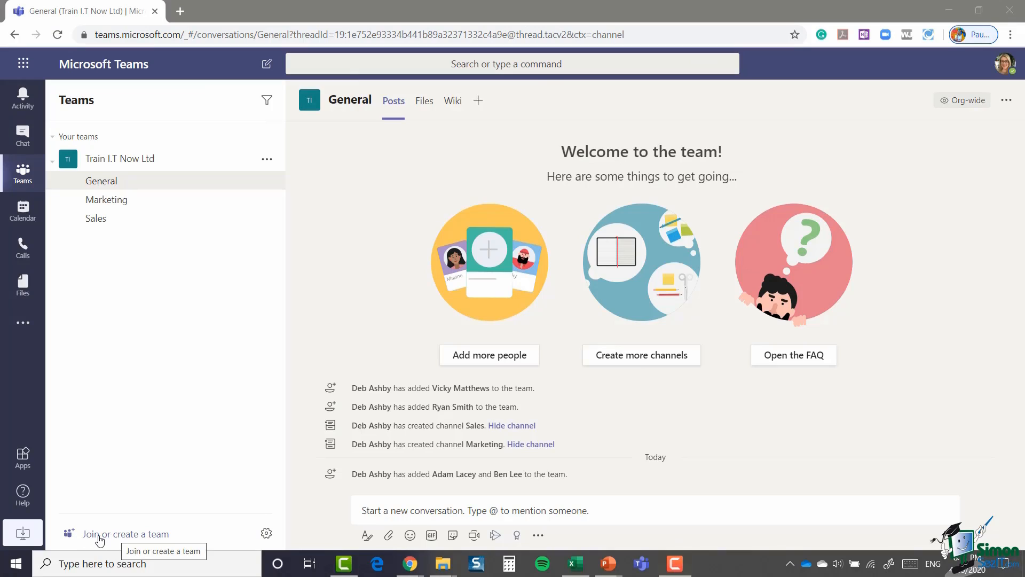
Step: Open the Join or create a team page from the bottom of the Teams list
{"action": "left_click", "coordinate": [137, 536]}
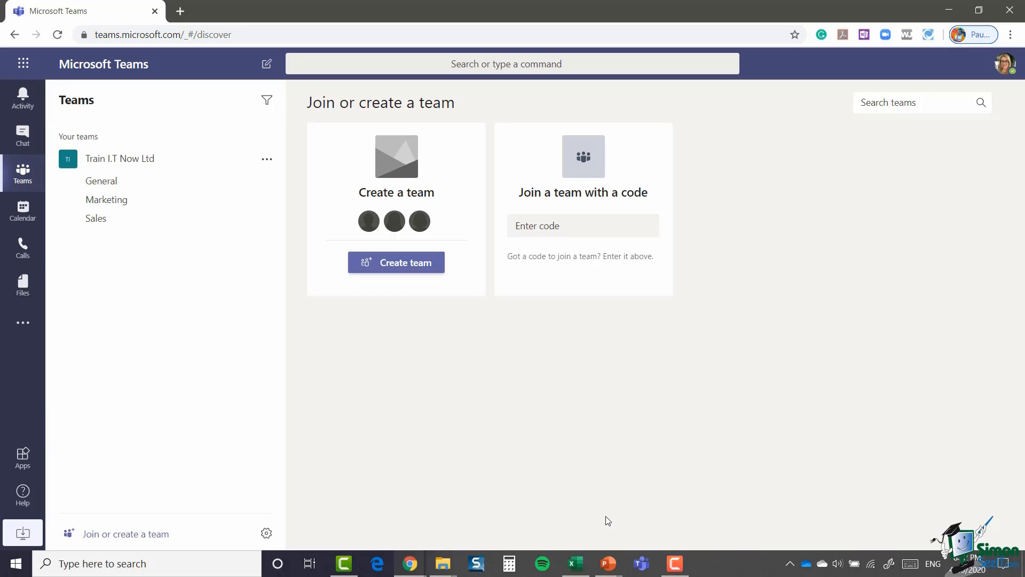
Step: Start a new team from the Create a team card
{"action": "left_click", "coordinate": [400, 265]}
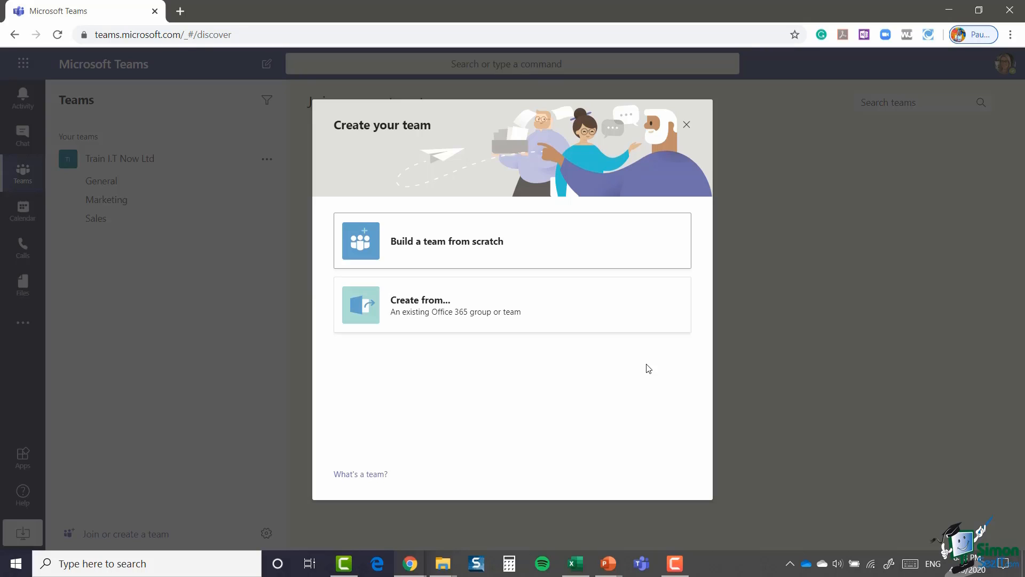
Step: Build the new team from scratch and make it a Public team
{"action": "left_click", "coordinate": [456, 246]}
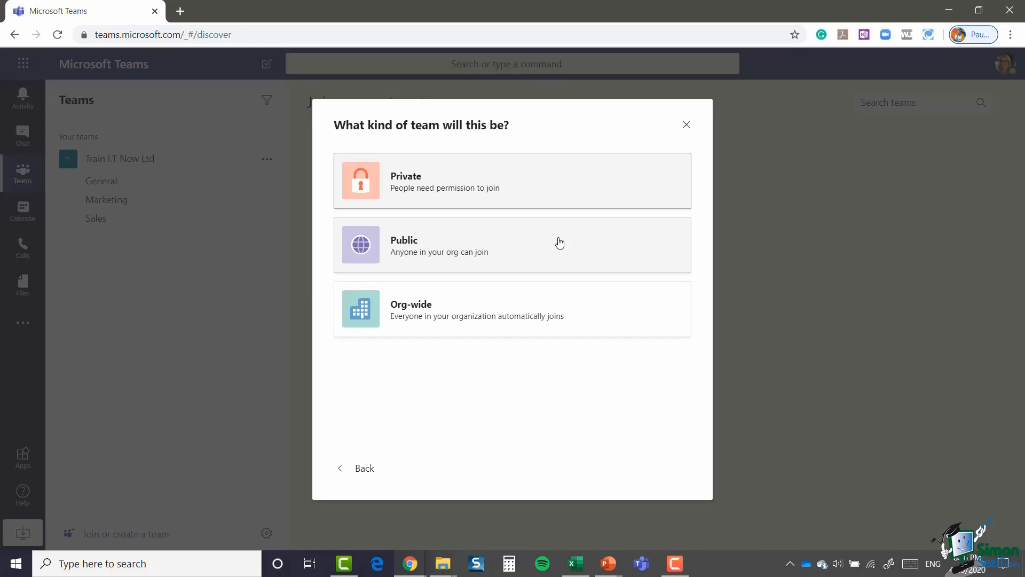
{"action": "left_click", "coordinate": [525, 244]}
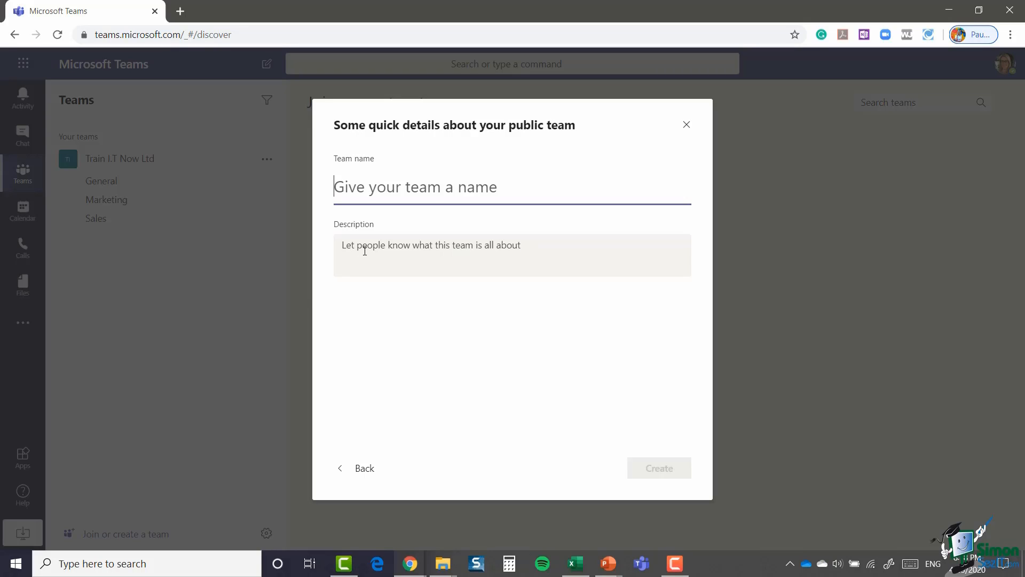
Step: Name the team 'Northwind Traders', add a project description, and create it
{"action": "type", "text": "Northw"}
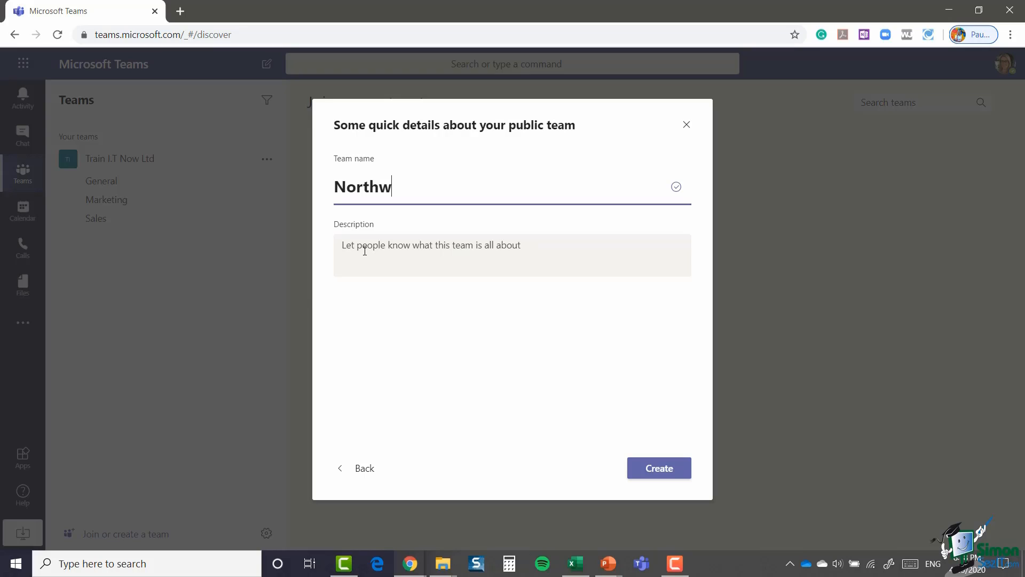
{"action": "type", "text": "ind Traders"}
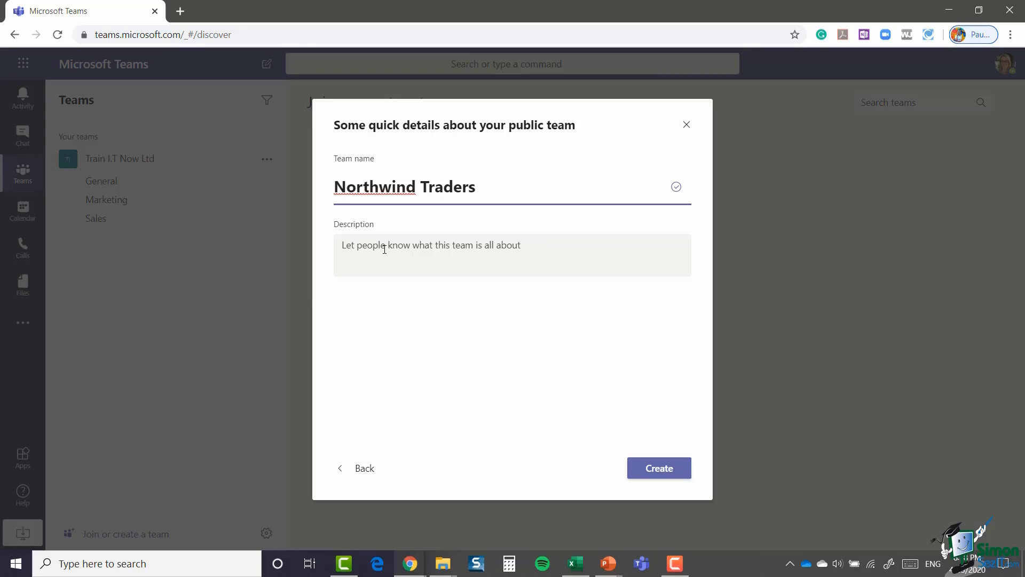
{"action": "left_click", "coordinate": [402, 245]}
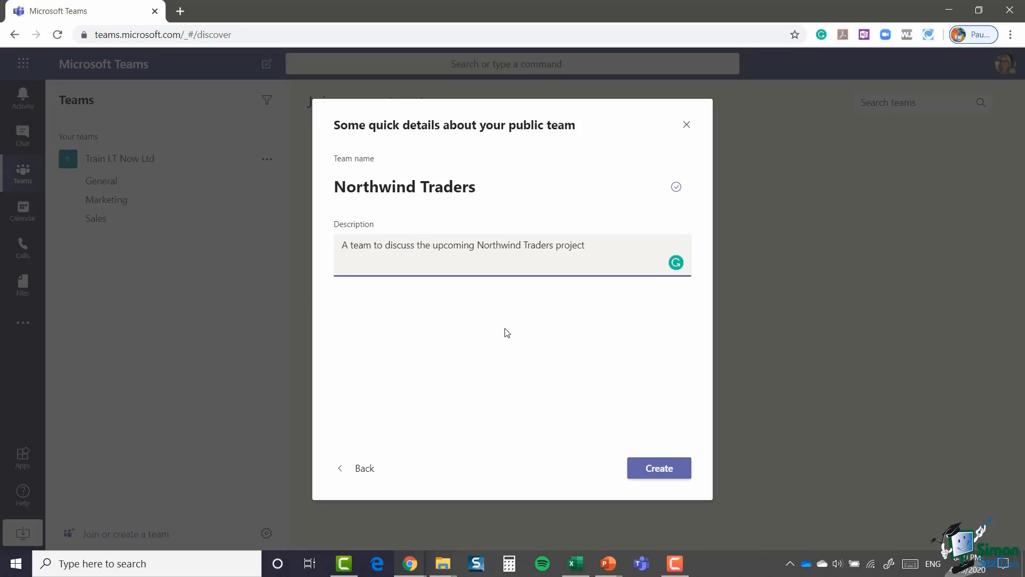
{"action": "left_click", "coordinate": [659, 469]}
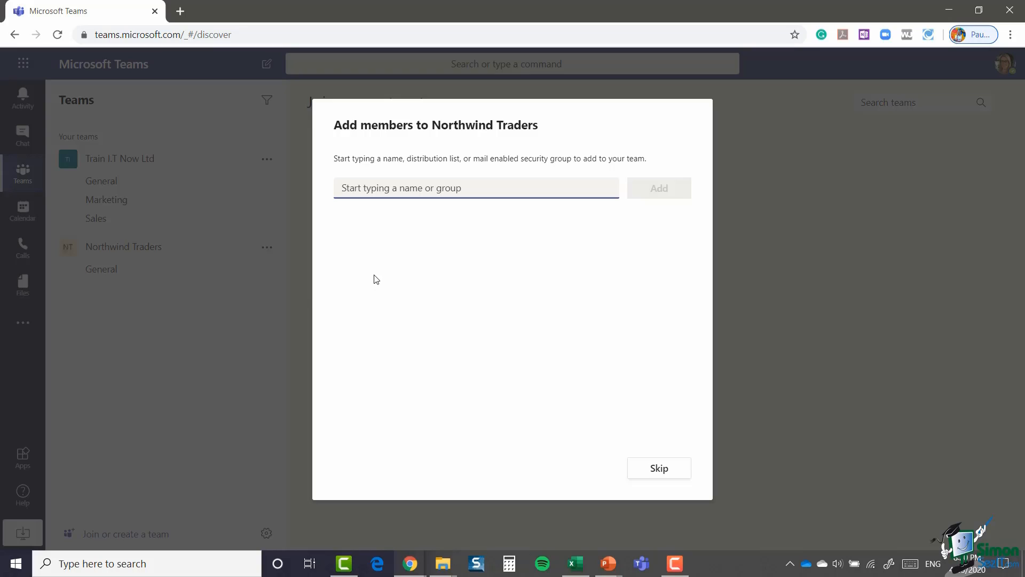
Step: Add two suggested colleagues to Northwind Traders, leaving their role as Member
{"action": "type", "text": "adam"}
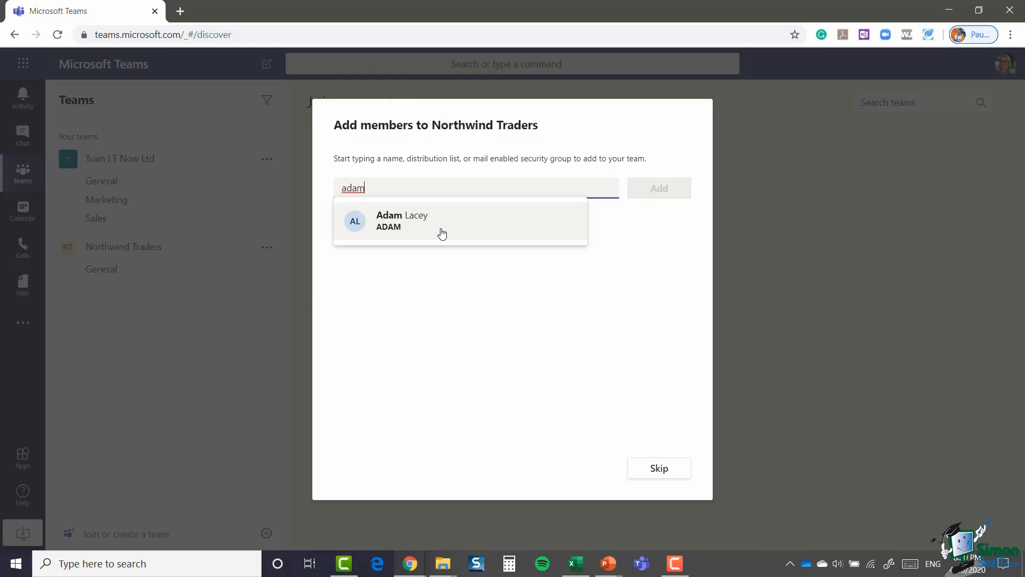
{"action": "left_click", "coordinate": [441, 234]}
{"action": "type", "text": "ben"}
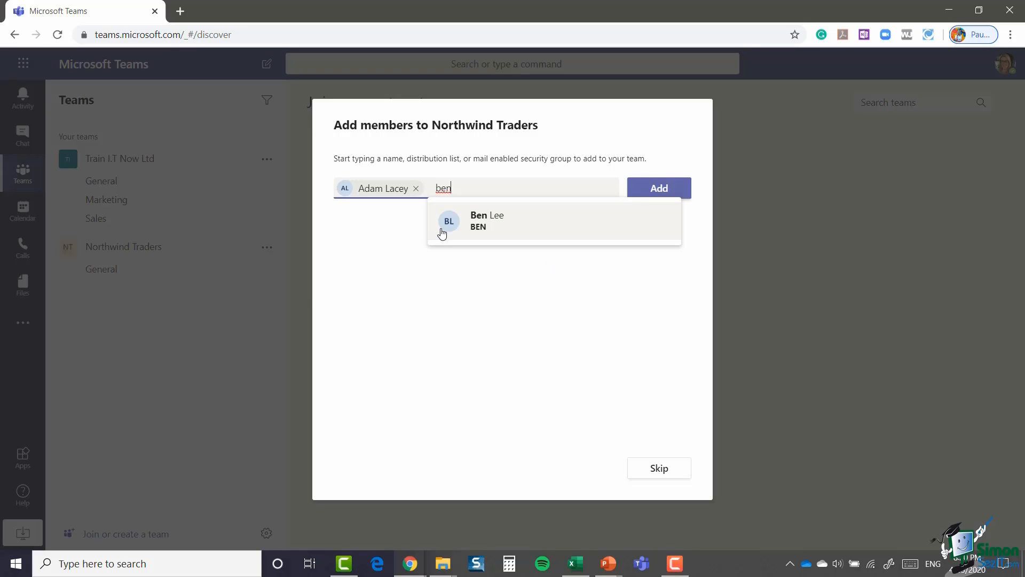
{"action": "left_click", "coordinate": [532, 225]}
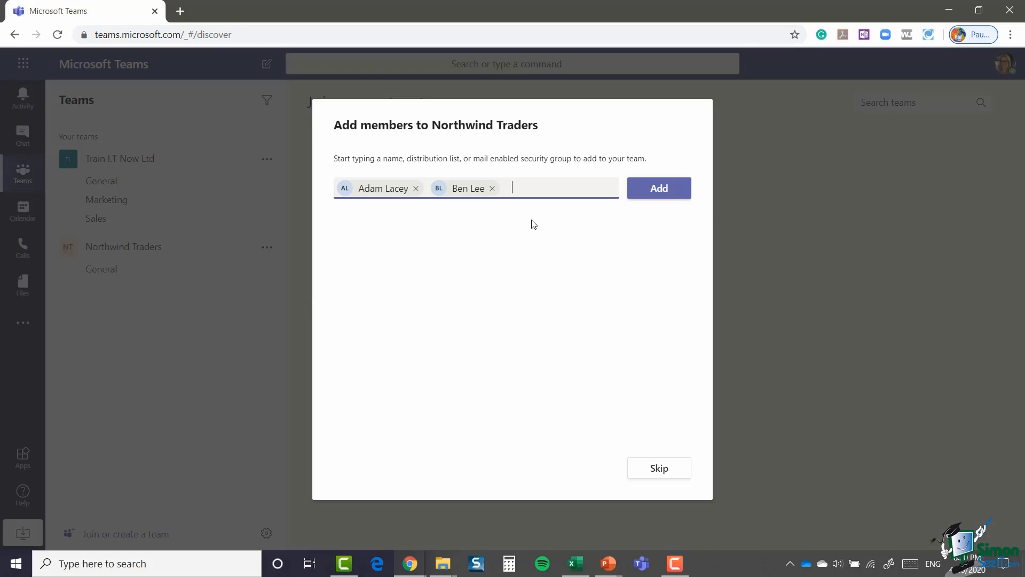
{"action": "left_click", "coordinate": [654, 193]}
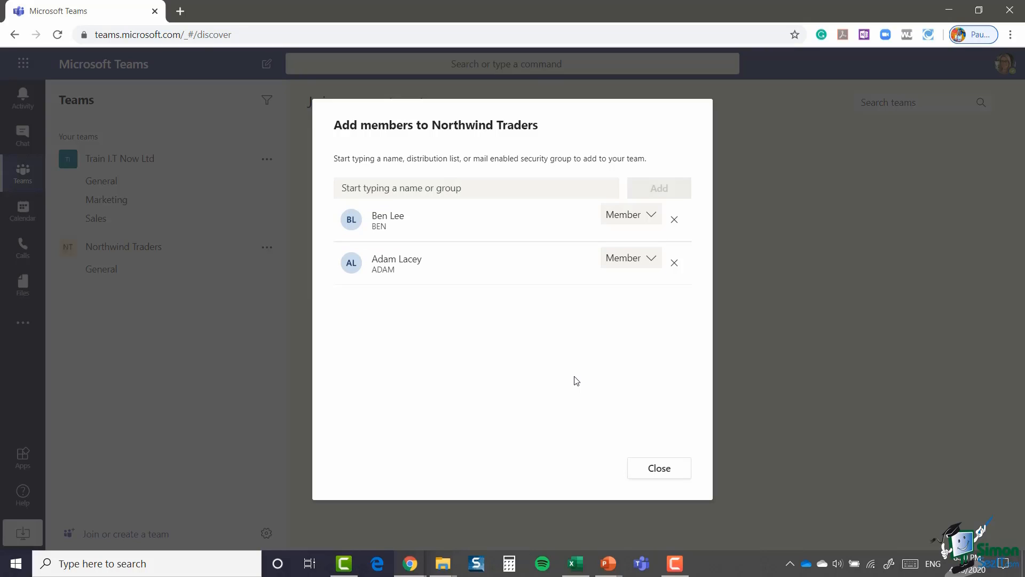
{"action": "left_click", "coordinate": [651, 218]}
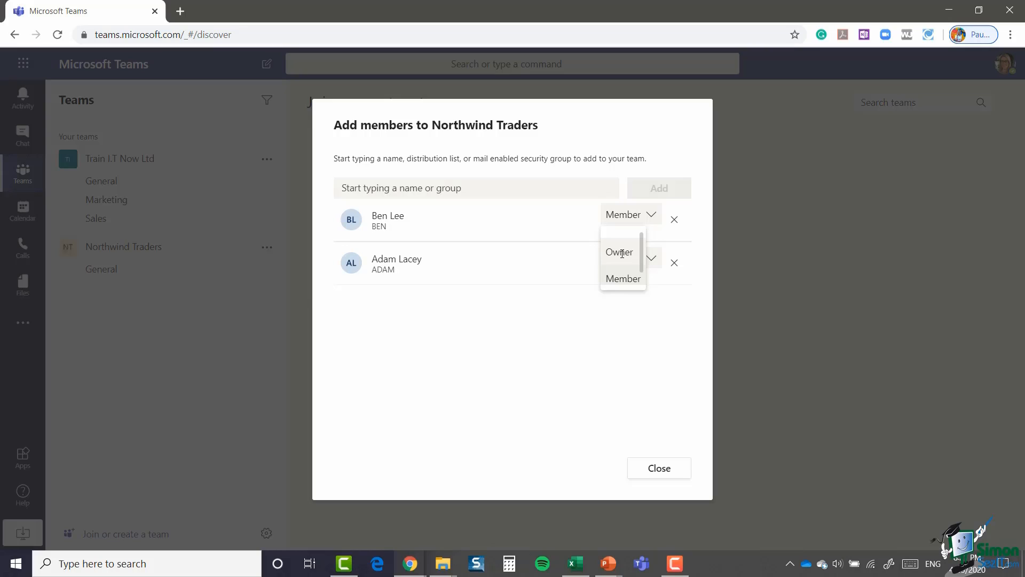
{"action": "left_click_drag", "start_coordinate": [643, 258], "coordinate": [643, 272]}
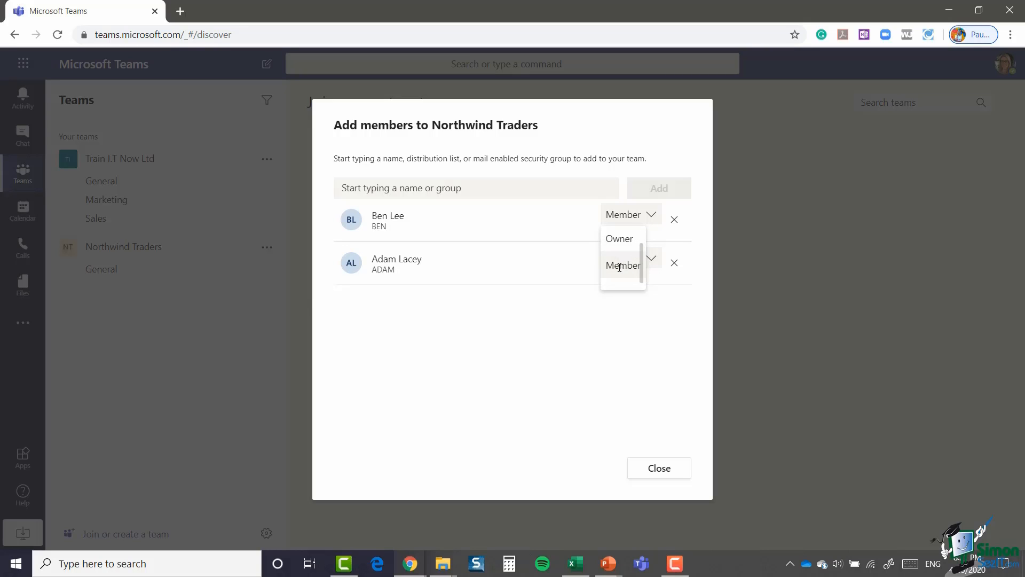
{"action": "left_click", "coordinate": [620, 266]}
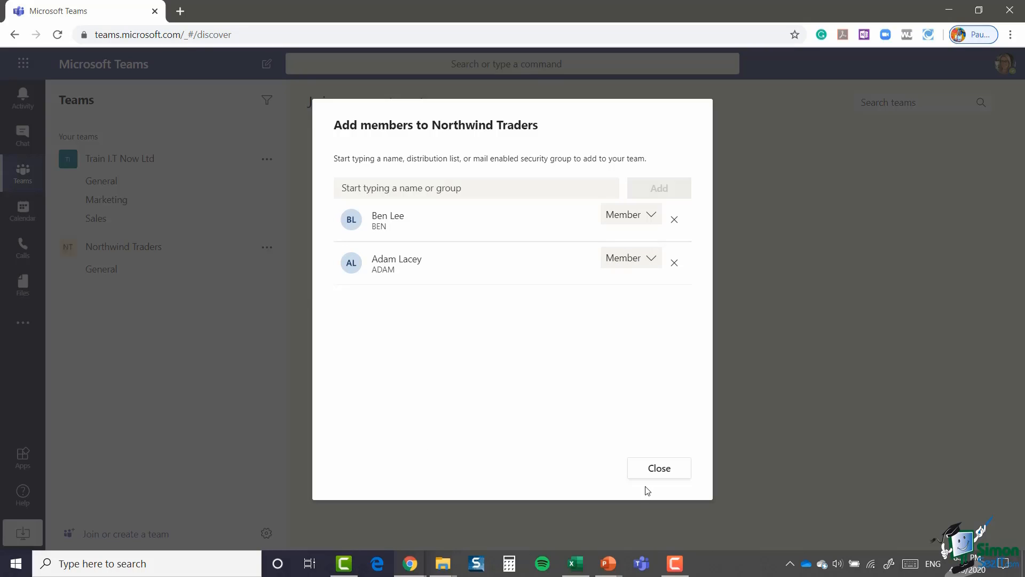
Step: Close the Add members dialog to land in the Northwind Traders General channel
{"action": "left_click", "coordinate": [660, 468]}
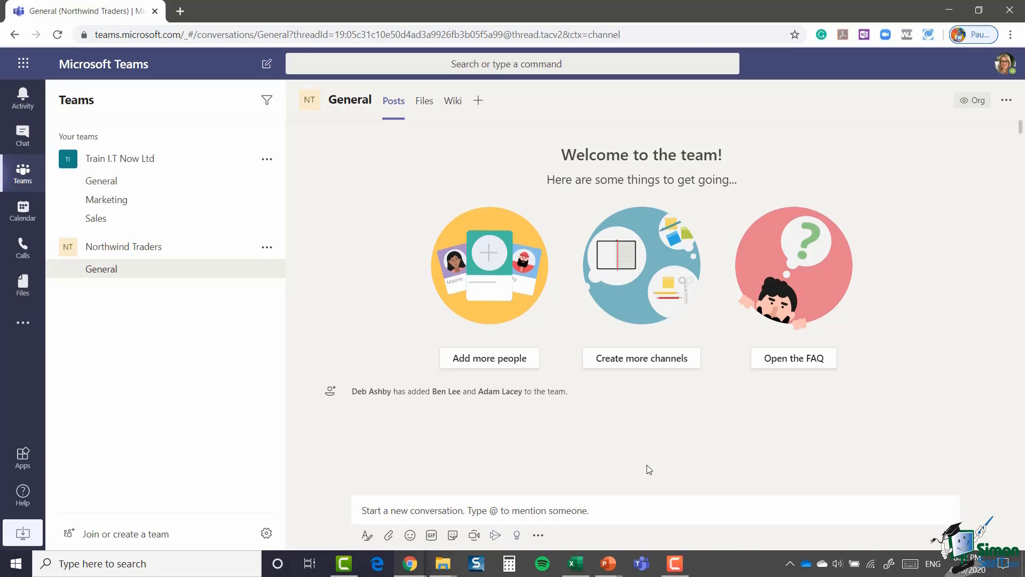
Step: Glance at Activity and Chat, then collapse Northwind Traders in the teams list
{"action": "left_click", "coordinate": [28, 100]}
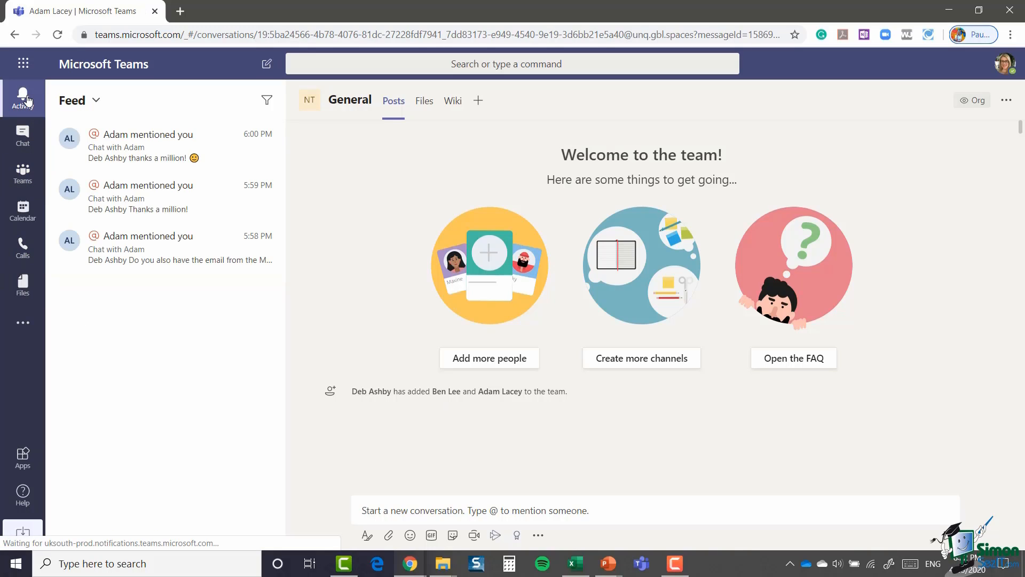
{"action": "left_click", "coordinate": [22, 145]}
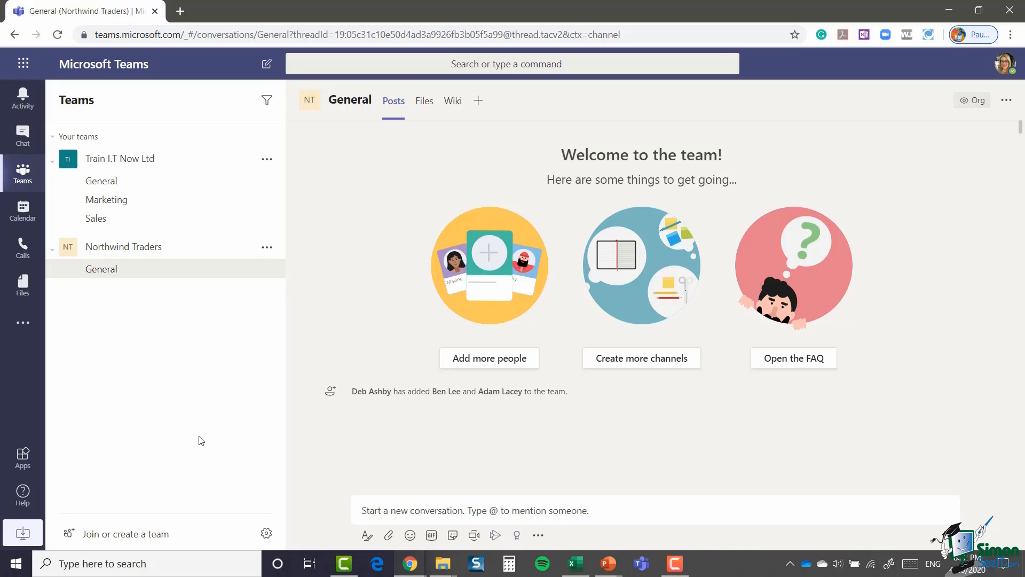
{"action": "left_click", "coordinate": [141, 250]}
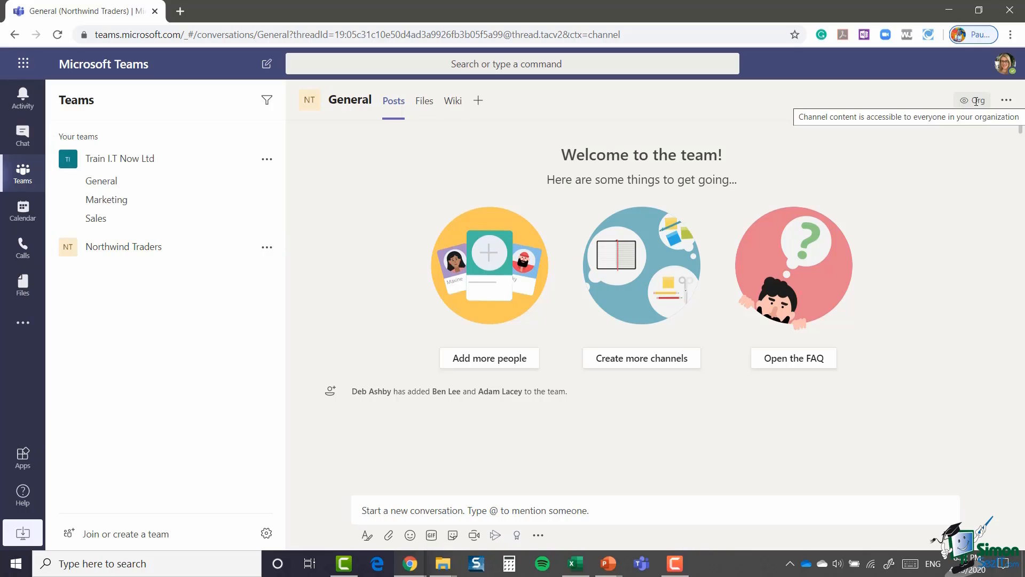
{"action": "mouse_move", "coordinate": [967, 107]}
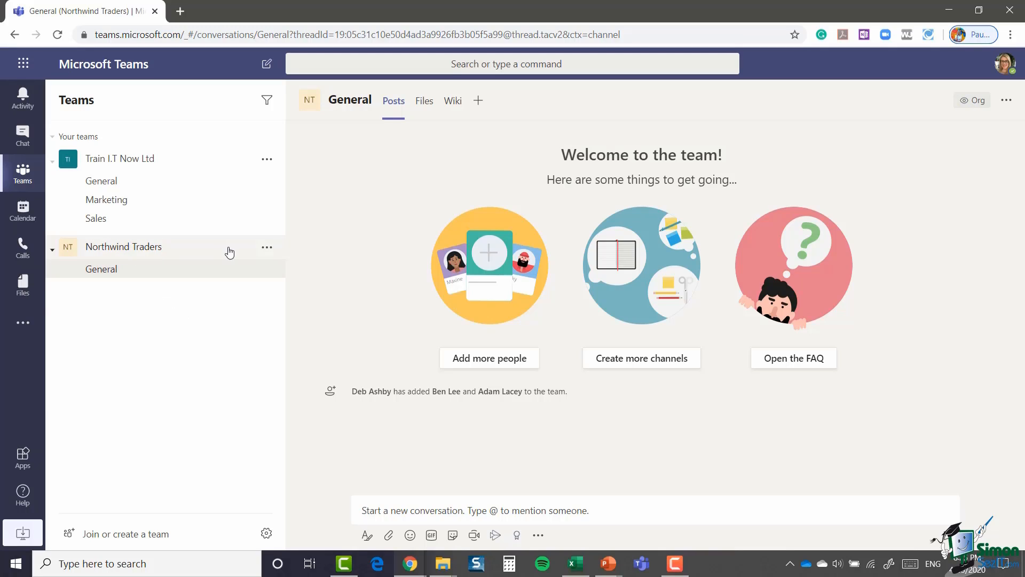
{"action": "left_click", "coordinate": [266, 249]}
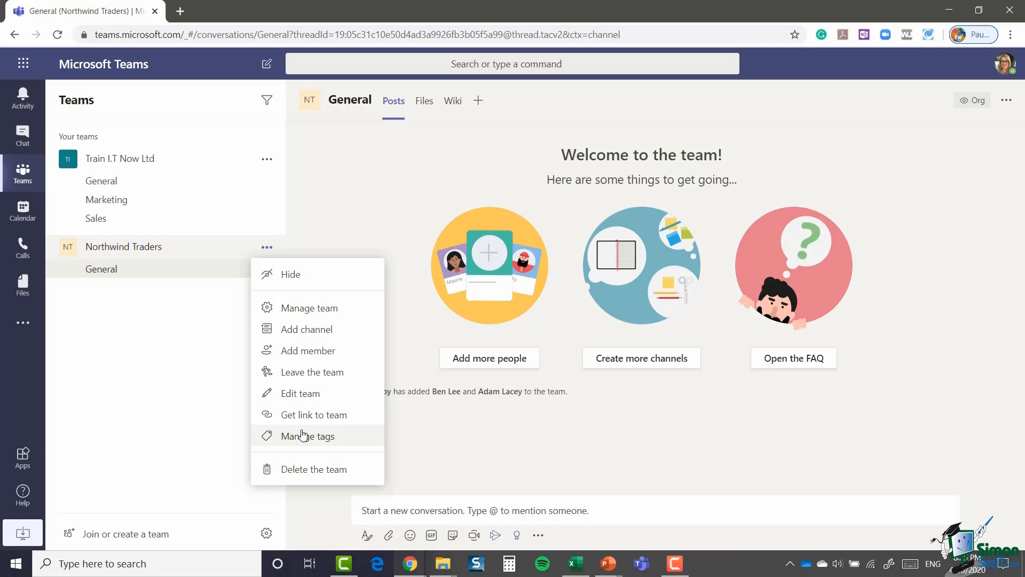
{"action": "left_click", "coordinate": [344, 222]}
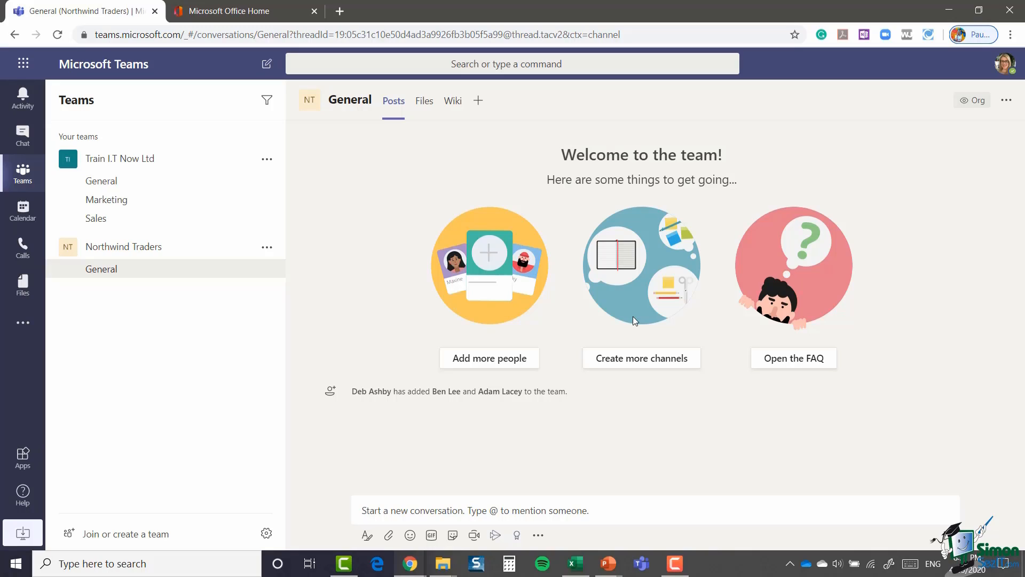
Step: Create a private team from scratch named 'Leadership Team'
{"action": "left_click", "coordinate": [113, 539]}
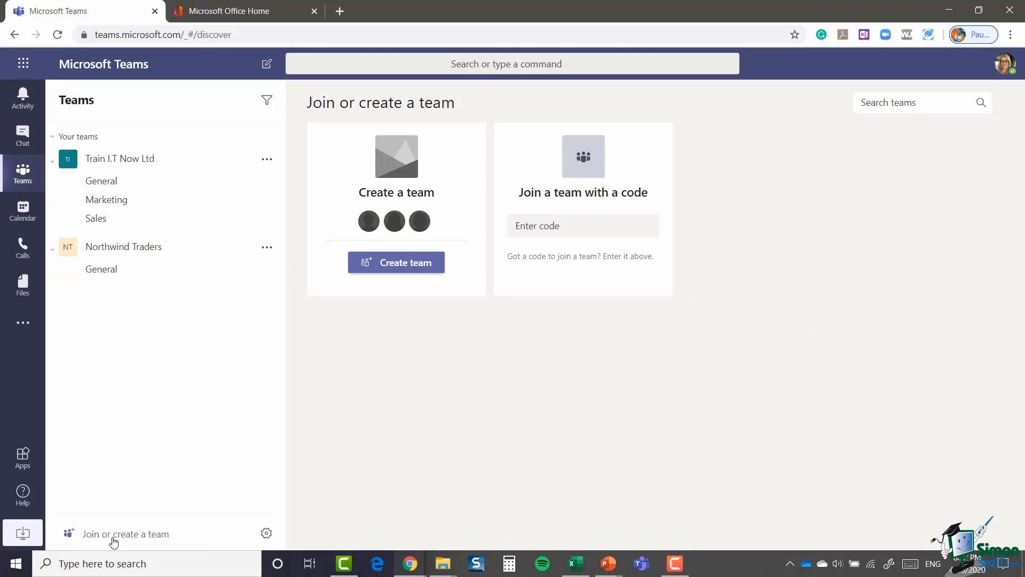
{"action": "left_click", "coordinate": [391, 265]}
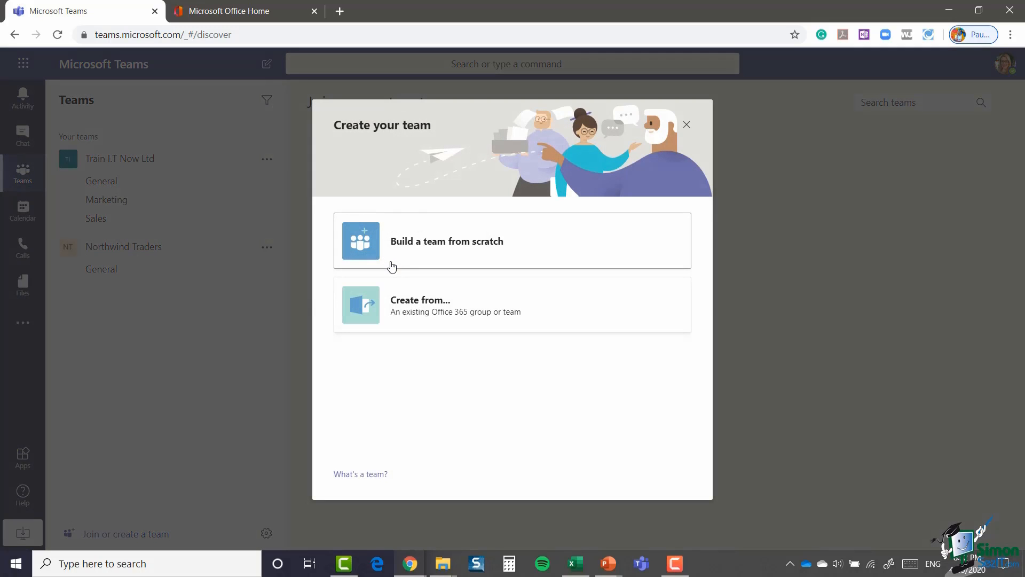
{"action": "left_click", "coordinate": [410, 237]}
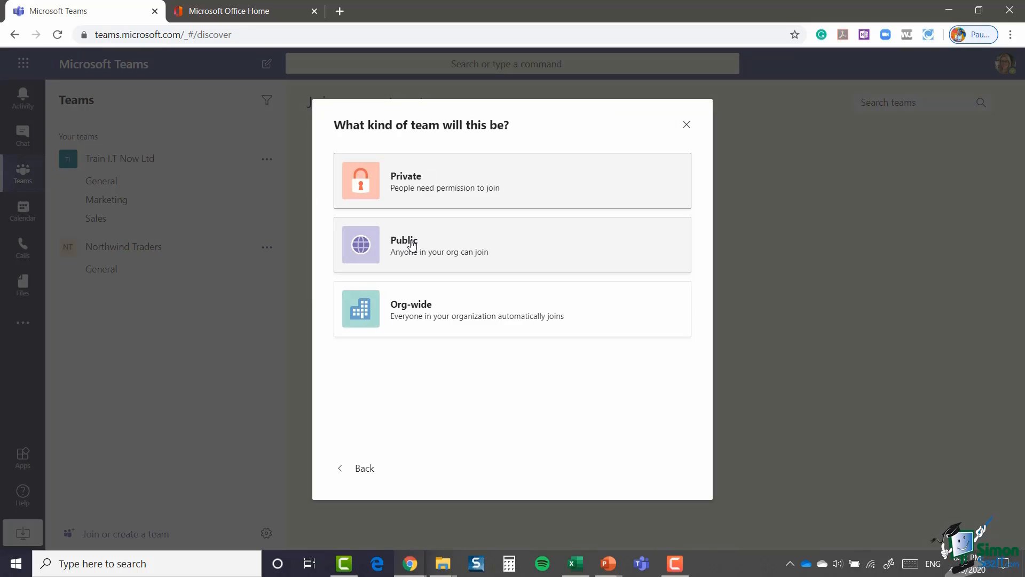
{"action": "left_click", "coordinate": [470, 179]}
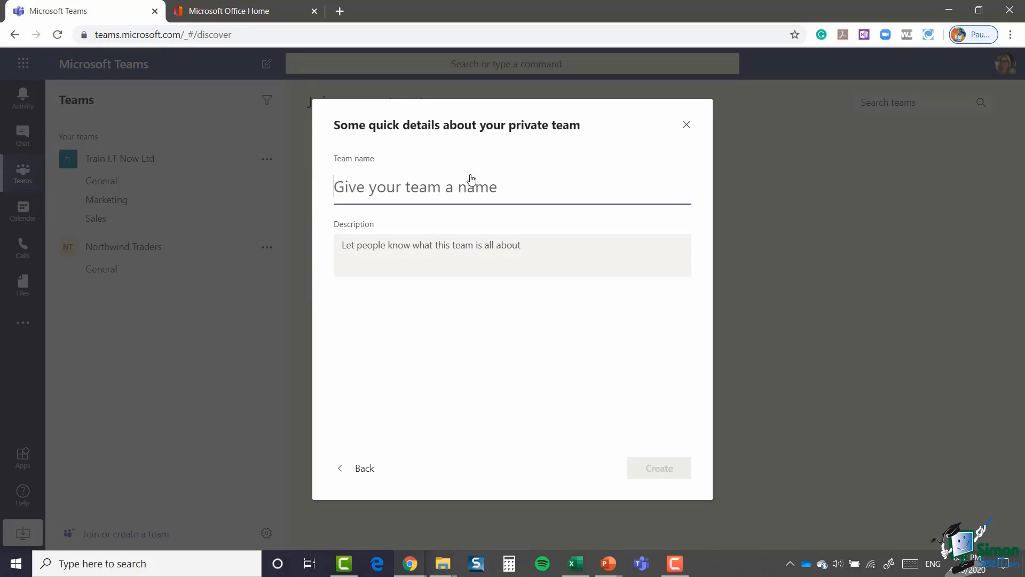
{"action": "type", "text": "Leader"}
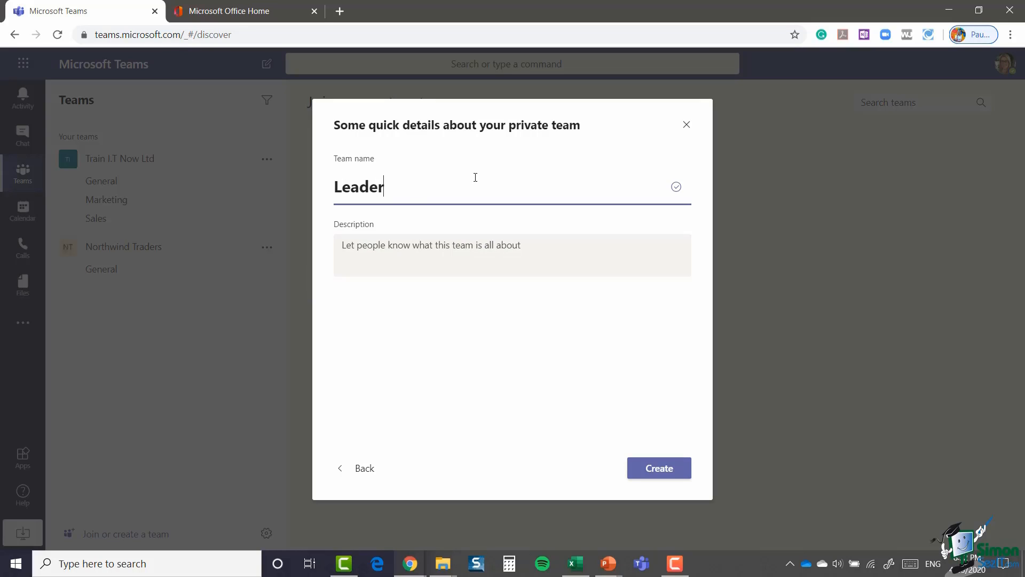
{"action": "type", "text": "ship Team"}
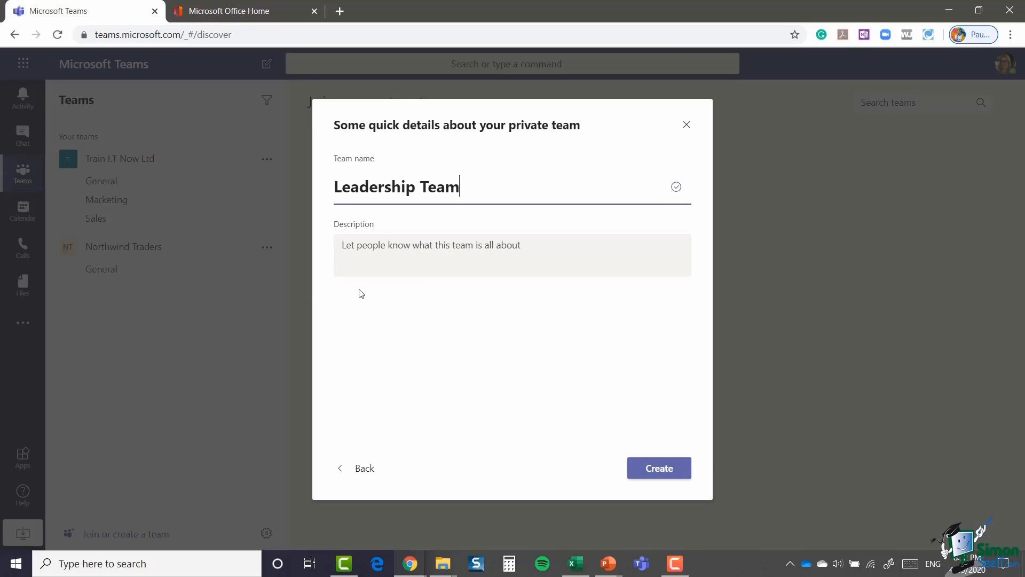
{"action": "left_click", "coordinate": [660, 468]}
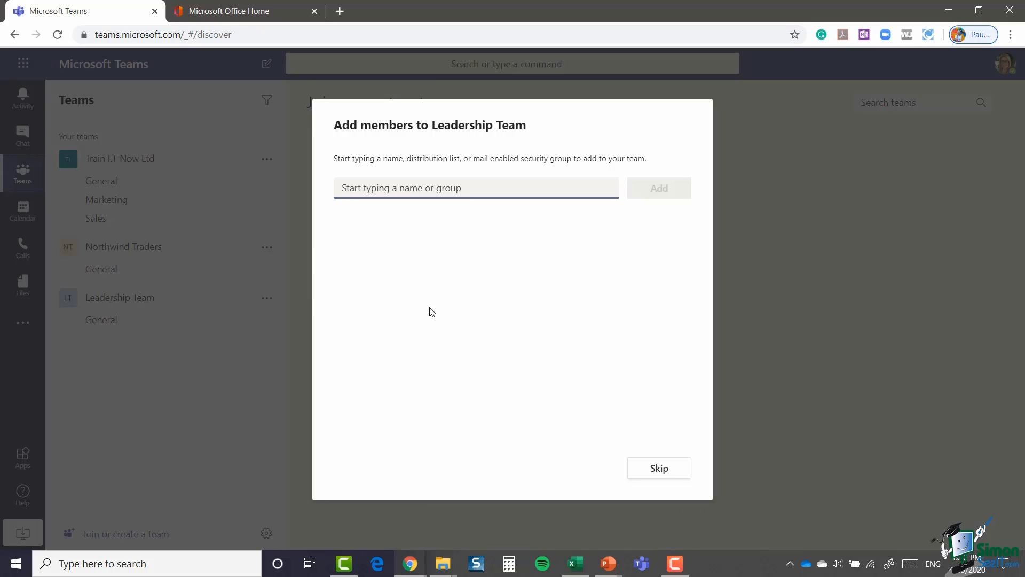
Step: Add two suggested colleagues to Leadership Team, enter an e-mail address, then close setup
{"action": "type", "text": "adam"}
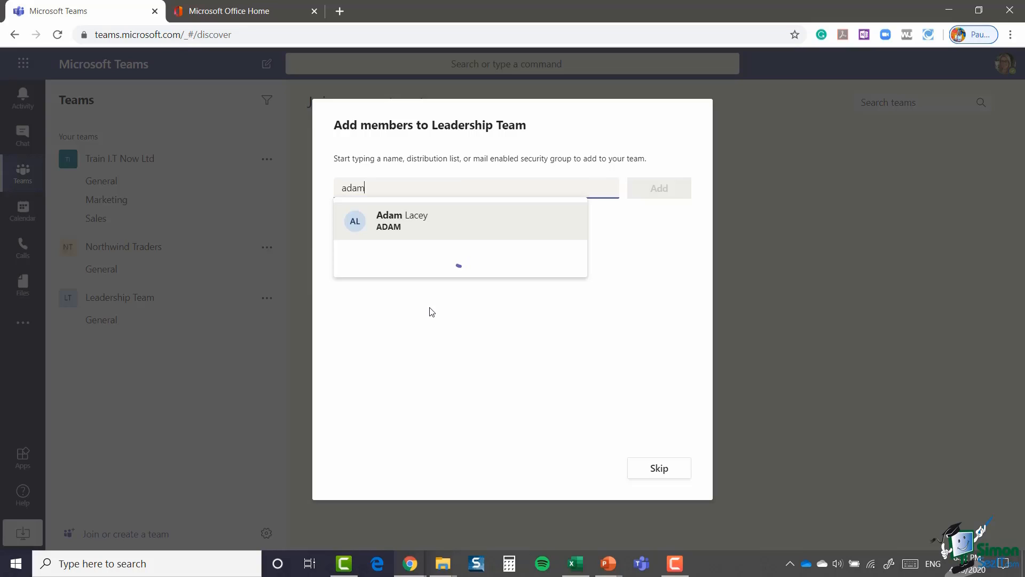
{"action": "left_click", "coordinate": [433, 229]}
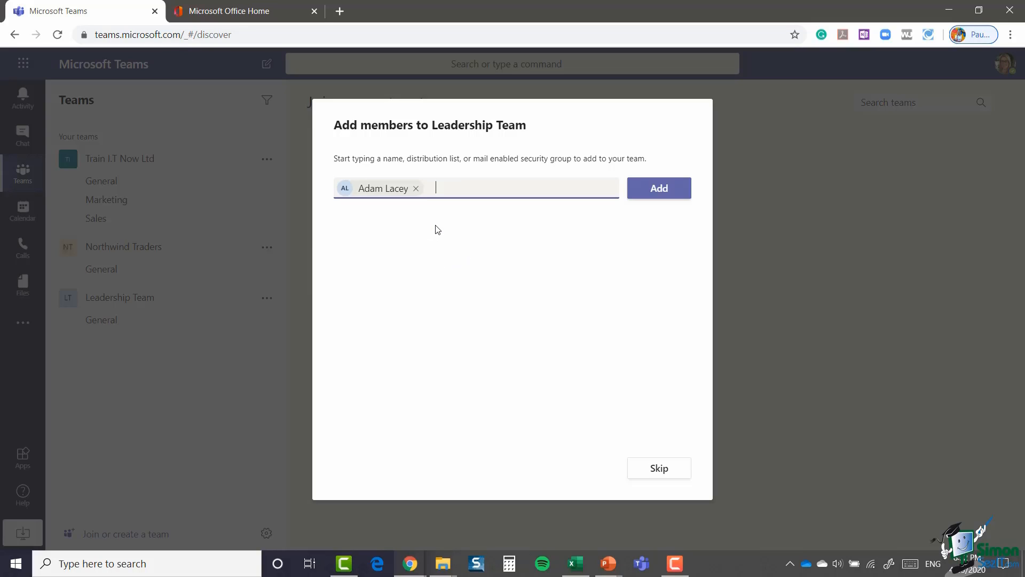
{"action": "type", "text": "ben"}
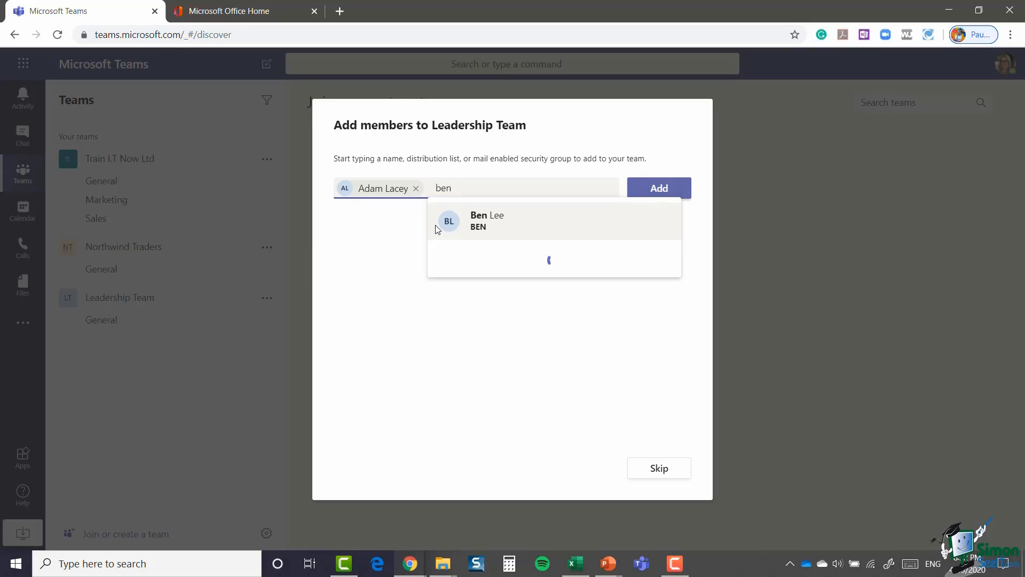
{"action": "left_click", "coordinate": [543, 233]}
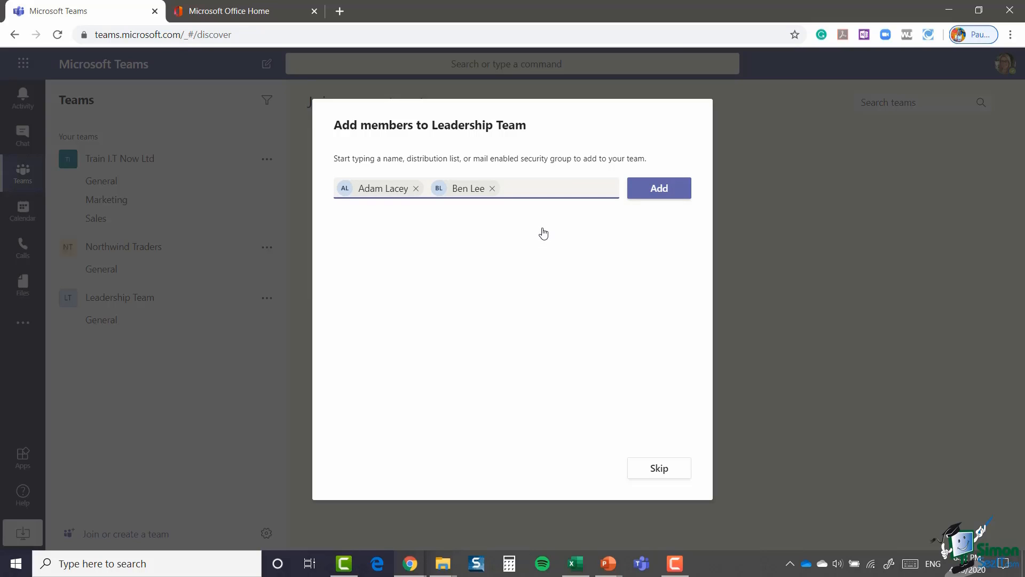
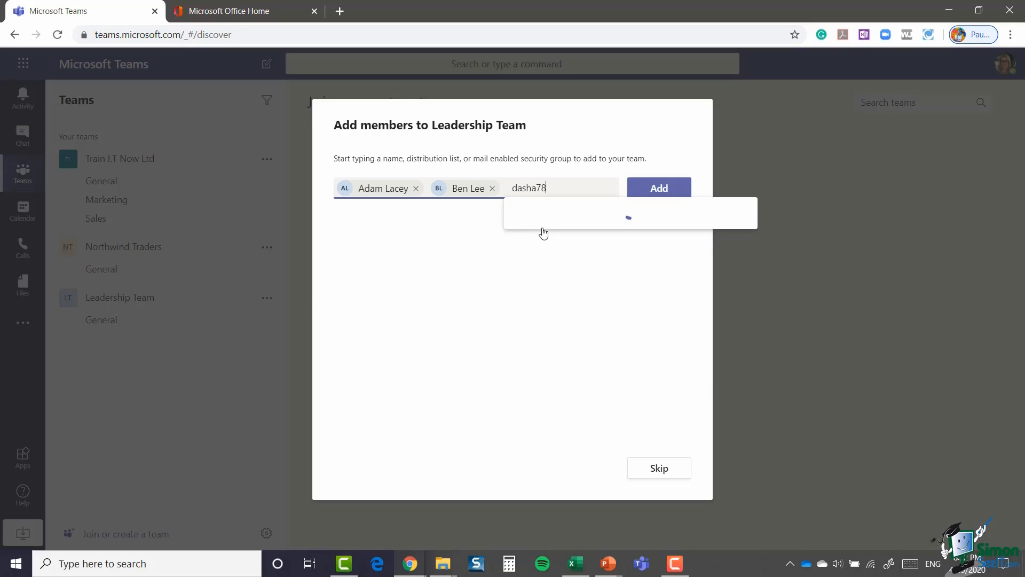
{"action": "left_click", "coordinate": [659, 188]}
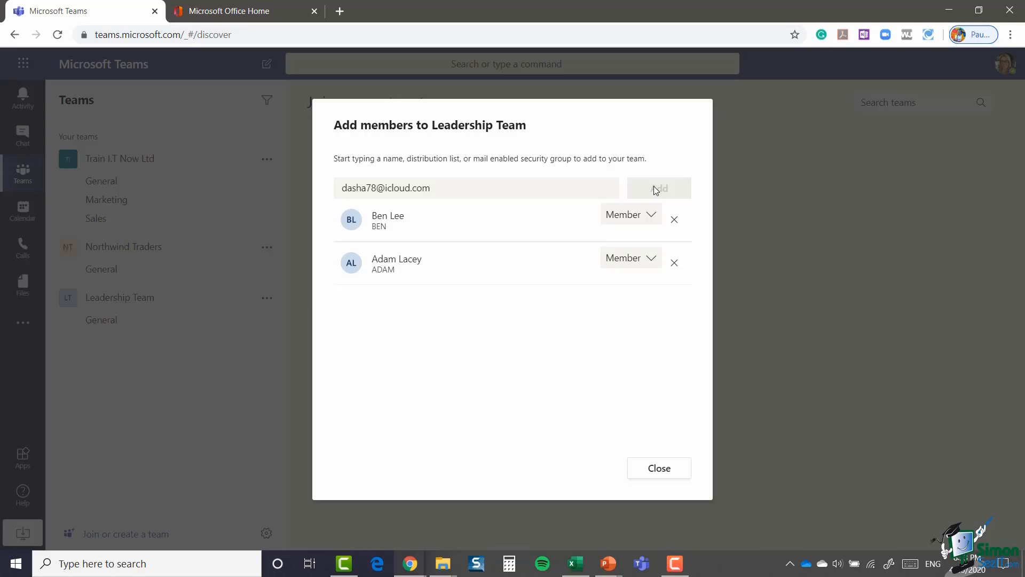
{"action": "left_click", "coordinate": [661, 472]}
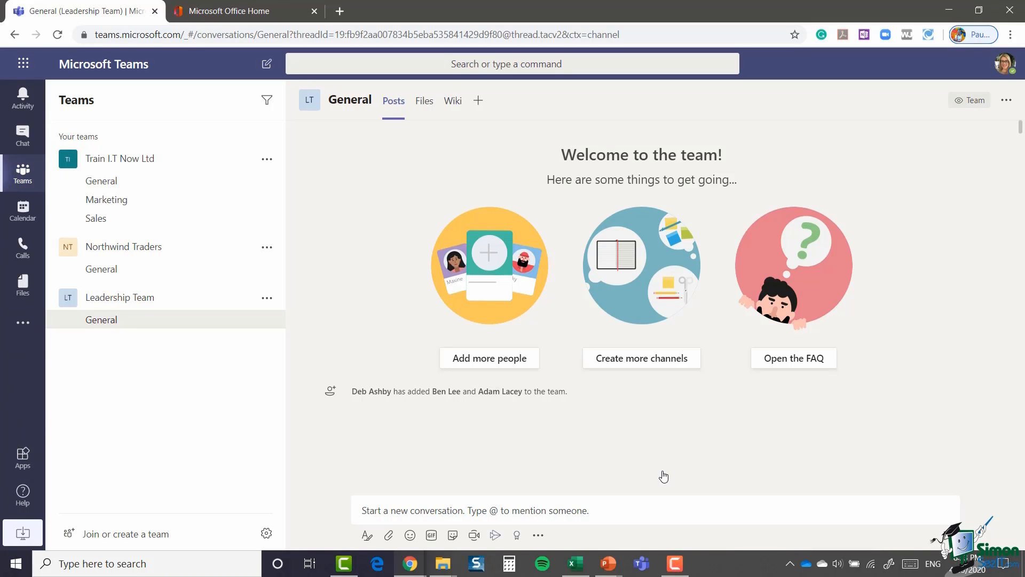
Step: Open the Microsoft 365 admin center from the Office 365 home page
{"action": "left_click", "coordinate": [24, 65]}
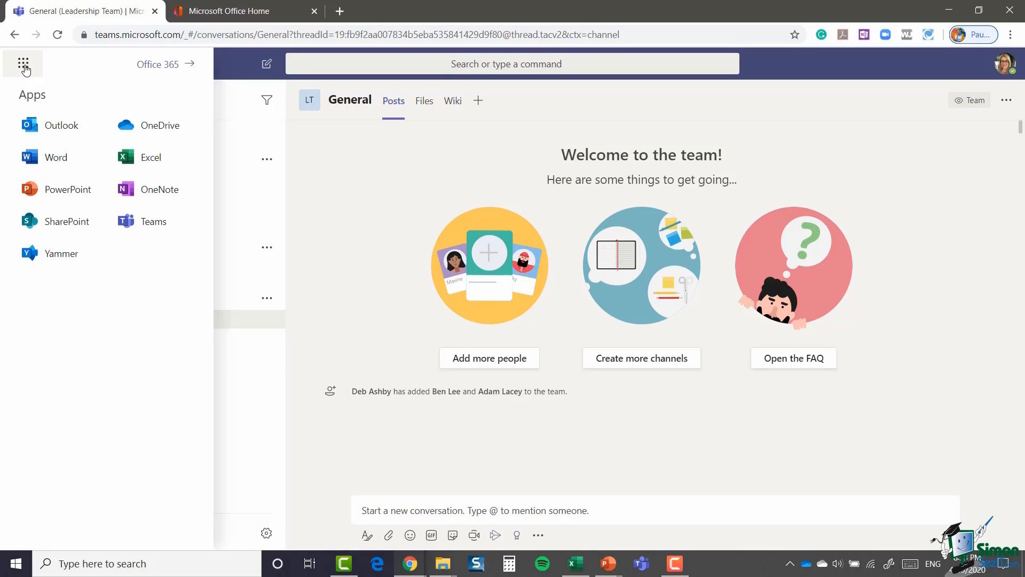
{"action": "left_click", "coordinate": [155, 67]}
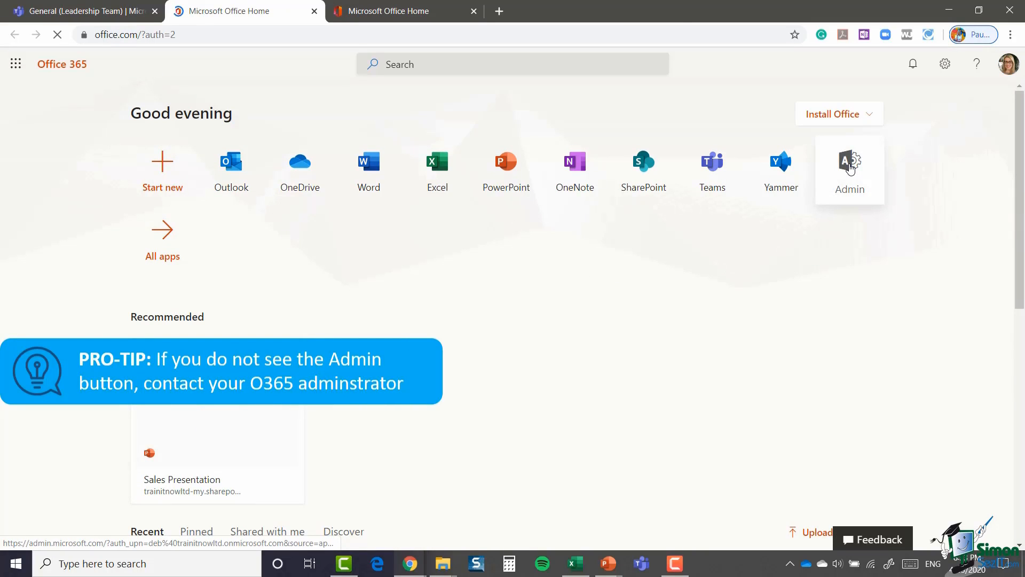
{"action": "left_click", "coordinate": [850, 168]}
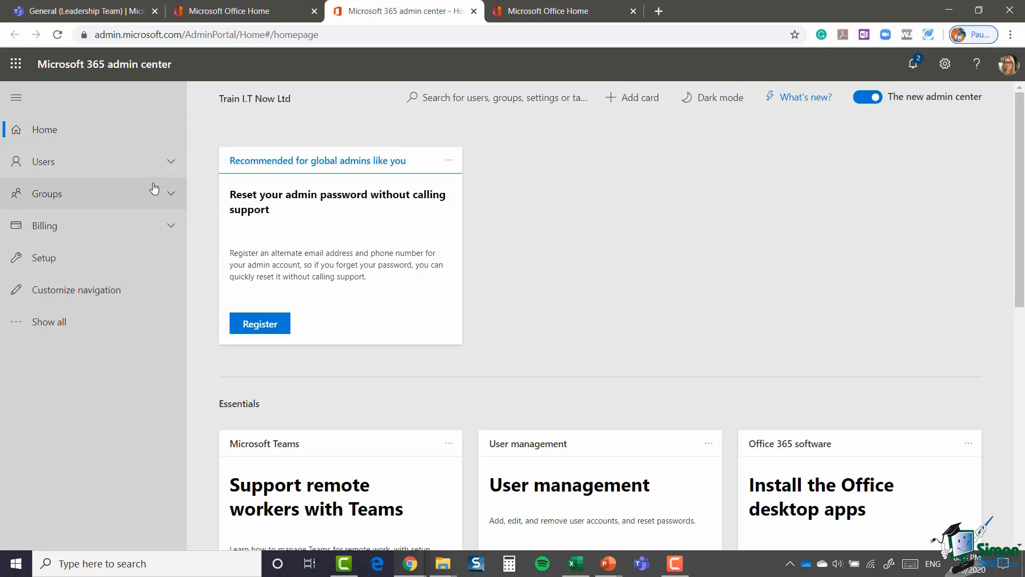
Step: From the admin center's Guest users page, open the Teams guest access setting, which is still Off
{"action": "left_click", "coordinate": [170, 167]}
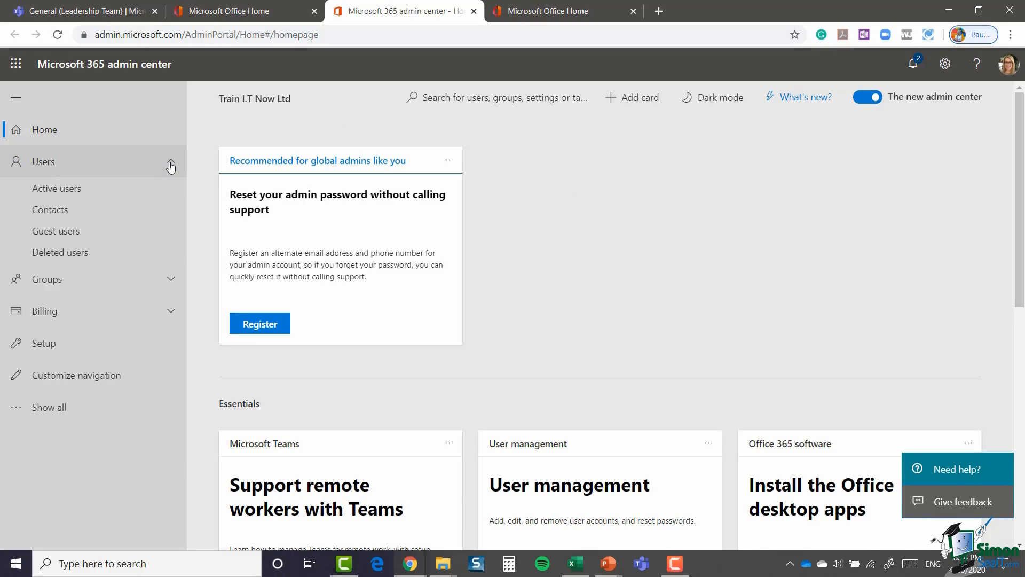
{"action": "left_click", "coordinate": [65, 234]}
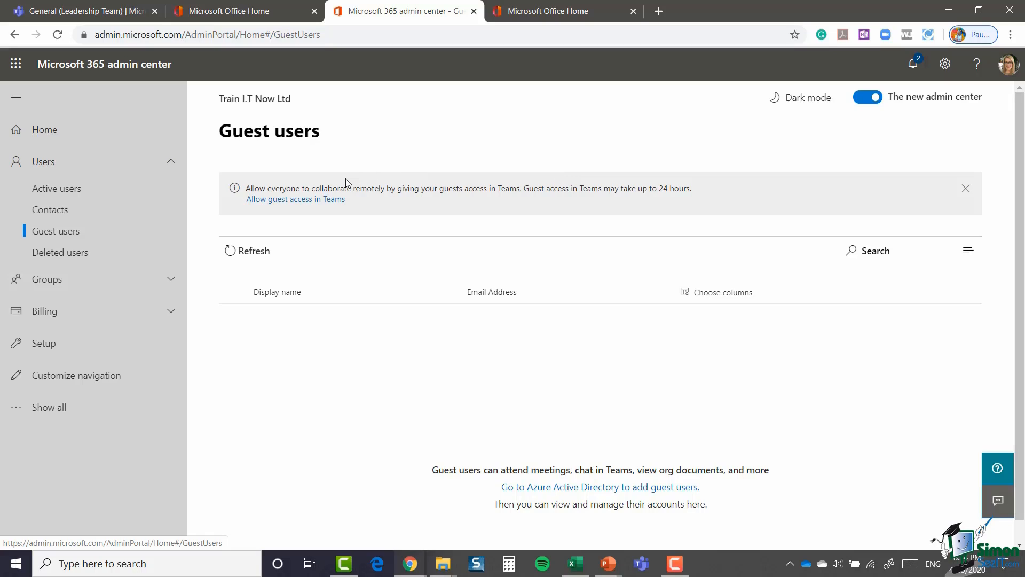
{"action": "left_click", "coordinate": [317, 200]}
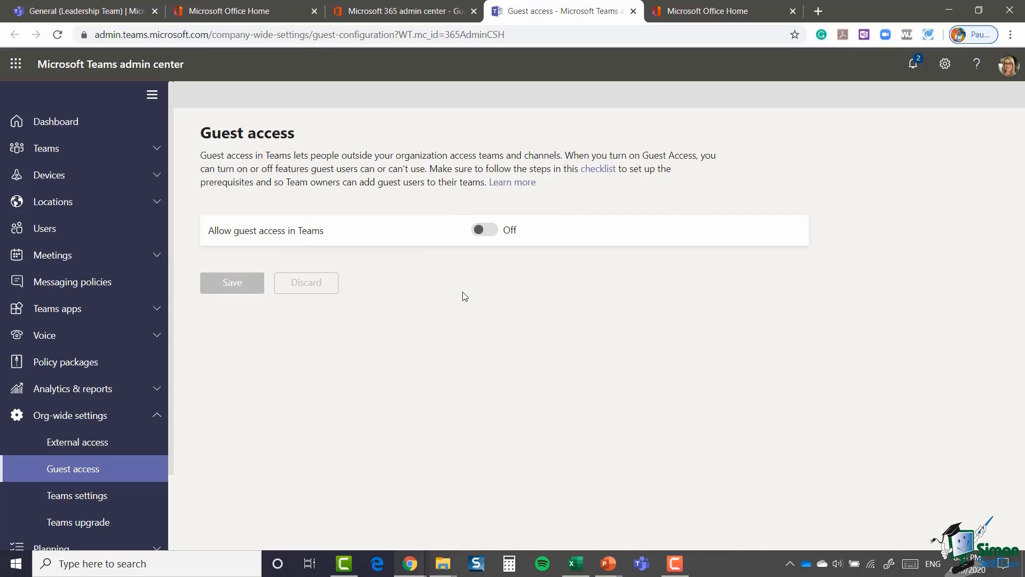
Step: Turn 'Allow guest access in Teams' On and save the setting
{"action": "left_click", "coordinate": [487, 230]}
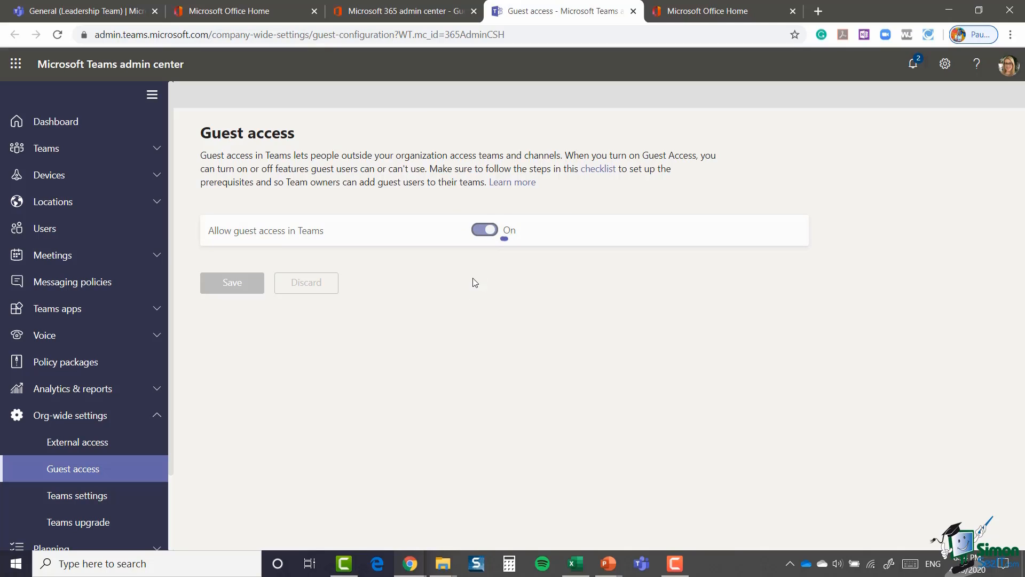
{"action": "scroll", "coordinate": [691, 274], "scroll_direction": "down", "scroll_amount": 8}
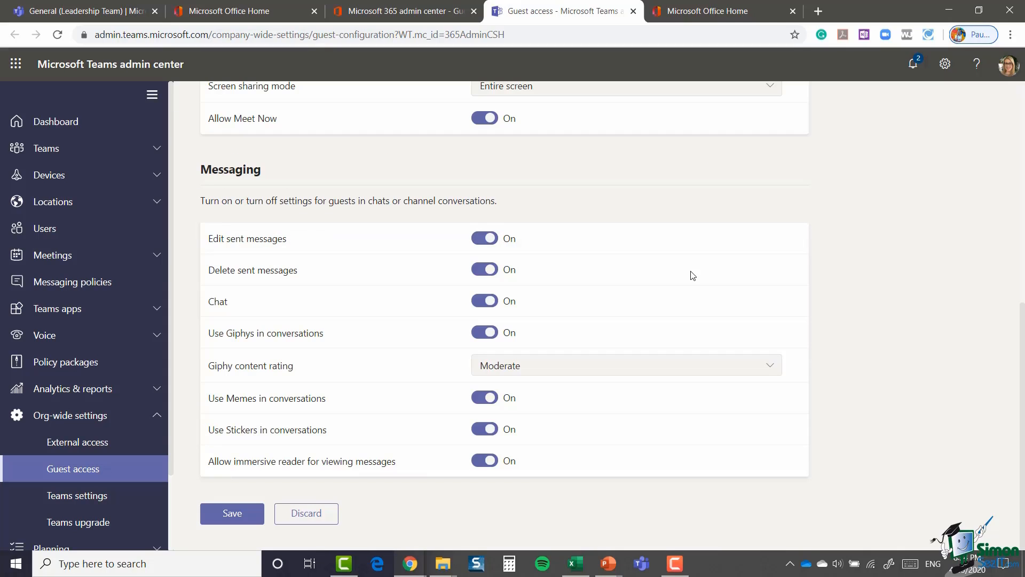
{"action": "left_click", "coordinate": [224, 517]}
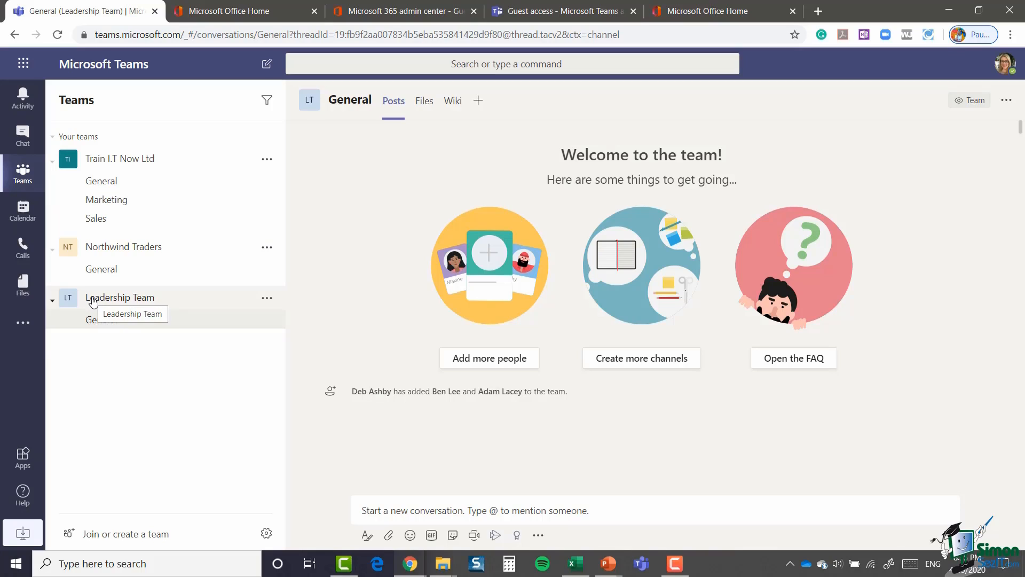
Step: Try adding an outside guest's e-mail to Leadership Team, closing the dialog when no match appears
{"action": "left_click", "coordinate": [267, 299]}
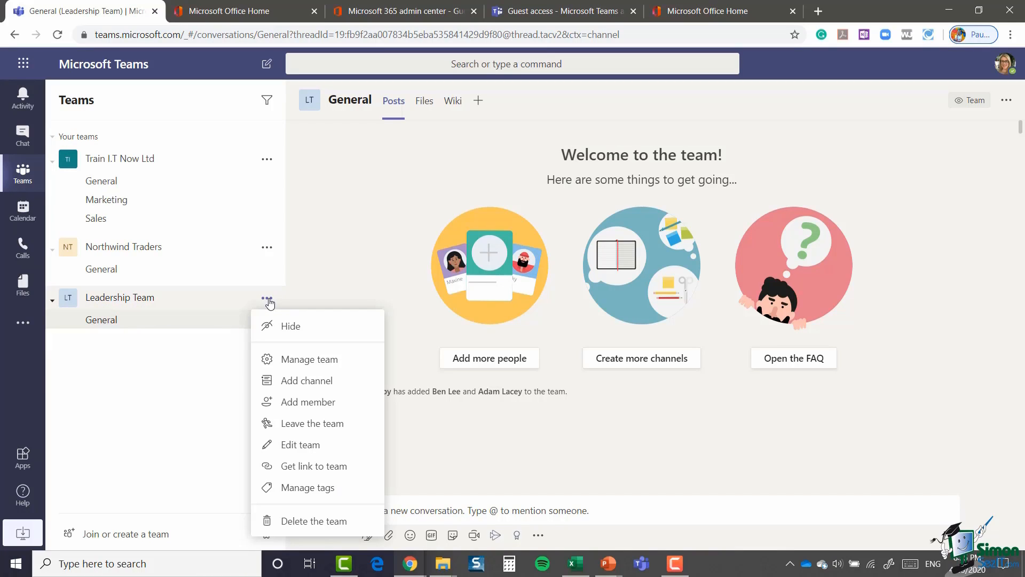
{"action": "left_click", "coordinate": [296, 410]}
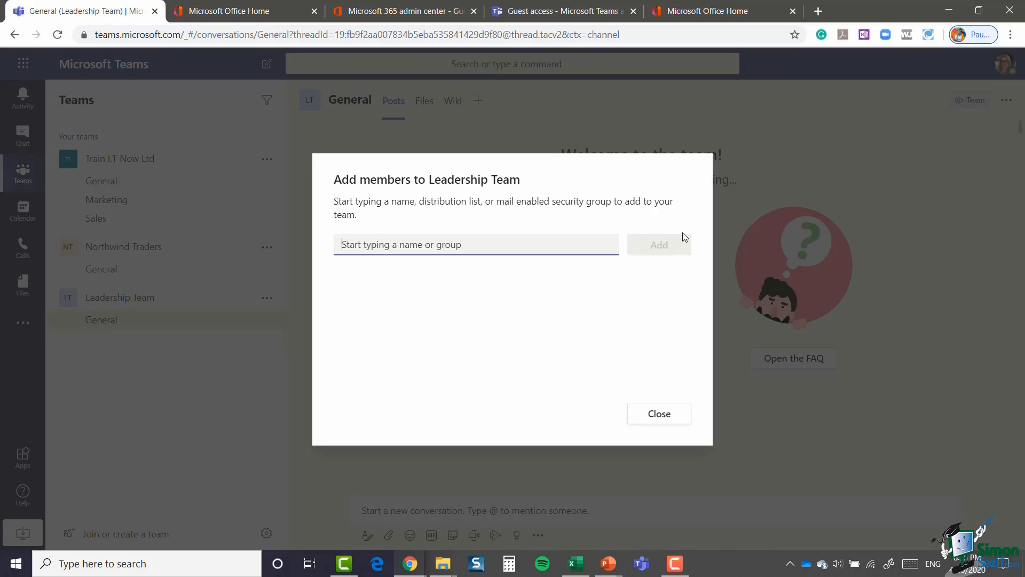
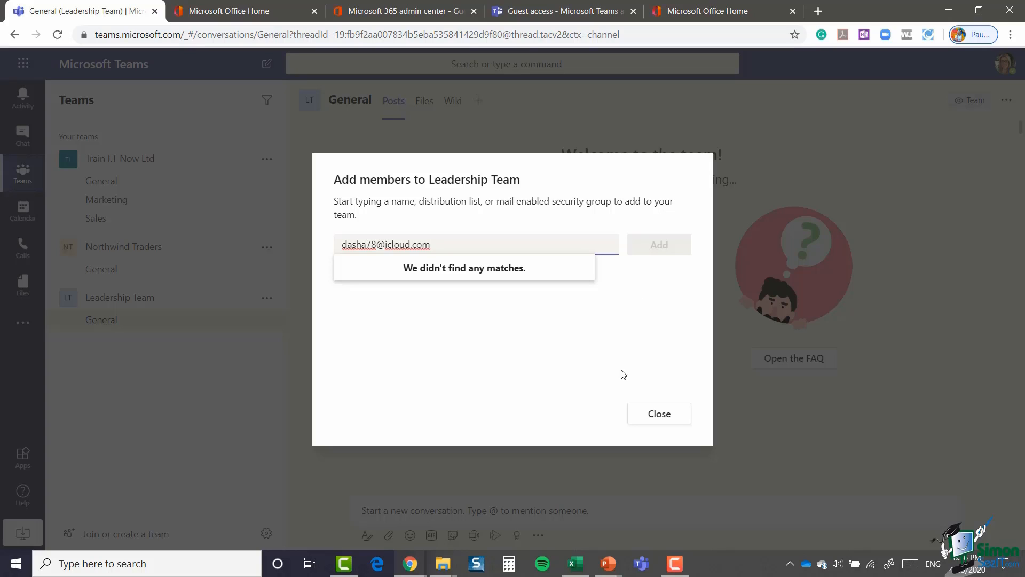
{"action": "left_click", "coordinate": [662, 418]}
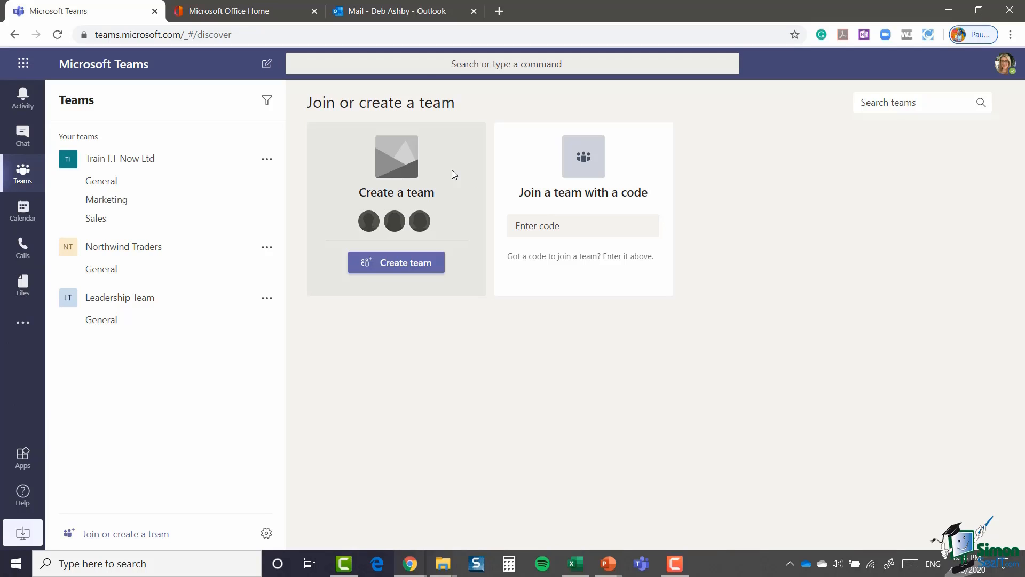
{"action": "left_click", "coordinate": [416, 14]}
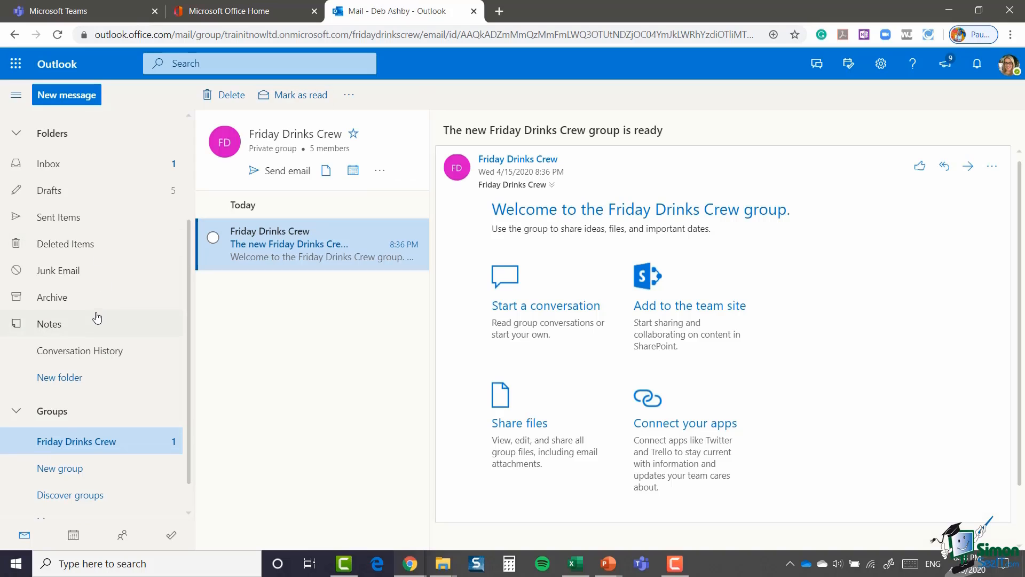
{"action": "scroll", "coordinate": [80, 289], "scroll_direction": "up", "scroll_amount": 3}
{"action": "scroll", "coordinate": [76, 269], "scroll_direction": "down", "scroll_amount": 2}
{"action": "scroll", "coordinate": [76, 269], "scroll_direction": "down", "scroll_amount": 2}
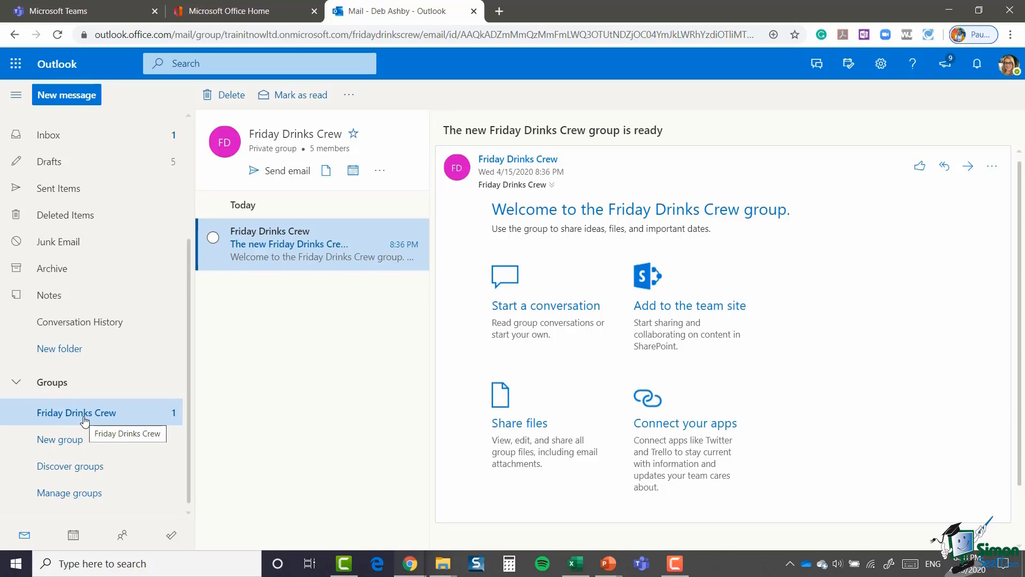
{"action": "left_click", "coordinate": [330, 152]}
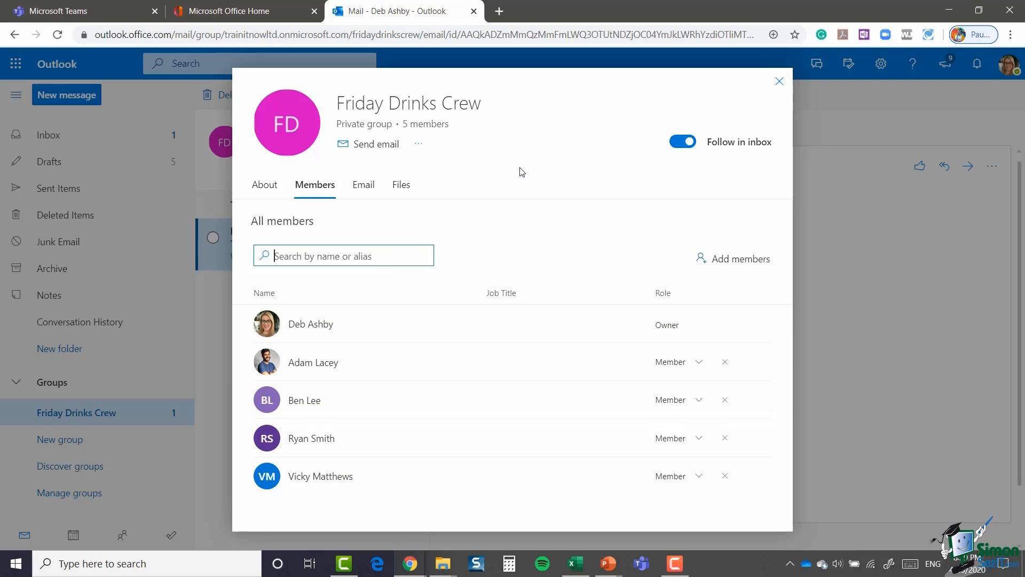
{"action": "left_click", "coordinate": [778, 83]}
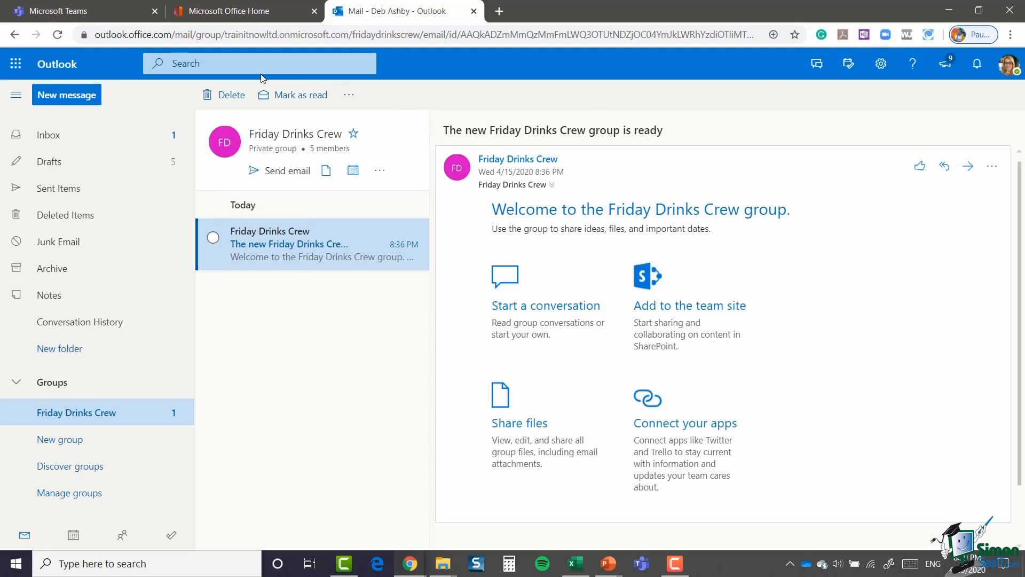
{"action": "left_click", "coordinate": [88, 16]}
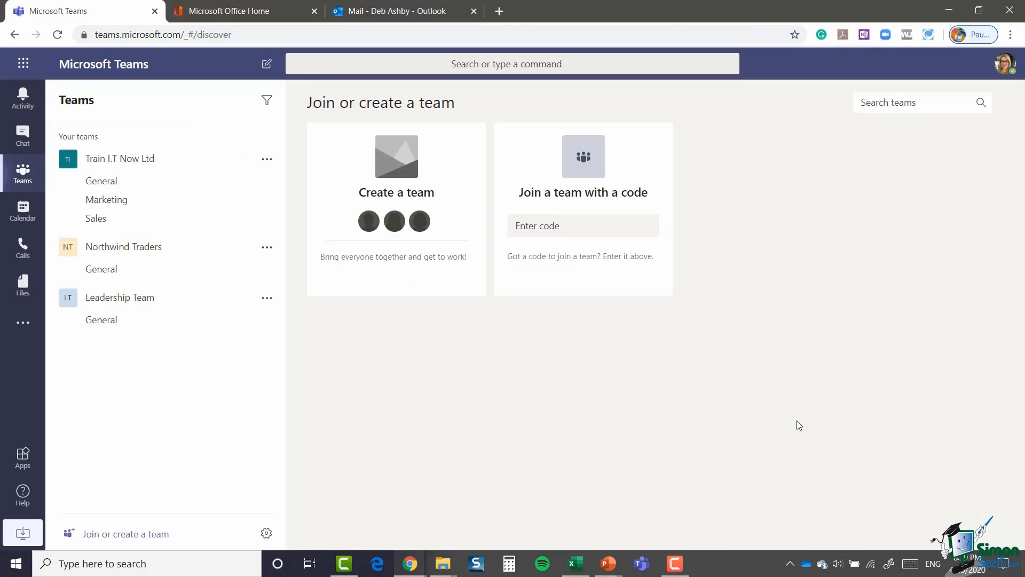
Step: Create a new team from the existing Office 365 group Friday Drinks Crew
{"action": "mouse_move", "coordinate": [393, 173]}
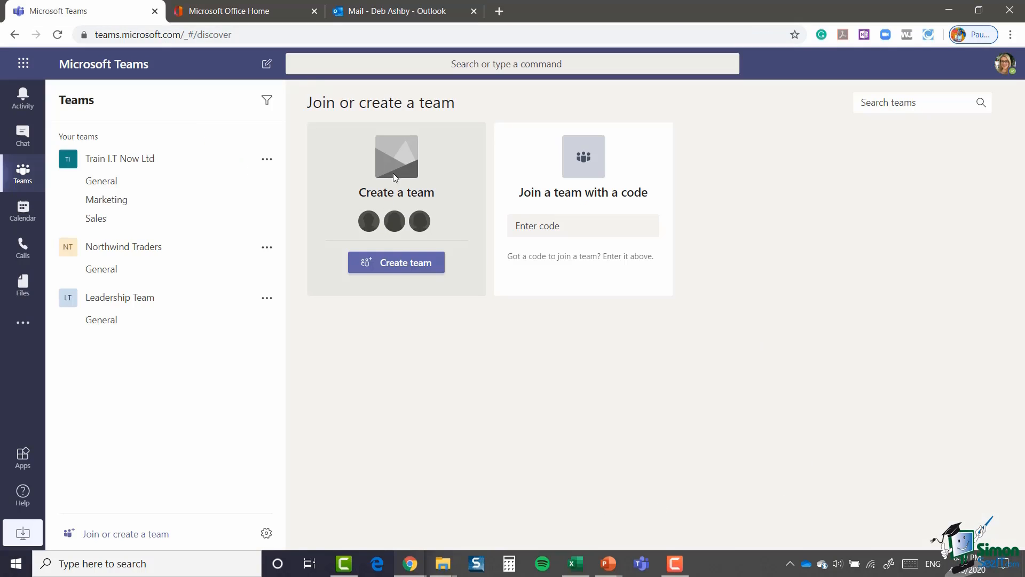
{"action": "left_click", "coordinate": [396, 267]}
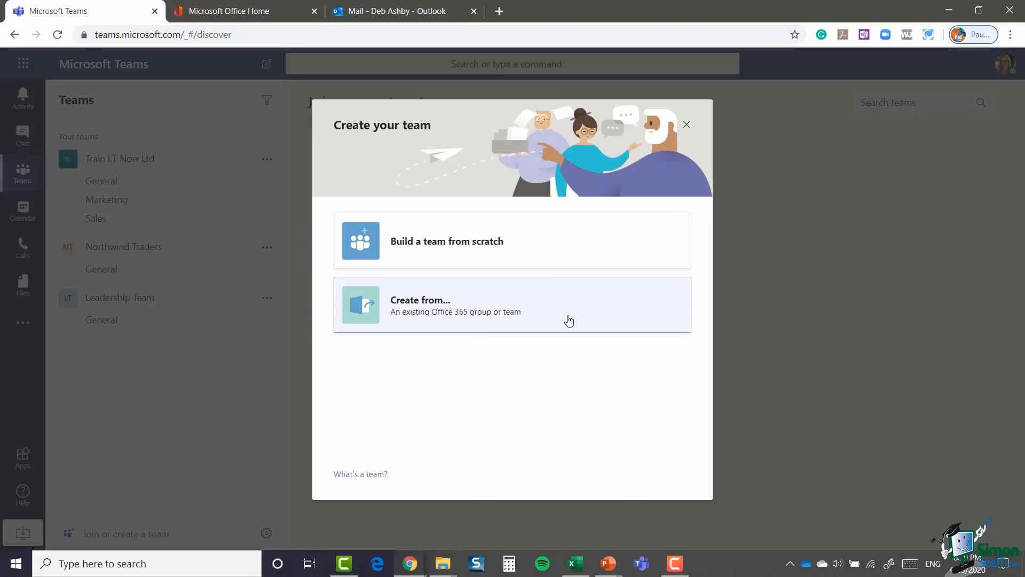
{"action": "left_click", "coordinate": [540, 312]}
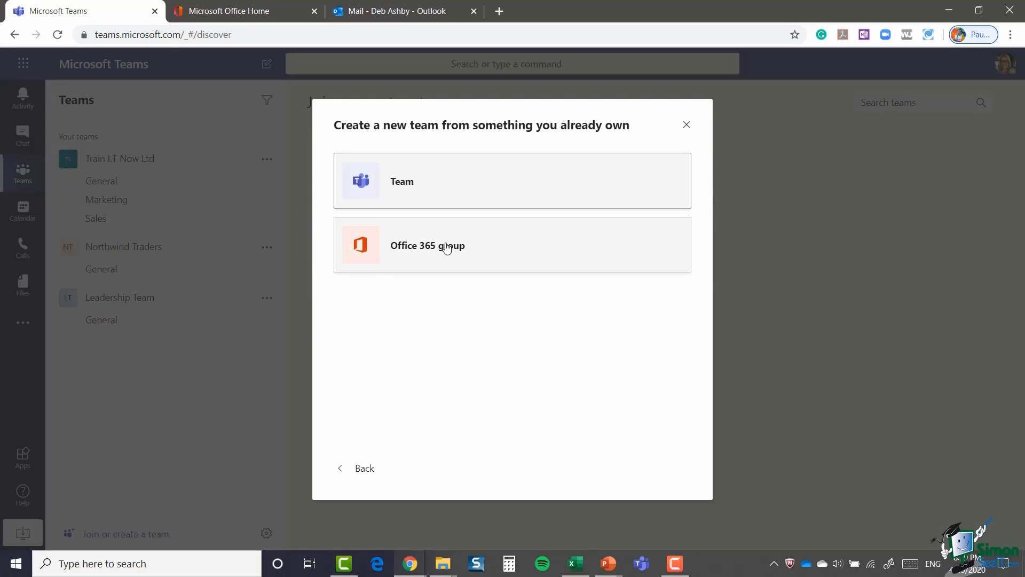
{"action": "left_click", "coordinate": [446, 249]}
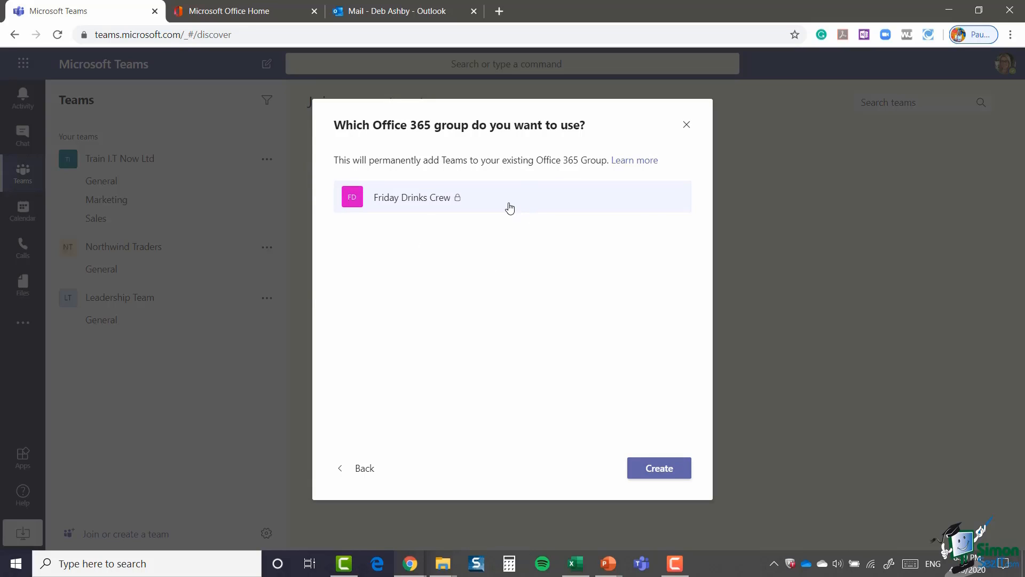
{"action": "left_click", "coordinate": [660, 471]}
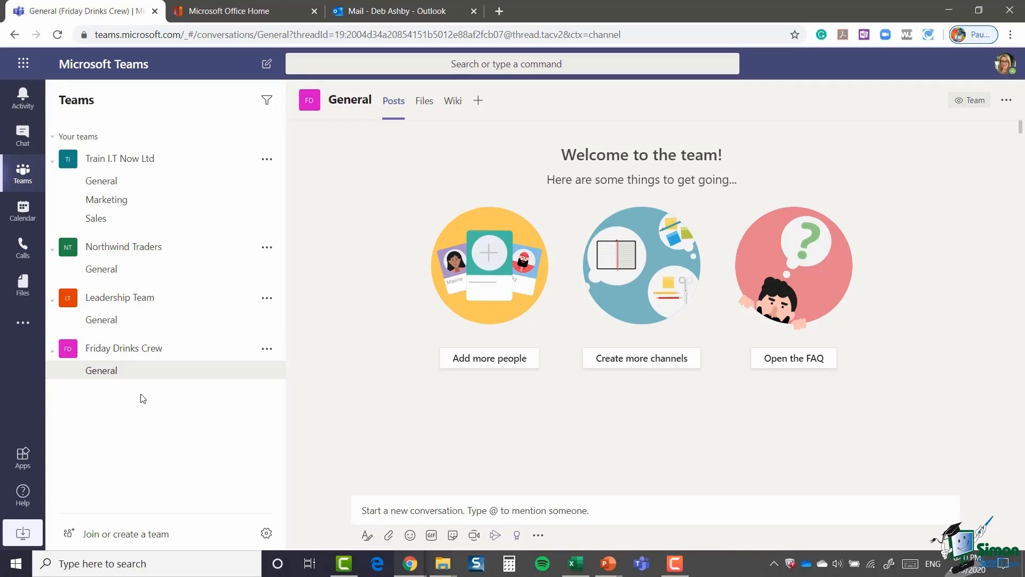
Step: In Manage team, review Friday Drinks Crew's one owner and four members, then start adding a member
{"action": "left_click", "coordinate": [267, 350]}
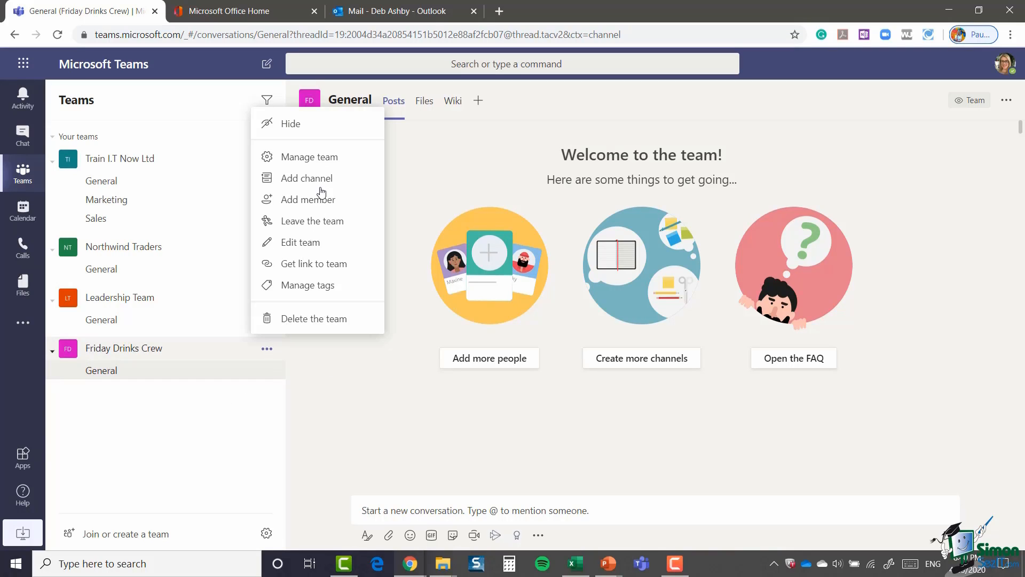
{"action": "left_click", "coordinate": [322, 159]}
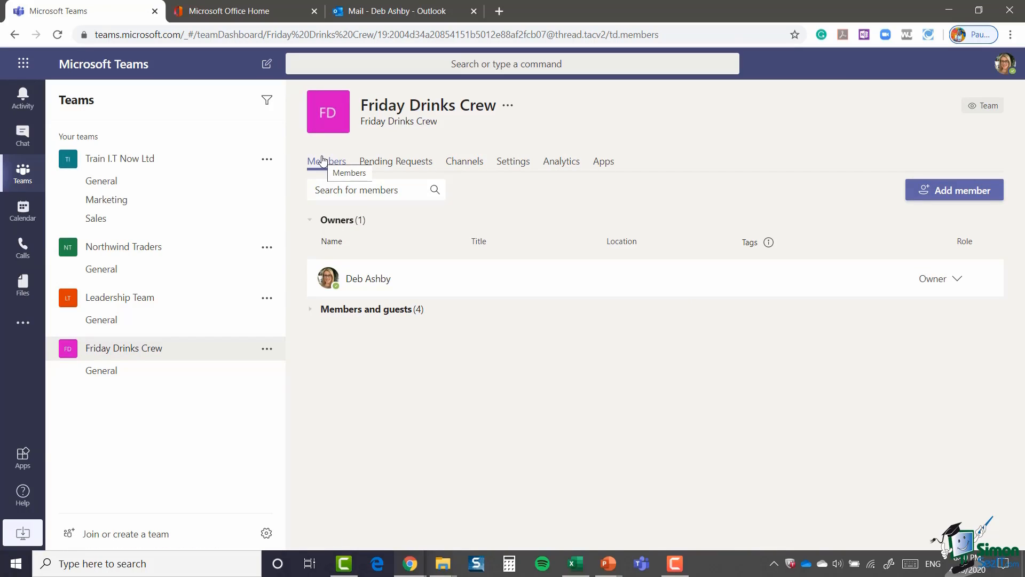
{"action": "left_click", "coordinate": [311, 313]}
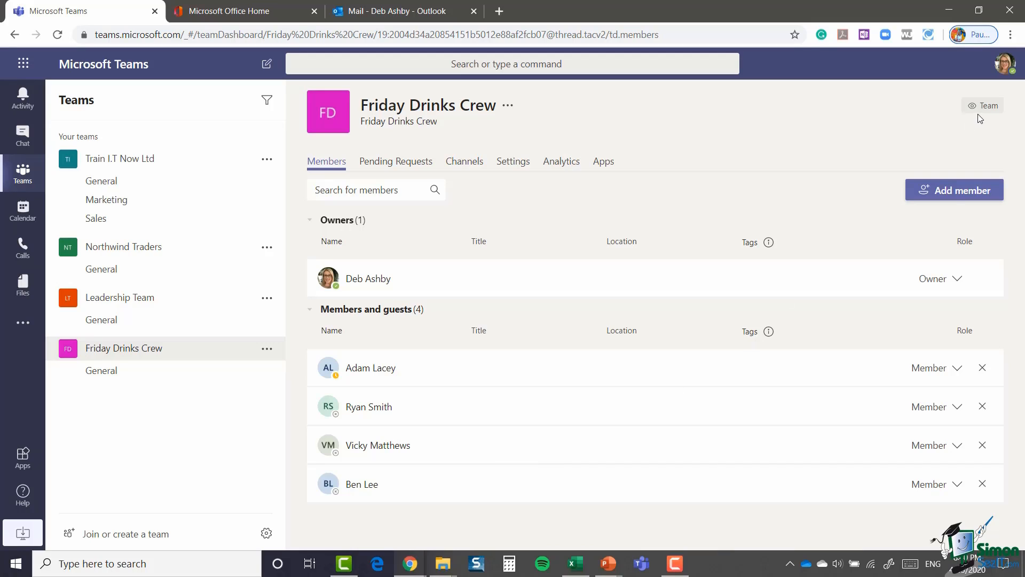
{"action": "left_click", "coordinate": [958, 192]}
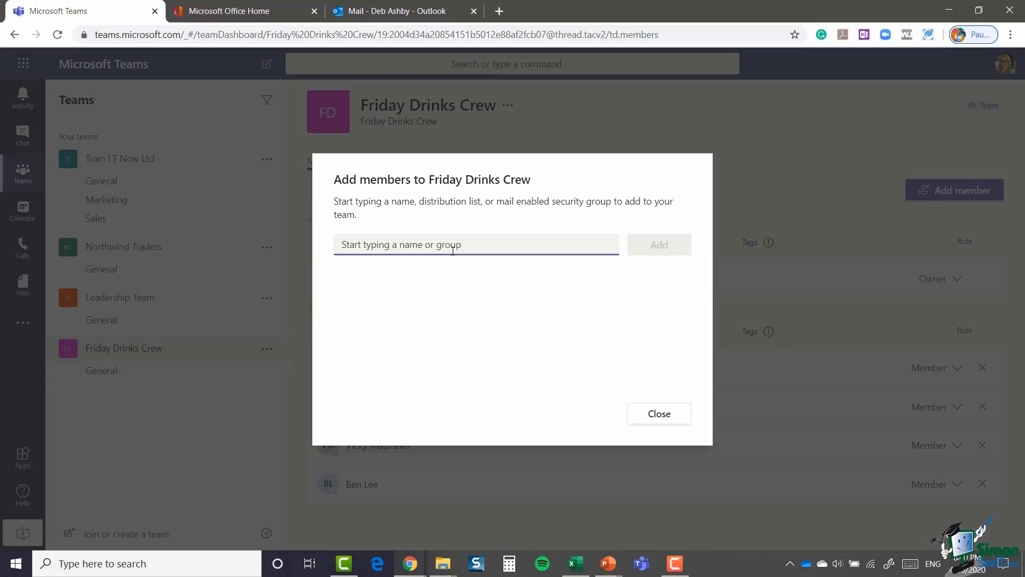
Step: Close the Add members dialog without adding anyone
{"action": "left_click", "coordinate": [658, 415]}
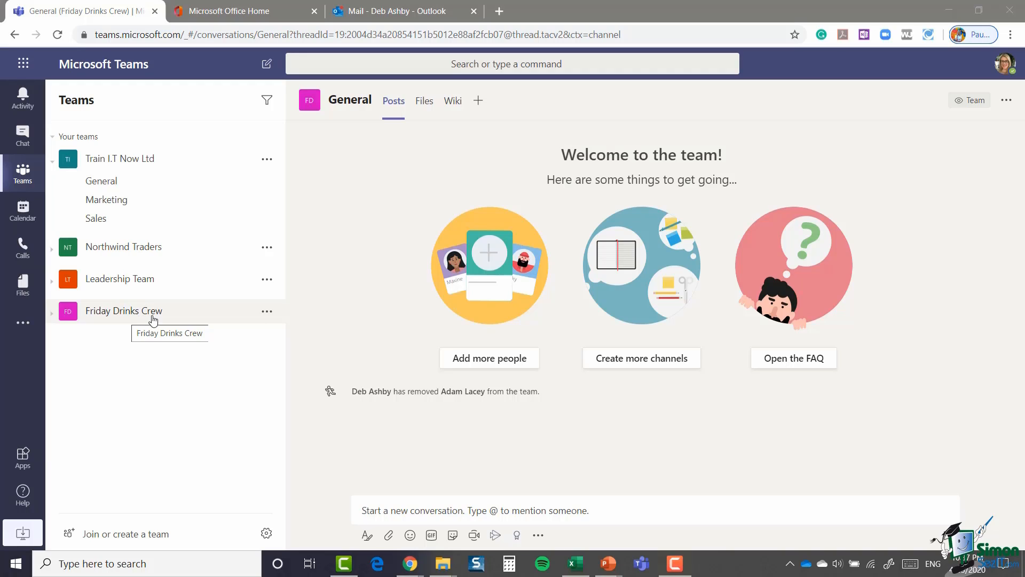
Step: Get the link to the Friday Drinks Crew team and copy it
{"action": "left_click", "coordinate": [268, 312]}
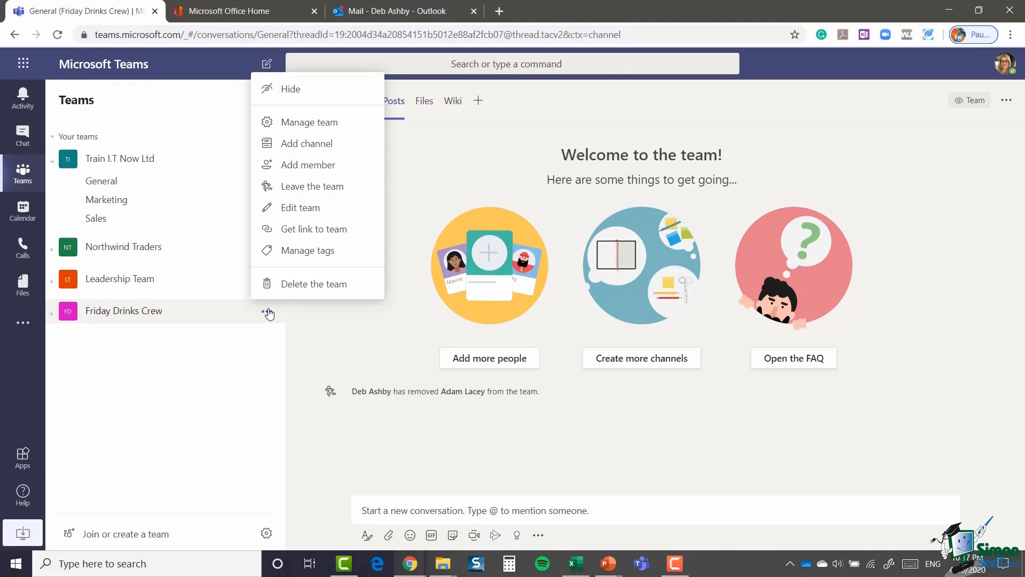
{"action": "left_click", "coordinate": [336, 235]}
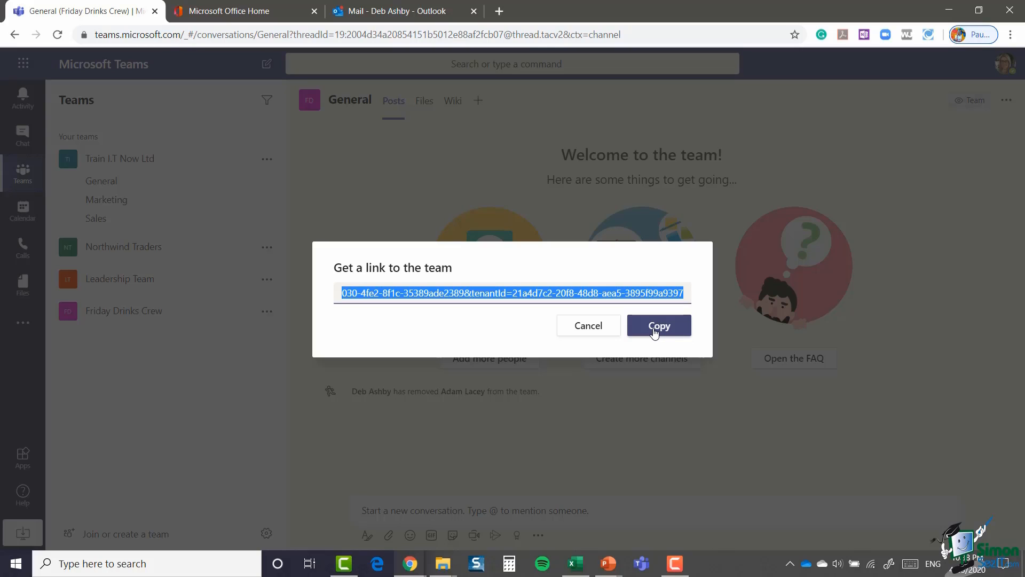
{"action": "left_click", "coordinate": [592, 334]}
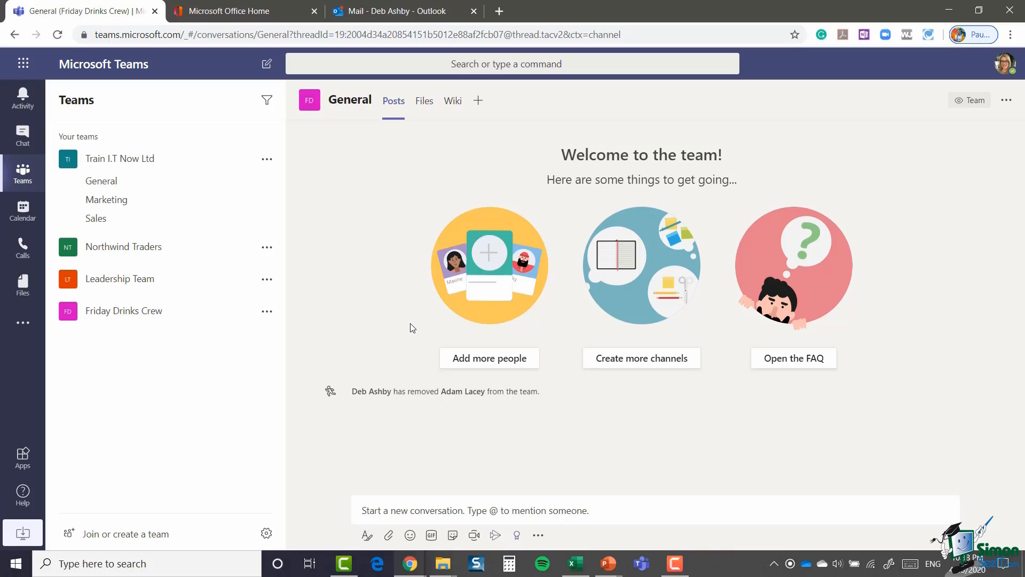
Step: Accept the pending join request for Friday Drinks Crew and return to its member list
{"action": "left_click", "coordinate": [267, 311]}
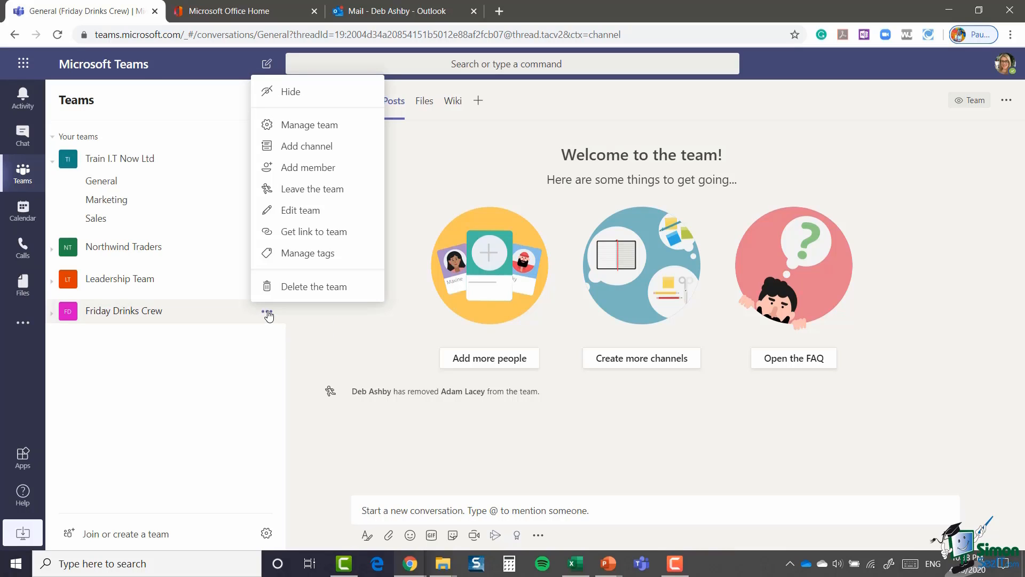
{"action": "left_click", "coordinate": [328, 128]}
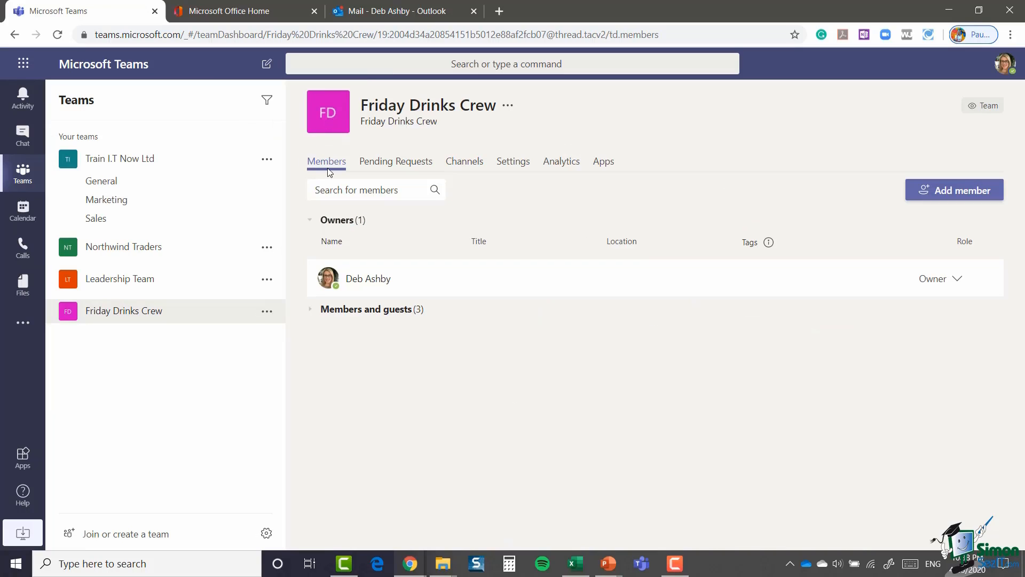
{"action": "left_click", "coordinate": [396, 166]}
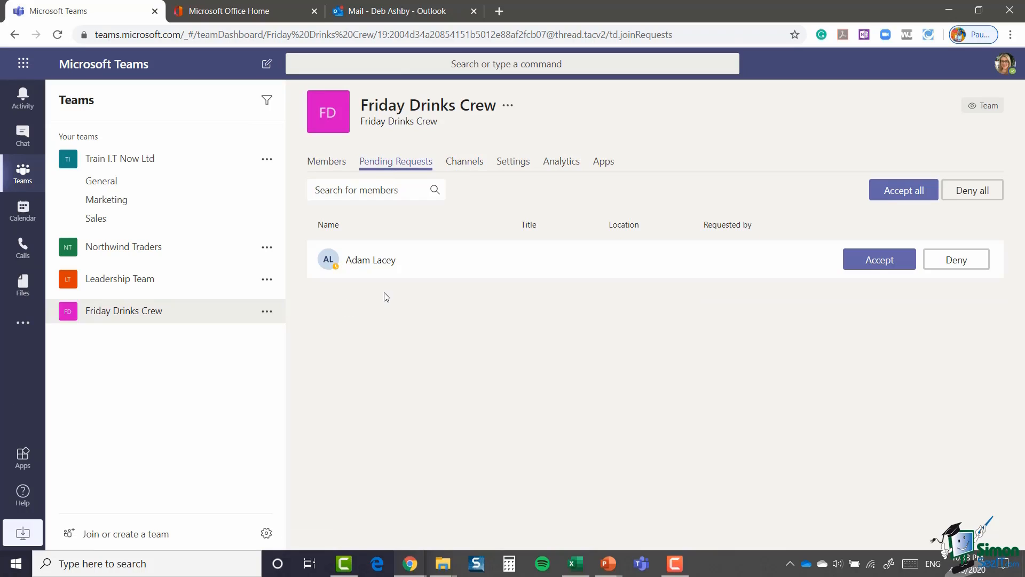
{"action": "left_click", "coordinate": [875, 261]}
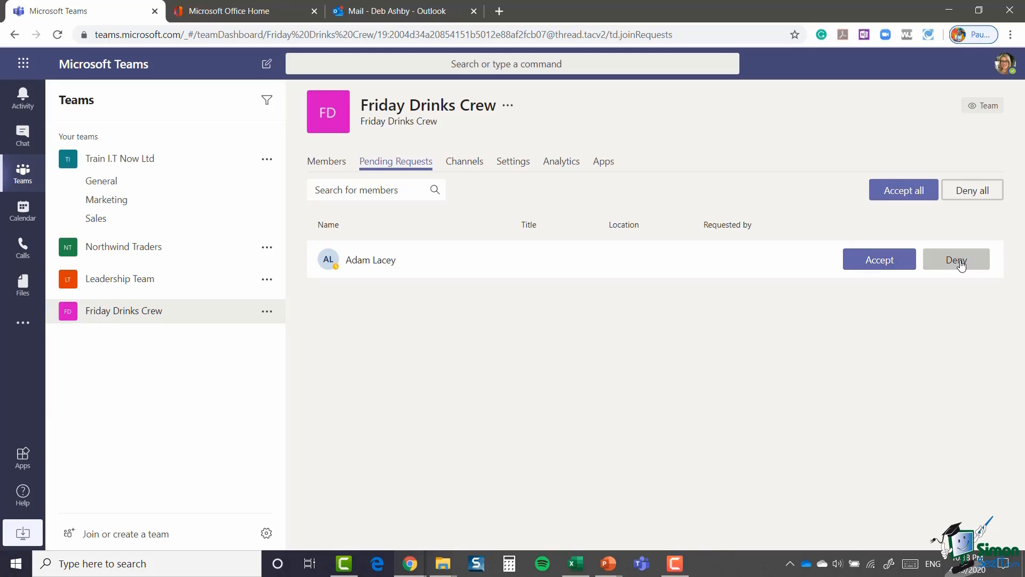
{"action": "left_click", "coordinate": [878, 262]}
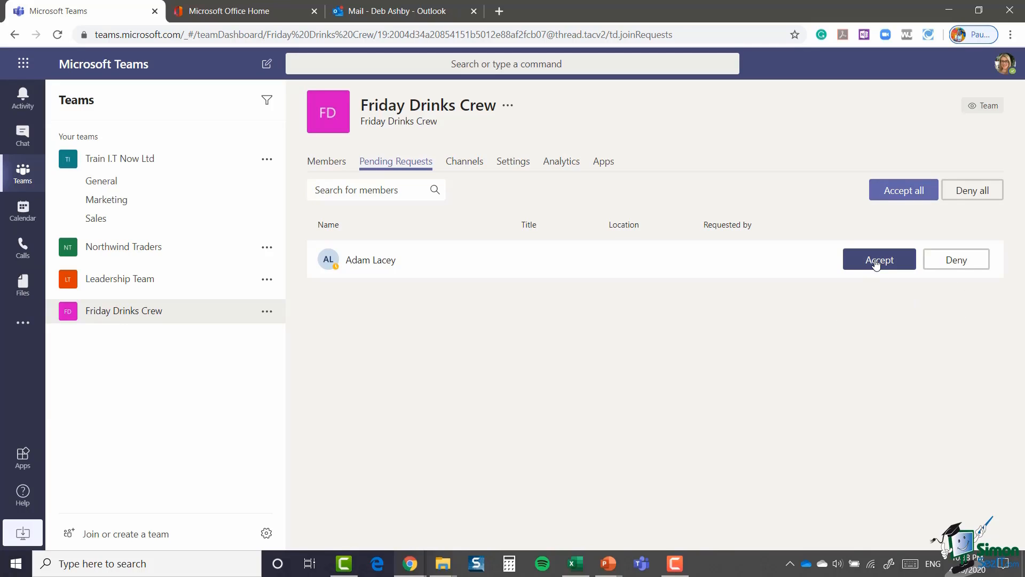
{"action": "left_click", "coordinate": [332, 163]}
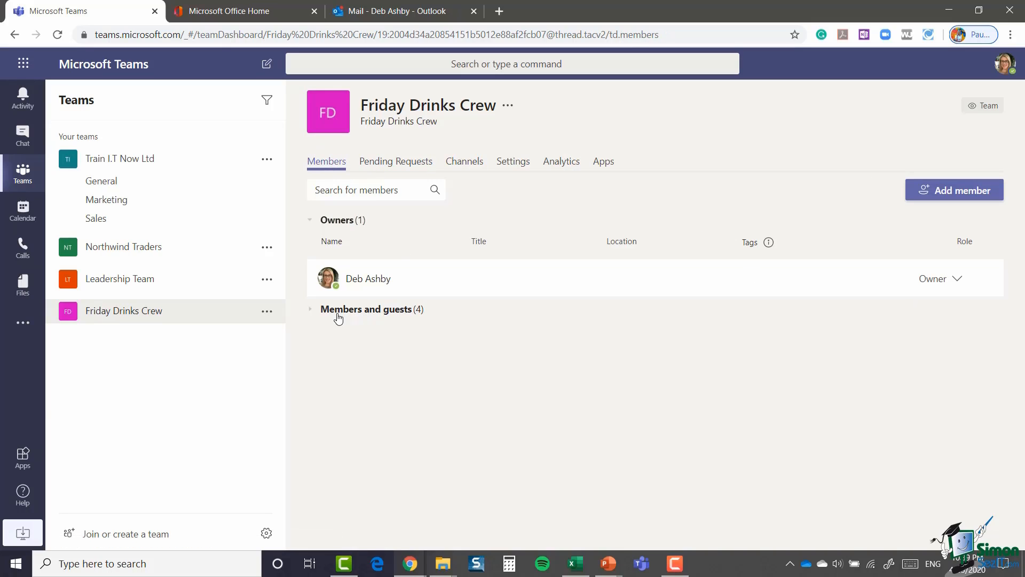
Step: Review Friday Drinks Crew's members and guests, then view its Settings page
{"action": "left_click", "coordinate": [311, 309]}
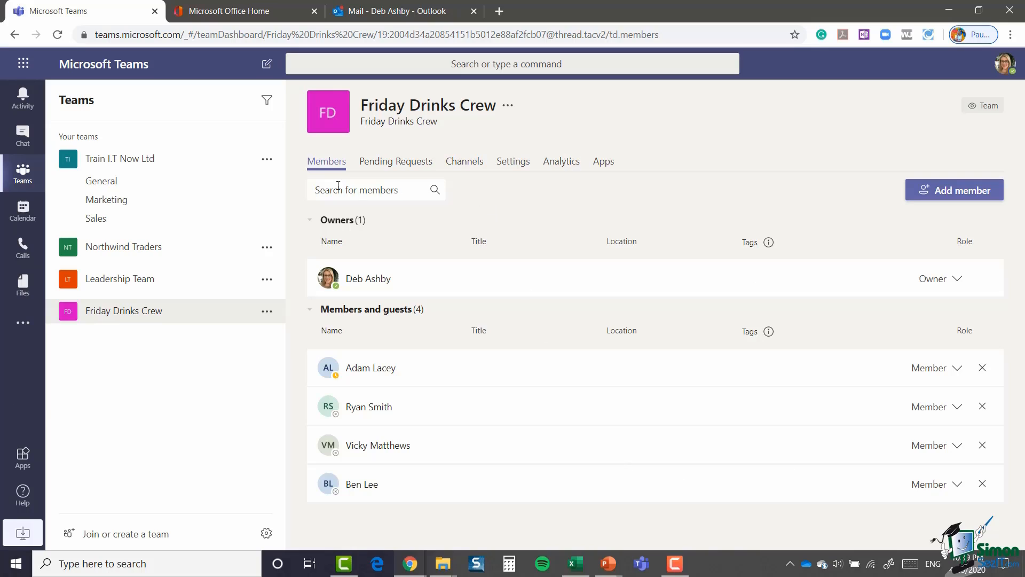
{"action": "left_click", "coordinate": [513, 166]}
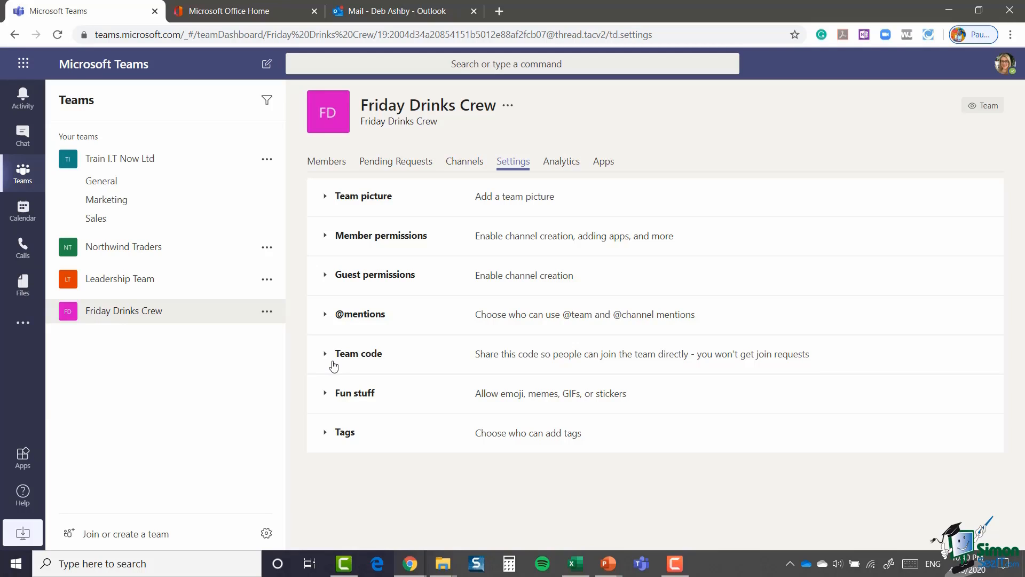
Step: Confirm no join requests remain, generate and copy a team code, then switch to Outlook
{"action": "left_click", "coordinate": [392, 165]}
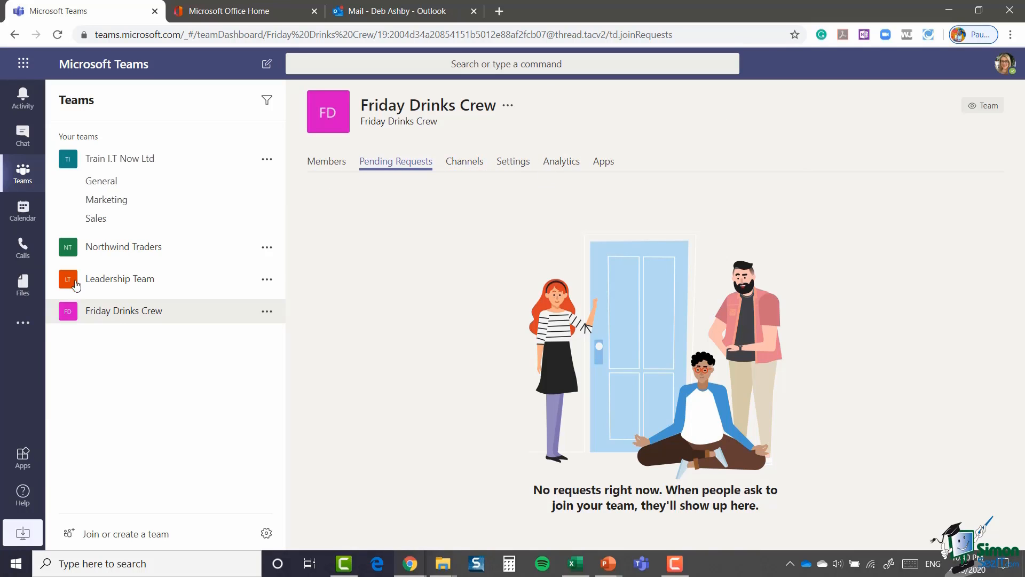
{"action": "left_click", "coordinate": [507, 164]}
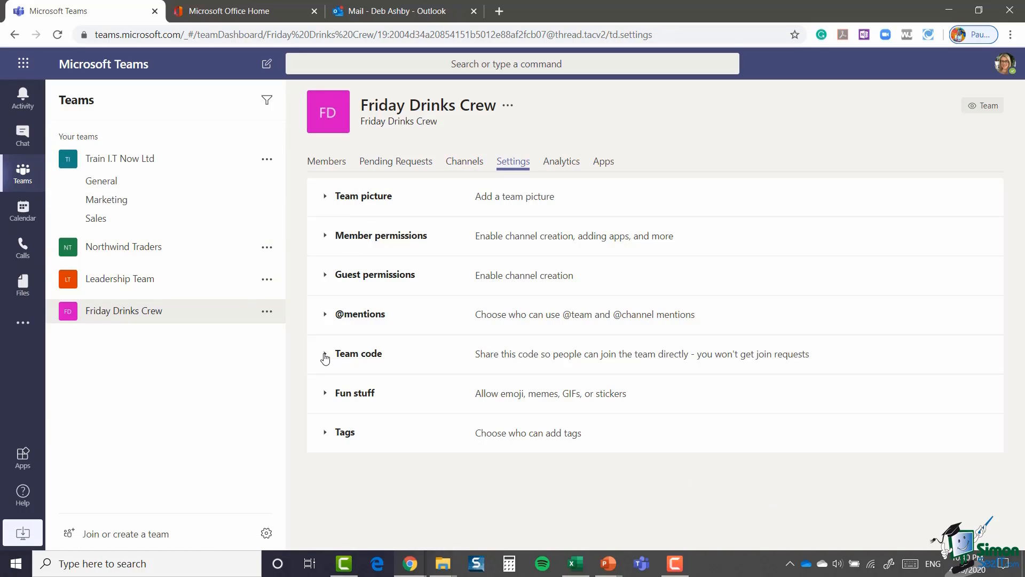
{"action": "left_click", "coordinate": [325, 355]}
{"action": "left_click", "coordinate": [523, 389]}
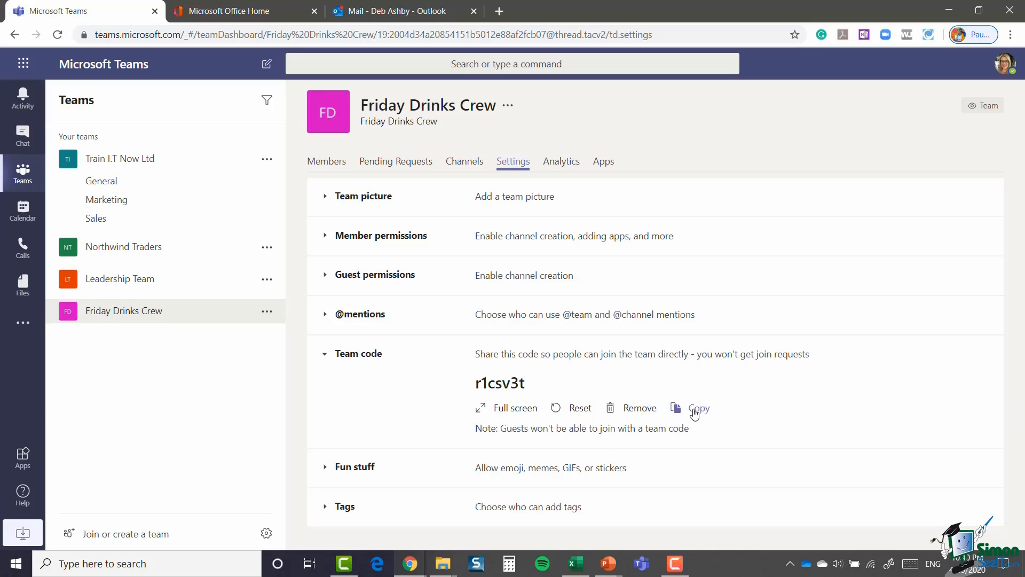
{"action": "left_click", "coordinate": [677, 407]}
{"action": "left_click", "coordinate": [409, 14]}
Step: Write a new email titled 'Team Code' containing the pasted join code, addressed to a team member
{"action": "left_click", "coordinate": [59, 95]}
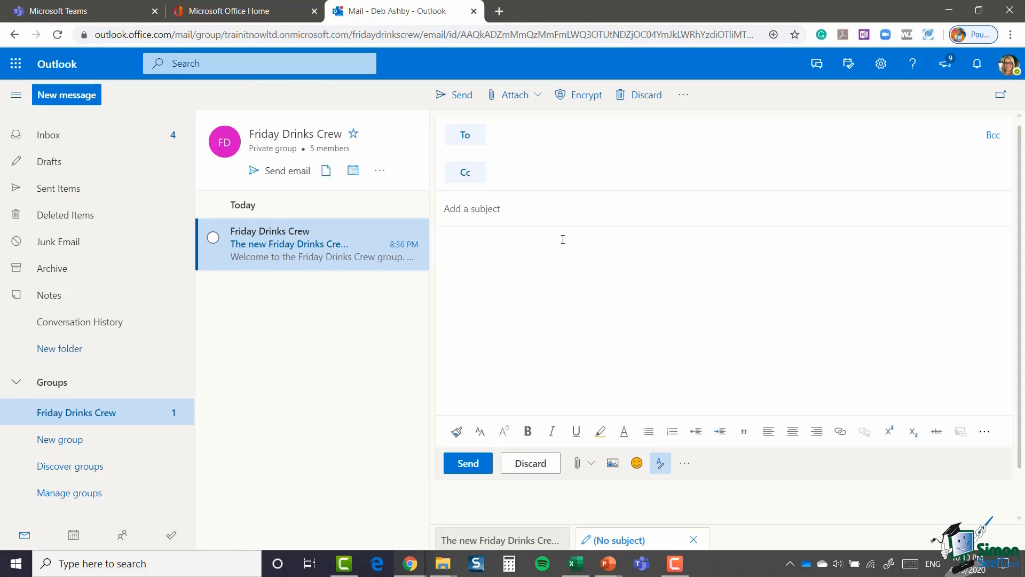
{"action": "type", "text": "Team Code"}
{"action": "key", "text": "Tab"}
{"action": "key", "text": "ctrl+v"}
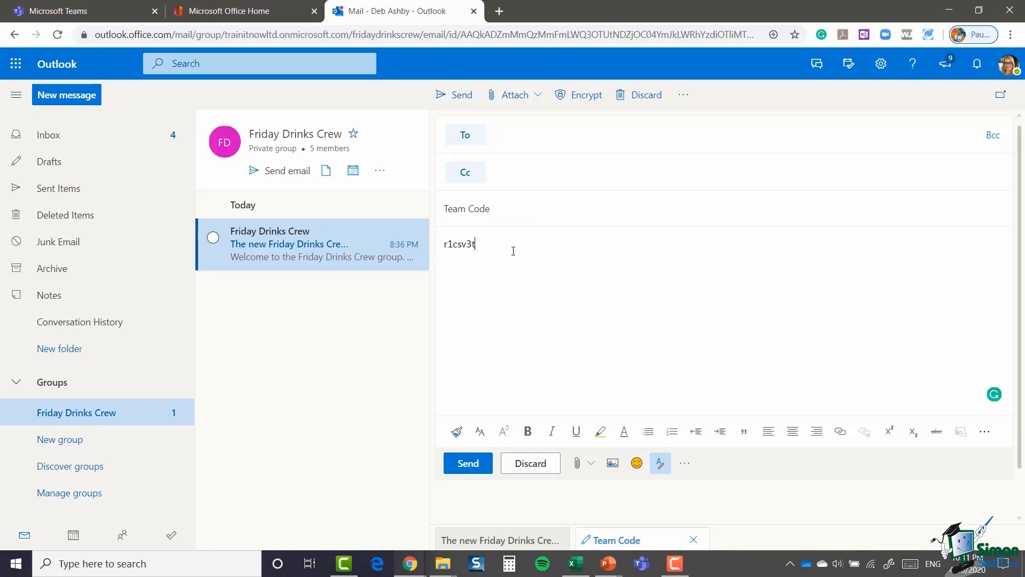
{"action": "left_click", "coordinate": [511, 137]}
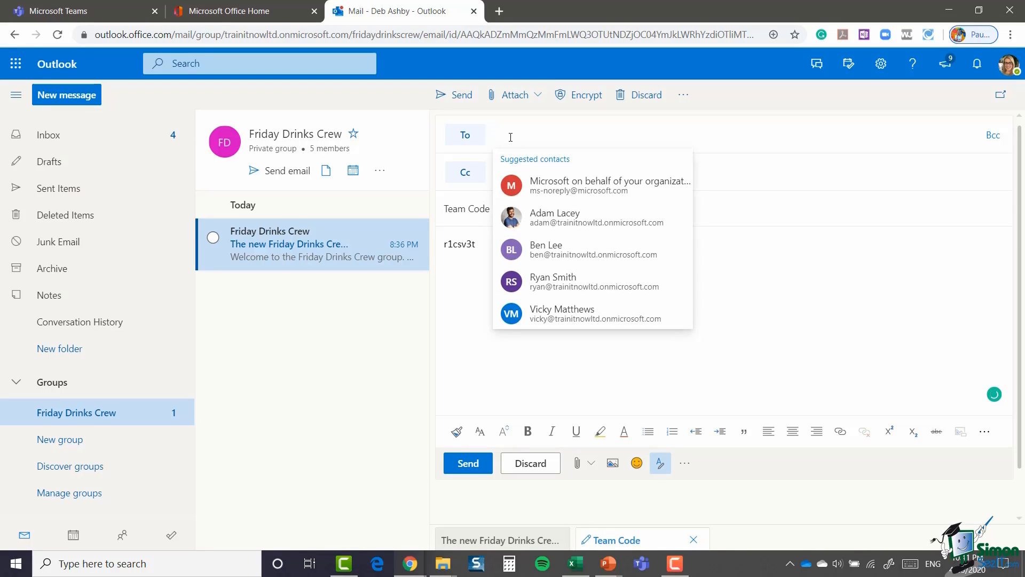
{"action": "left_click", "coordinate": [567, 225]}
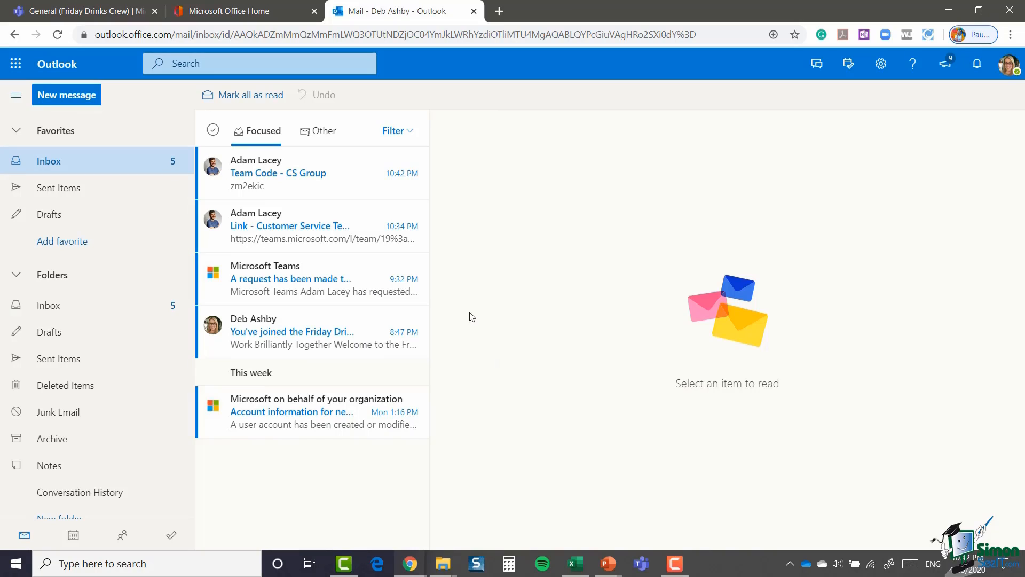
Step: Copy the join code from the body of the 'Team Code - CS Group' email, then go back to Teams
{"action": "left_click", "coordinate": [350, 182]}
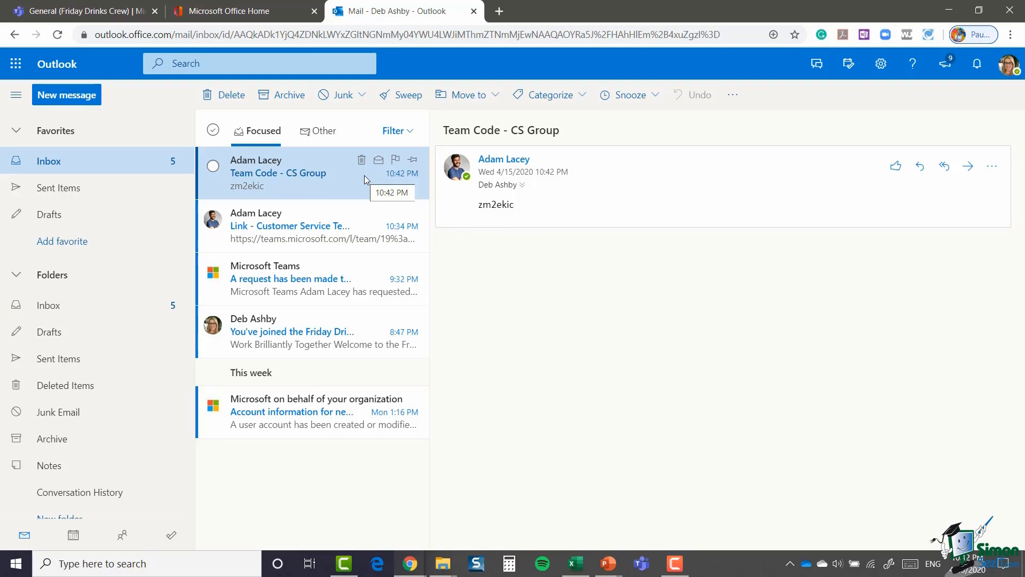
{"action": "double_click", "coordinate": [500, 205]}
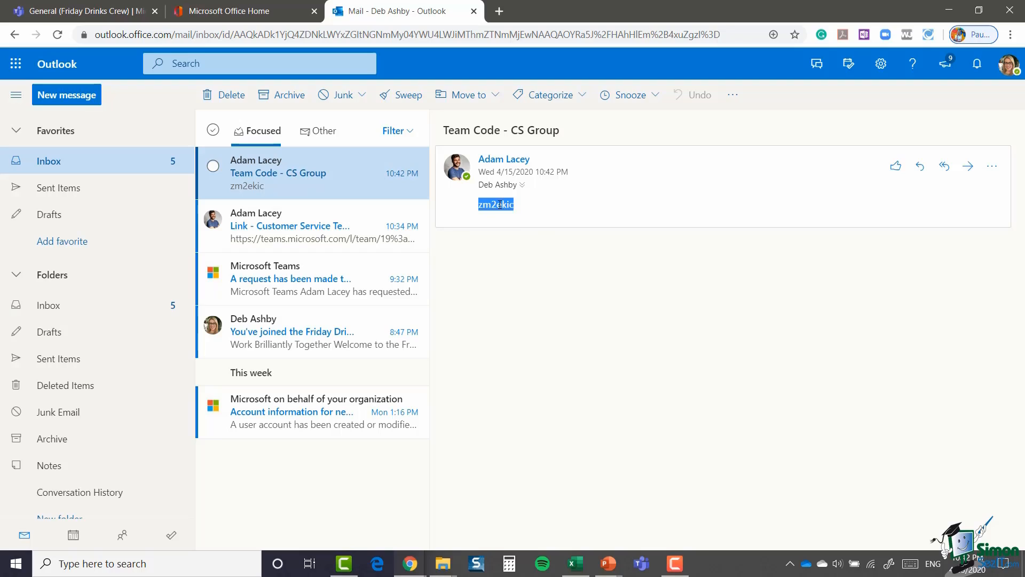
{"action": "key", "text": "ctrl+c"}
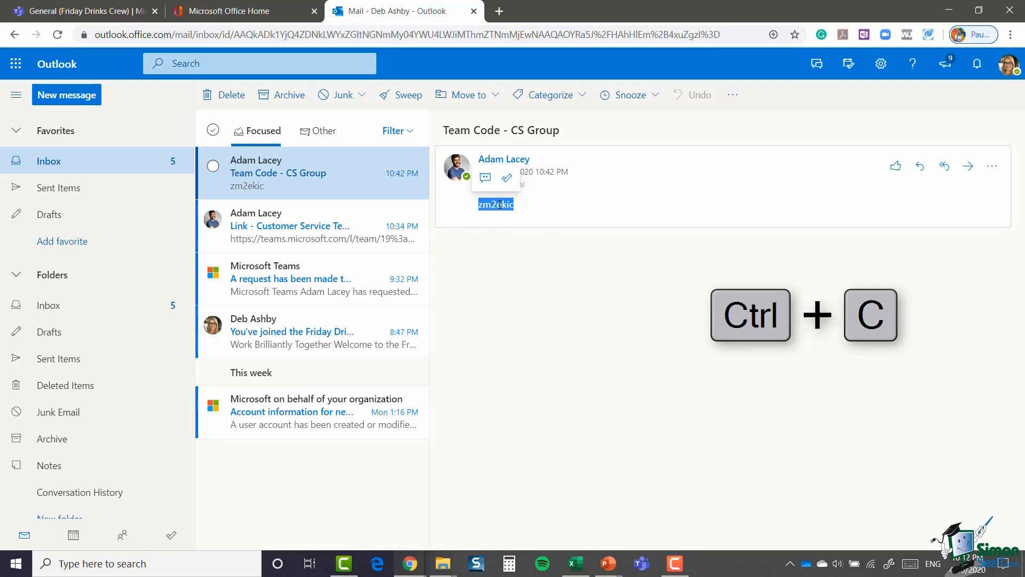
{"action": "left_click", "coordinate": [106, 15]}
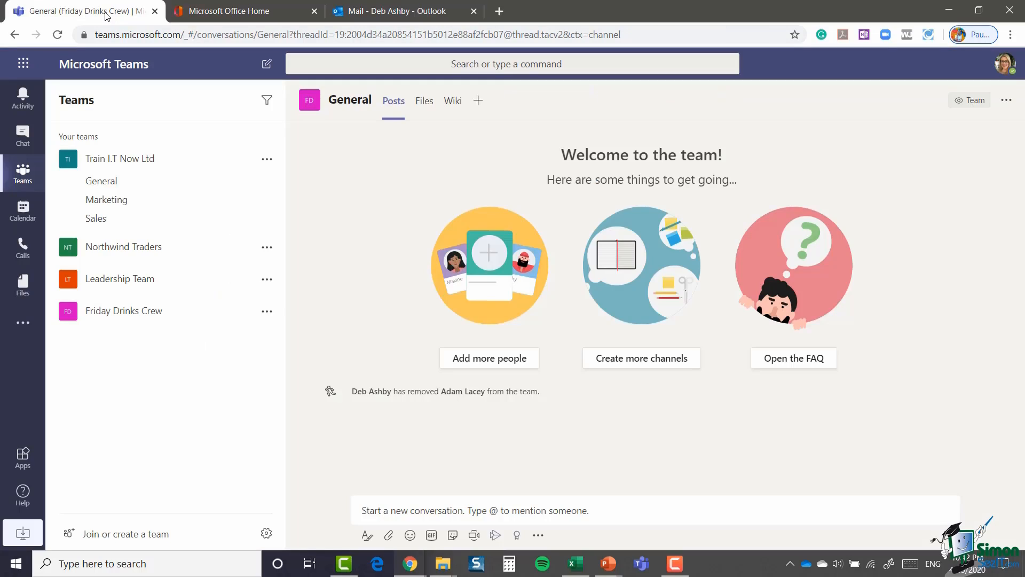
Step: Join the Customer Service team by pasting the copied code into the Enter code field
{"action": "left_click", "coordinate": [133, 537]}
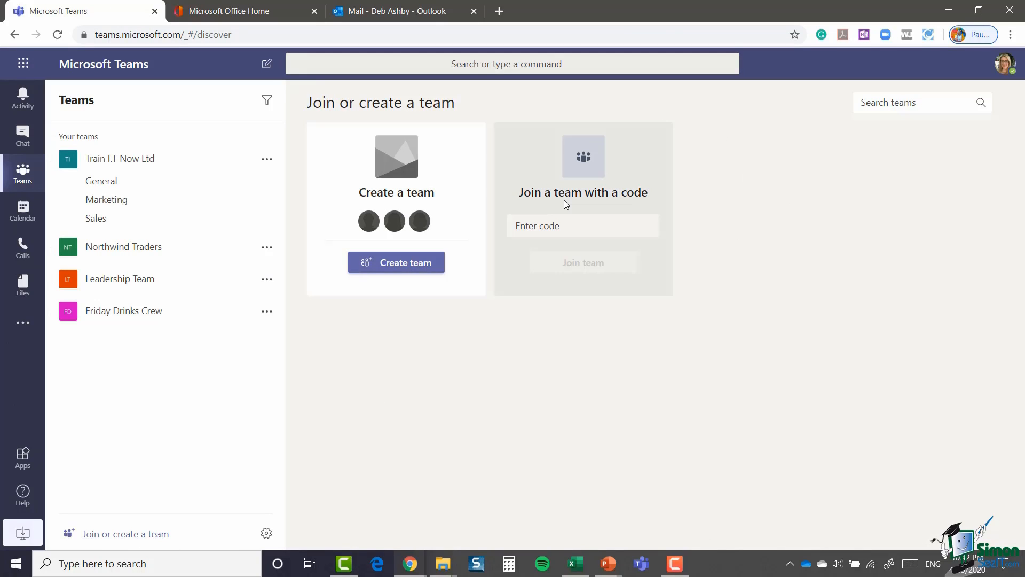
{"action": "left_click", "coordinate": [527, 229]}
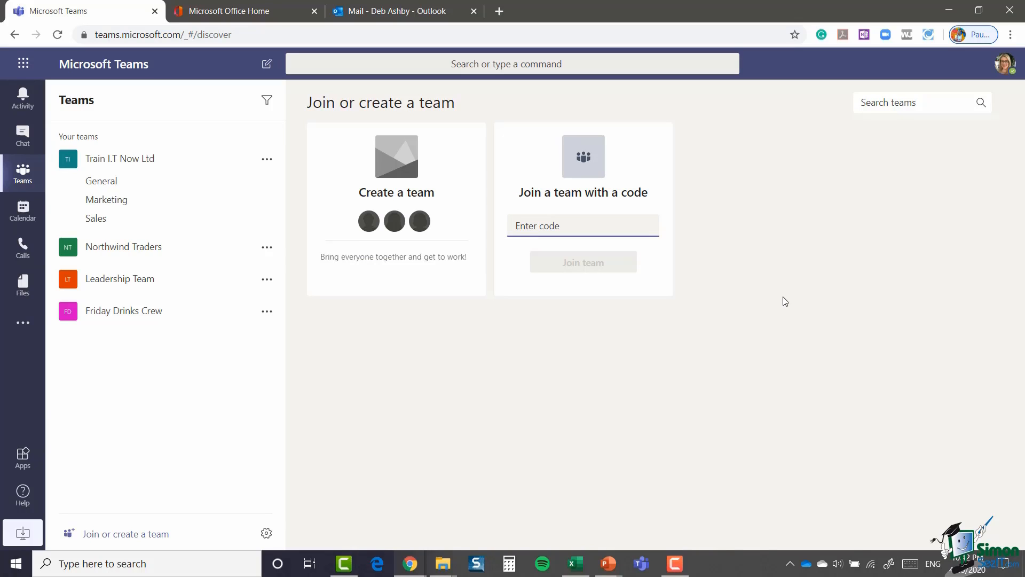
{"action": "key", "text": "ctrl+v"}
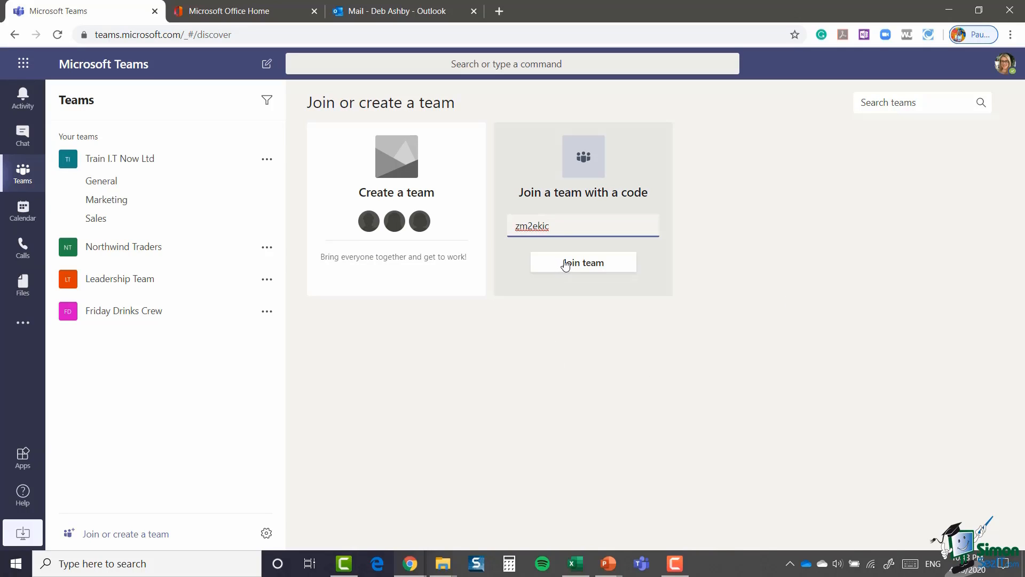
{"action": "left_click", "coordinate": [581, 265]}
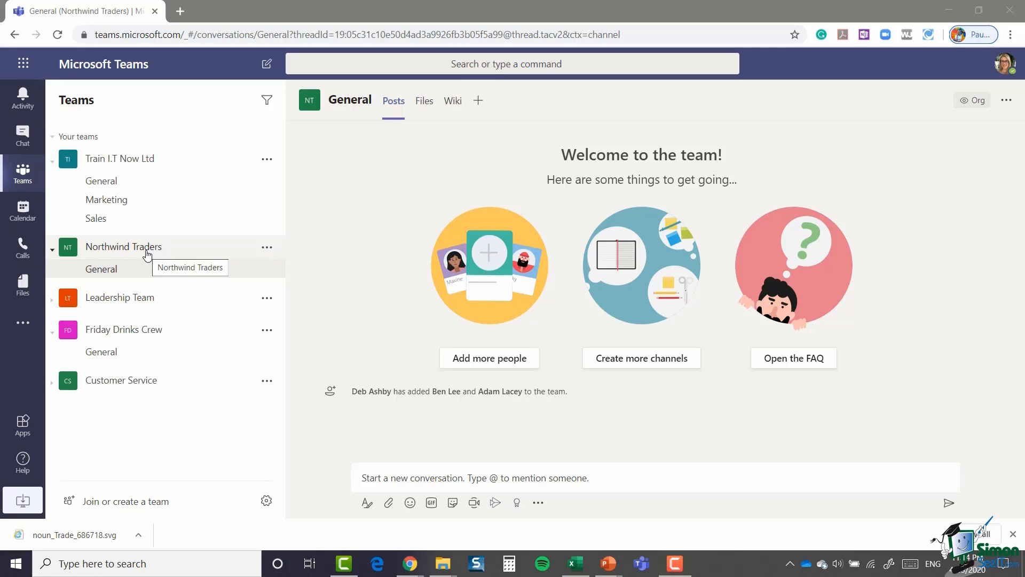
Step: Invite an outside email address to Northwind Traders as a guest and close the add-members window
{"action": "left_click", "coordinate": [267, 248]}
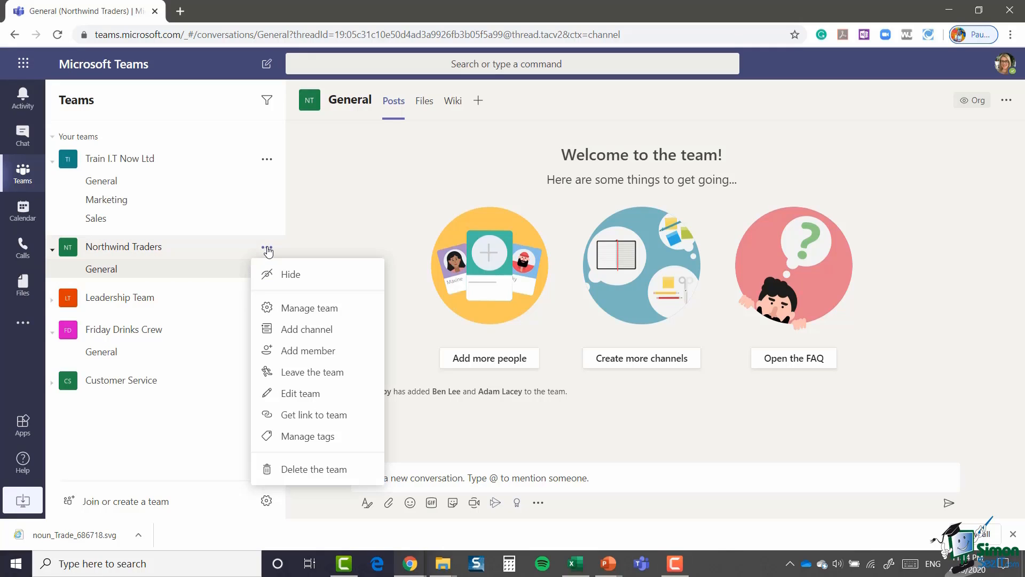
{"action": "left_click", "coordinate": [318, 354]}
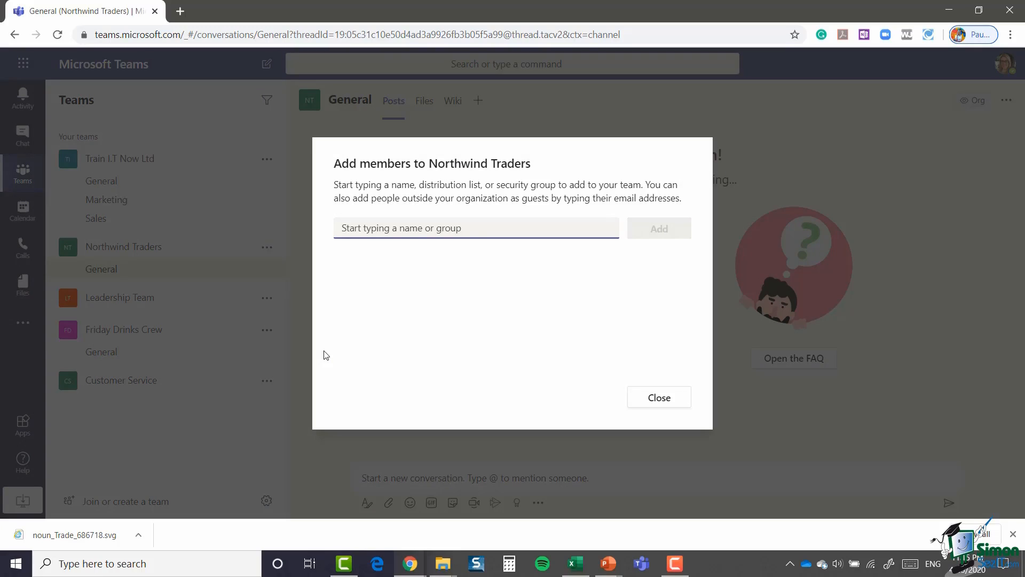
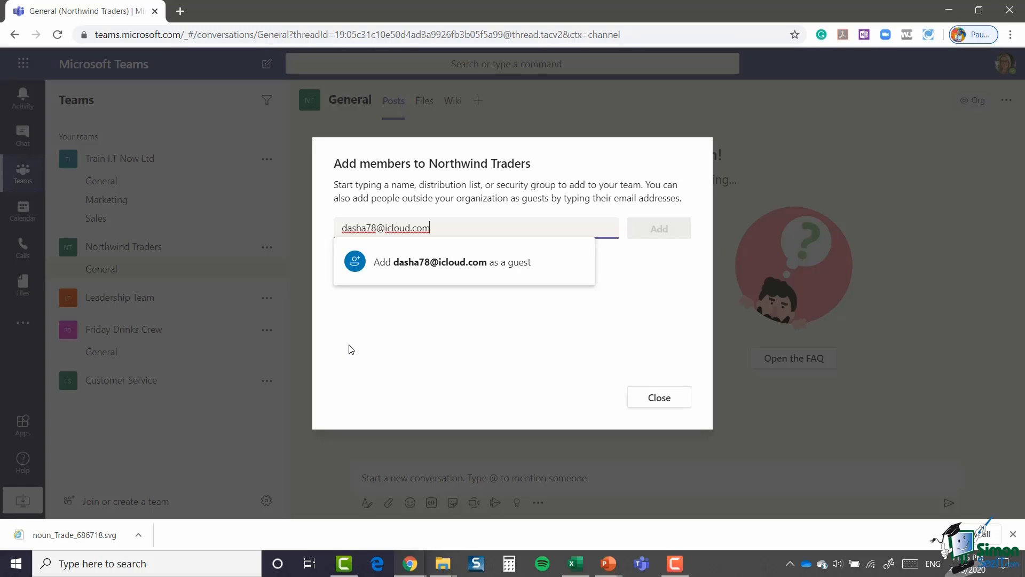
{"action": "left_click", "coordinate": [441, 267]}
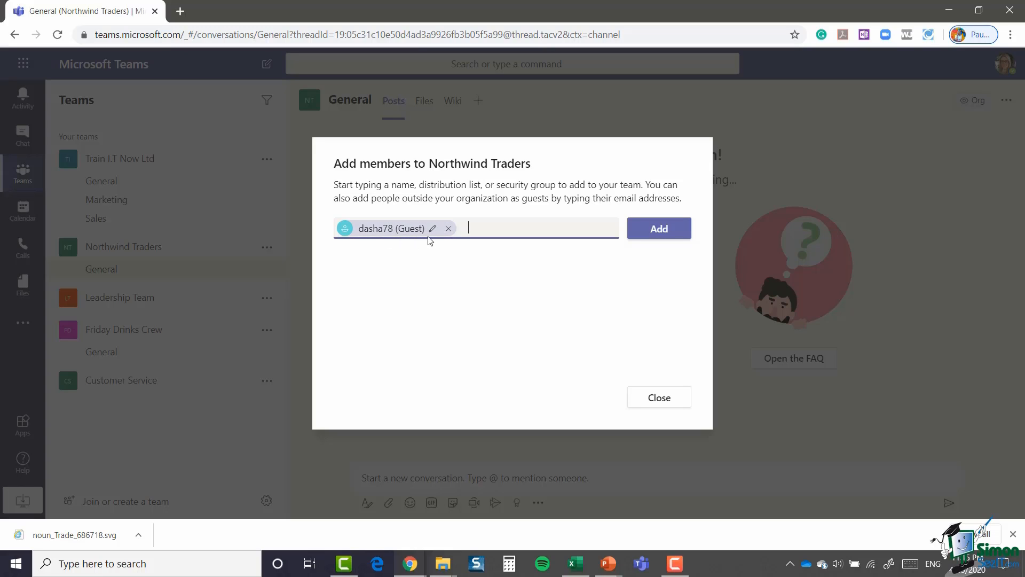
{"action": "left_click", "coordinate": [664, 231]}
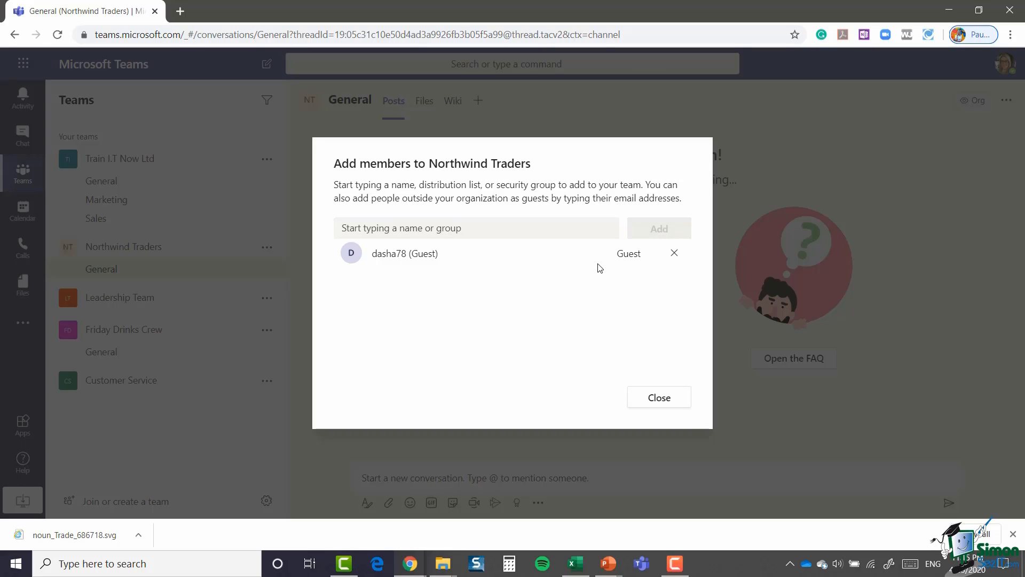
{"action": "left_click", "coordinate": [657, 402]}
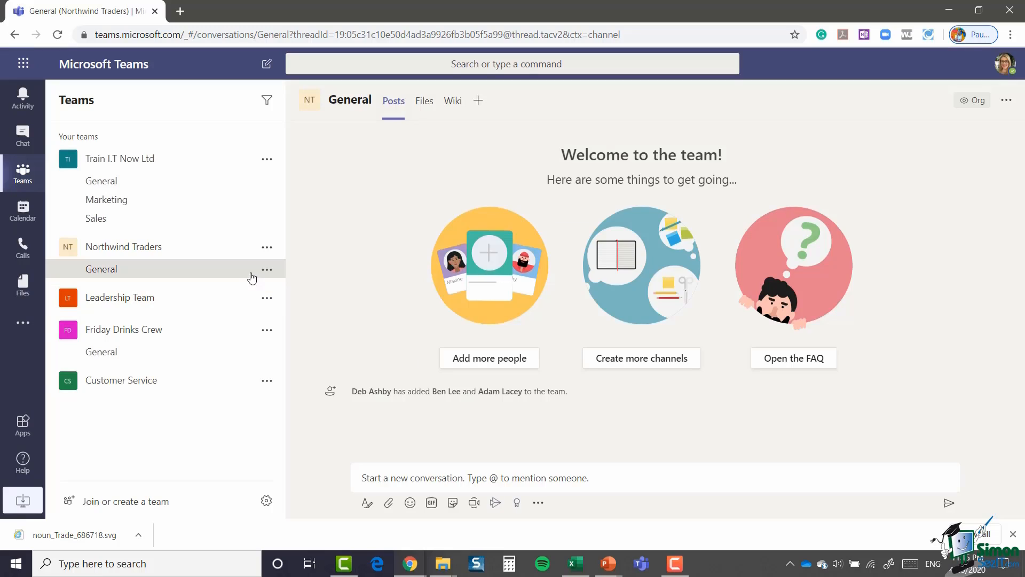
Step: In Northwind Traders' Members and guests list, change the first member's role to Owner
{"action": "left_click", "coordinate": [267, 249]}
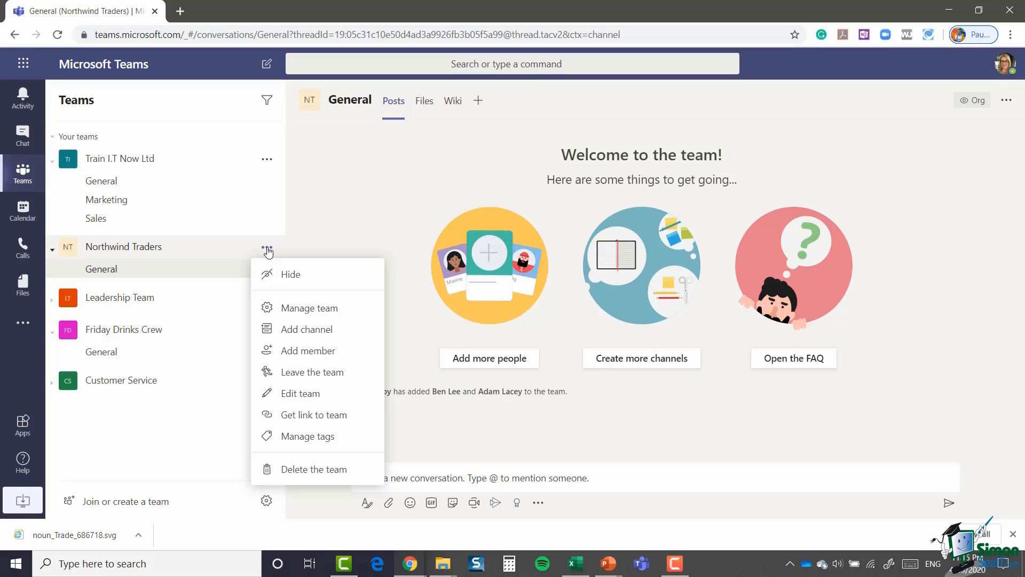
{"action": "left_click", "coordinate": [322, 313]}
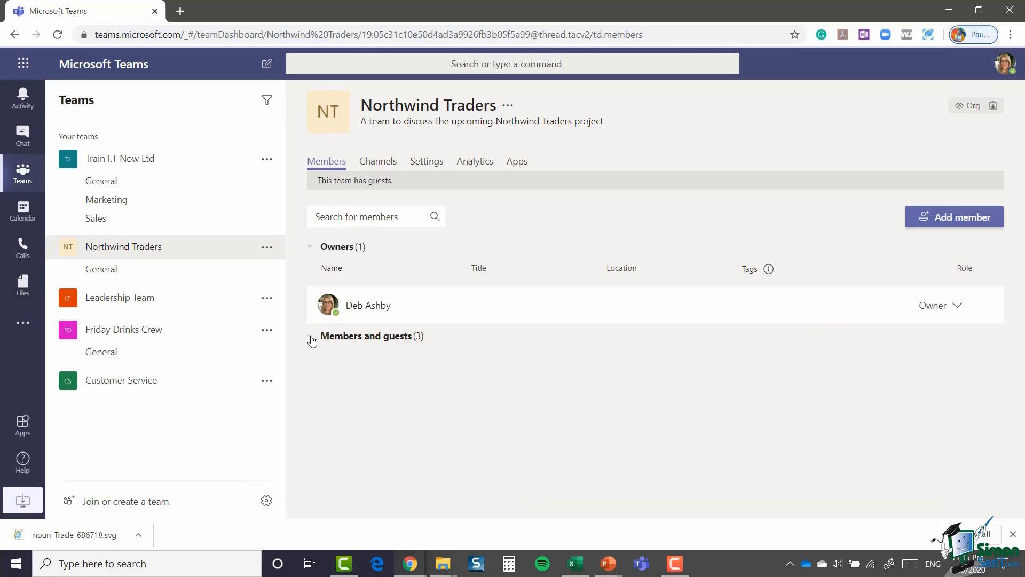
{"action": "left_click", "coordinate": [312, 338]}
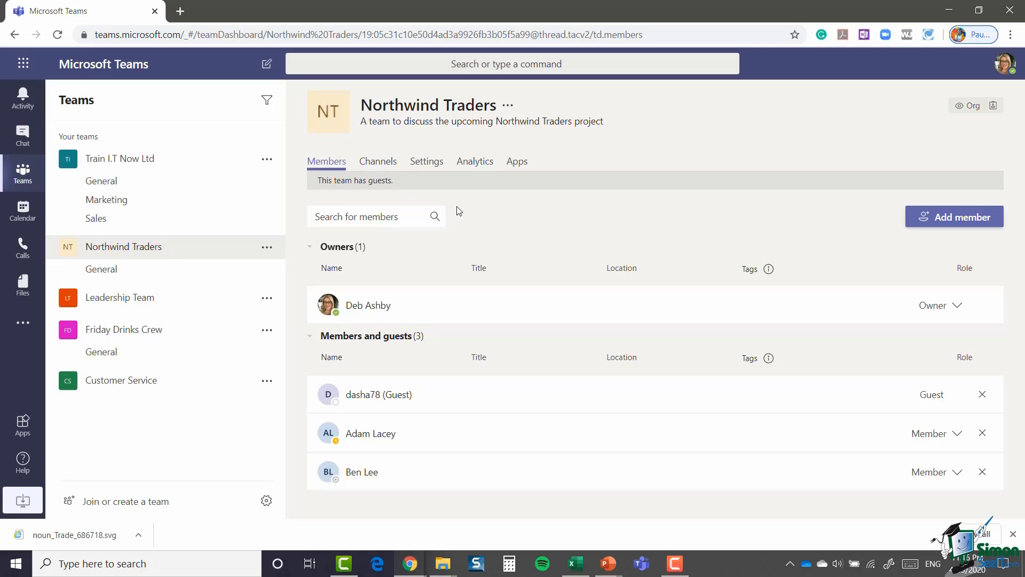
{"action": "left_click", "coordinate": [331, 216]}
{"action": "type", "text": "ada"}
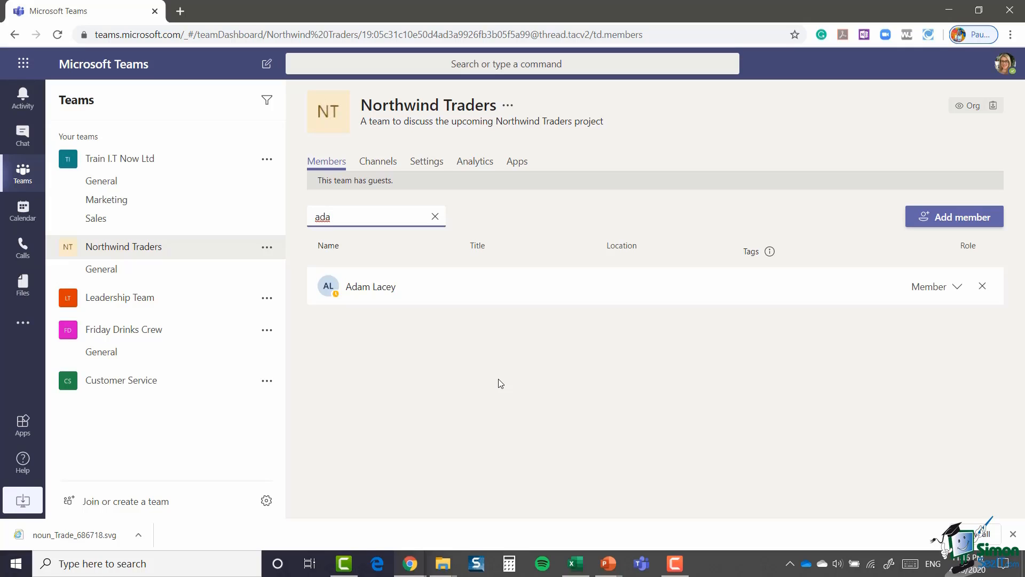
{"action": "left_click", "coordinate": [435, 216]}
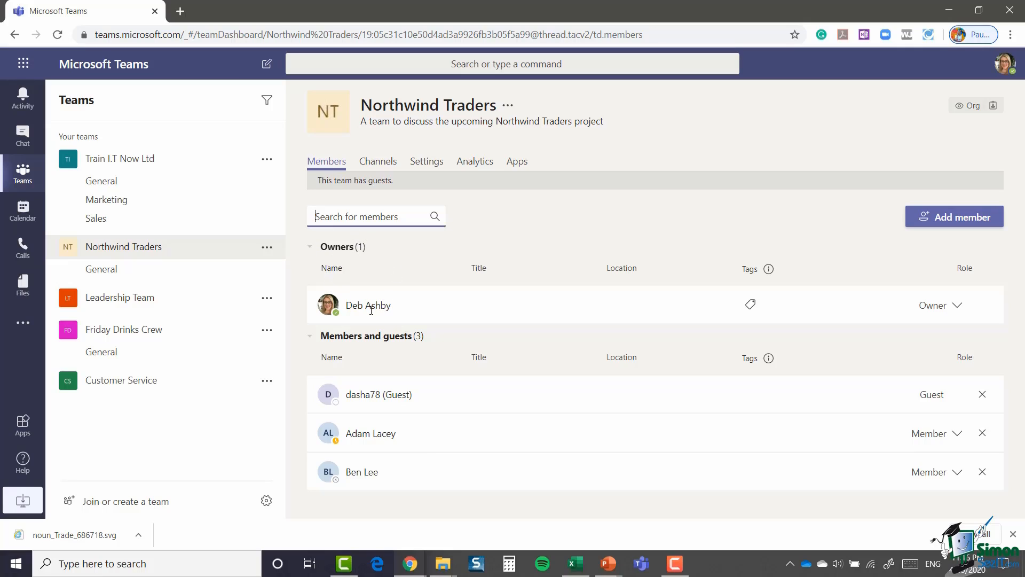
{"action": "mouse_move", "coordinate": [371, 307]}
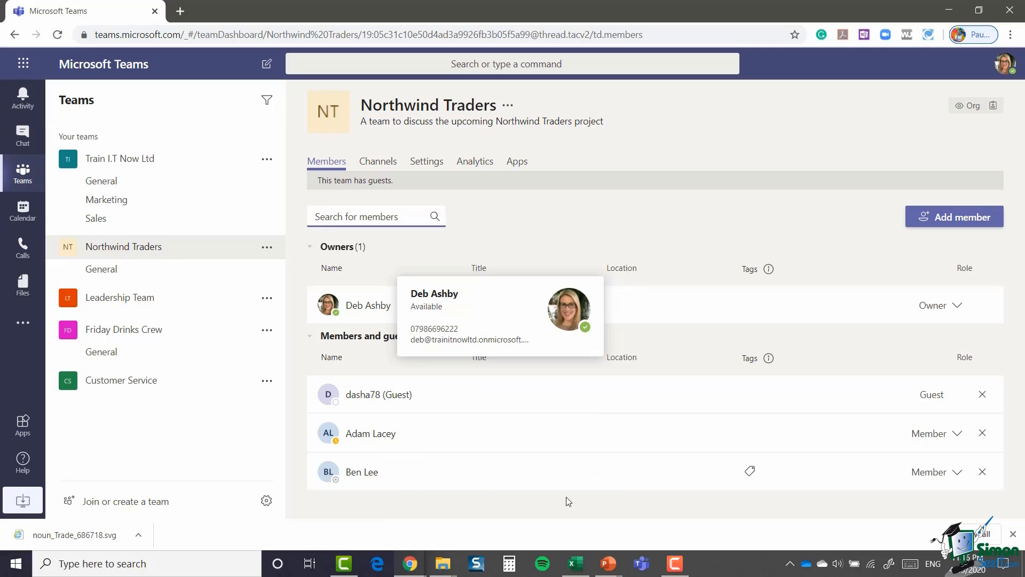
{"action": "left_click", "coordinate": [956, 435]}
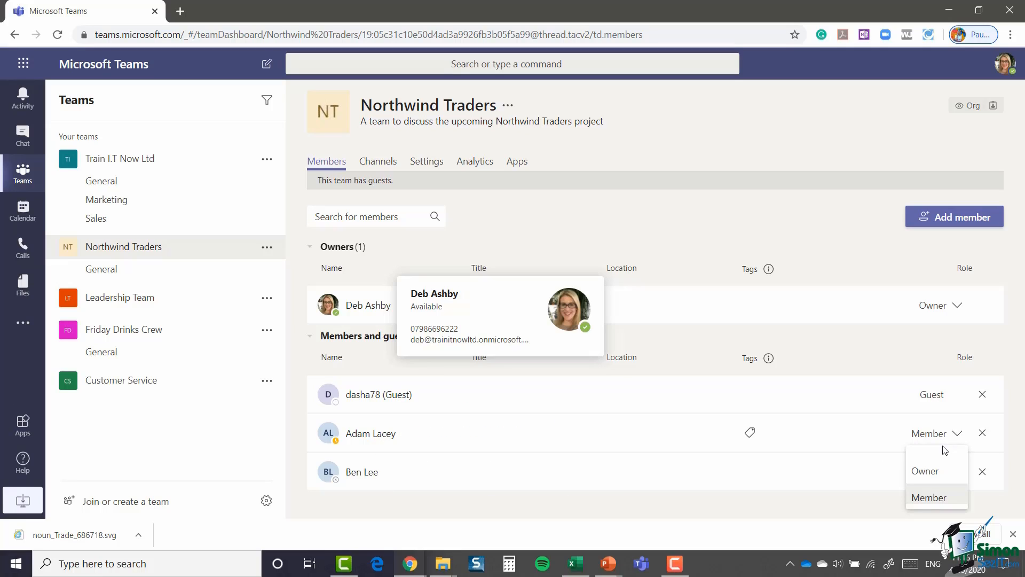
{"action": "left_click", "coordinate": [926, 469]}
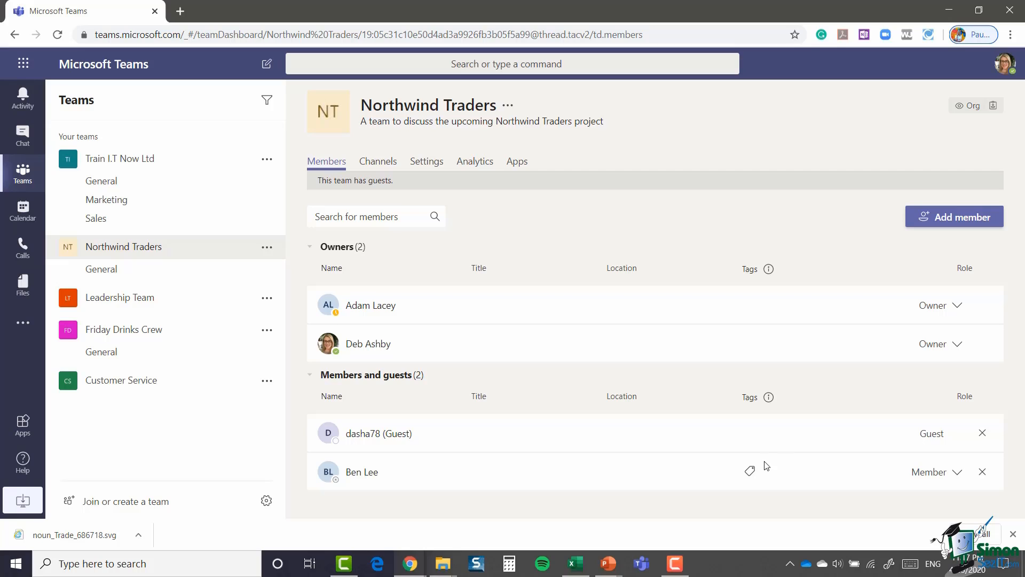
Step: Look up a colleague by name, add them to Northwind Traders as a Member, and close the dialog
{"action": "left_click", "coordinate": [950, 219]}
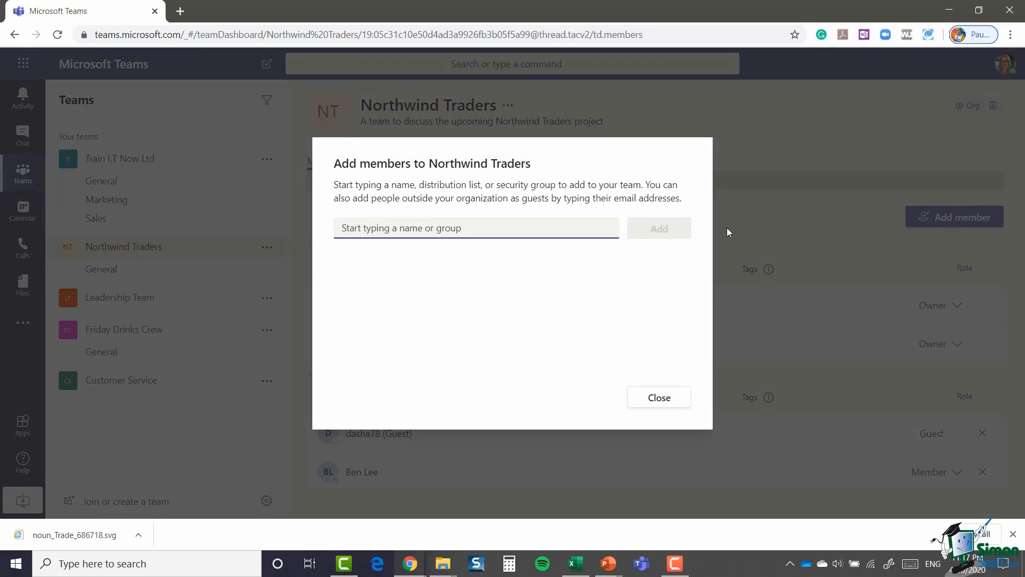
{"action": "type", "text": "vik"}
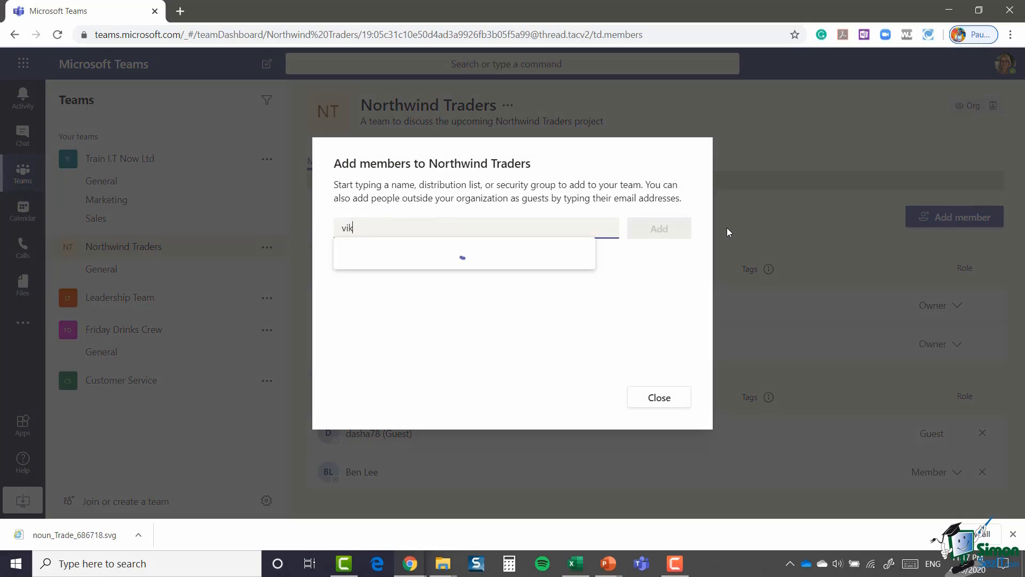
{"action": "key", "text": "BackSpace"}
{"action": "type", "text": "v"}
{"action": "key", "text": "BackSpace"}
{"action": "type", "text": "c"}
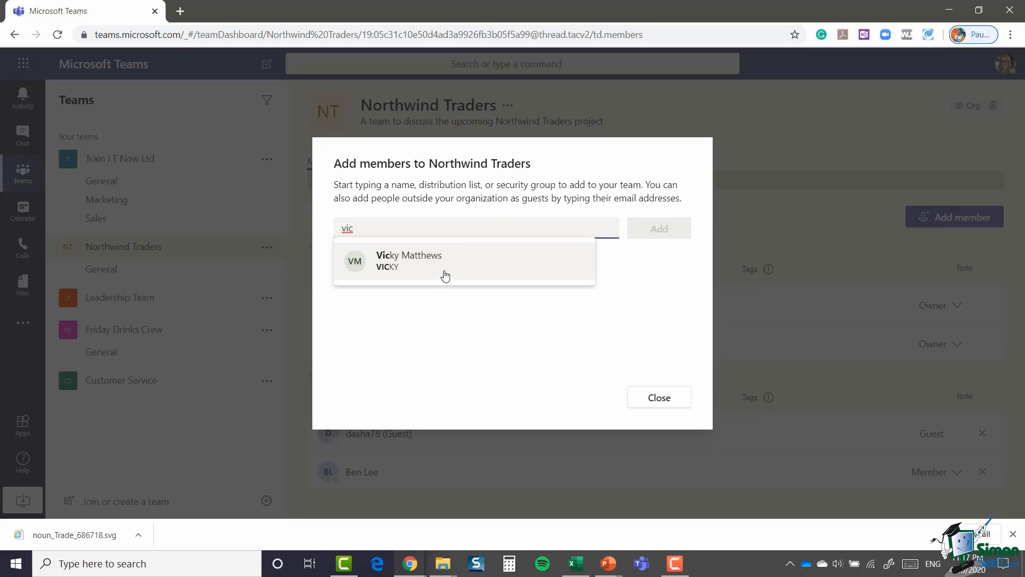
{"action": "left_click", "coordinate": [445, 278]}
{"action": "left_click", "coordinate": [658, 228]}
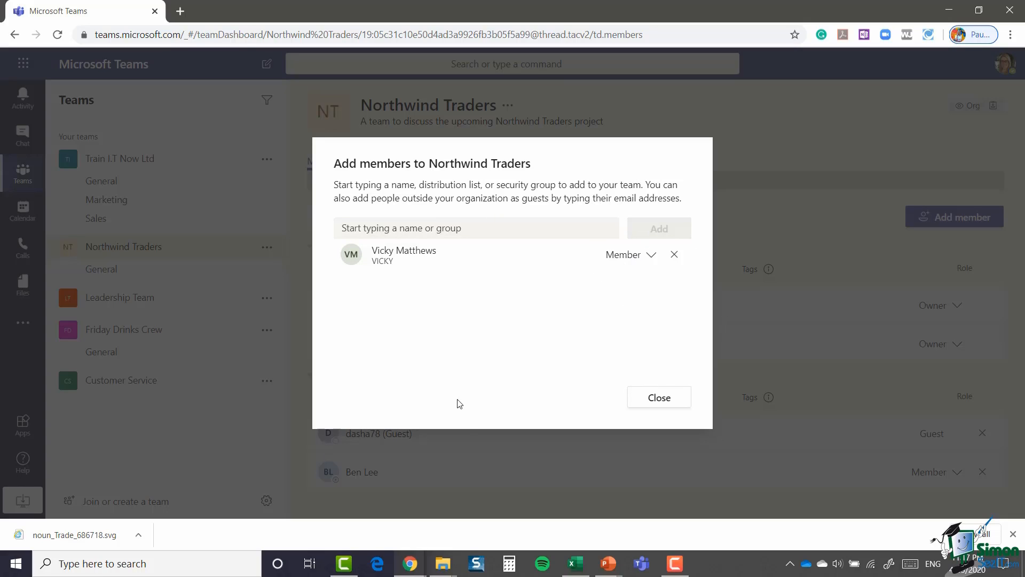
{"action": "left_click", "coordinate": [659, 398]}
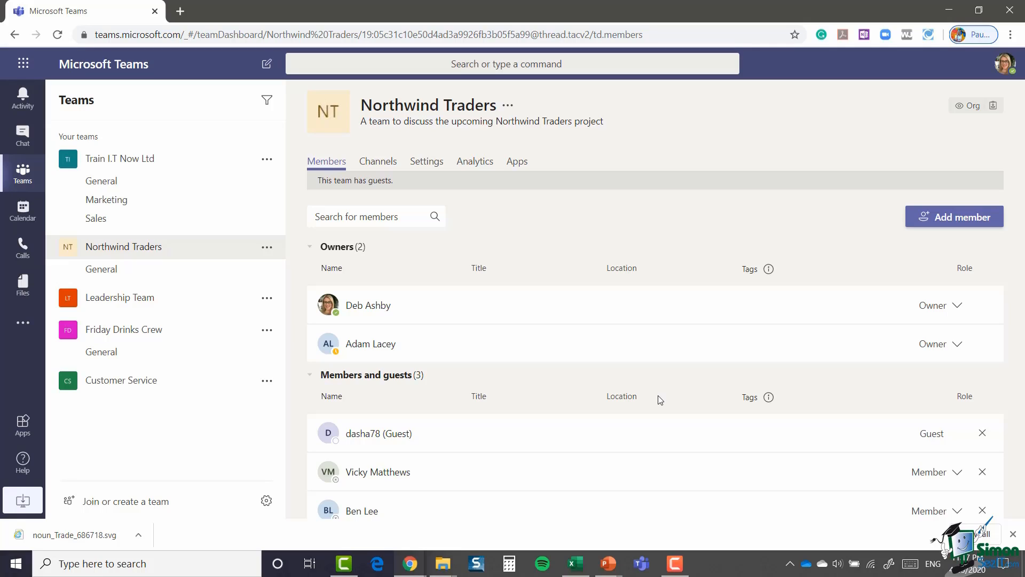
Step: Check the team's single General channel, then switch to the Settings list
{"action": "left_click", "coordinate": [383, 169]}
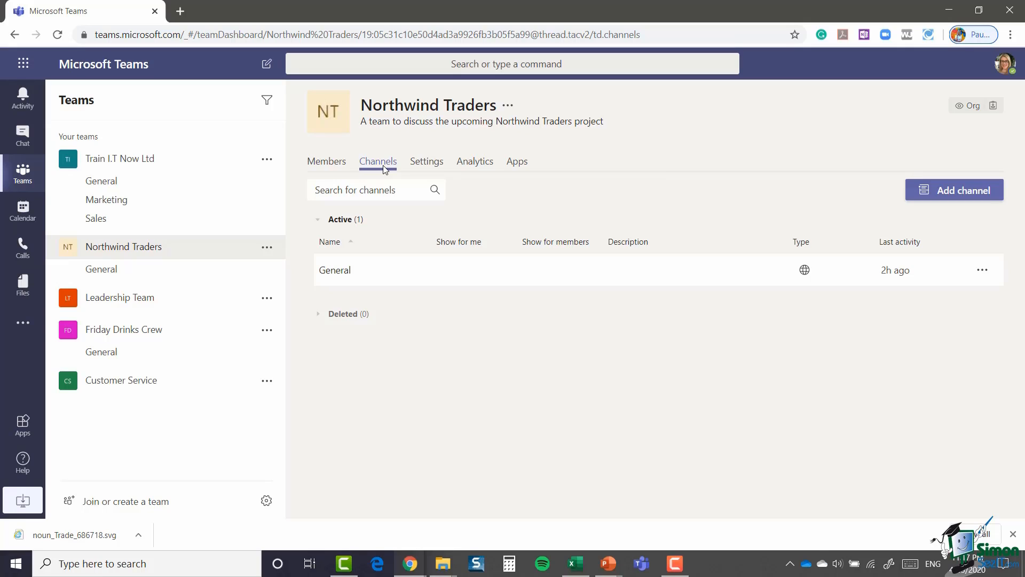
{"action": "left_click", "coordinate": [429, 165]}
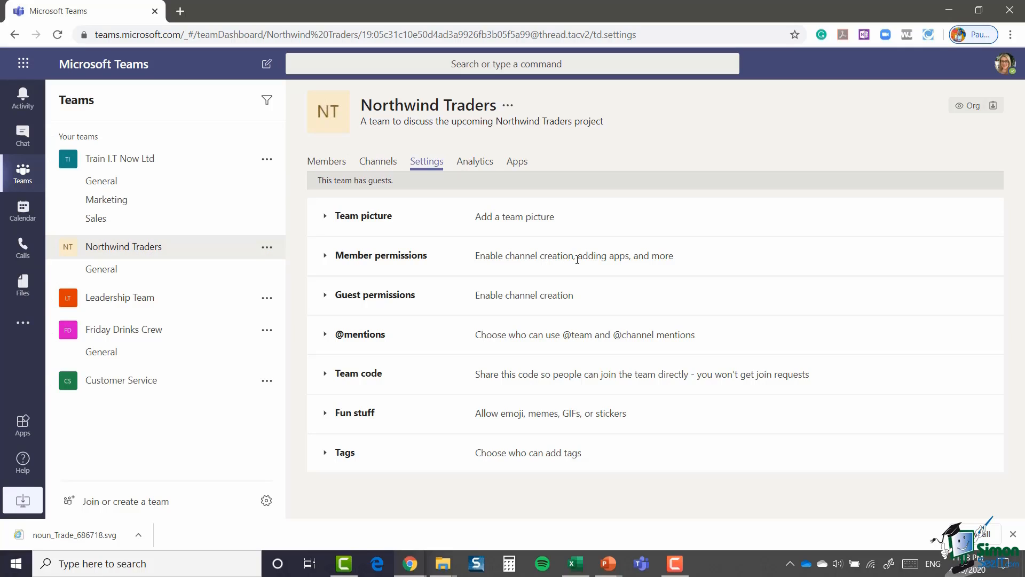
Step: Upload Northwind-logo.png as the Northwind Traders team picture and save it
{"action": "left_click", "coordinate": [325, 218]}
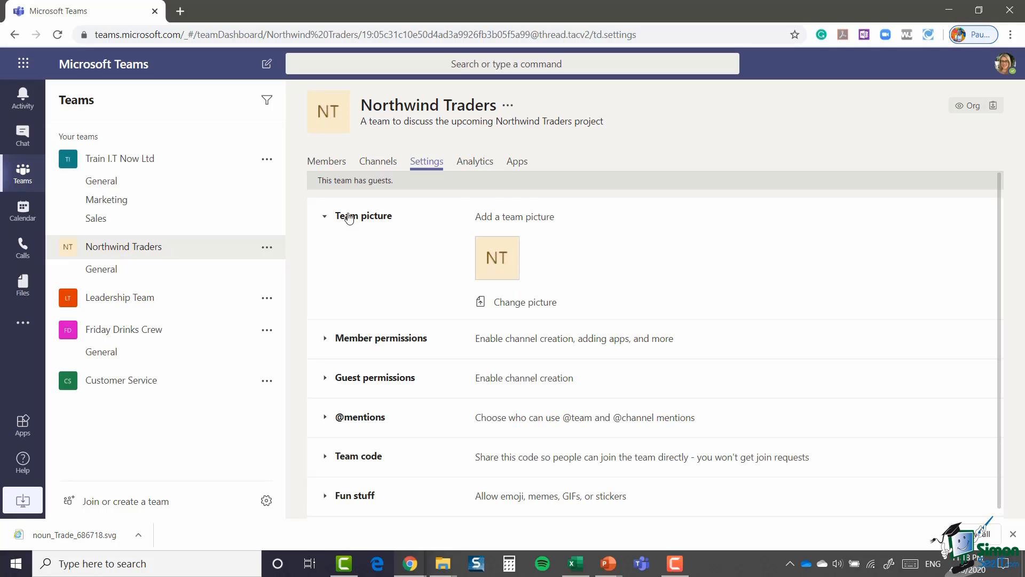
{"action": "left_click", "coordinate": [513, 308]}
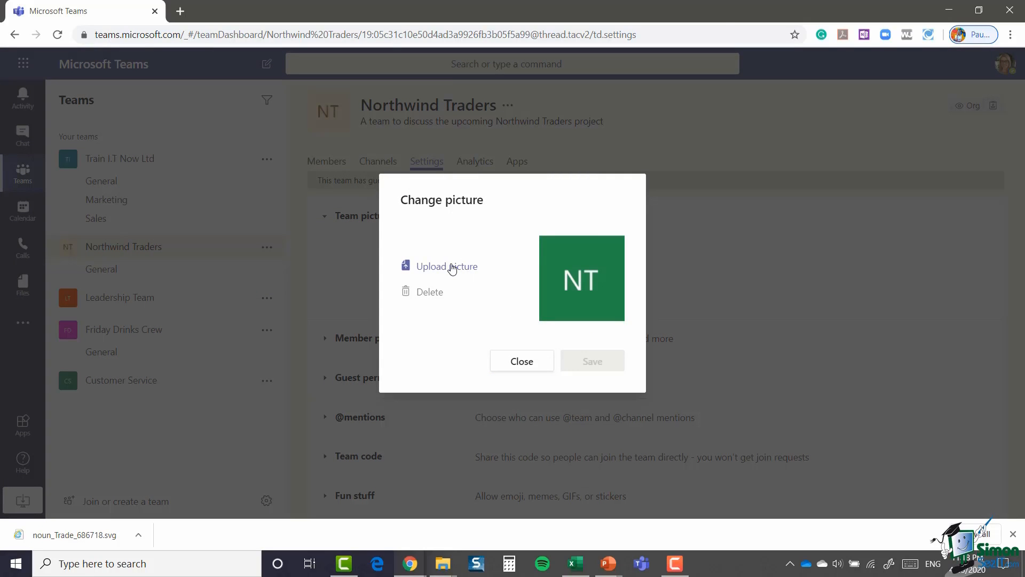
{"action": "left_click", "coordinate": [452, 267]}
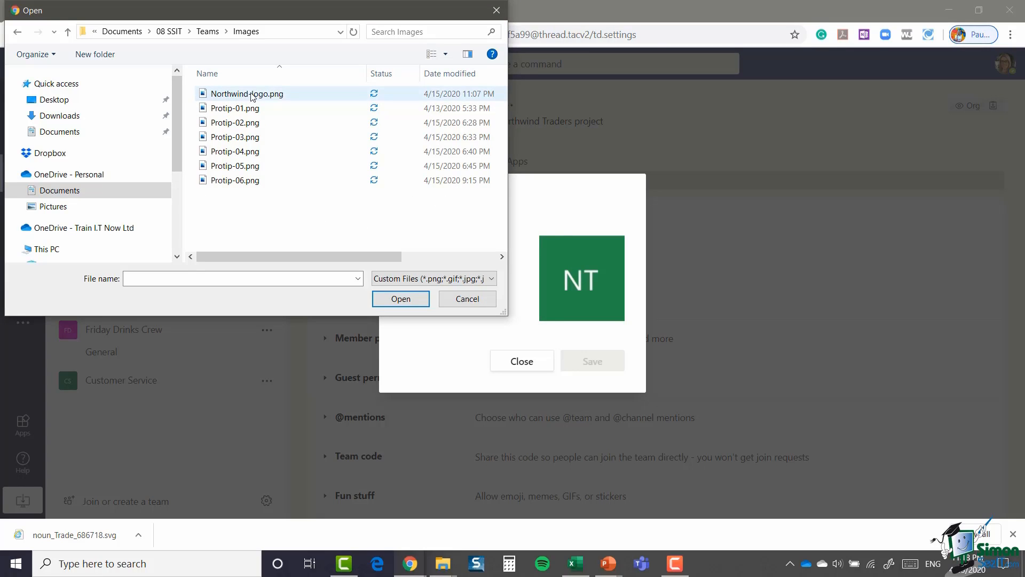
{"action": "left_click", "coordinate": [246, 94]}
{"action": "left_click", "coordinate": [400, 299]}
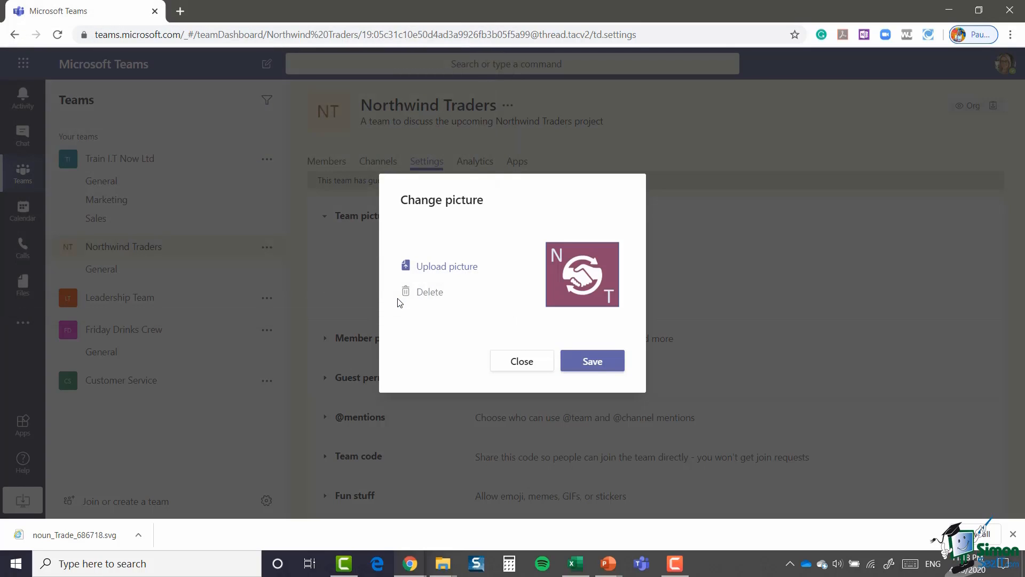
{"action": "left_click", "coordinate": [594, 363]}
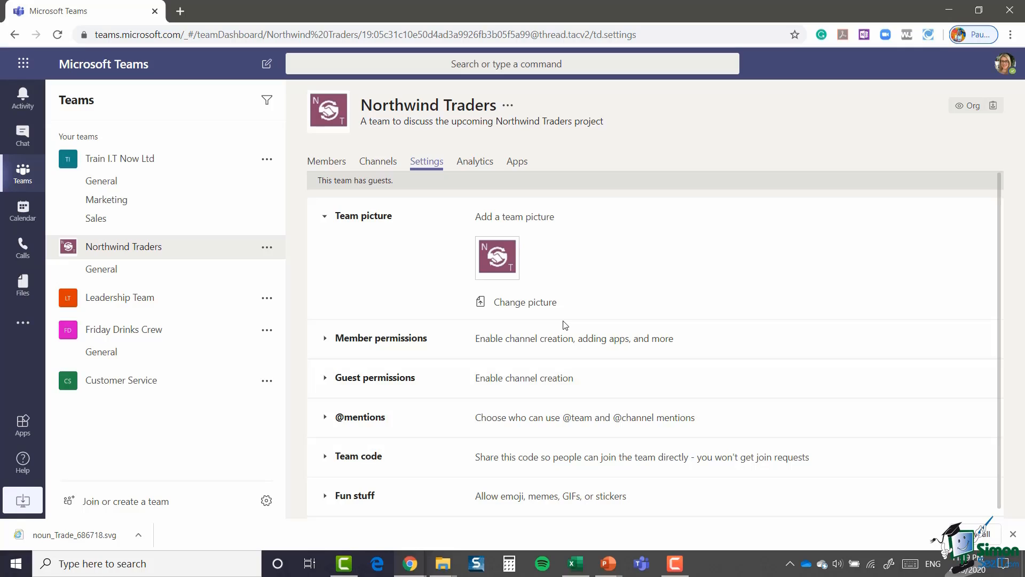
Step: Expand and scroll through the Member permissions settings, leaving them unchanged
{"action": "left_click", "coordinate": [323, 341]}
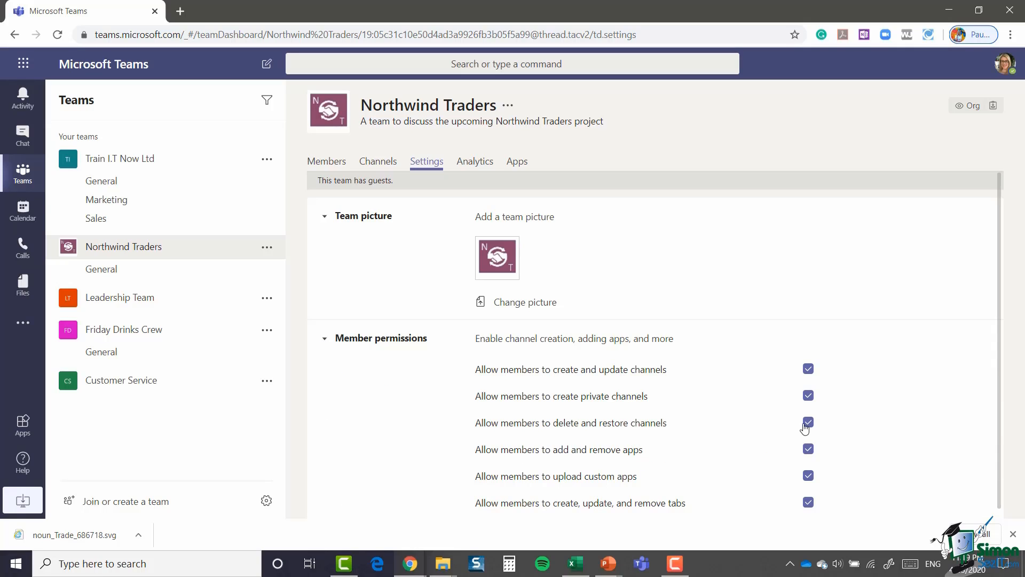
{"action": "scroll", "coordinate": [869, 363], "scroll_direction": "down", "scroll_amount": 1}
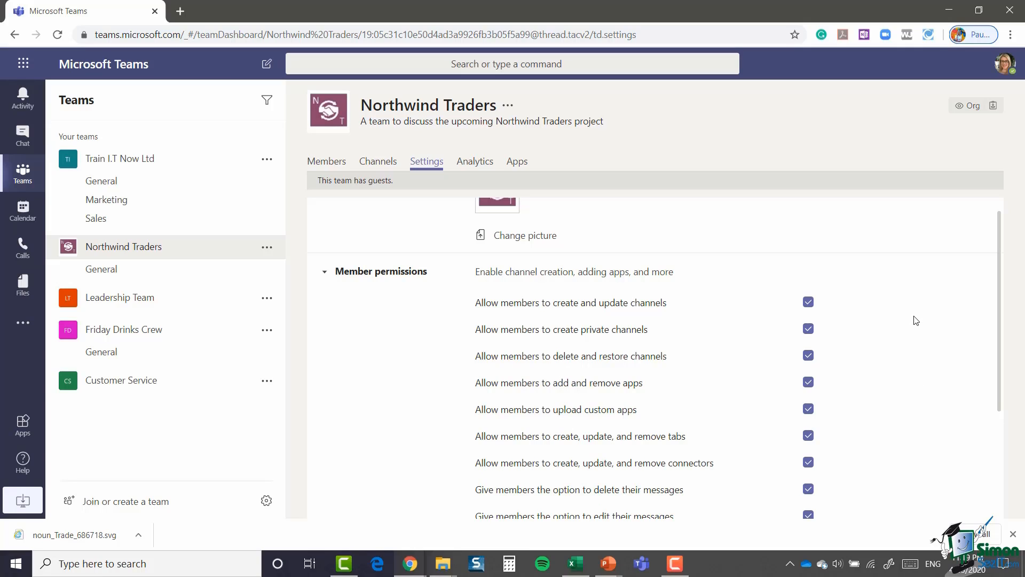
{"action": "scroll", "coordinate": [916, 320], "scroll_direction": "down", "scroll_amount": 1}
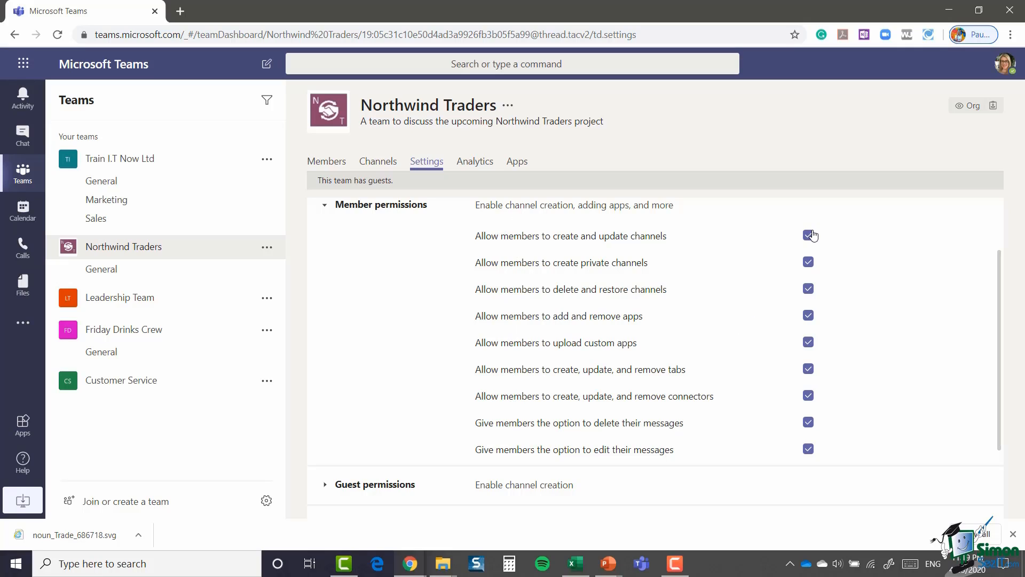
{"action": "scroll", "coordinate": [677, 302], "scroll_direction": "down", "scroll_amount": 2}
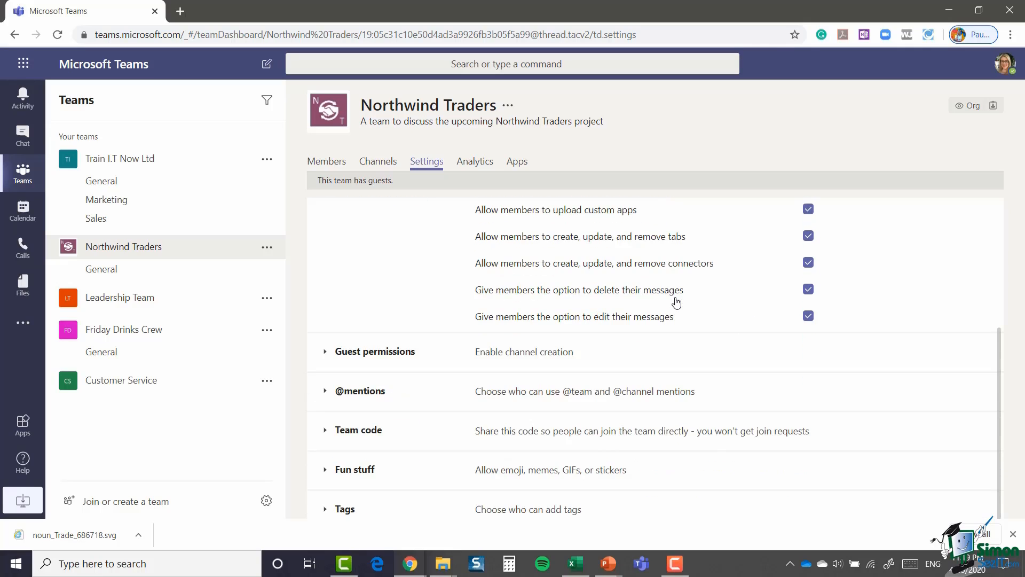
{"action": "scroll", "coordinate": [676, 302], "scroll_direction": "down", "scroll_amount": 1}
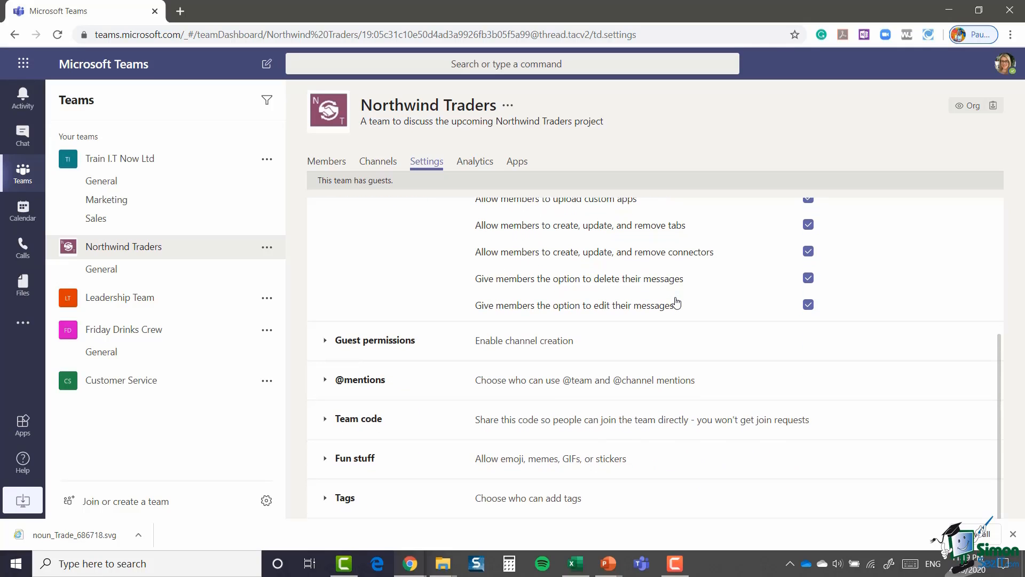
{"action": "left_click", "coordinate": [324, 343]}
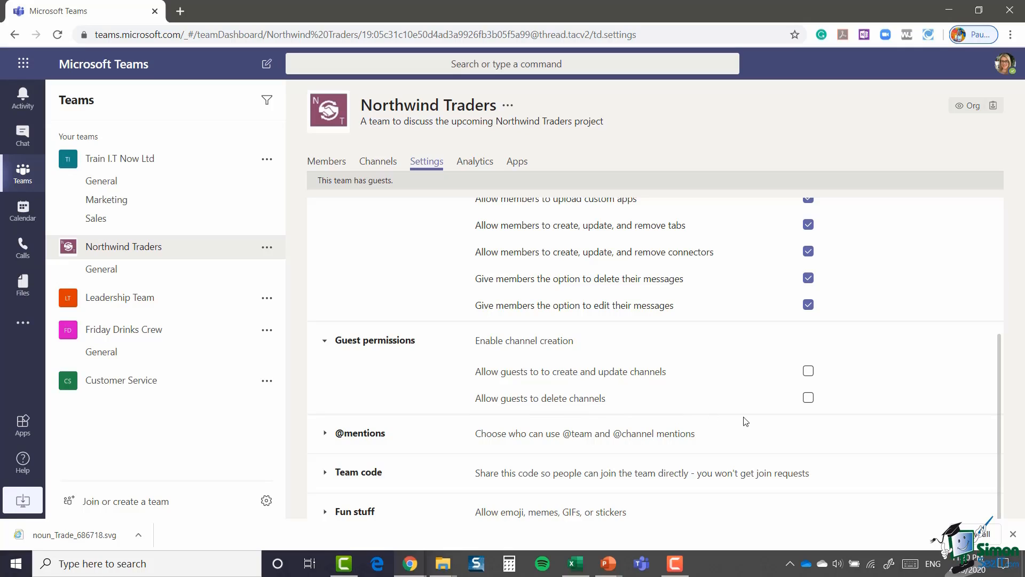
{"action": "scroll", "coordinate": [718, 353], "scroll_direction": "down", "scroll_amount": 1}
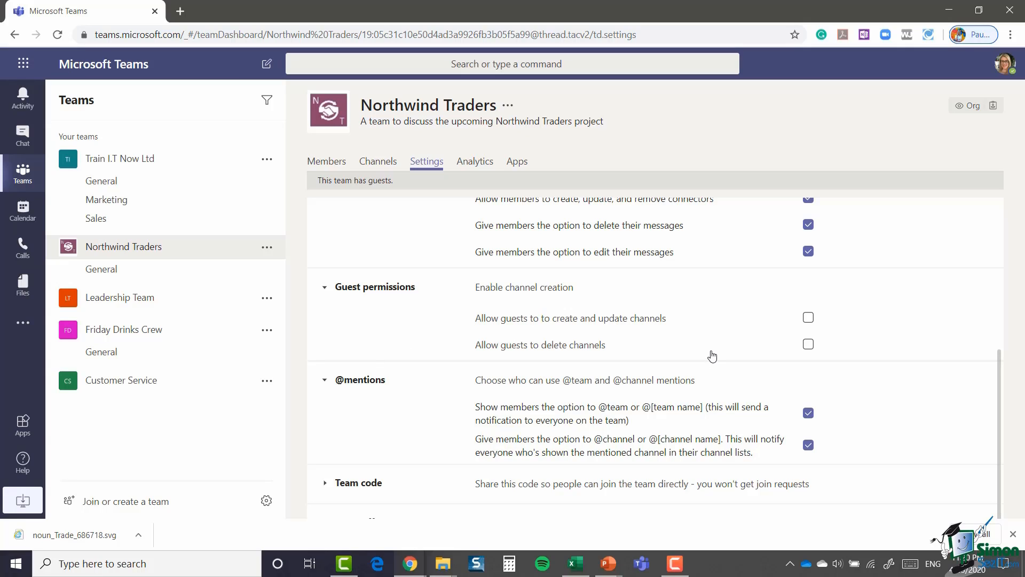
{"action": "scroll", "coordinate": [712, 356], "scroll_direction": "down", "scroll_amount": 1}
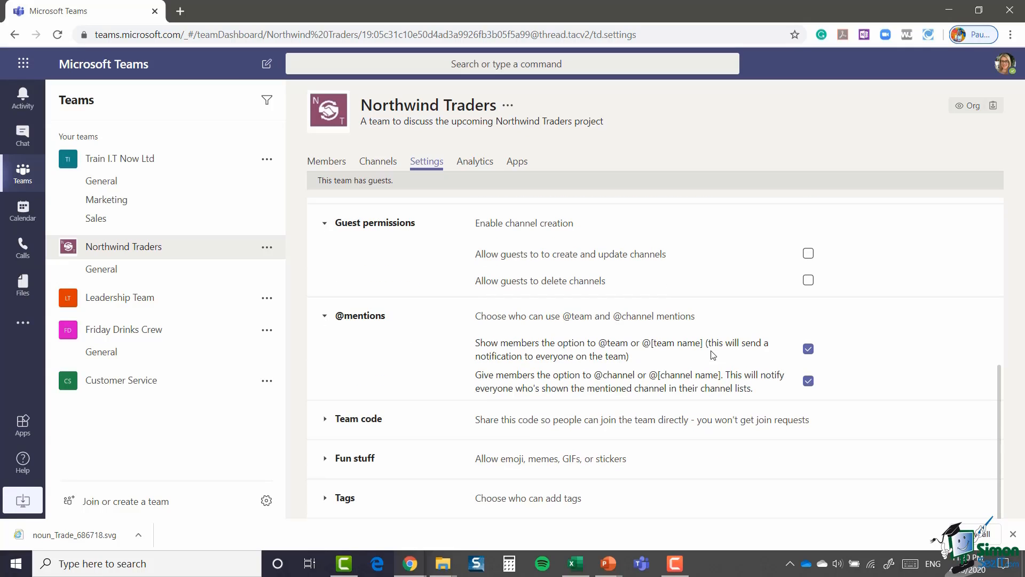
{"action": "left_click", "coordinate": [324, 421]}
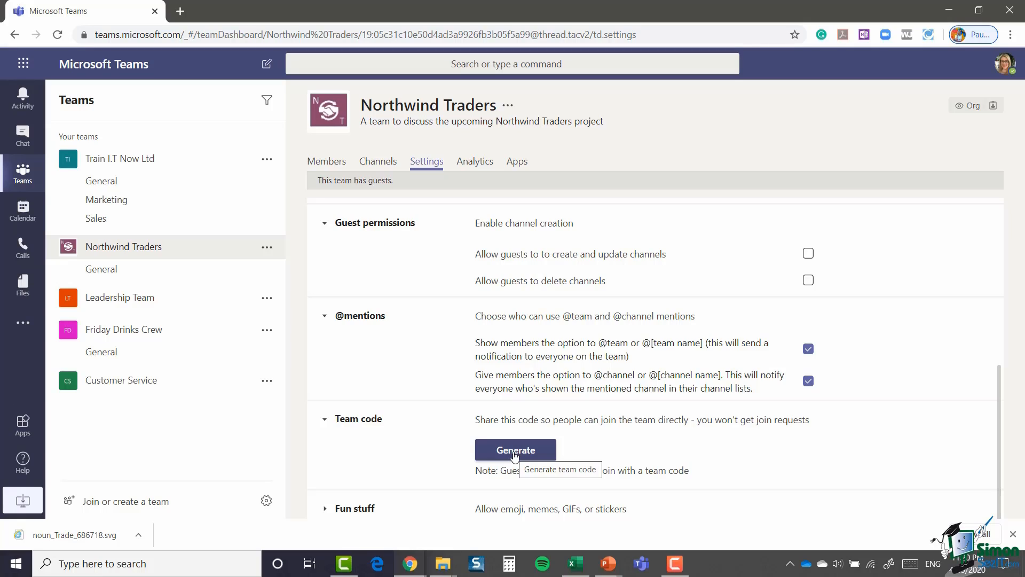
{"action": "scroll", "coordinate": [320, 483], "scroll_direction": "down", "scroll_amount": 1}
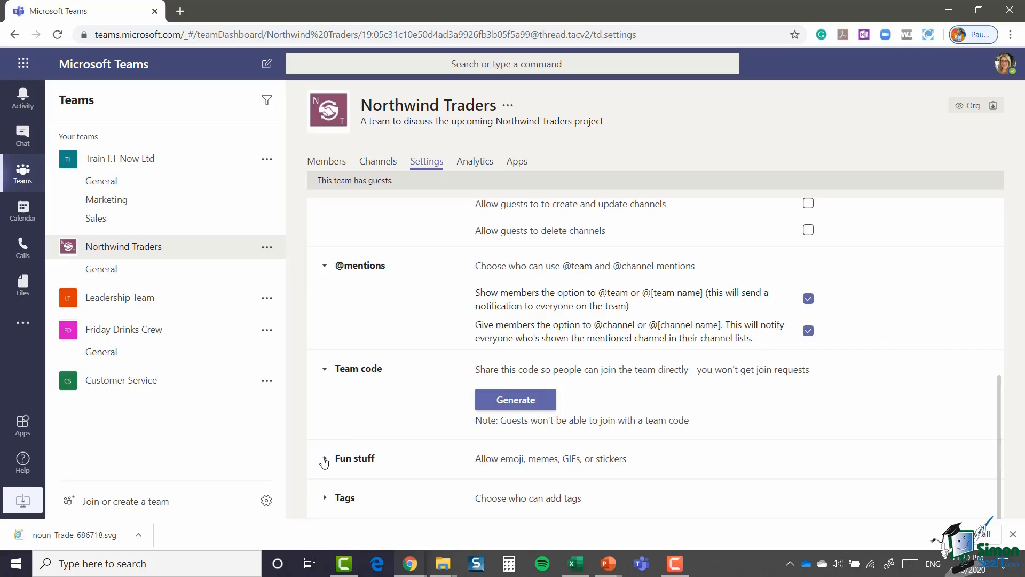
Step: Set the Giphy content filter under Fun stuff to Strict
{"action": "left_click", "coordinate": [324, 460]}
{"action": "scroll", "coordinate": [670, 429], "scroll_direction": "down", "scroll_amount": 3}
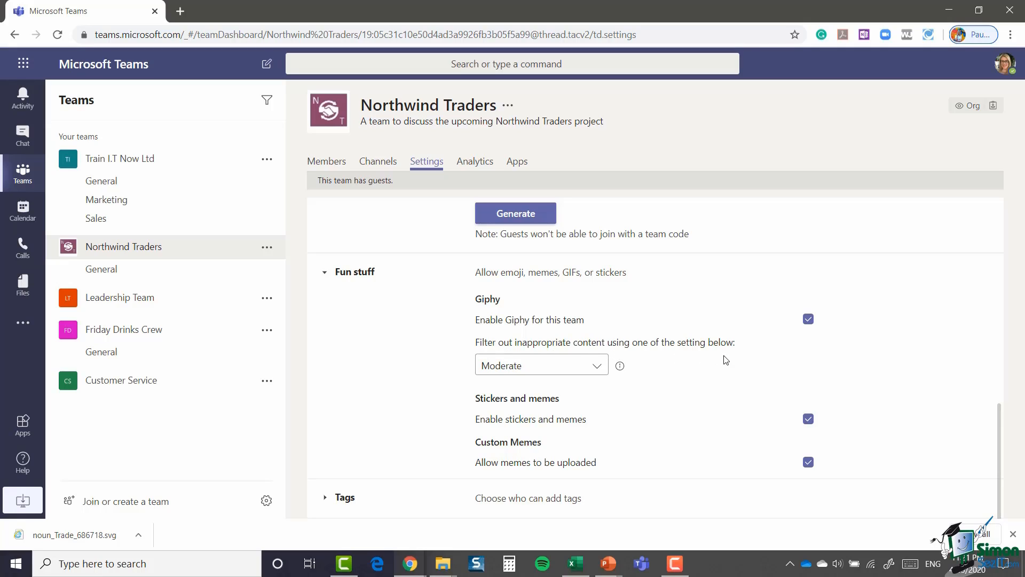
{"action": "left_click", "coordinate": [598, 367]}
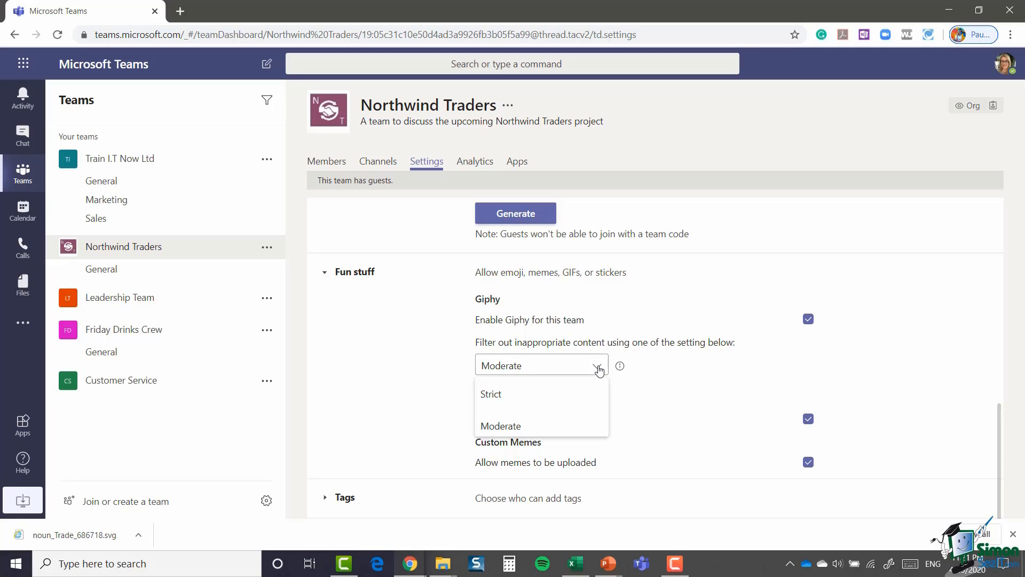
{"action": "left_click", "coordinate": [512, 396]}
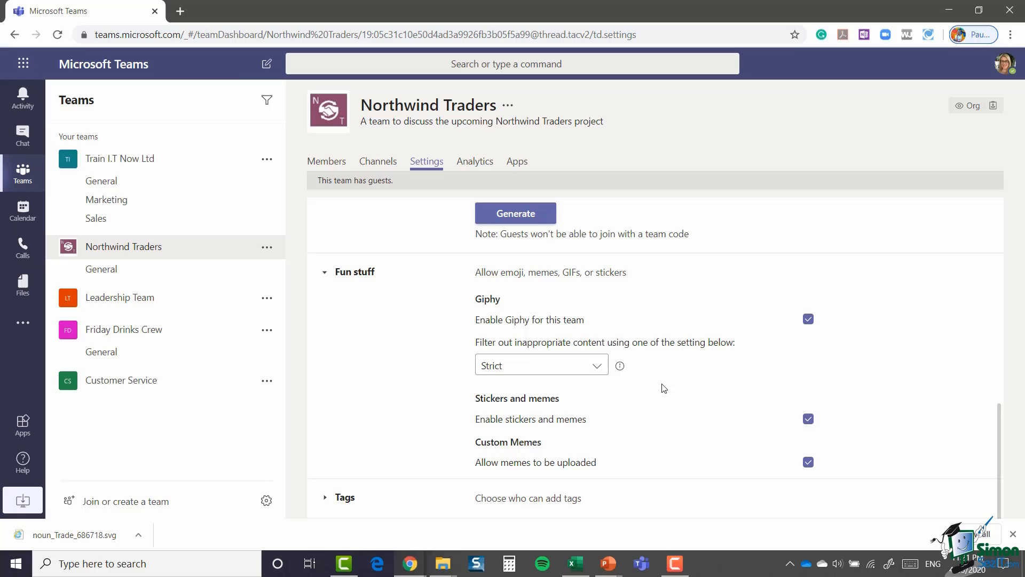
Step: Under Tags, allow All members to add tags
{"action": "left_click", "coordinate": [324, 499]}
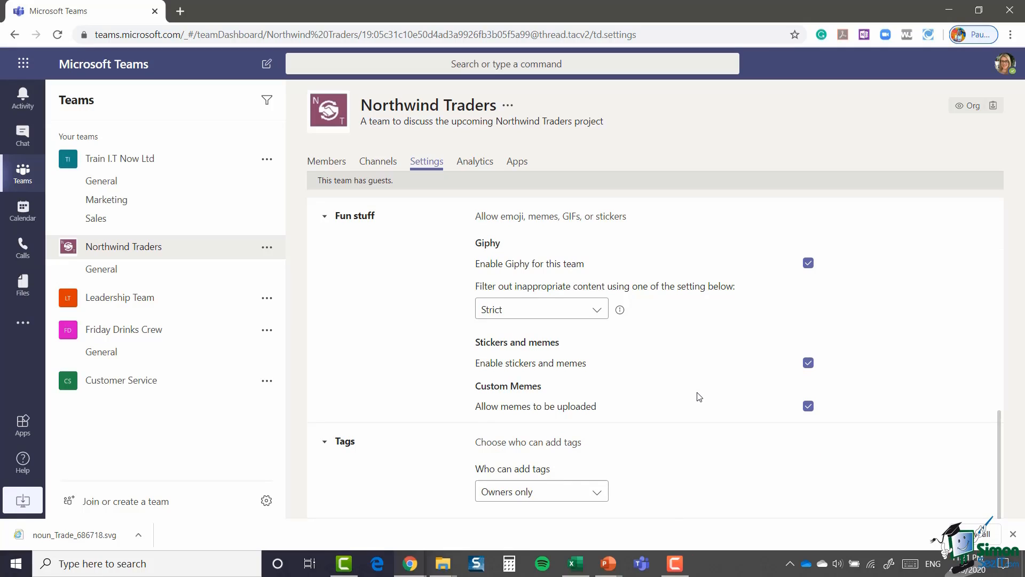
{"action": "left_click", "coordinate": [598, 498]}
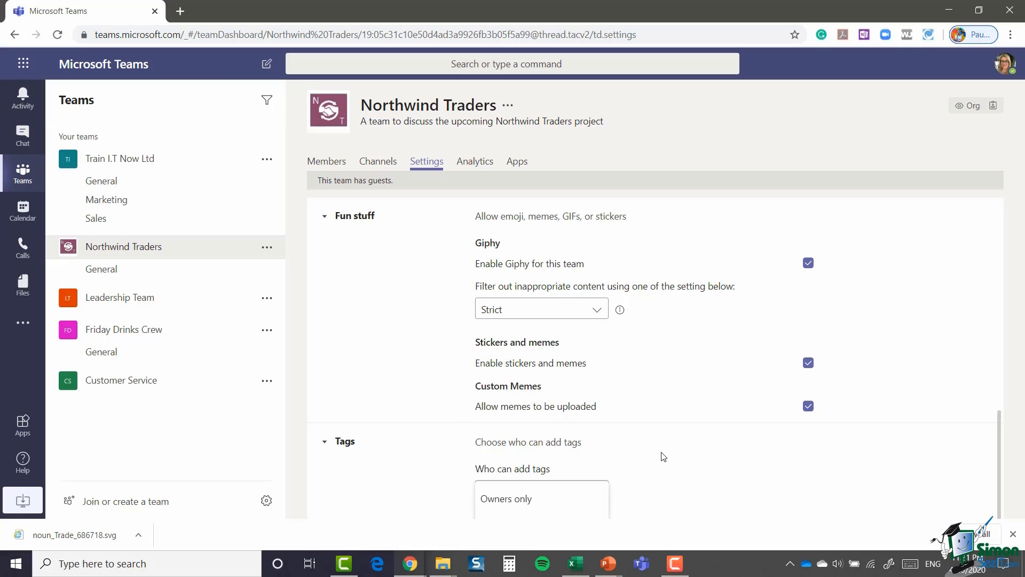
{"action": "left_click", "coordinate": [516, 468]}
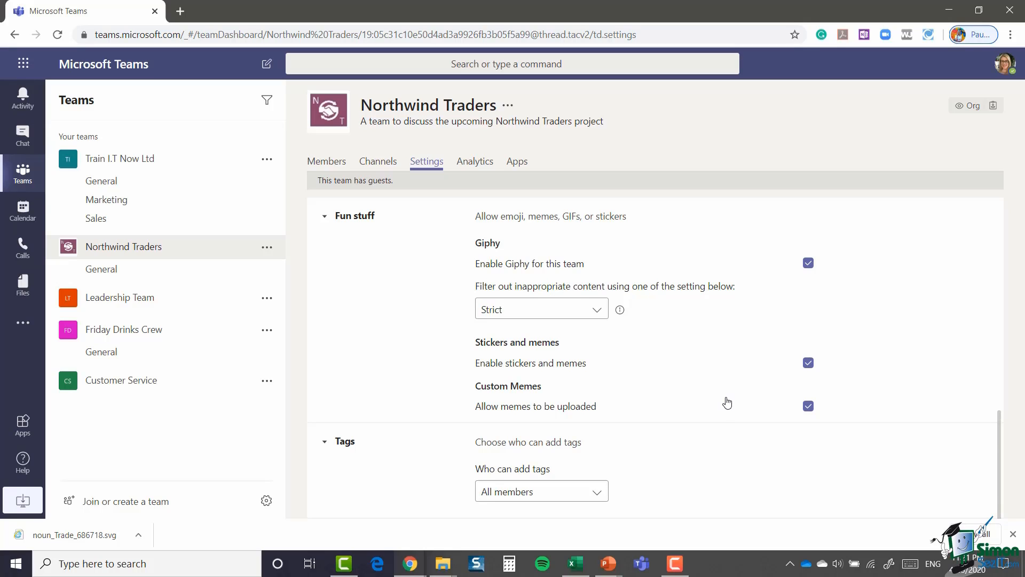
{"action": "scroll", "coordinate": [727, 403], "scroll_direction": "up", "scroll_amount": 10}
{"action": "scroll", "coordinate": [804, 459], "scroll_direction": "down", "scroll_amount": 6}
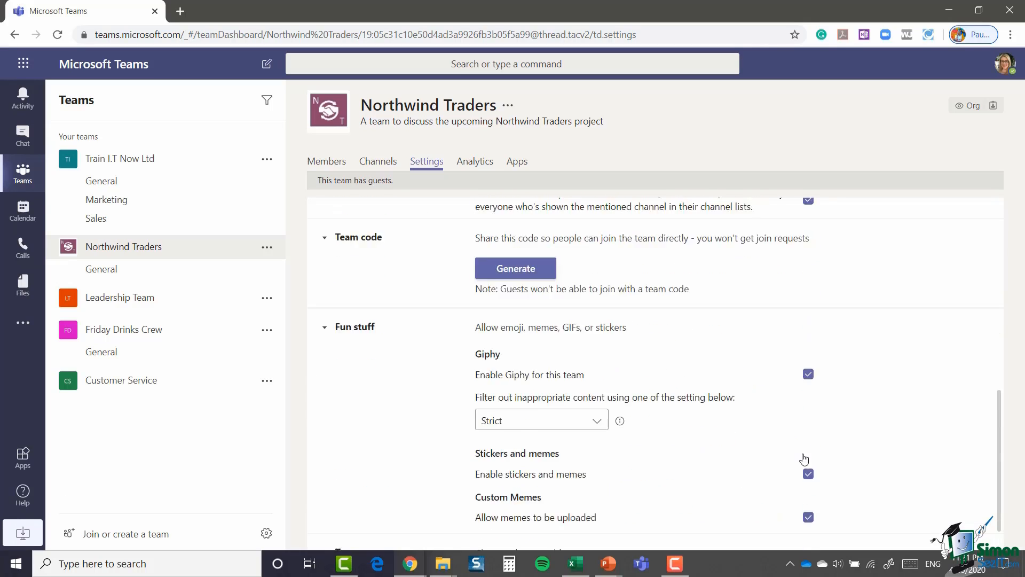
{"action": "scroll", "coordinate": [804, 460], "scroll_direction": "down", "scroll_amount": 2}
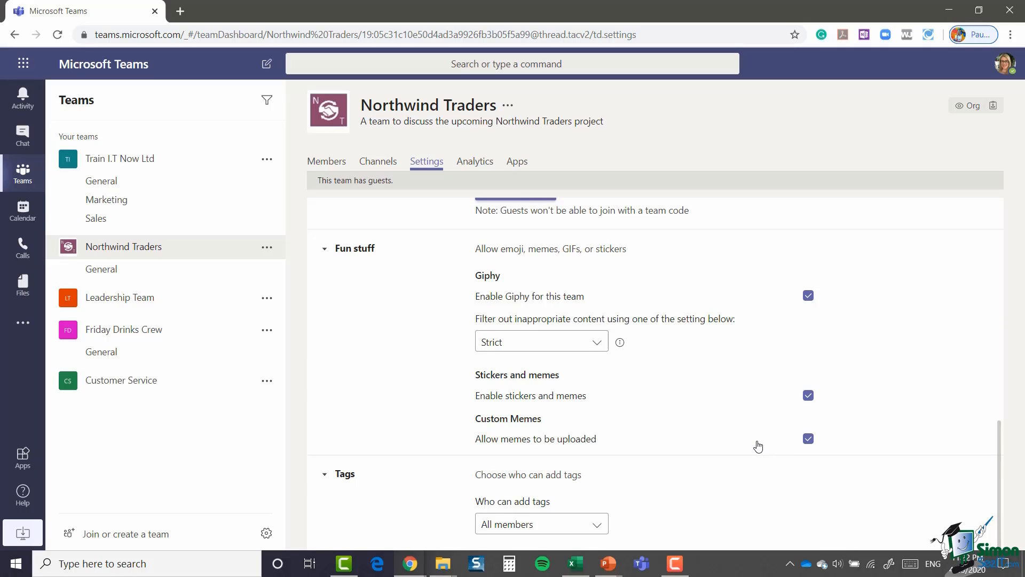
{"action": "left_click", "coordinate": [477, 161]}
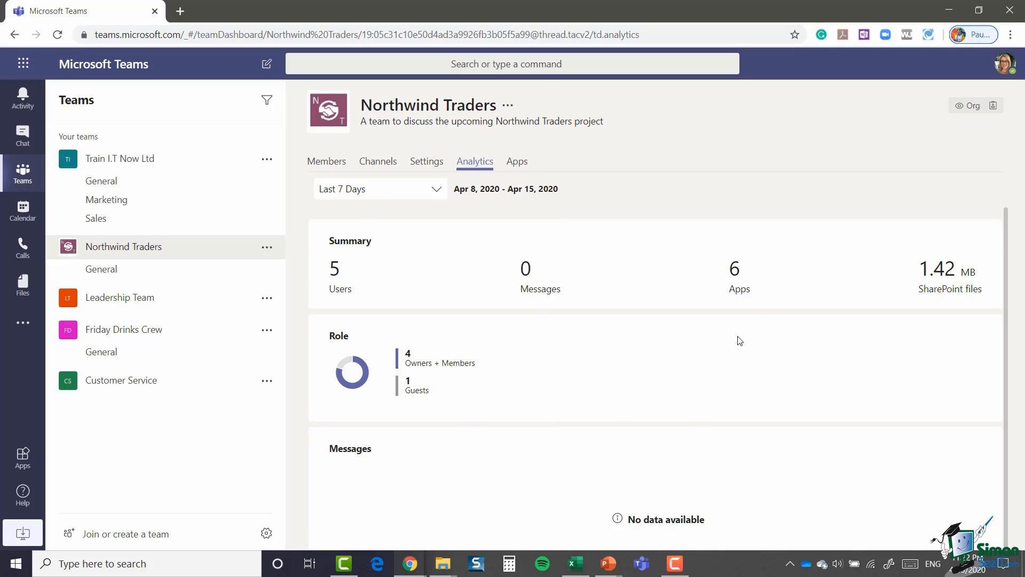
{"action": "scroll", "coordinate": [541, 356], "scroll_direction": "down", "scroll_amount": 1}
{"action": "scroll", "coordinate": [541, 356], "scroll_direction": "up", "scroll_amount": 1}
Step: Show the Northwind Traders Apps page listing Forms, OneNote, Planner, Power BI, Praise and SharePoint
{"action": "left_click", "coordinate": [521, 167]}
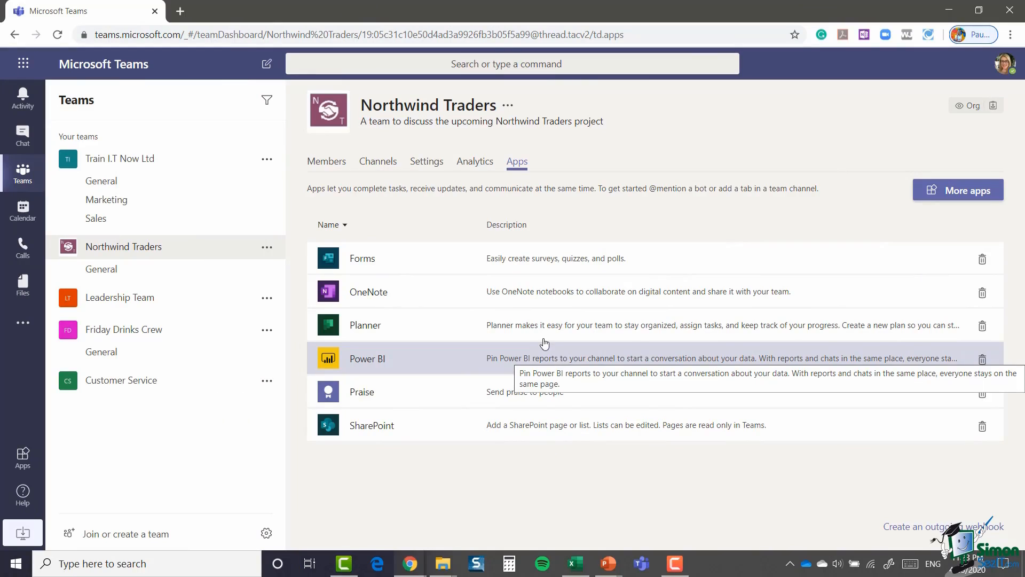
{"action": "left_click", "coordinate": [267, 247]}
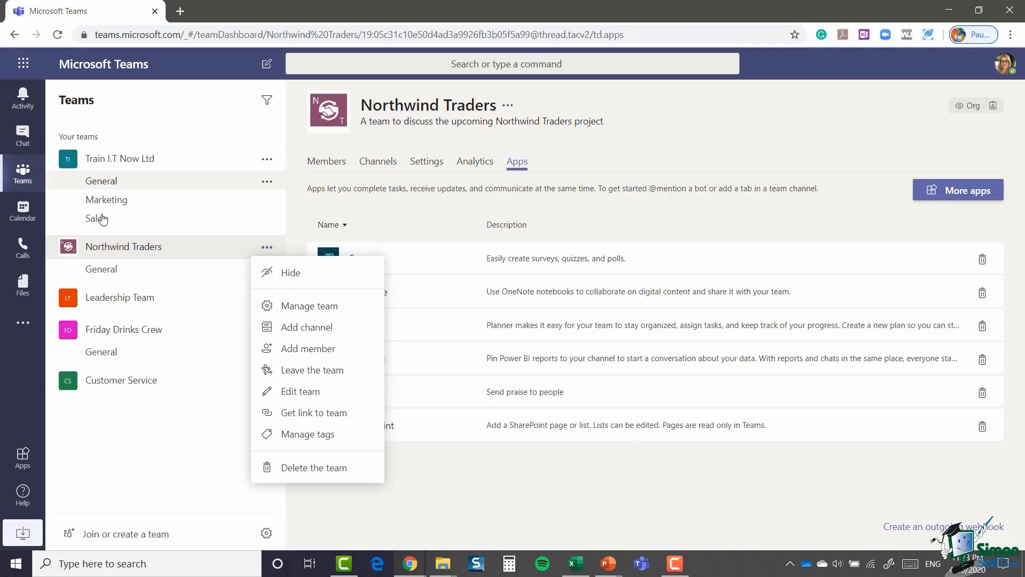
{"action": "left_click", "coordinate": [466, 499]}
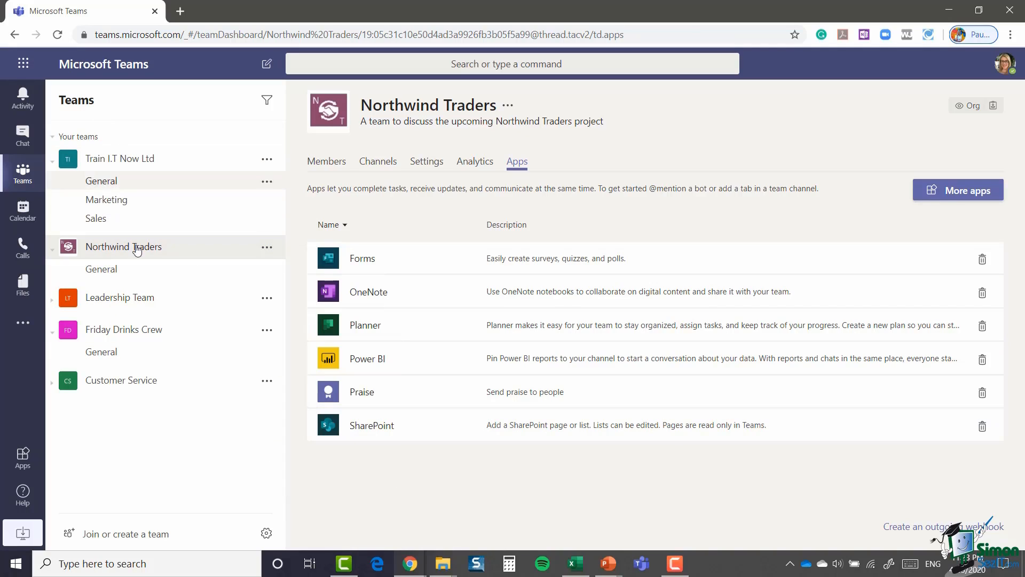
{"action": "left_click", "coordinate": [265, 249]}
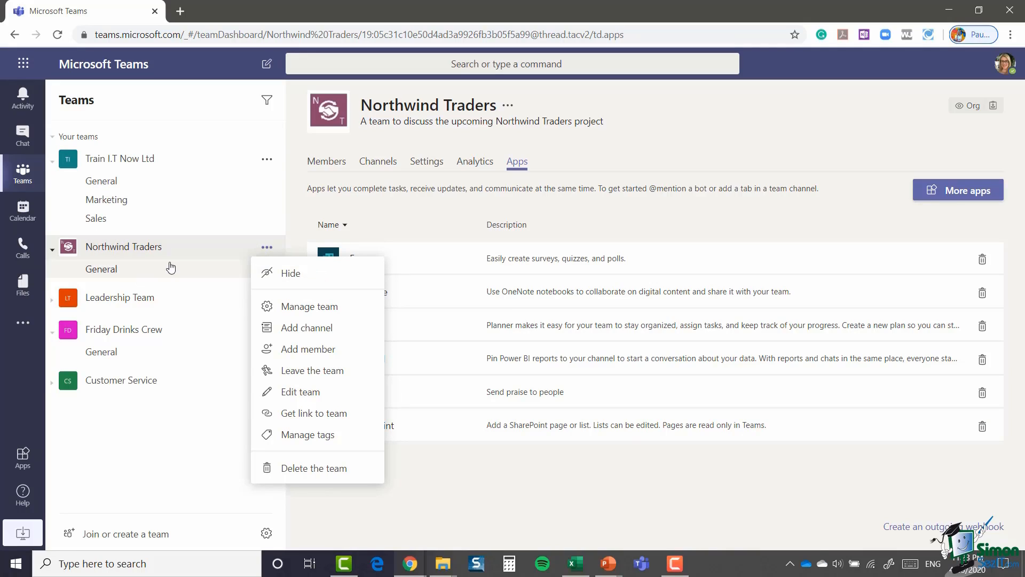
{"action": "left_click", "coordinate": [291, 275]}
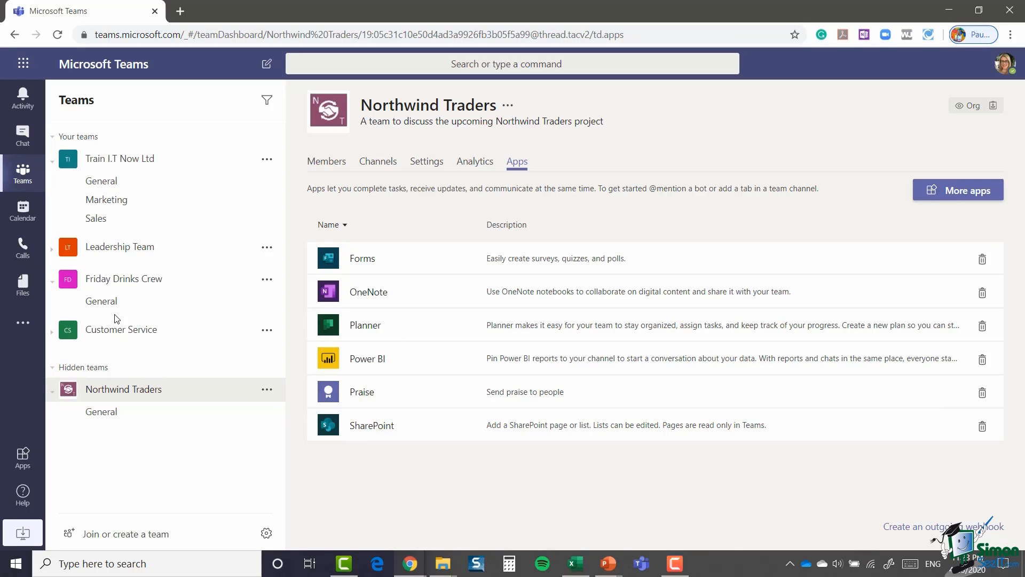
{"action": "left_click", "coordinate": [53, 368]}
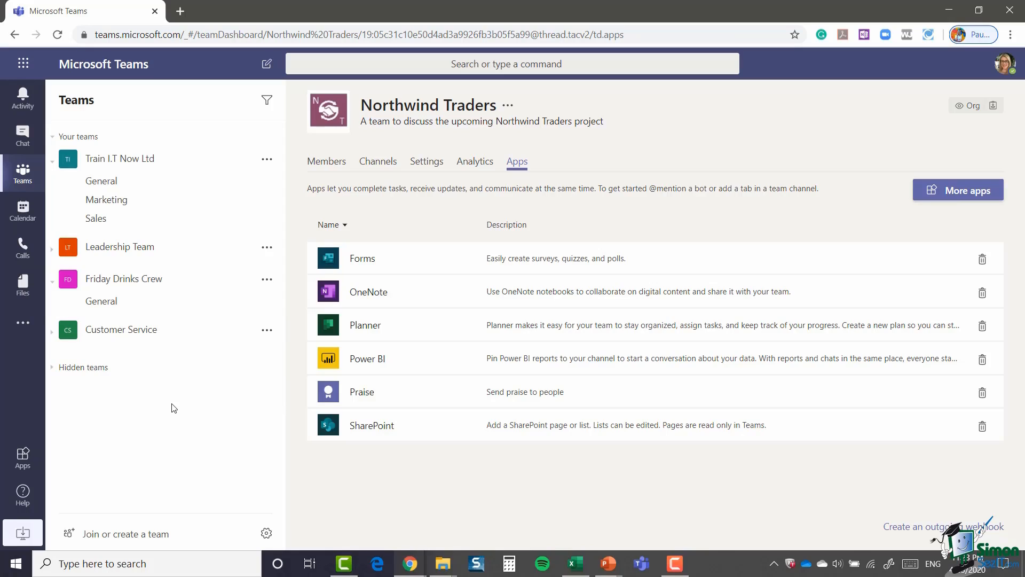
{"action": "left_click", "coordinate": [52, 368]}
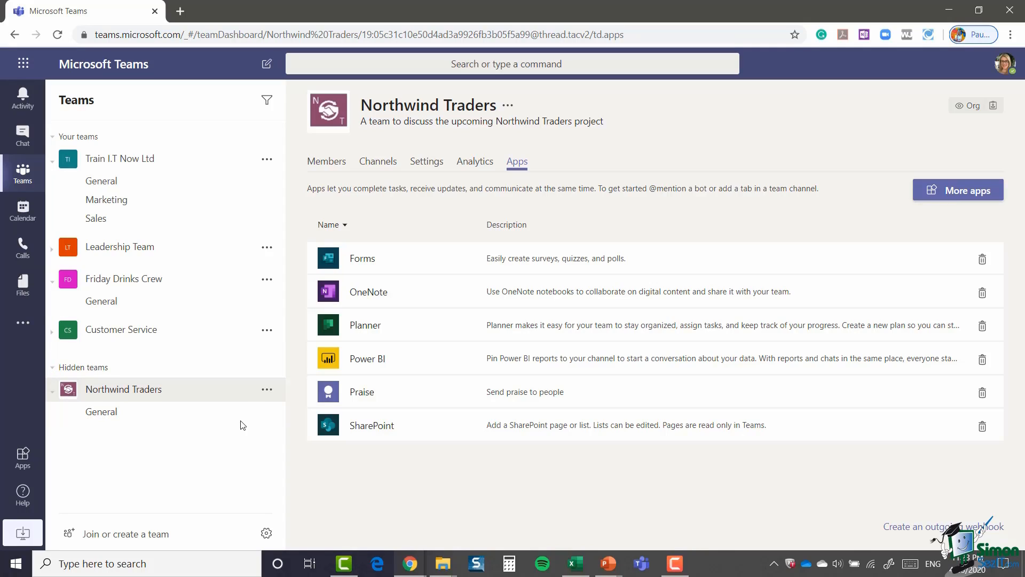
{"action": "left_click", "coordinate": [267, 390]}
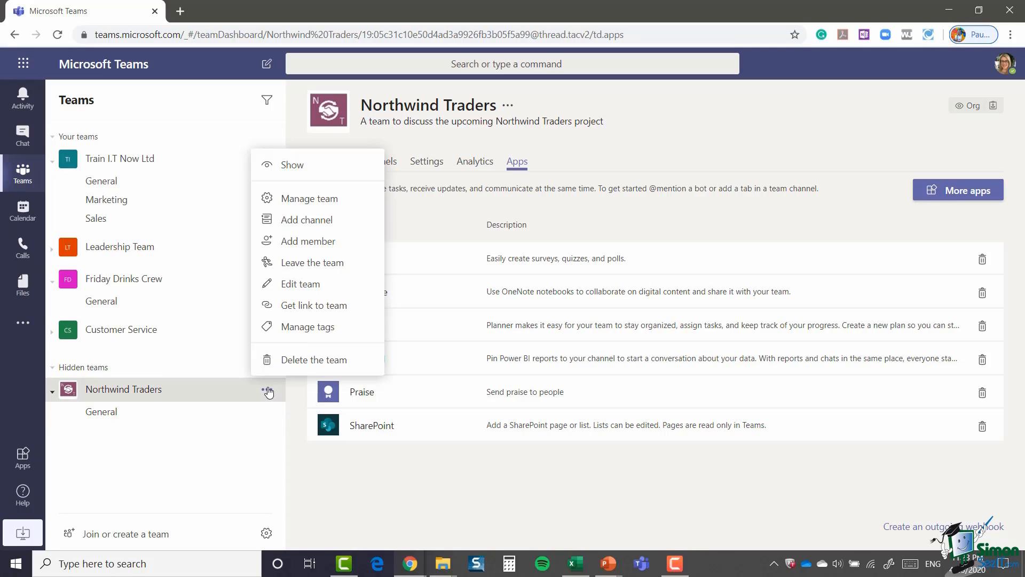
{"action": "left_click", "coordinate": [313, 167]}
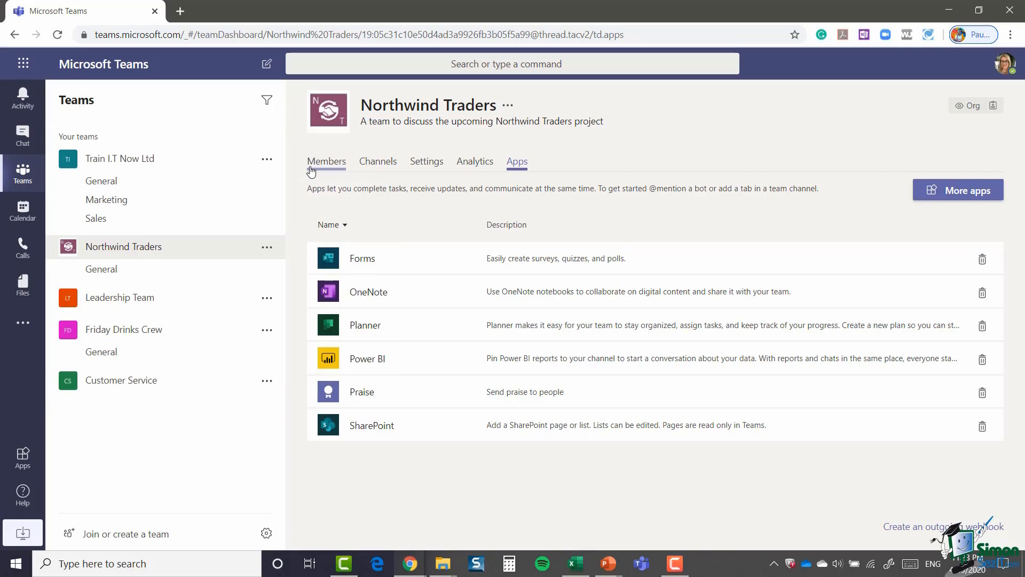
Step: Open the More options menu for Northwind Traders in the sidebar
{"action": "left_click", "coordinate": [267, 247]}
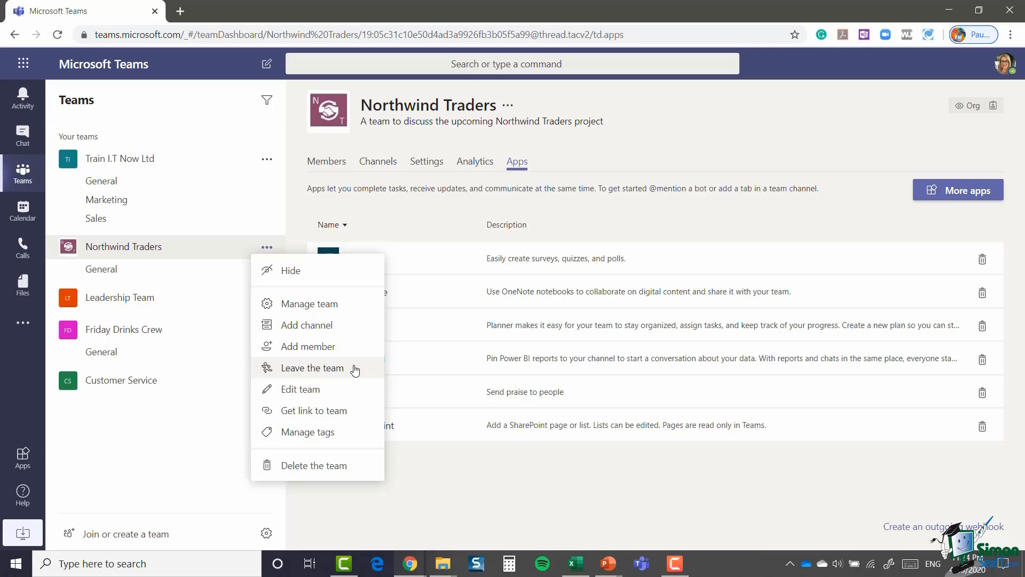
Step: Review Northwind Traders' edit settings, keep privacy Public, and cancel without saving
{"action": "left_click", "coordinate": [305, 393]}
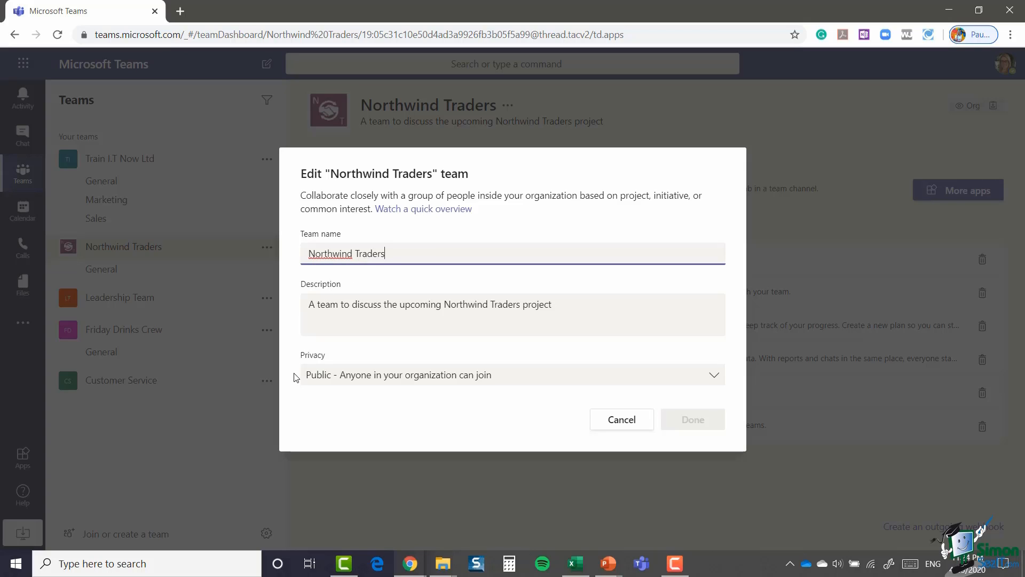
{"action": "left_click", "coordinate": [714, 376]}
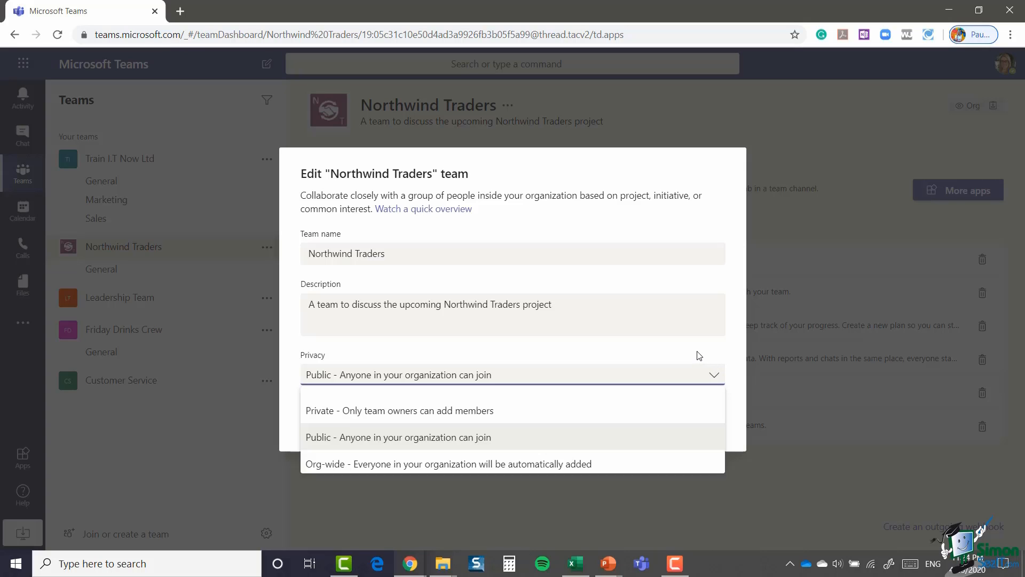
{"action": "left_click", "coordinate": [679, 353]}
{"action": "left_click", "coordinate": [638, 418]}
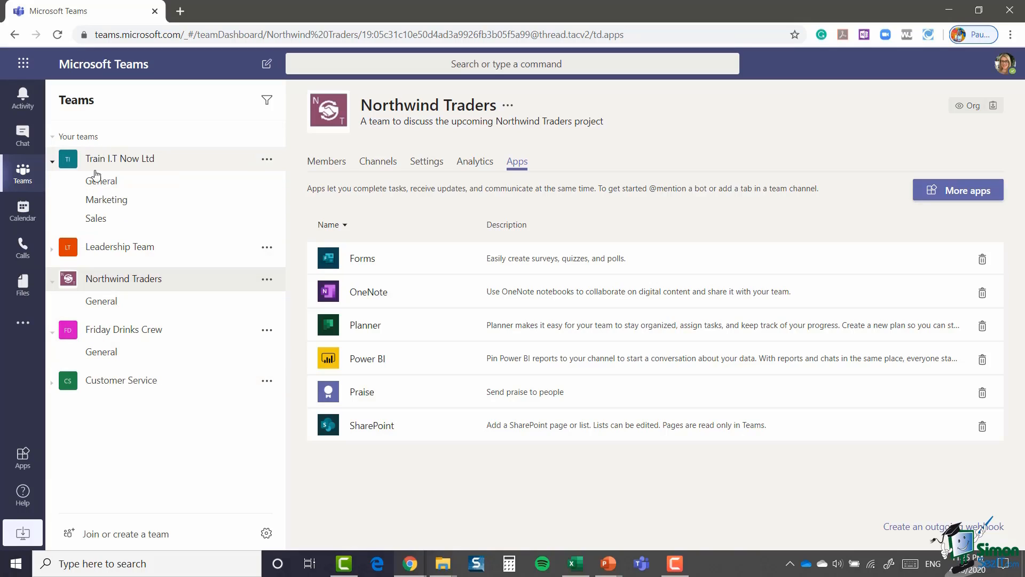
Step: Collapse the teams and reorder them with Northwind Traders first and Leadership Team second
{"action": "left_click", "coordinate": [53, 164]}
{"action": "left_click", "coordinate": [51, 276]}
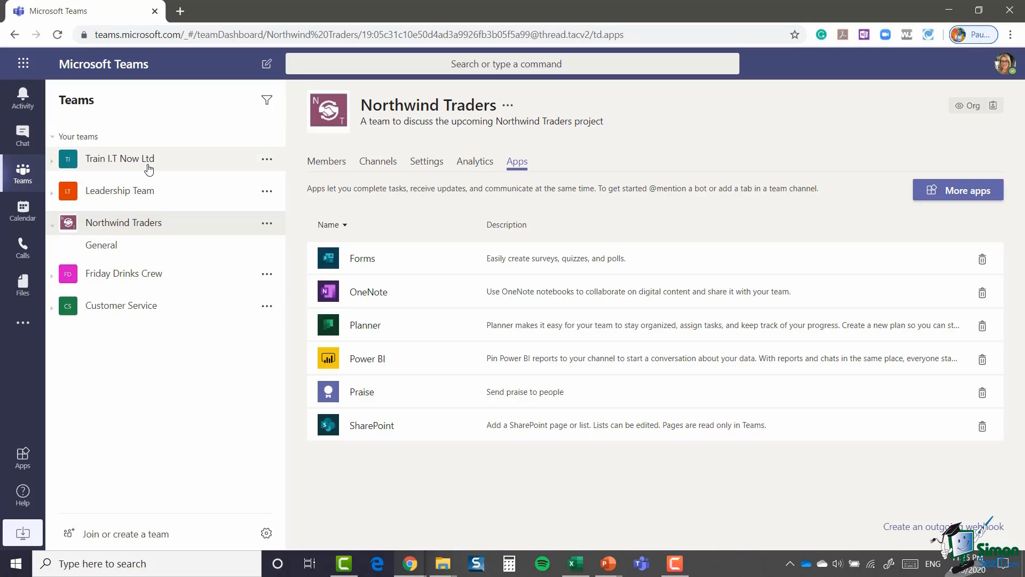
{"action": "left_click", "coordinate": [52, 225]}
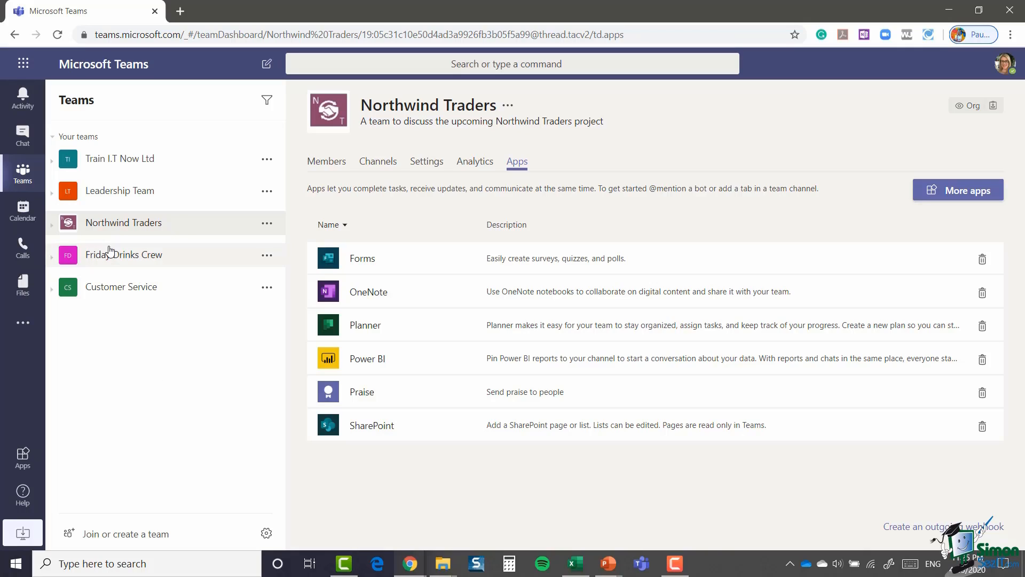
{"action": "left_click_drag", "start_coordinate": [115, 227], "coordinate": [117, 152]}
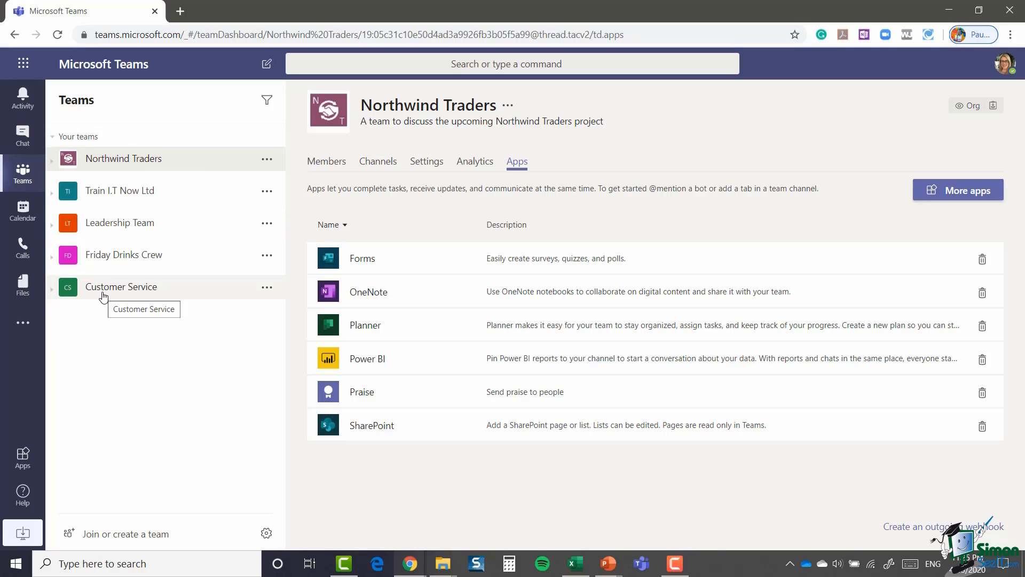
{"action": "left_click_drag", "start_coordinate": [113, 227], "coordinate": [113, 189]}
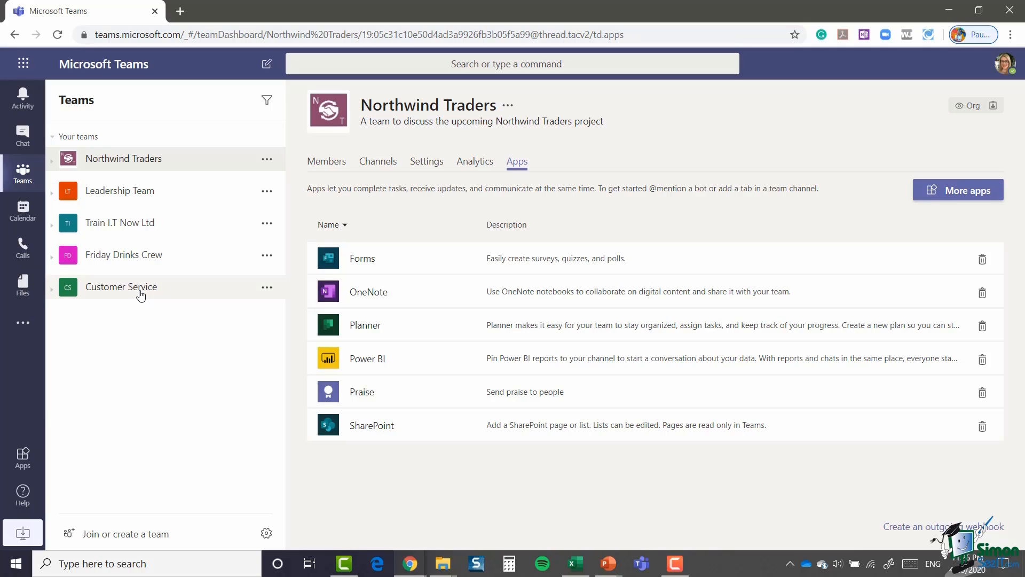
Step: Check and dismiss the Customer Service options, then open Northwind Traders' options menu
{"action": "left_click", "coordinate": [267, 288]}
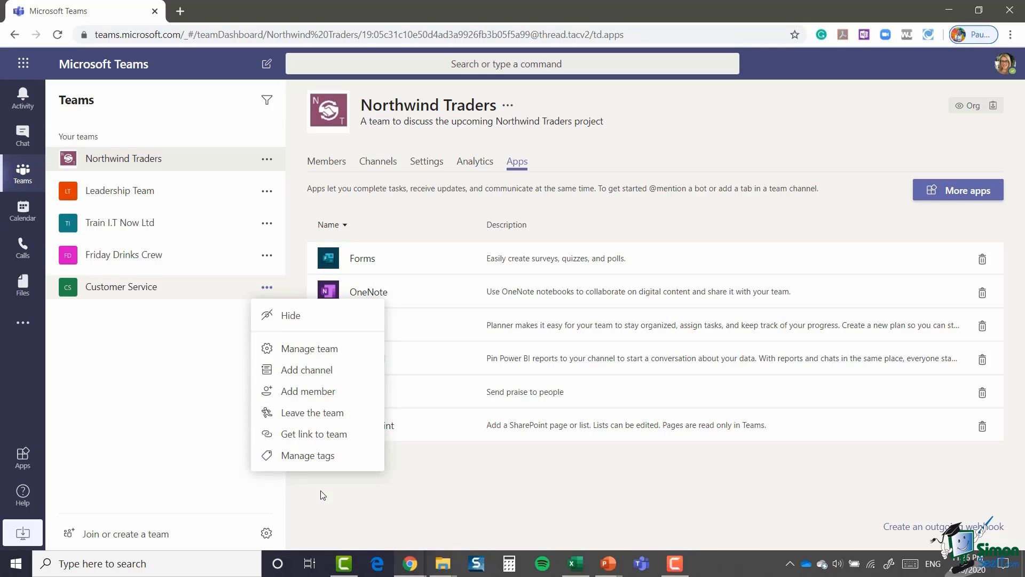
{"action": "left_click", "coordinate": [194, 411]}
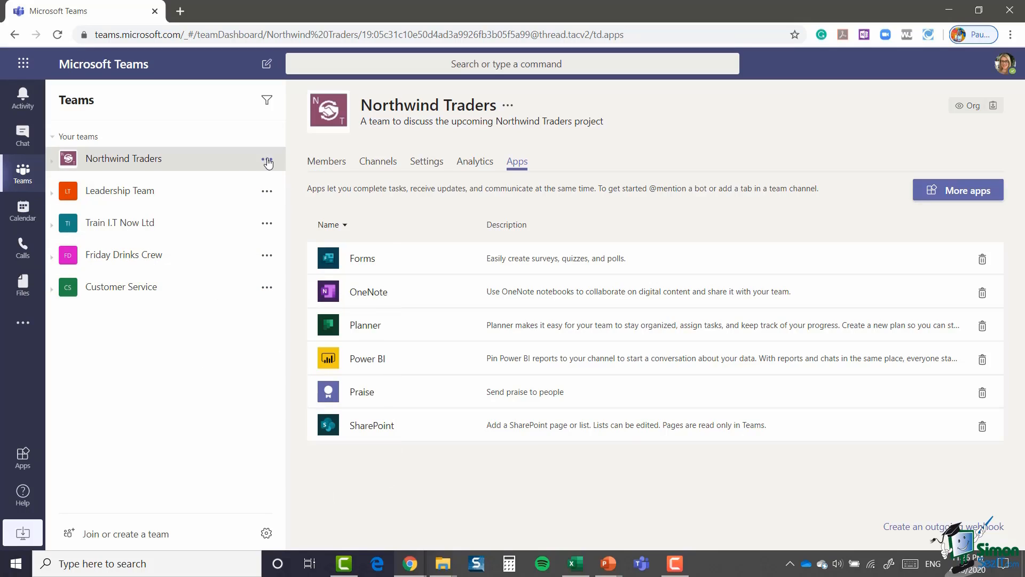
{"action": "left_click", "coordinate": [267, 161]}
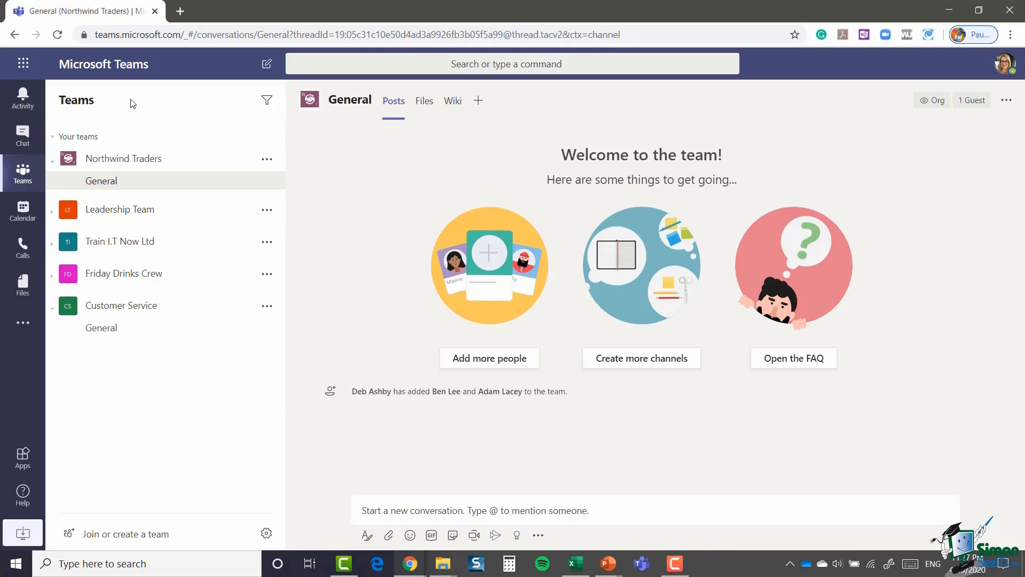
Step: Filter the team list by 'customer', then clear the filter
{"action": "left_click", "coordinate": [266, 101]}
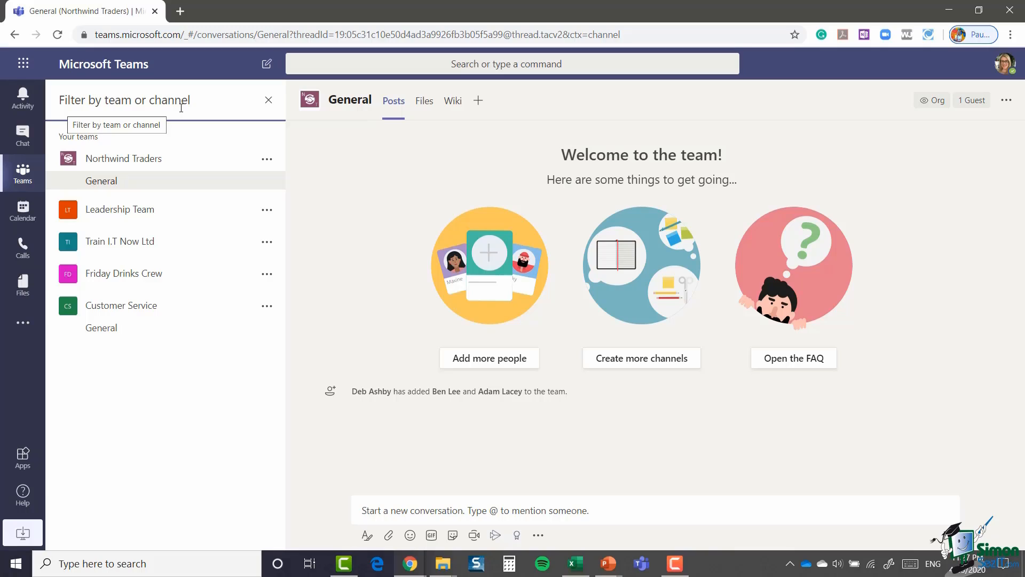
{"action": "type", "text": "custo"}
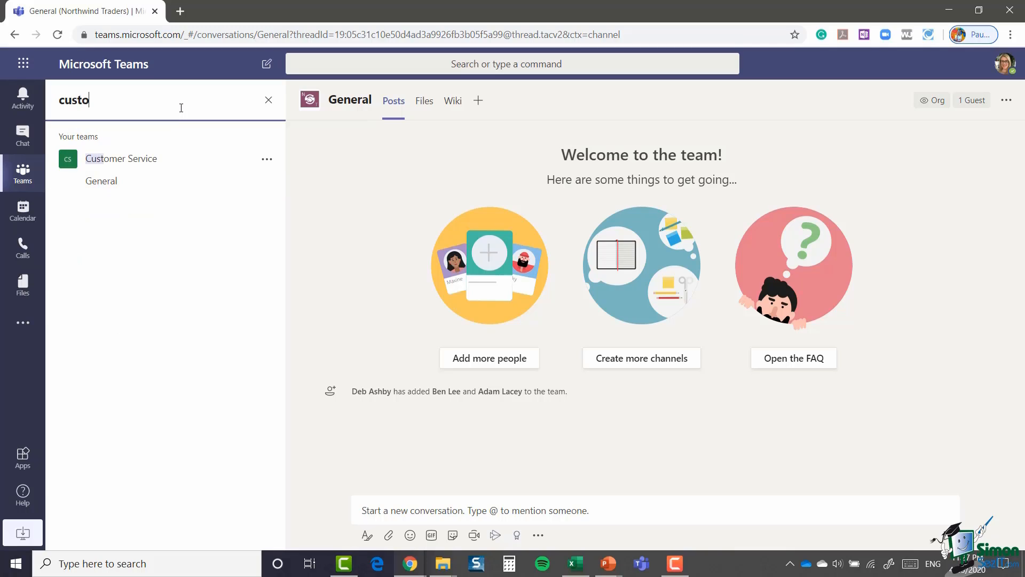
{"action": "type", "text": "mer"}
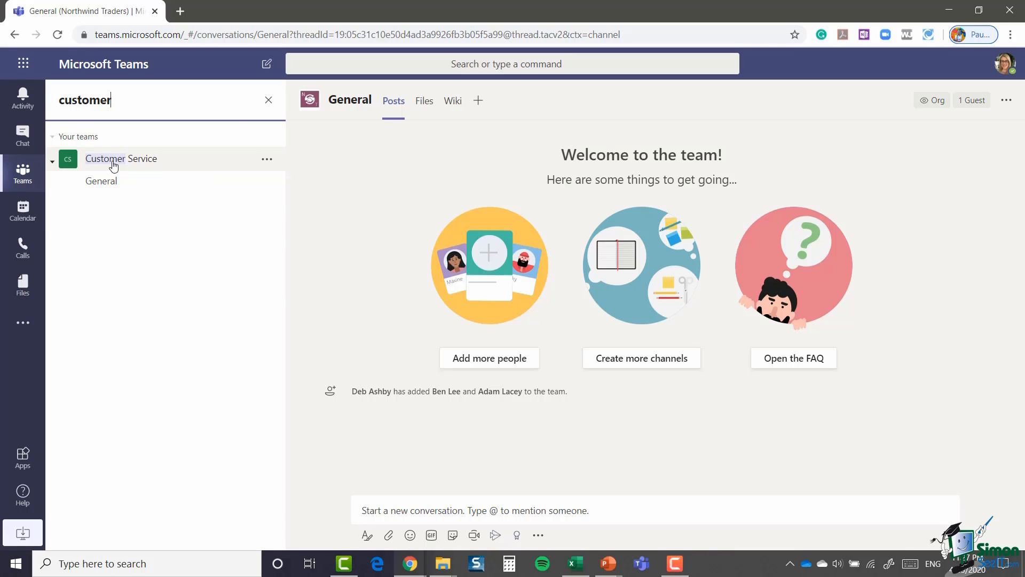
{"action": "left_click", "coordinate": [269, 103]}
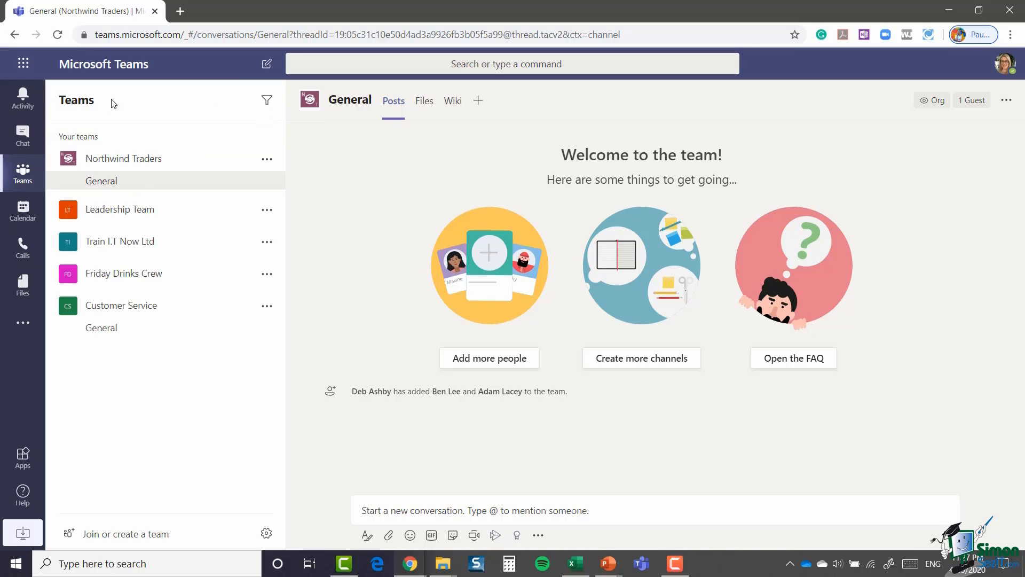
Step: Filter the team list by 'market' with Train I.T Now Ltd expanded
{"action": "left_click", "coordinate": [267, 100]}
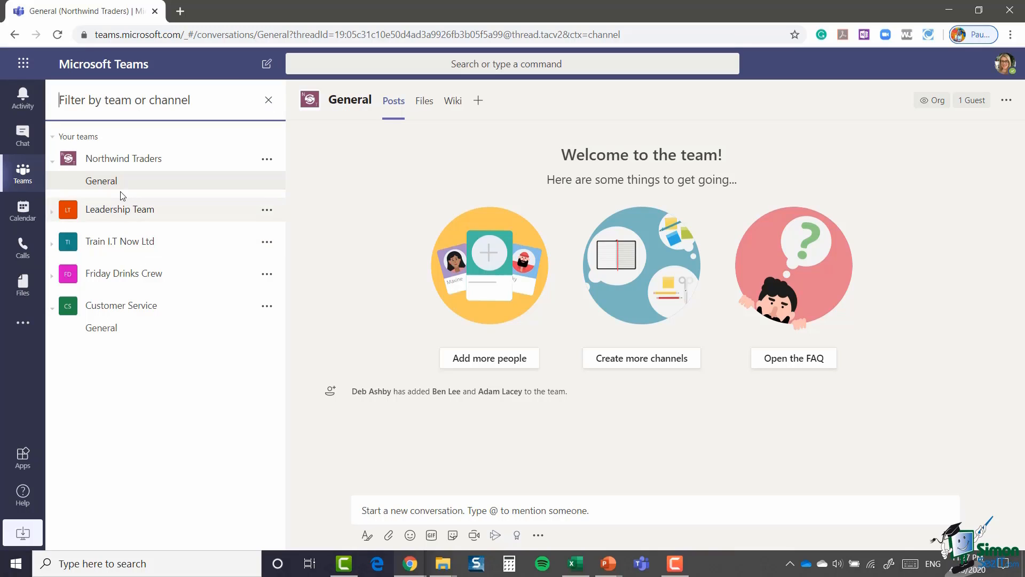
{"action": "left_click", "coordinate": [51, 243]}
{"action": "left_click", "coordinate": [113, 101]}
{"action": "type", "text": "market"}
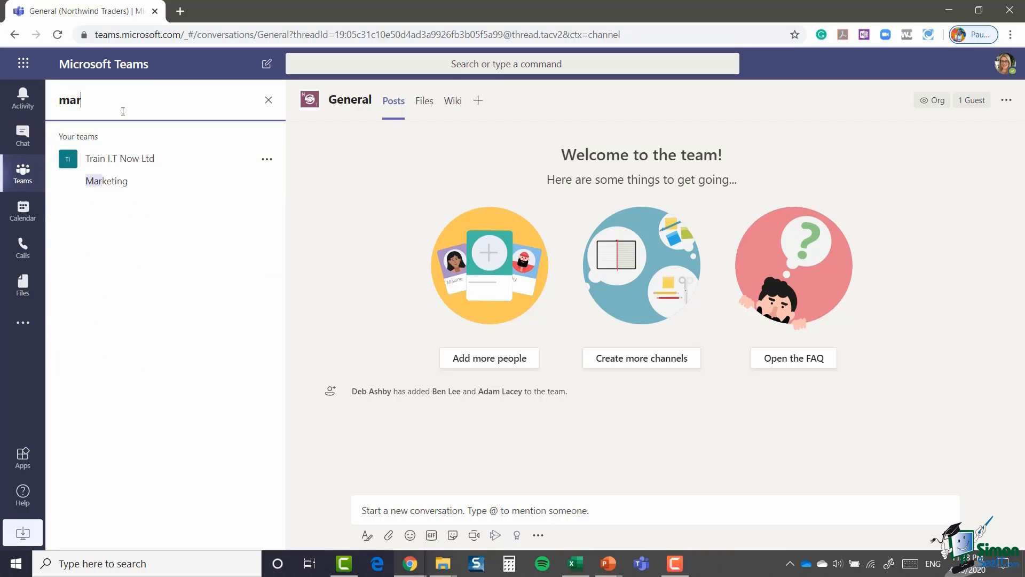
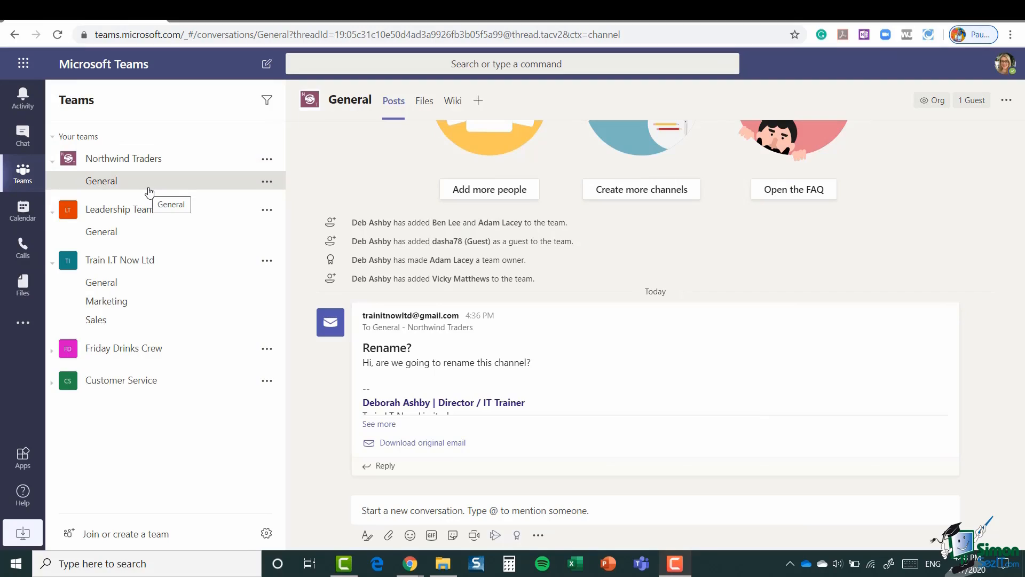
Step: Start a Northwind Traders channel named Sales Pitch, described 'Channel to discuss the upcoming Sales Pitches'
{"action": "left_click", "coordinate": [267, 183]}
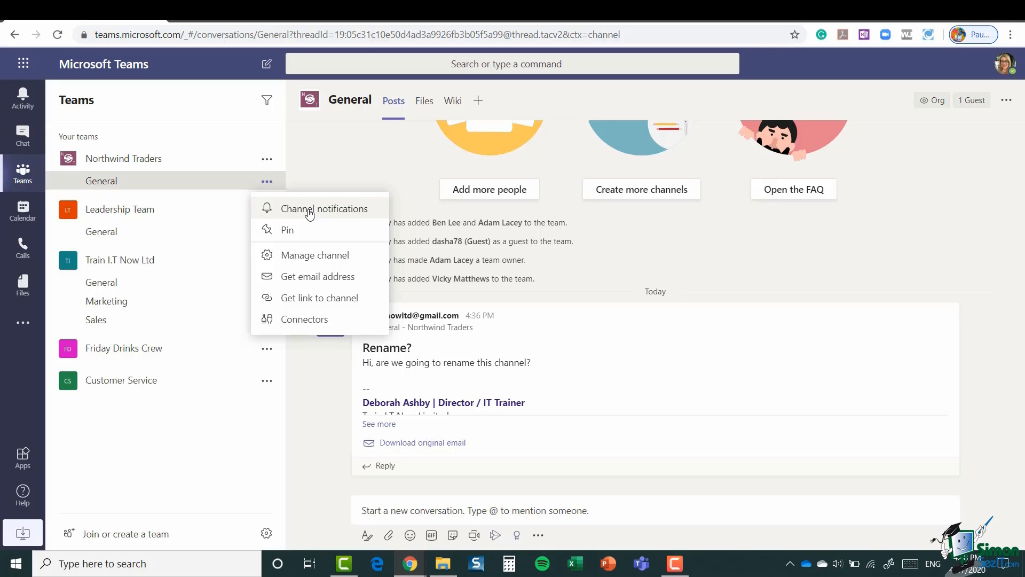
{"action": "left_click", "coordinate": [370, 165]}
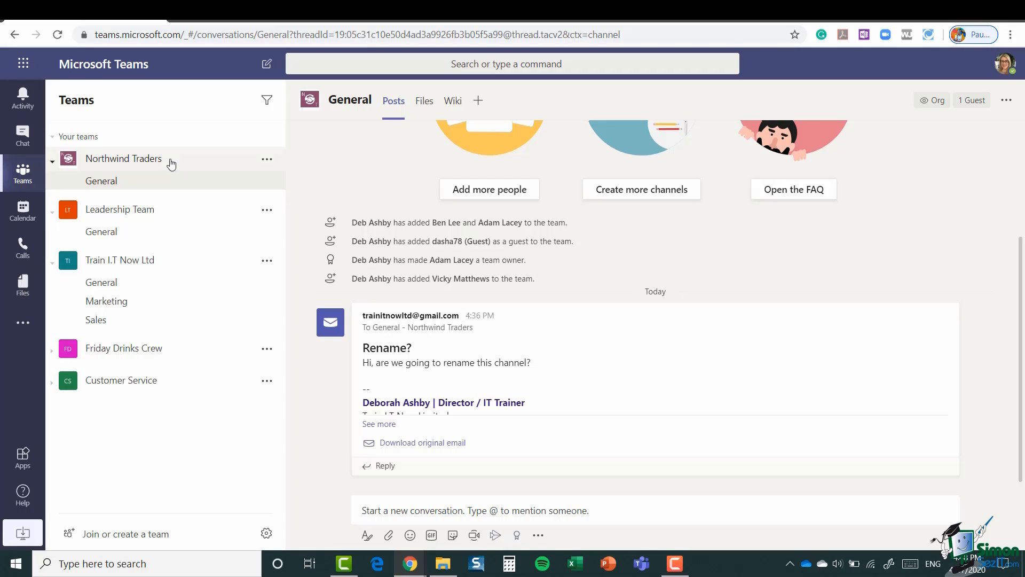
{"action": "left_click", "coordinate": [267, 160]}
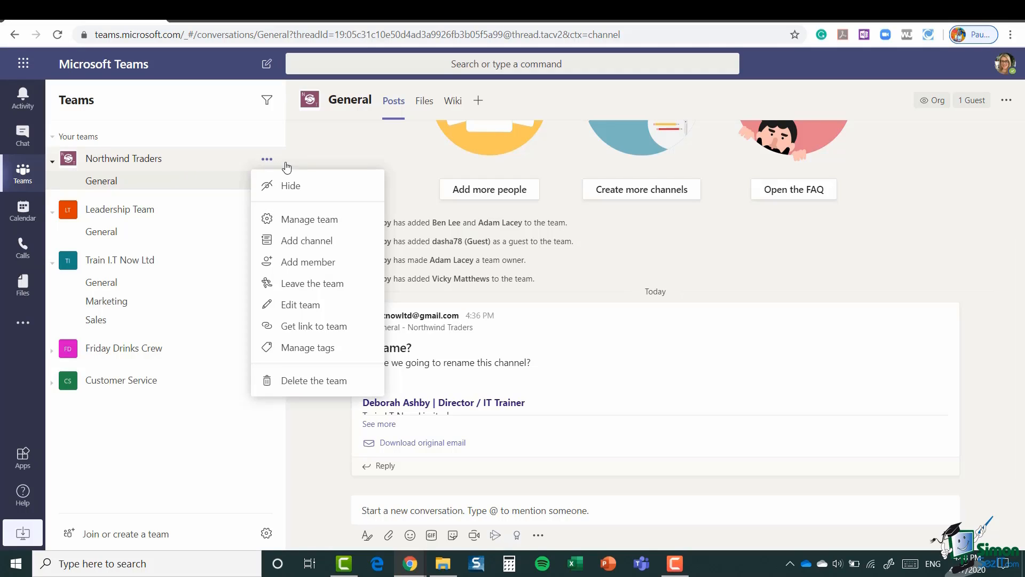
{"action": "left_click", "coordinate": [357, 246]}
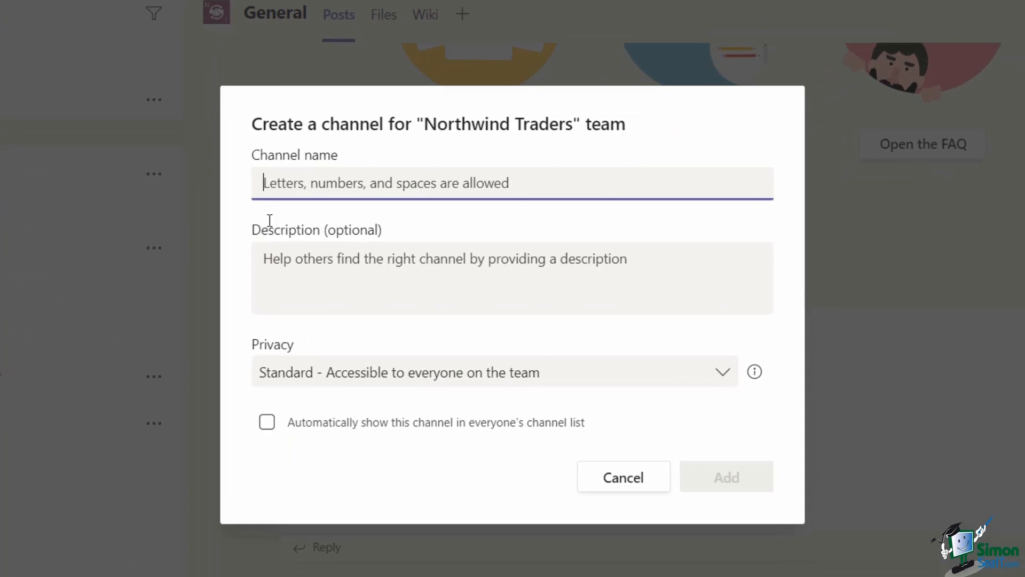
{"action": "type", "text": "Sales Pitch"}
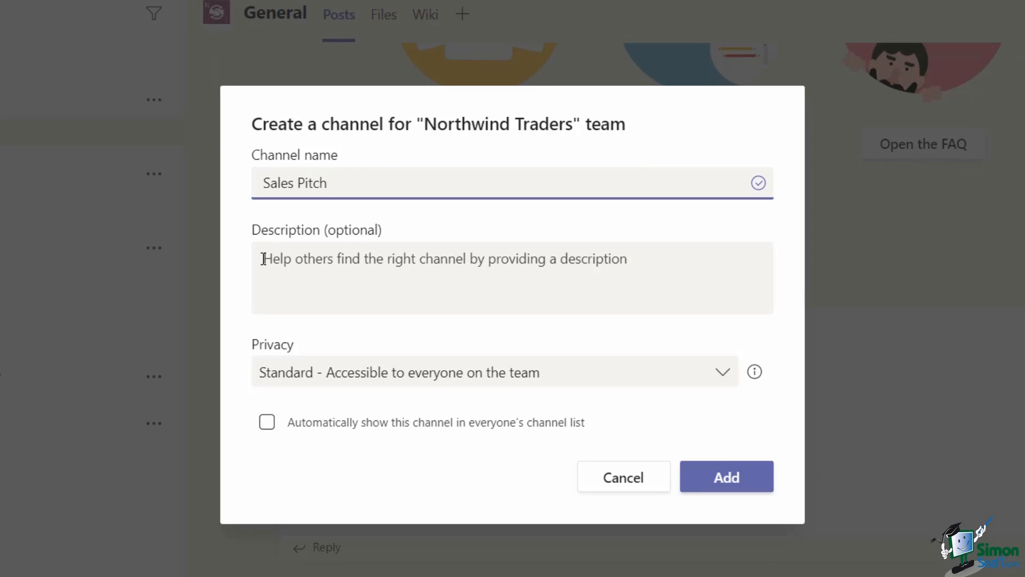
{"action": "left_click", "coordinate": [298, 289]}
{"action": "type", "text": "Channe"}
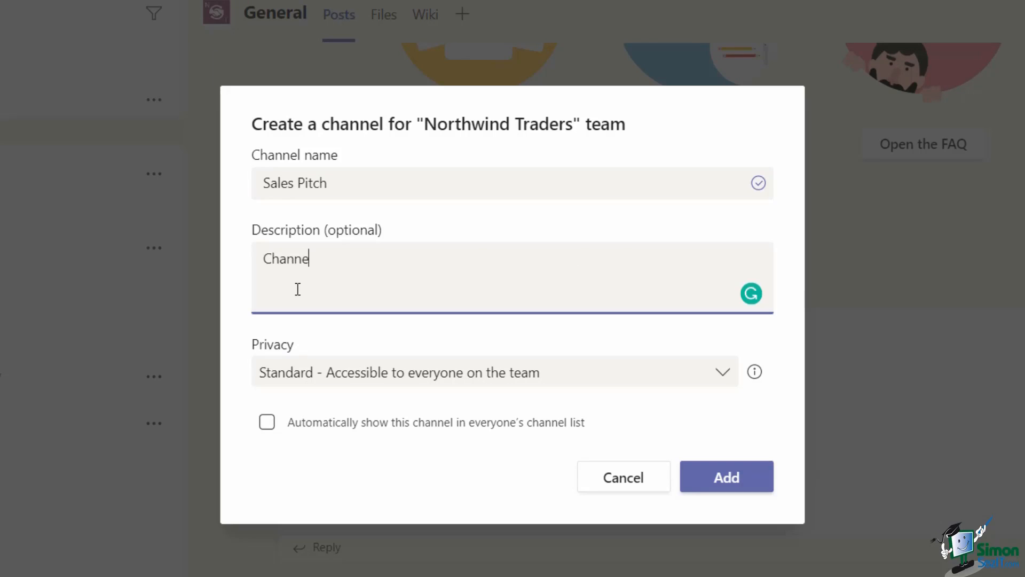
{"action": "type", "text": "l to discuss the "}
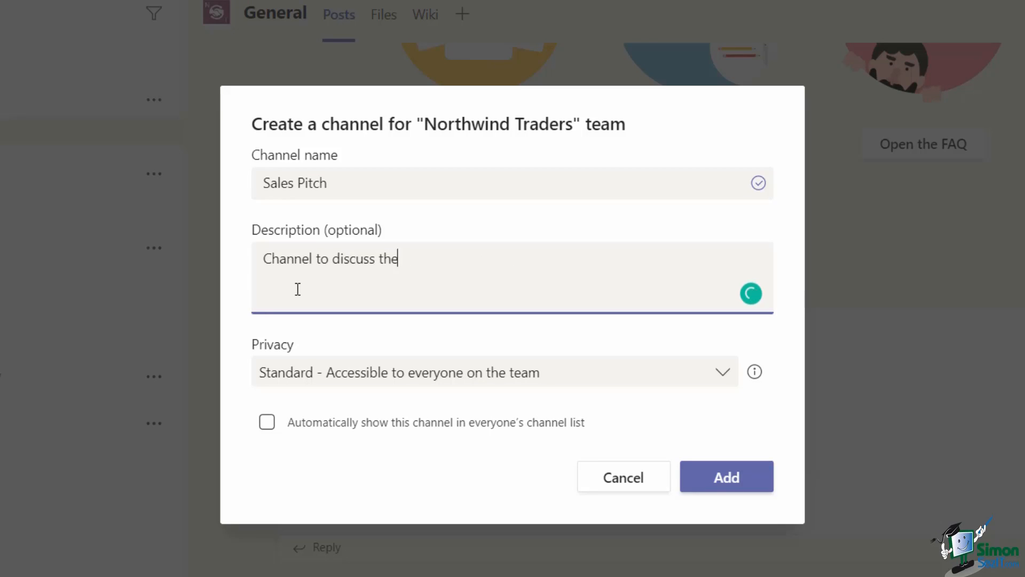
{"action": "type", "text": "upcoming "}
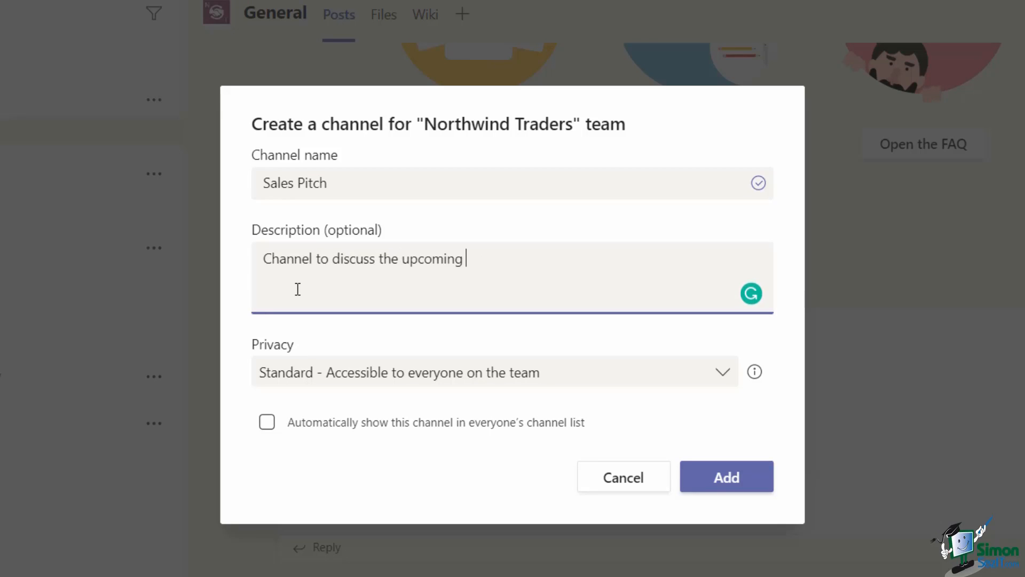
{"action": "type", "text": "Sales Pitches"}
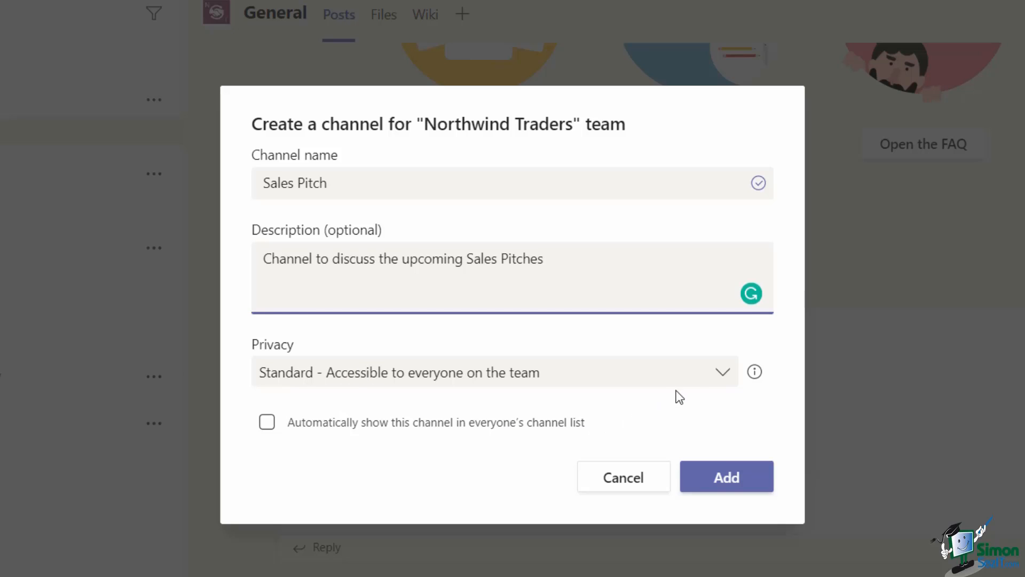
Step: Keep Standard privacy, auto-show it in everyone's channel list, and add the channel
{"action": "left_click", "coordinate": [725, 375]}
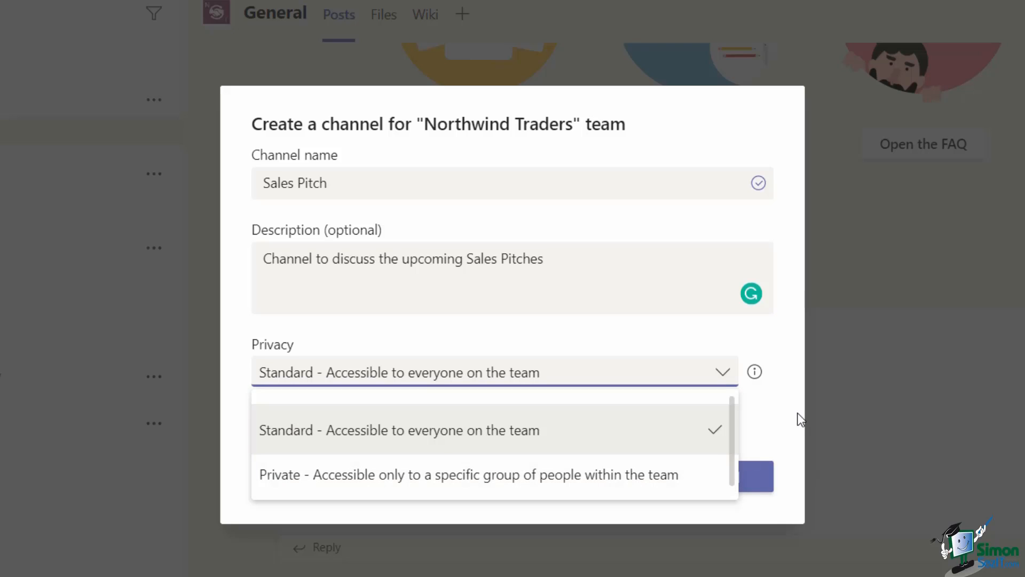
{"action": "left_click", "coordinate": [776, 410]}
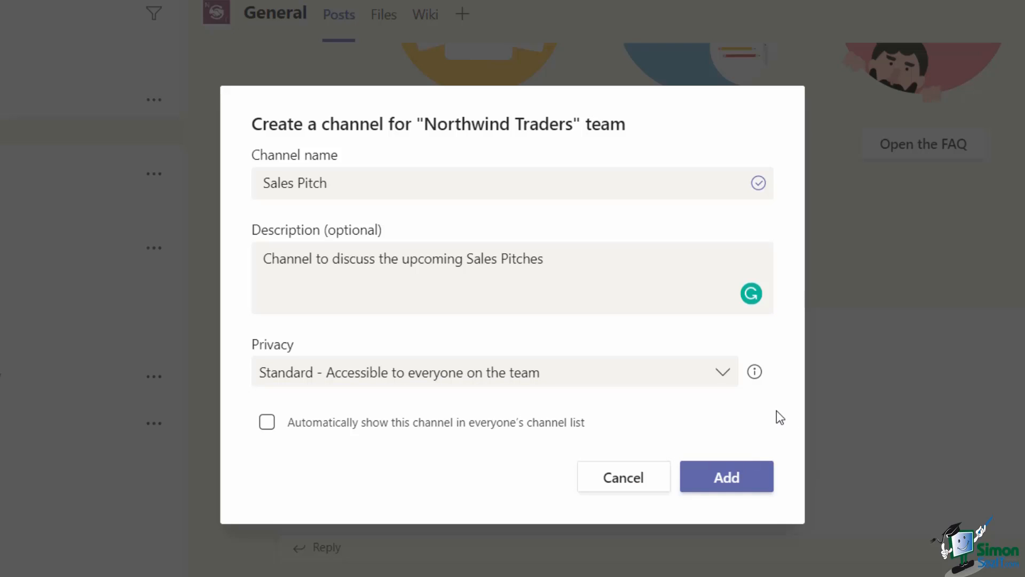
{"action": "left_click", "coordinate": [267, 426]}
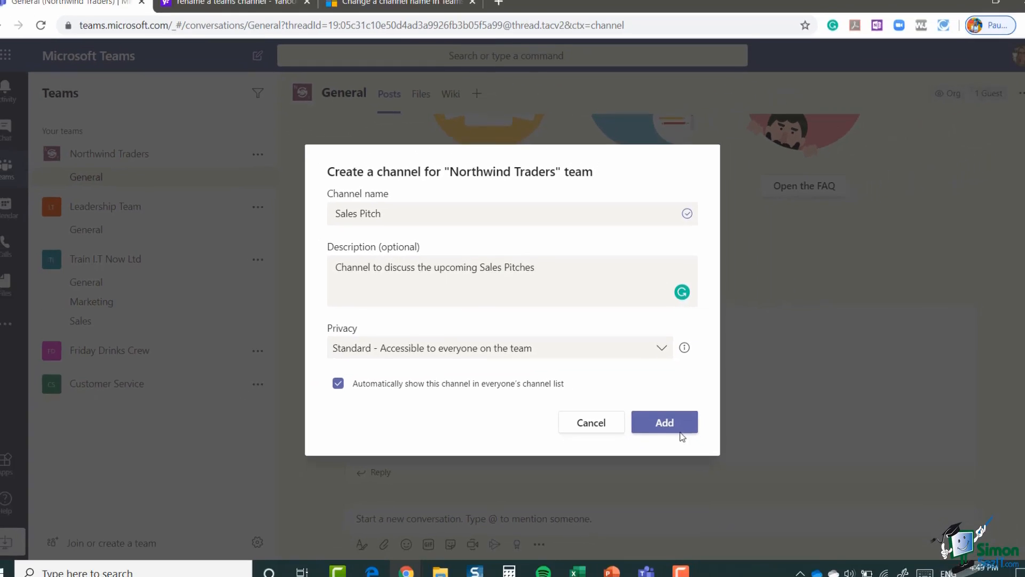
{"action": "left_click", "coordinate": [730, 477]}
{"action": "left_click", "coordinate": [661, 417]}
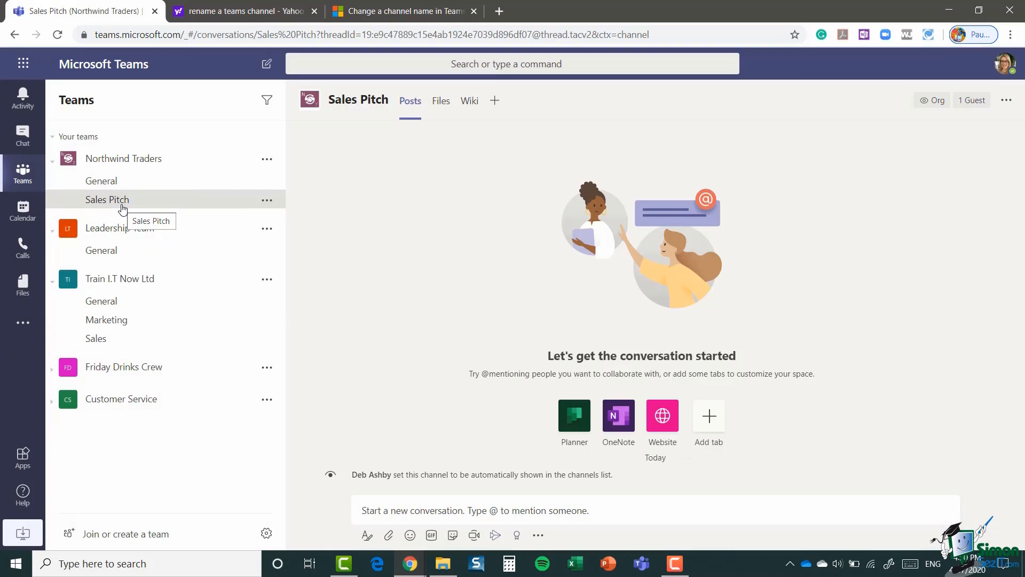
Step: Add a Marketing channel to Northwind Traders, auto-shown in everyone's channel list
{"action": "left_click", "coordinate": [266, 161]}
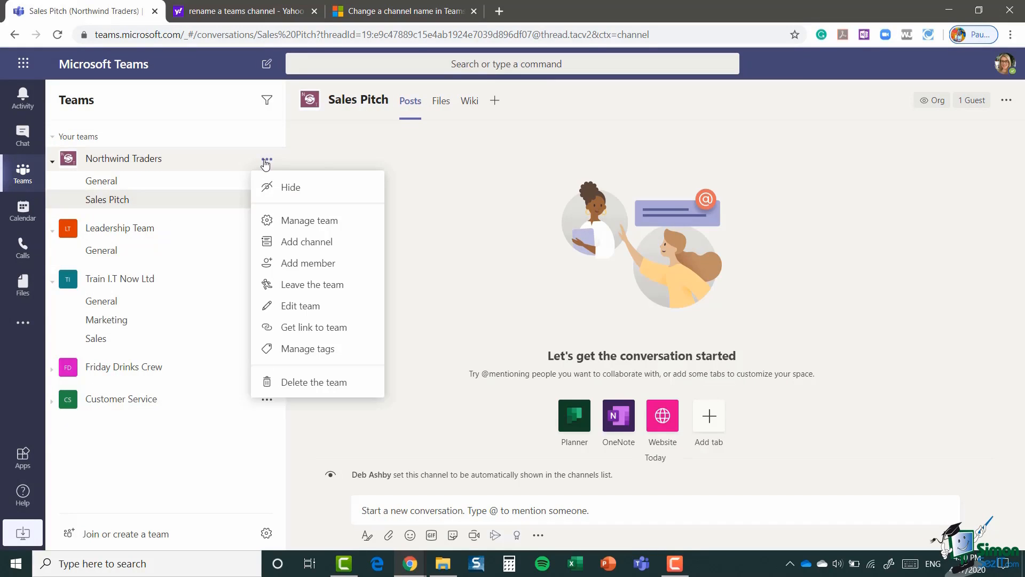
{"action": "left_click", "coordinate": [319, 247]}
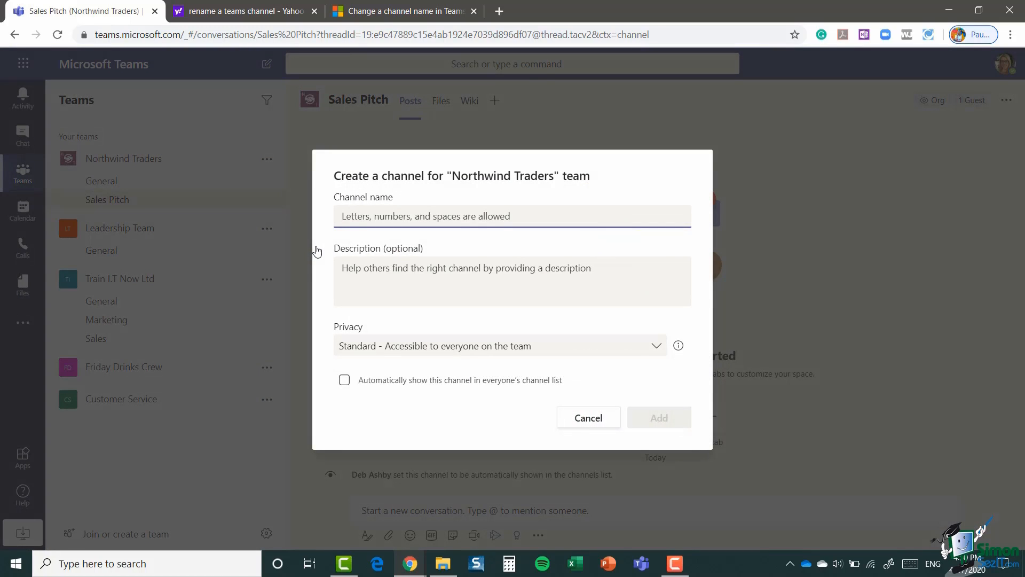
{"action": "type", "text": "Marketing"}
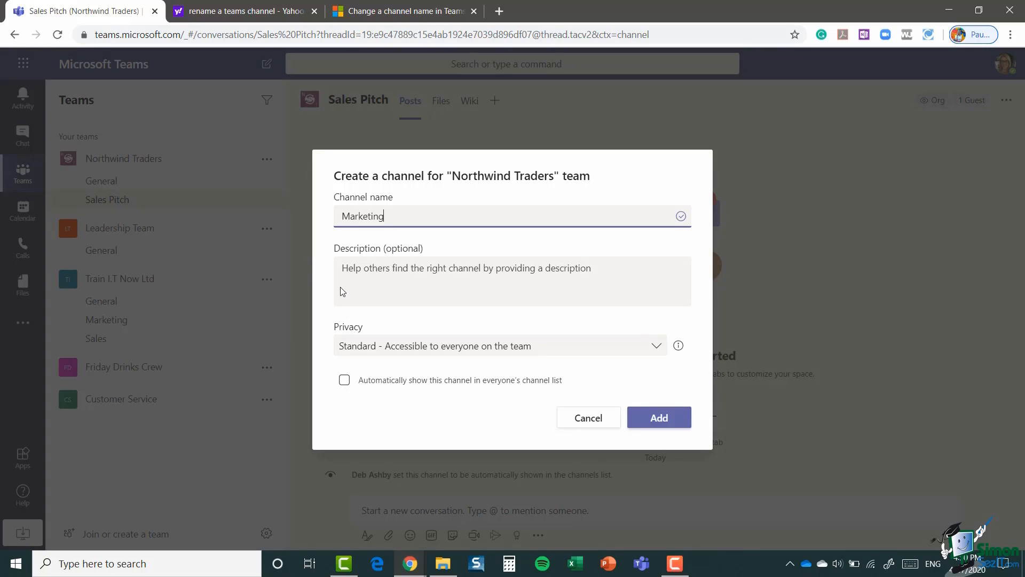
{"action": "left_click", "coordinate": [344, 380]}
{"action": "left_click", "coordinate": [660, 418]}
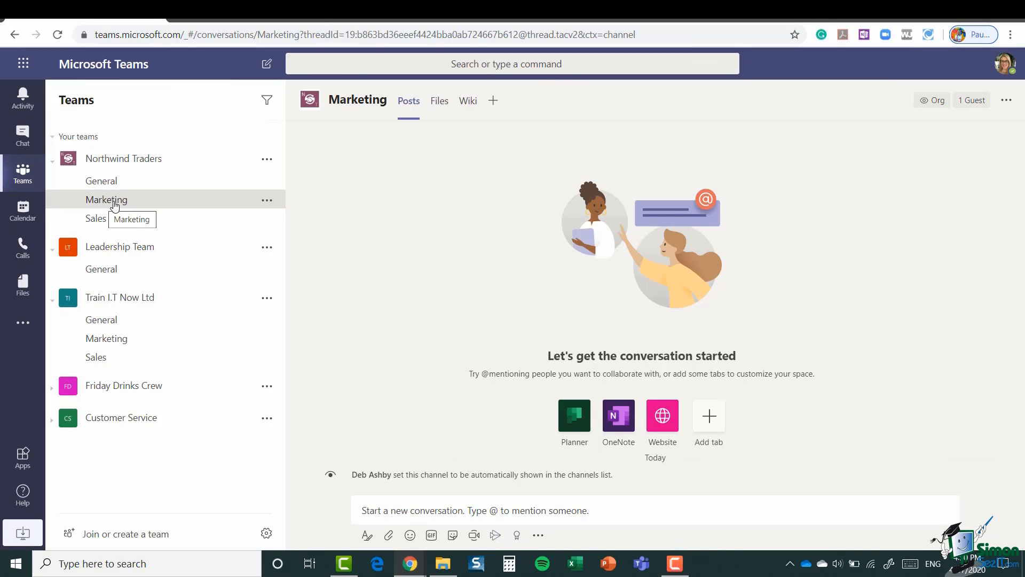
Step: Set Marketing notifications so new posts only show in feed, include all replies, and save
{"action": "left_click", "coordinate": [267, 200]}
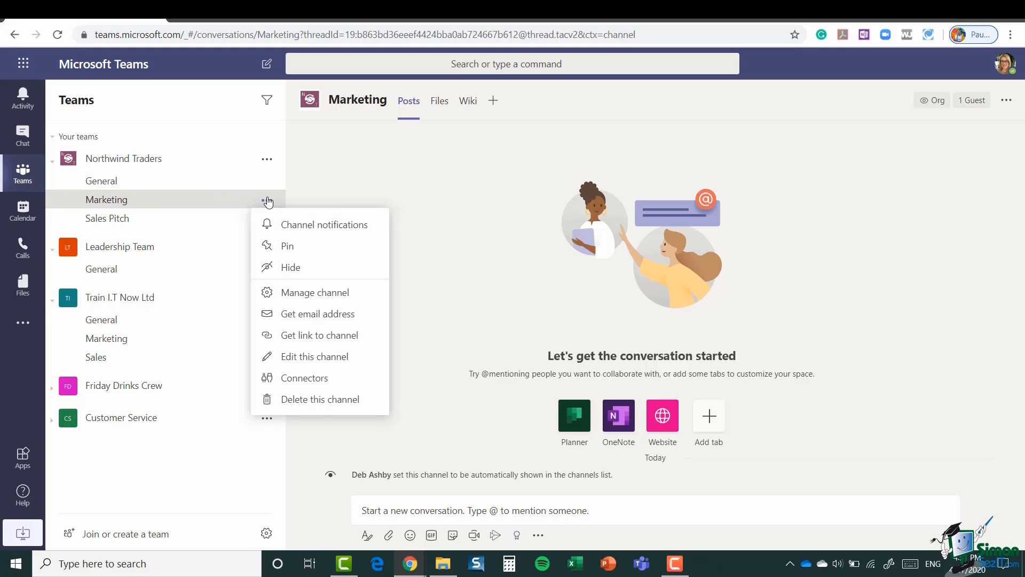
{"action": "left_click", "coordinate": [354, 234]}
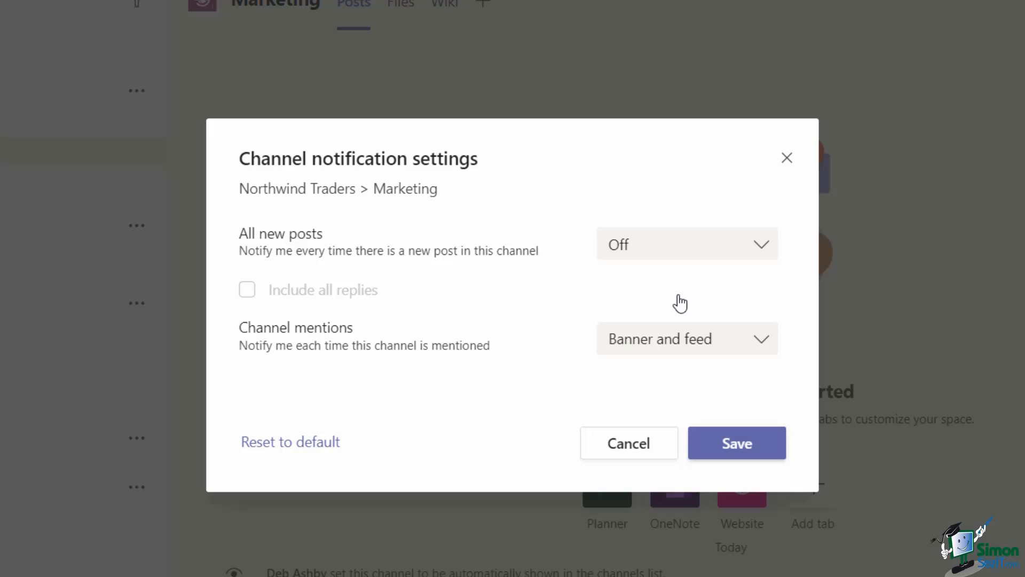
{"action": "left_click", "coordinate": [764, 250]}
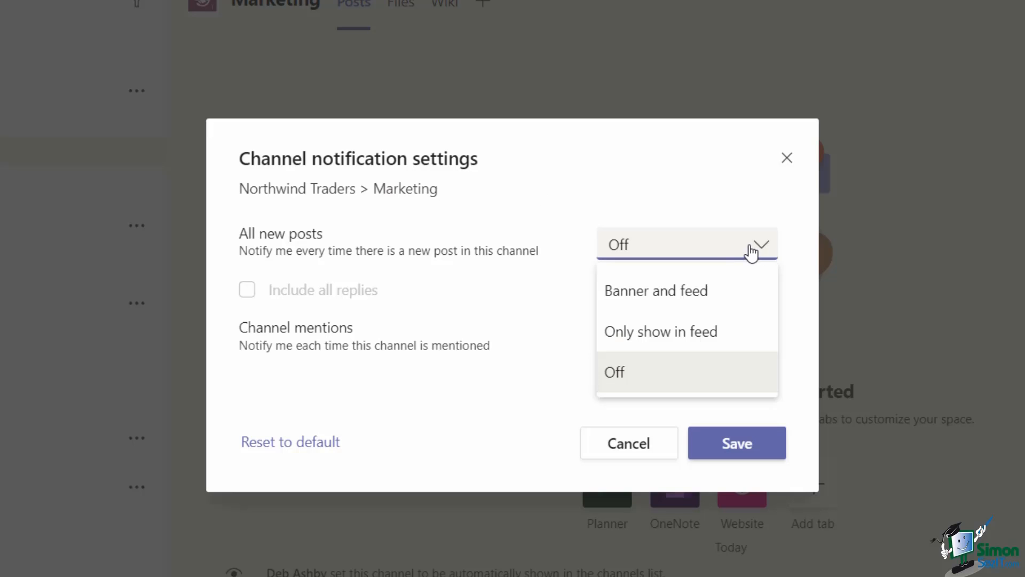
{"action": "left_click", "coordinate": [649, 331]}
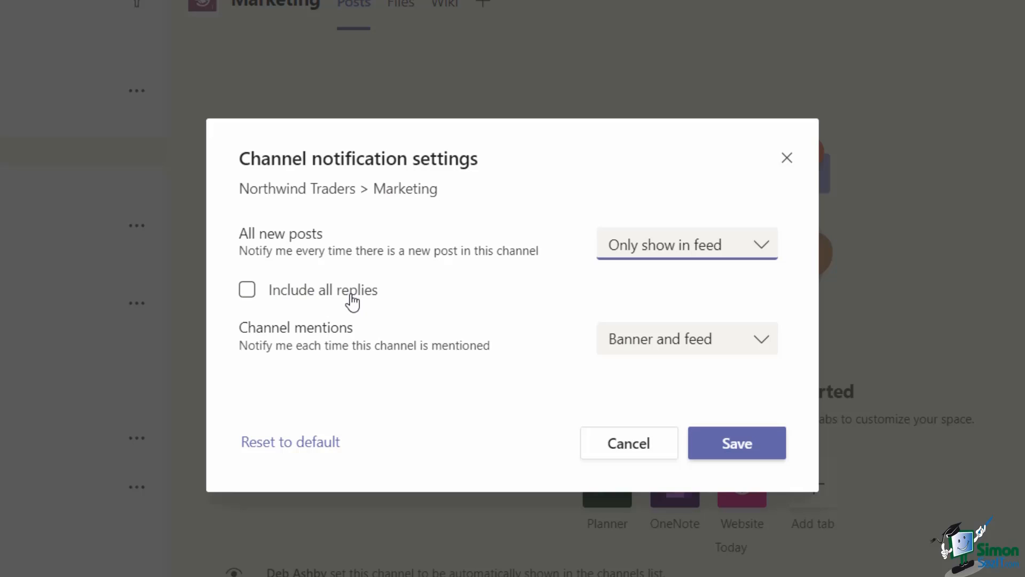
{"action": "left_click", "coordinate": [247, 289]}
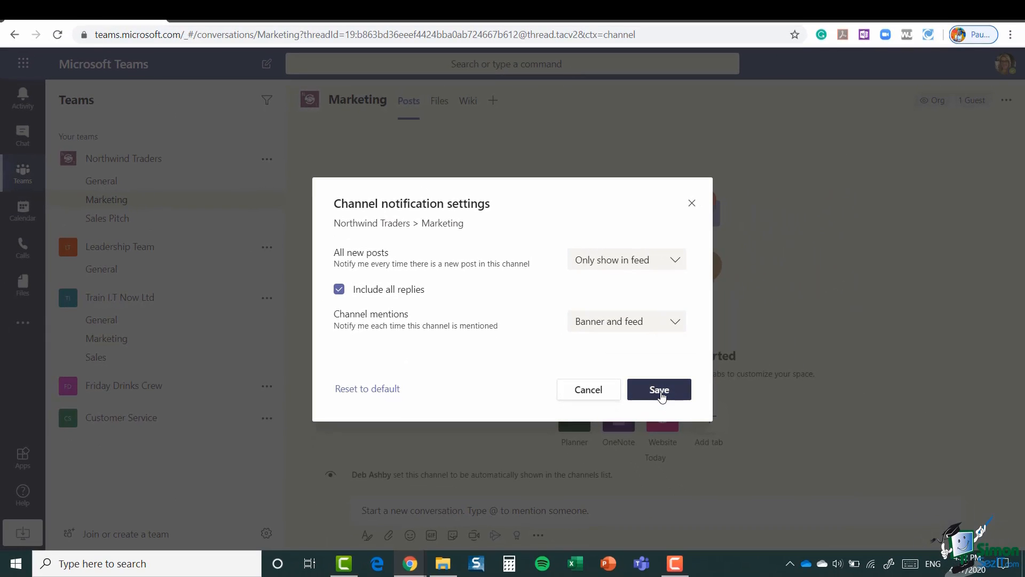
{"action": "left_click", "coordinate": [659, 392]}
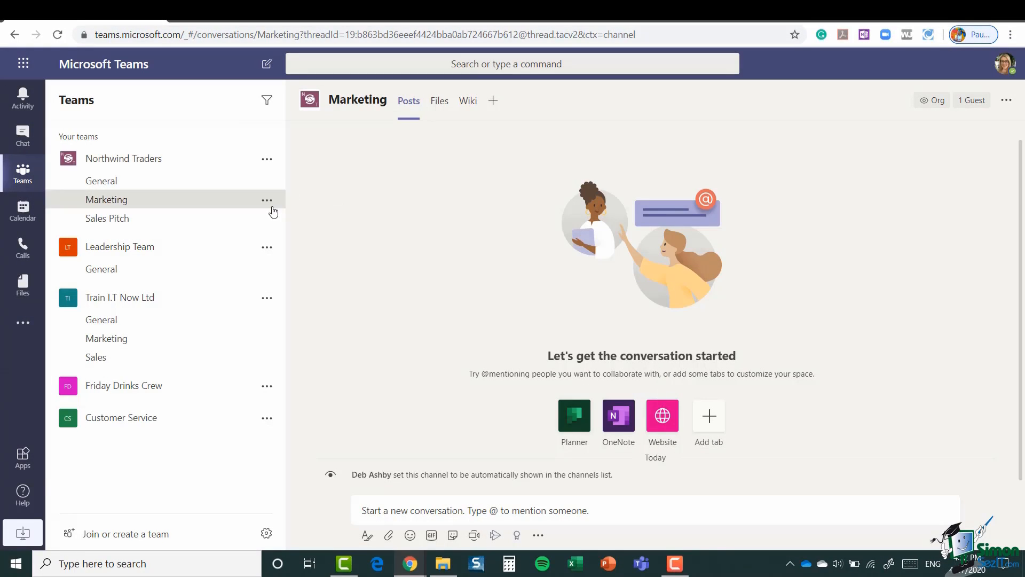
Step: Pin the Marketing and Sales channels to the top
{"action": "left_click", "coordinate": [267, 201]}
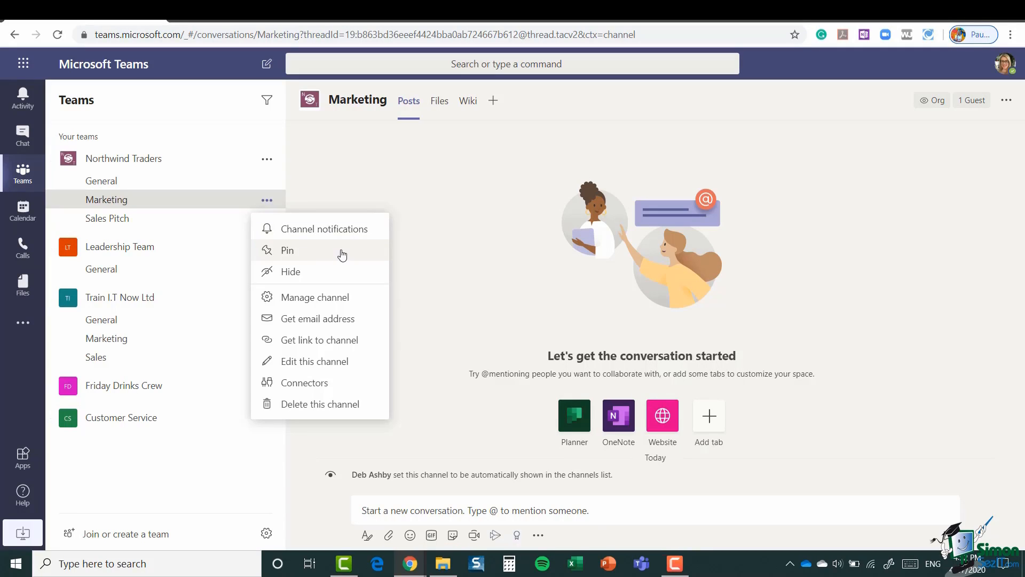
{"action": "left_click", "coordinate": [291, 251]}
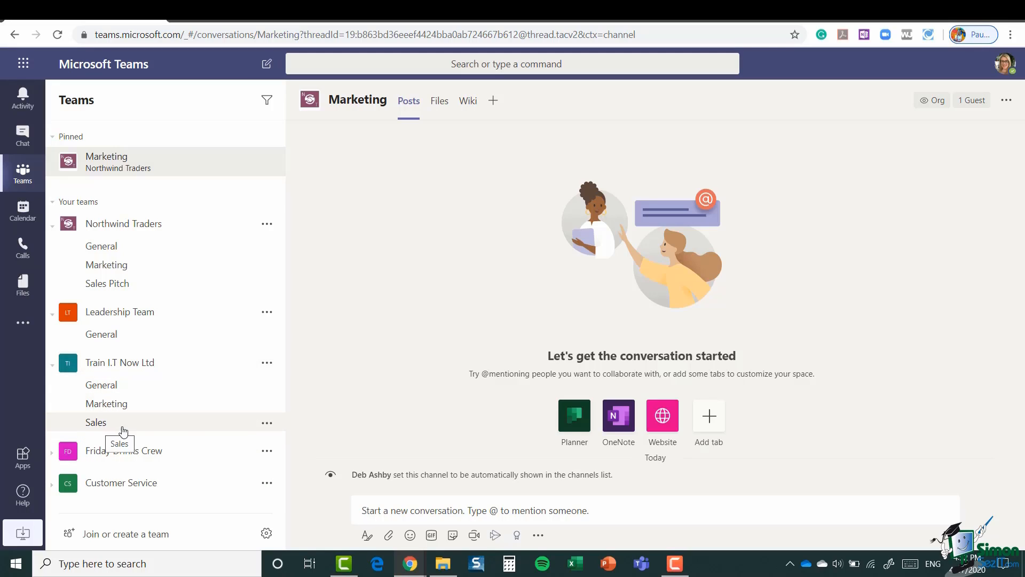
{"action": "left_click", "coordinate": [267, 424]}
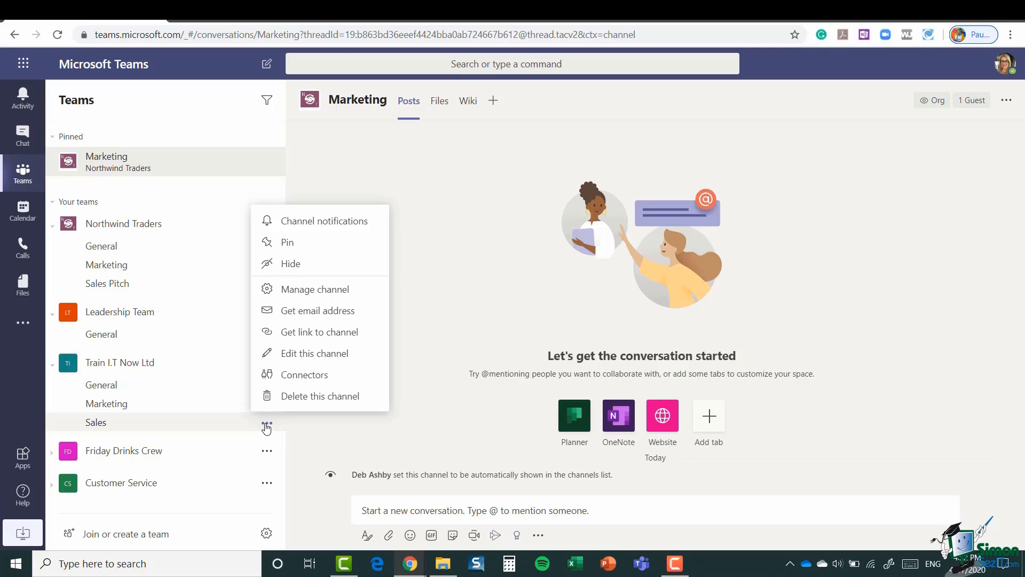
{"action": "left_click", "coordinate": [291, 247]}
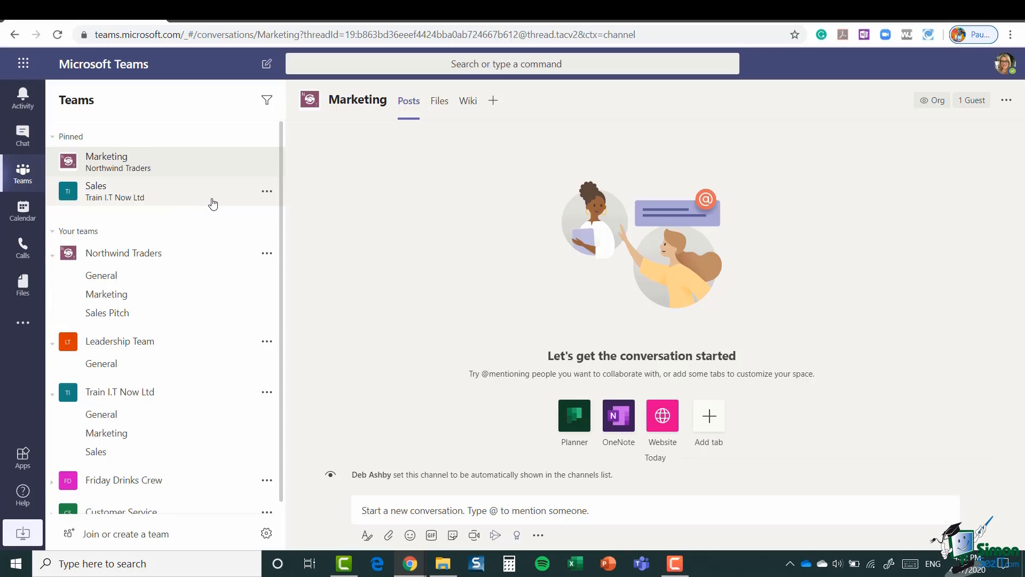
Step: Unpin the Sales and Marketing channels so the Pinned section disappears
{"action": "left_click", "coordinate": [267, 193]}
{"action": "left_click", "coordinate": [292, 238]}
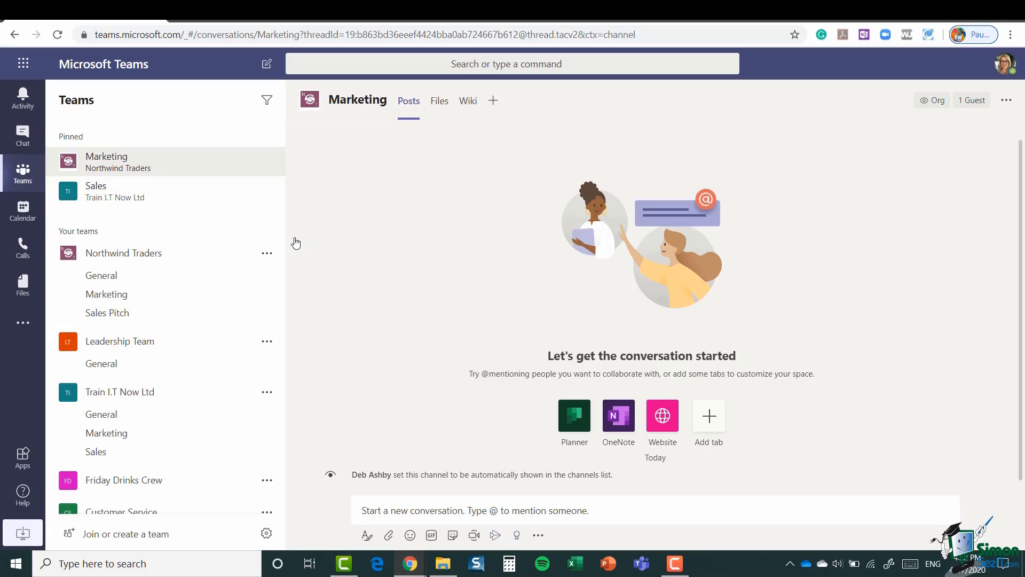
{"action": "left_click", "coordinate": [267, 163]}
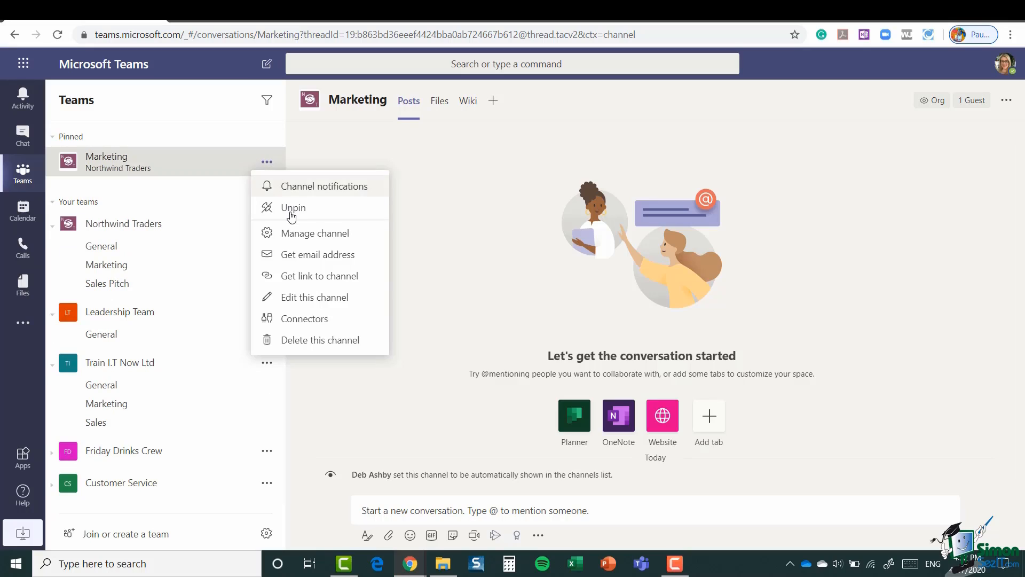
{"action": "left_click", "coordinate": [292, 208]}
{"action": "left_click", "coordinate": [267, 200]}
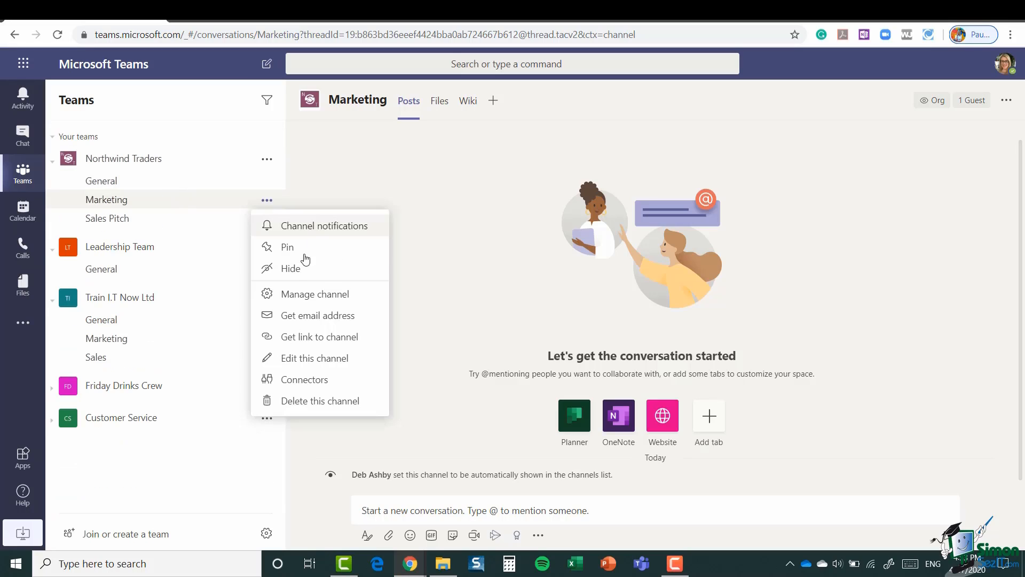
{"action": "left_click", "coordinate": [294, 272]}
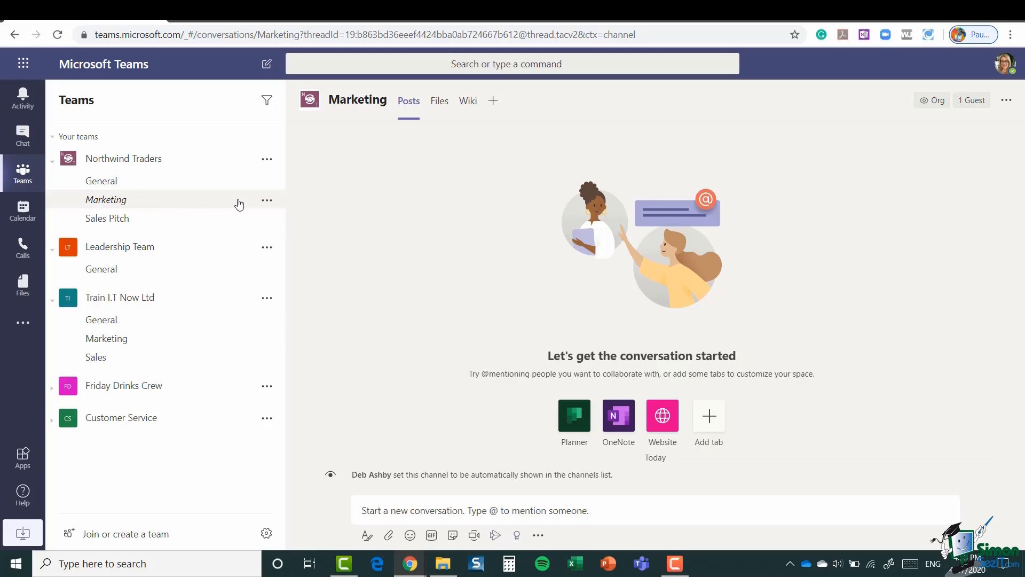
{"action": "left_click", "coordinate": [267, 201]}
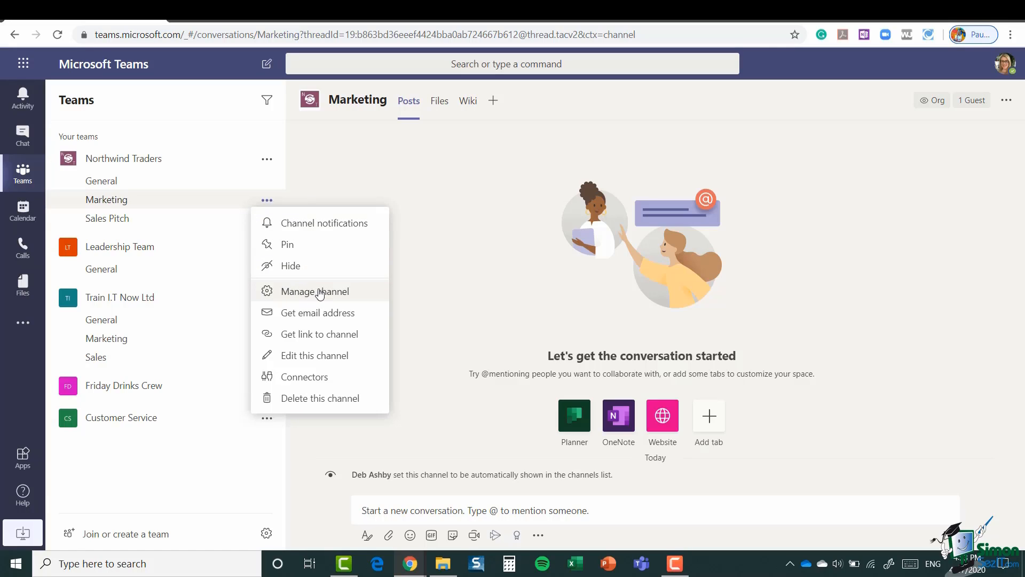
{"action": "left_click", "coordinate": [319, 292]}
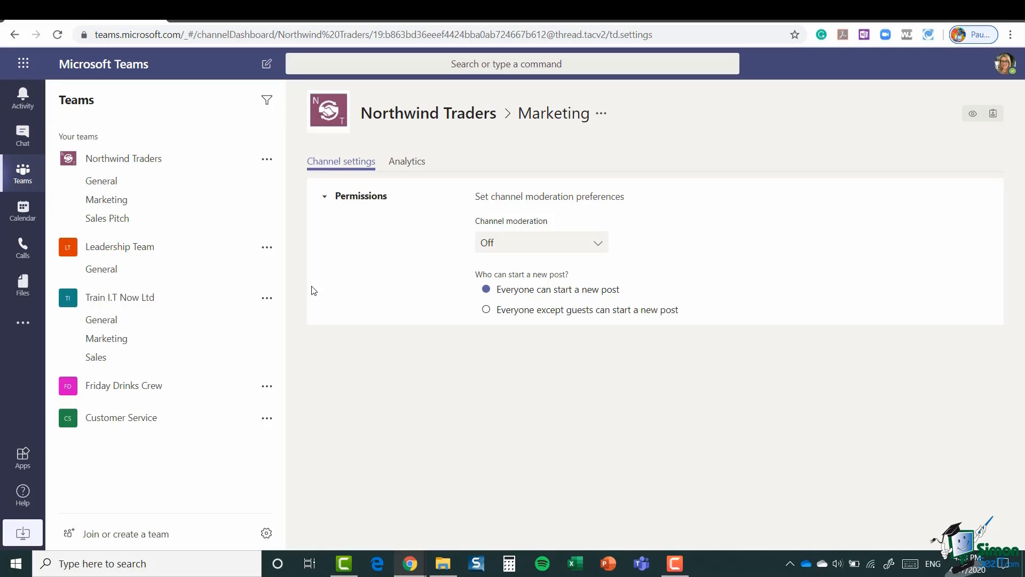
{"action": "left_click", "coordinate": [597, 244]}
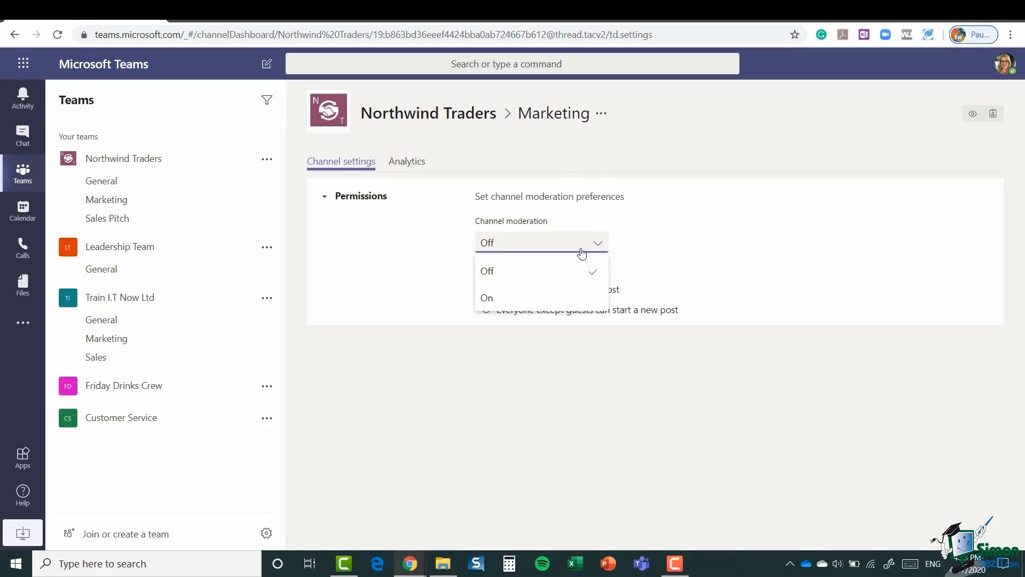
{"action": "left_click", "coordinate": [522, 306]}
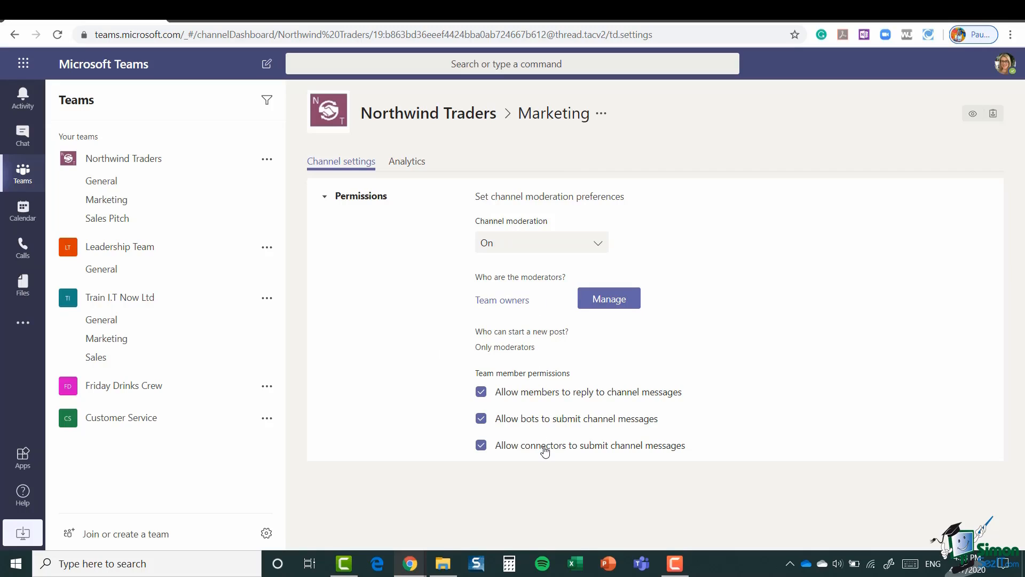
{"action": "left_click", "coordinate": [598, 243]}
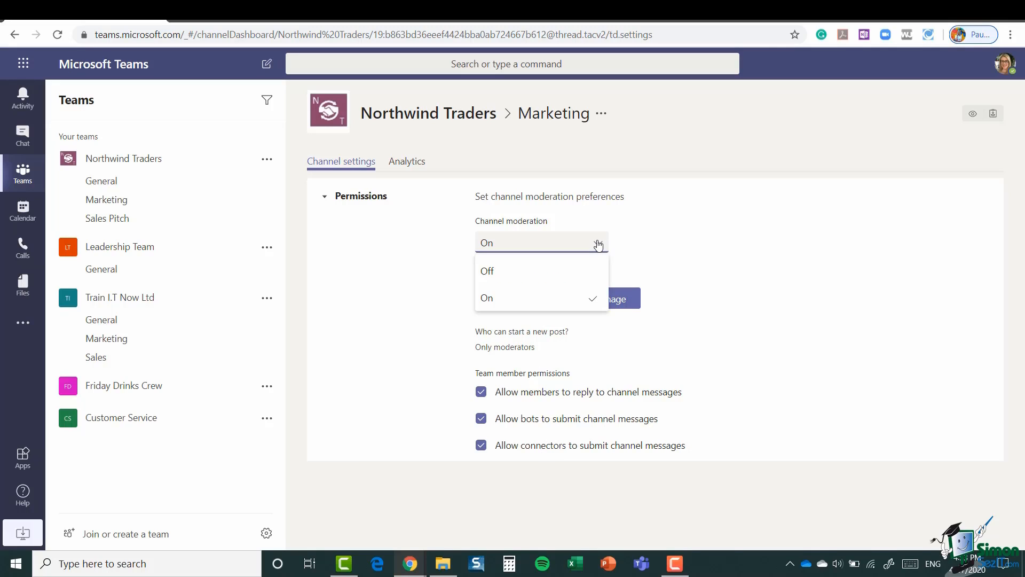
{"action": "left_click", "coordinate": [515, 274]}
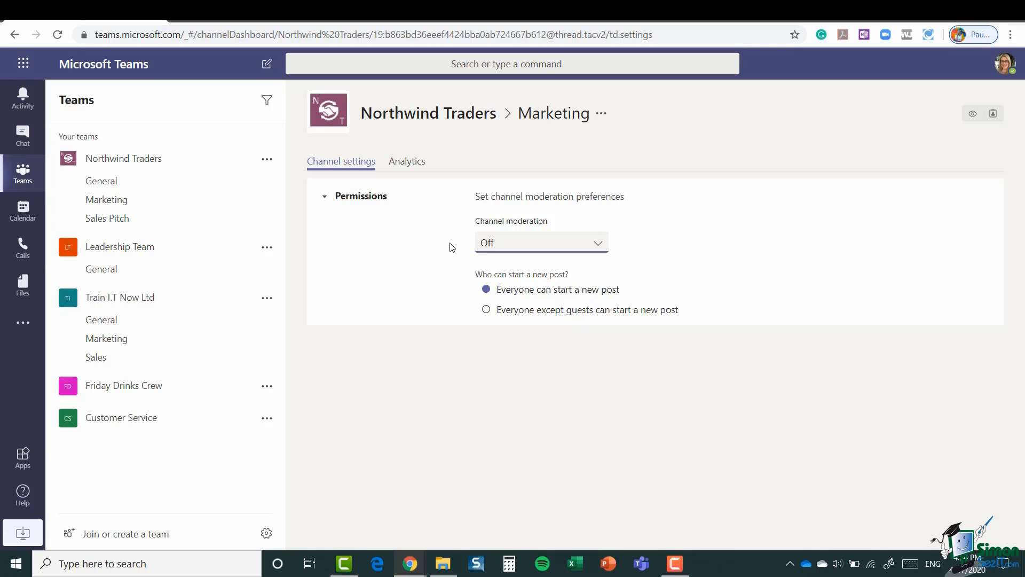
{"action": "left_click", "coordinate": [409, 167]}
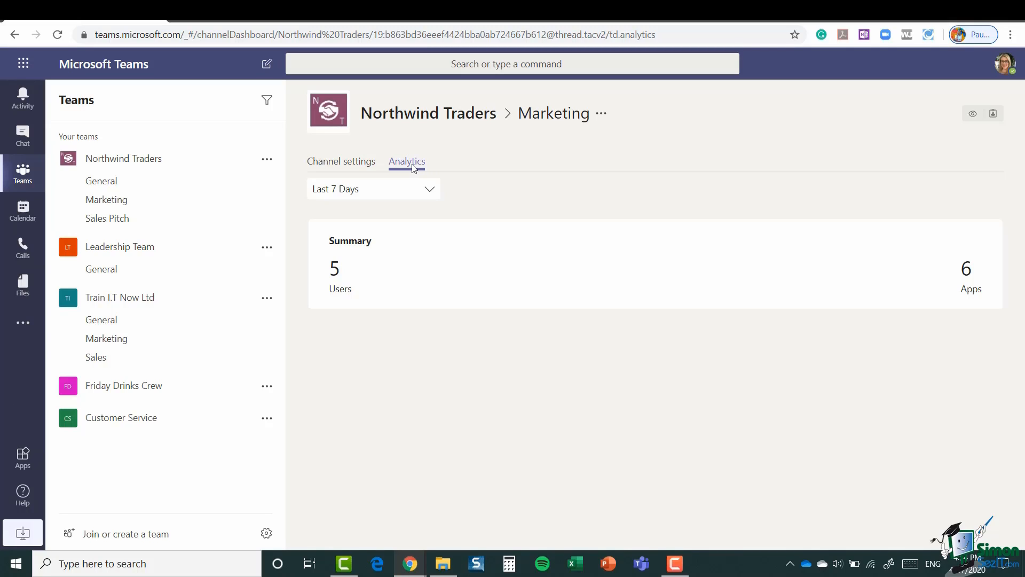
Step: Copy the Marketing channel's email address
{"action": "left_click", "coordinate": [267, 201]}
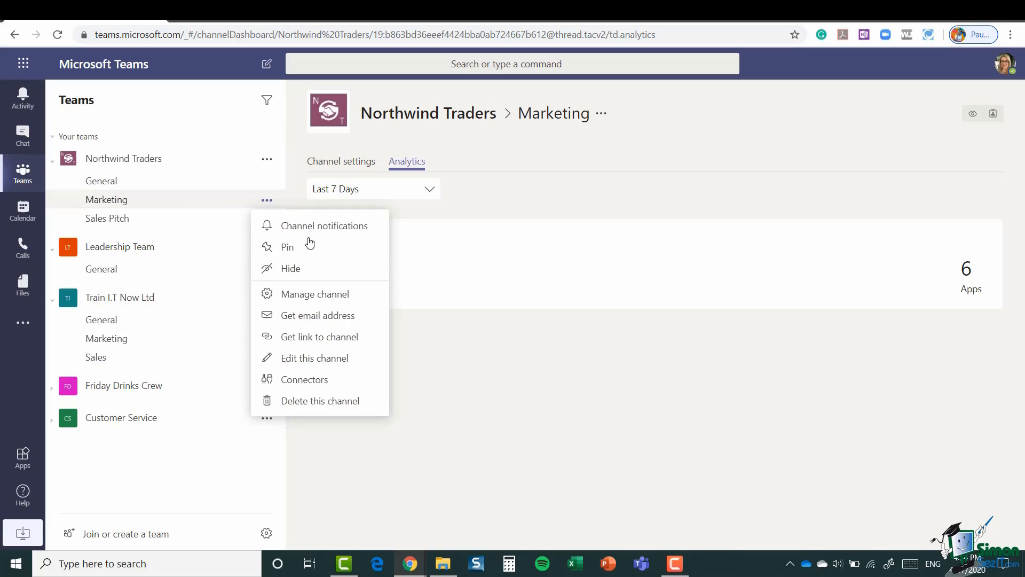
{"action": "left_click", "coordinate": [333, 319]}
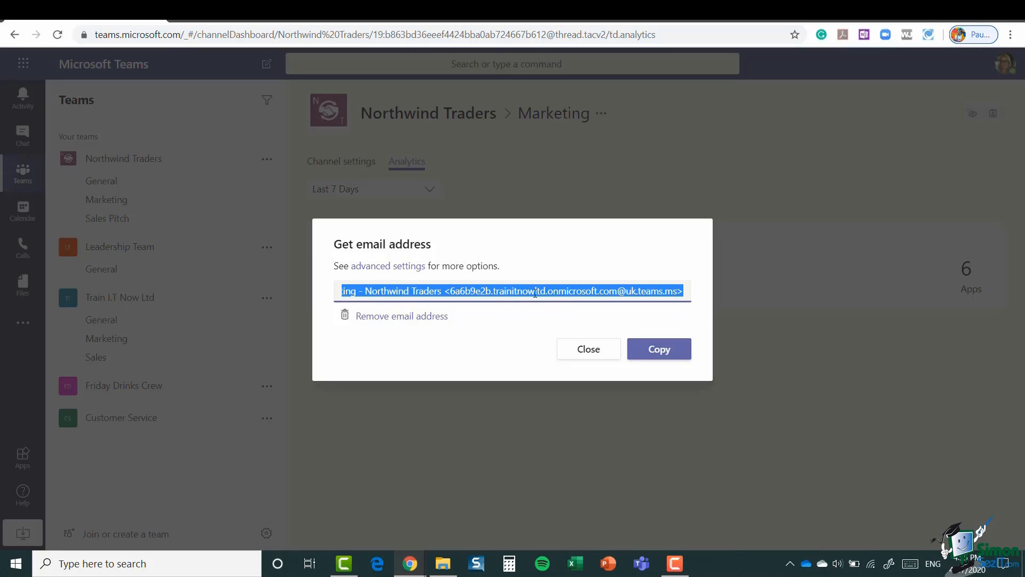
{"action": "left_click", "coordinate": [662, 354]}
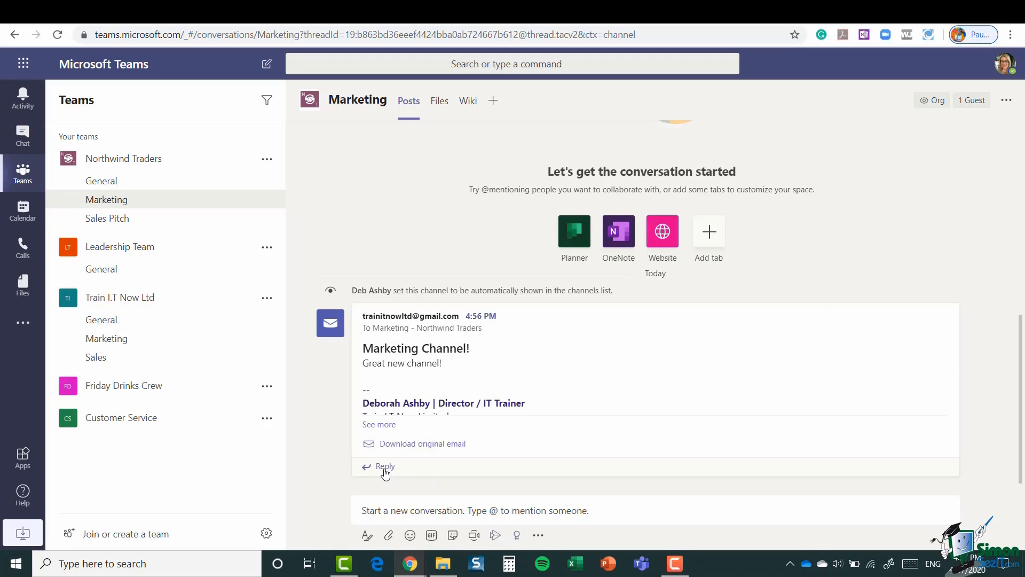
{"action": "mouse_move", "coordinate": [583, 364]}
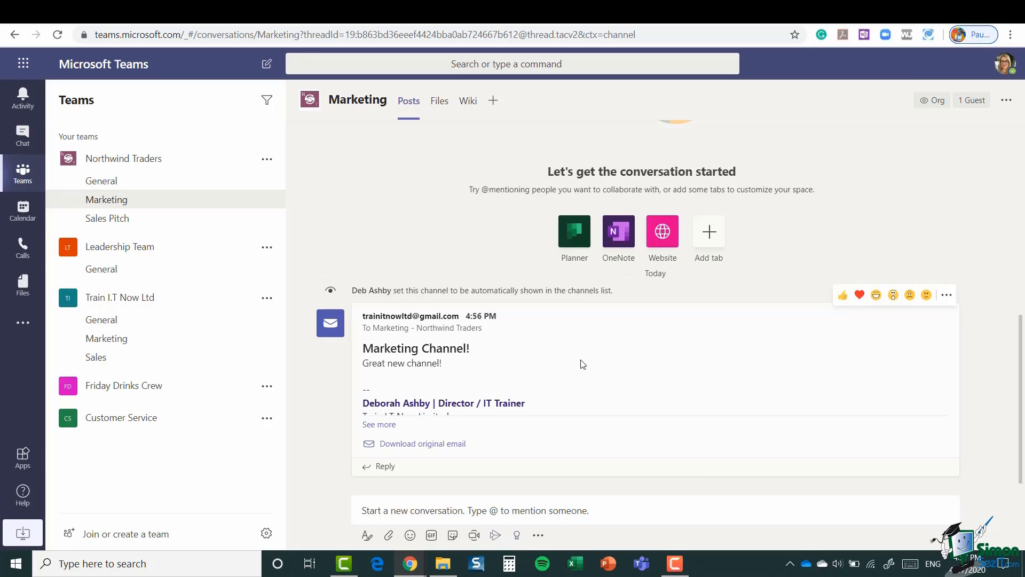
{"action": "left_click", "coordinate": [267, 200]}
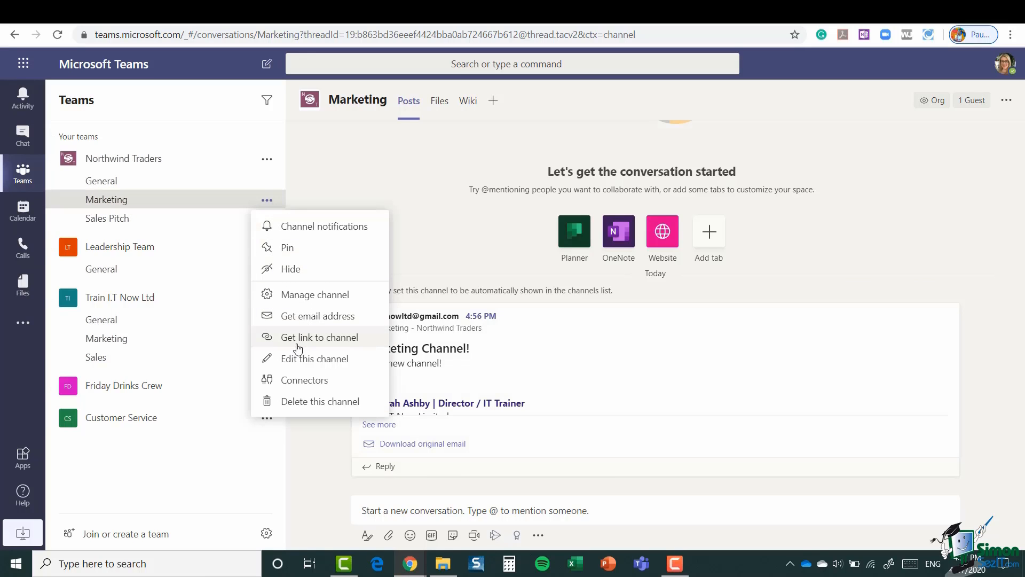
{"action": "left_click", "coordinate": [333, 346]}
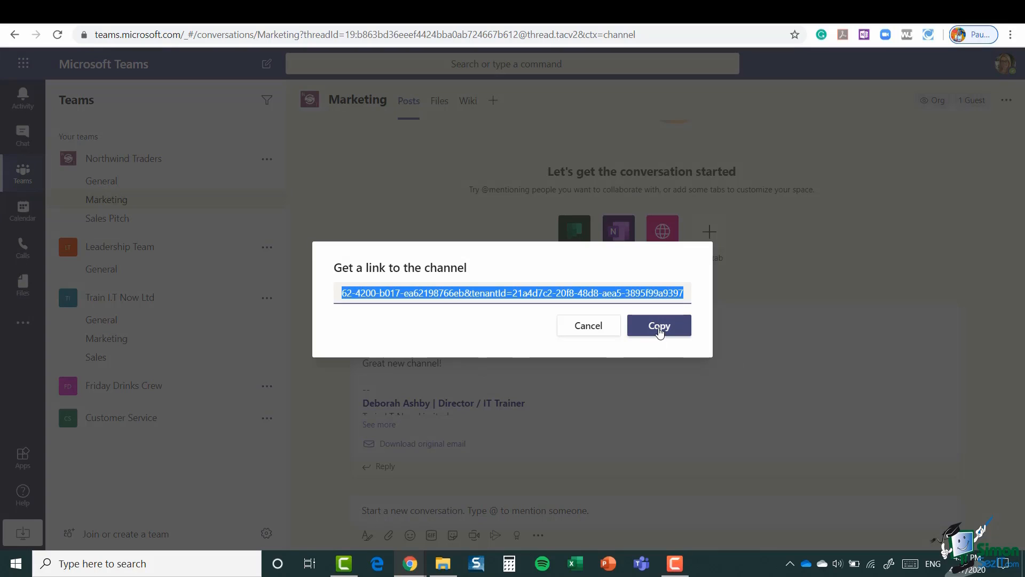
{"action": "left_click", "coordinate": [587, 329]}
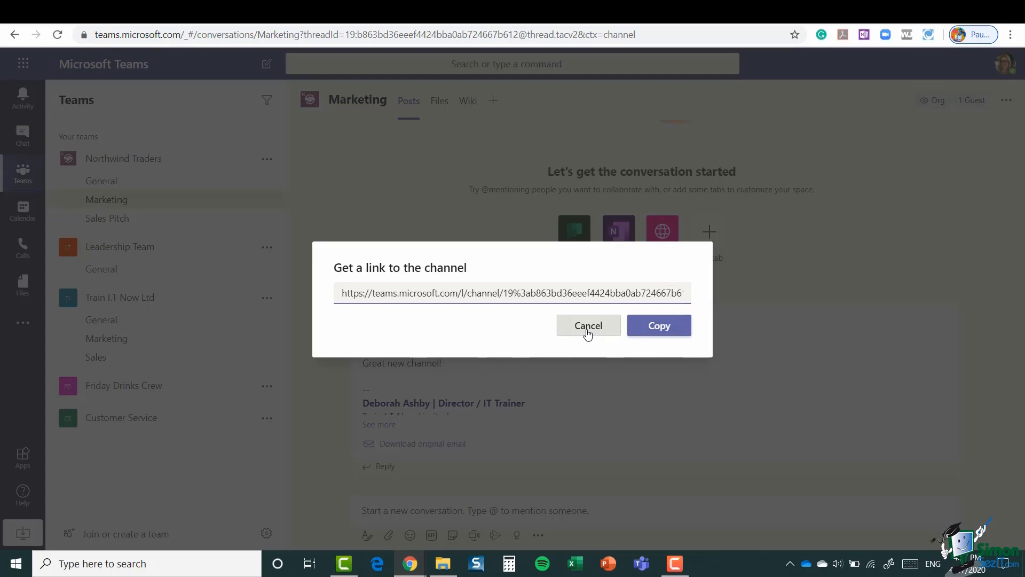
{"action": "left_click", "coordinate": [267, 200]}
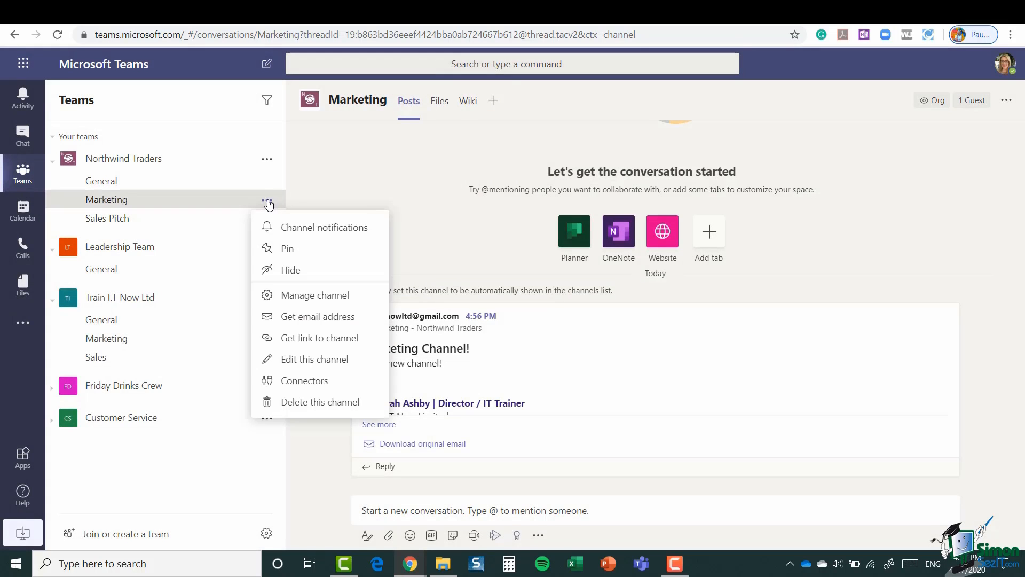
{"action": "left_click", "coordinate": [325, 363]}
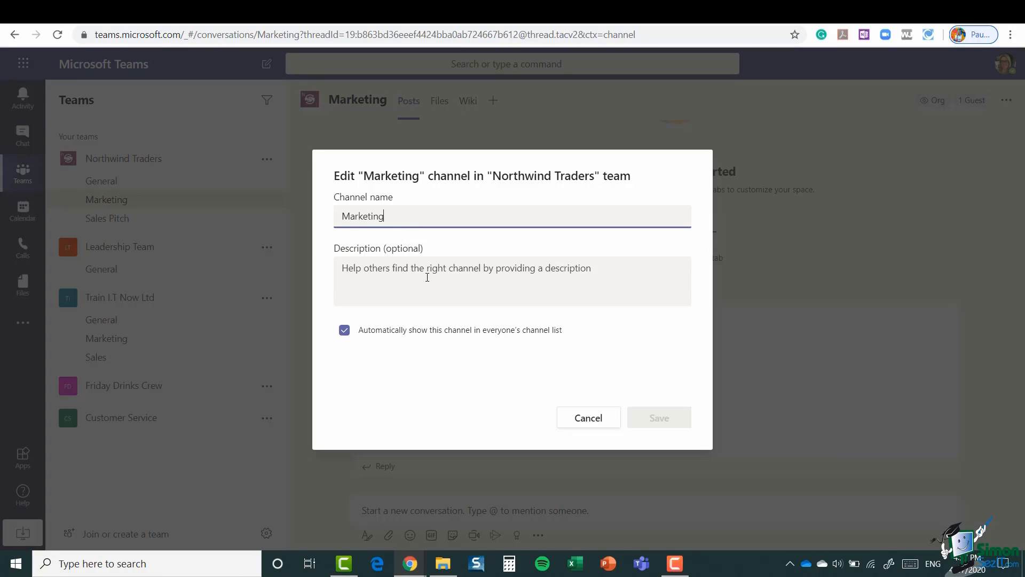
{"action": "left_click", "coordinate": [608, 413]}
{"action": "left_click", "coordinate": [268, 201]}
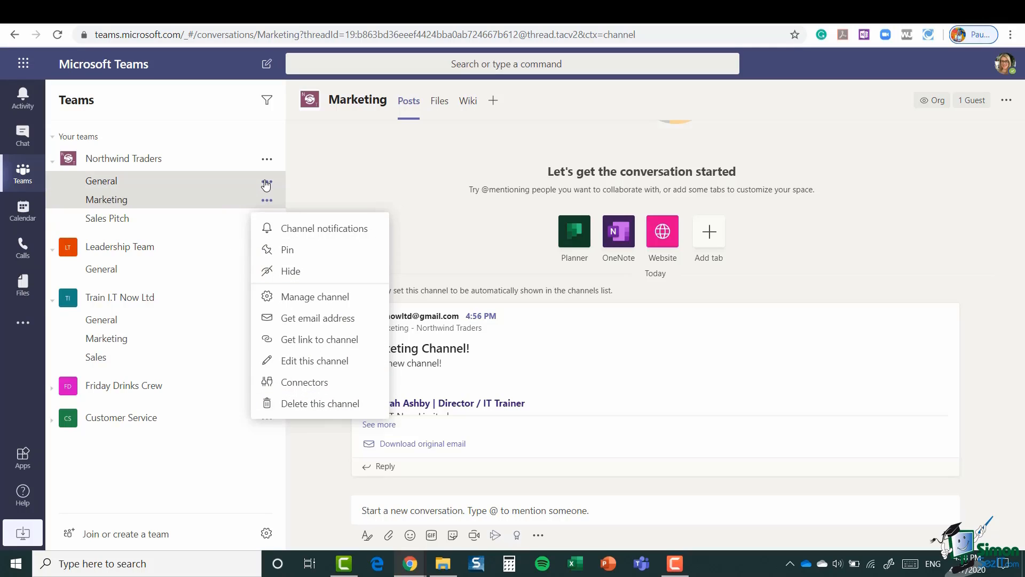
Step: Compare the General channel's options menu with the Marketing channel's options menu
{"action": "left_click", "coordinate": [266, 181]}
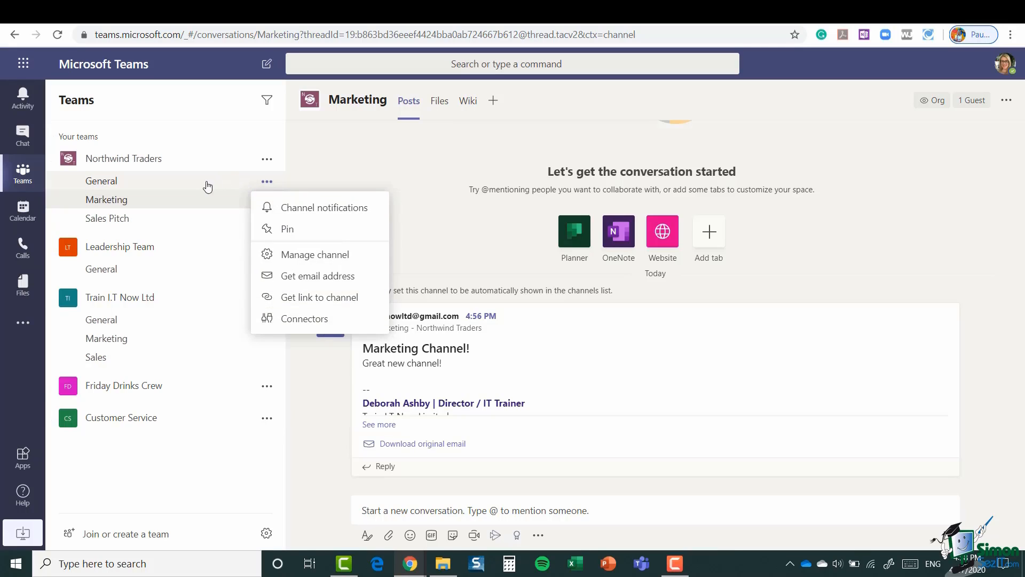
{"action": "left_click", "coordinate": [229, 206]}
{"action": "left_click", "coordinate": [267, 201]}
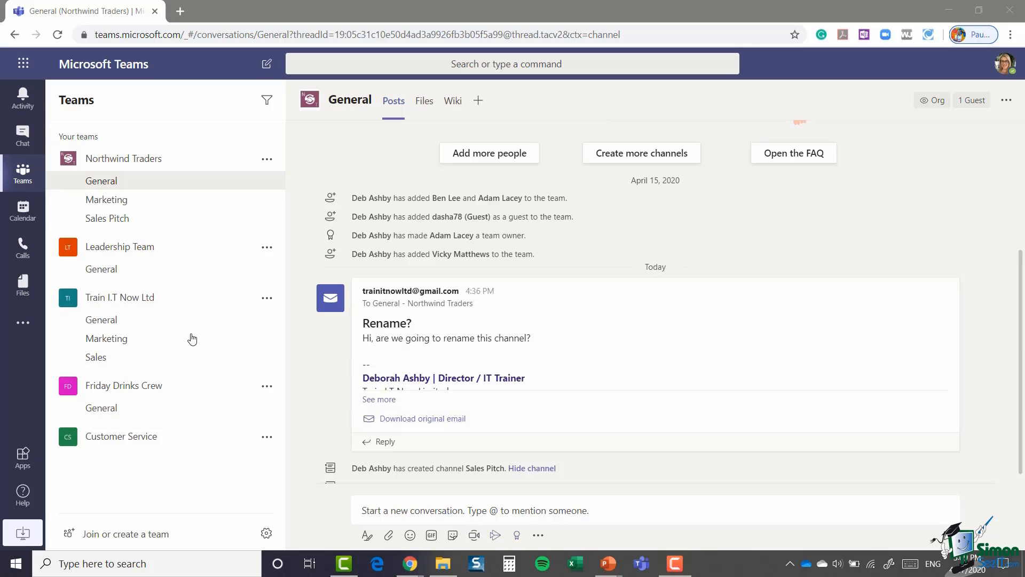
{"action": "left_click", "coordinate": [107, 200]}
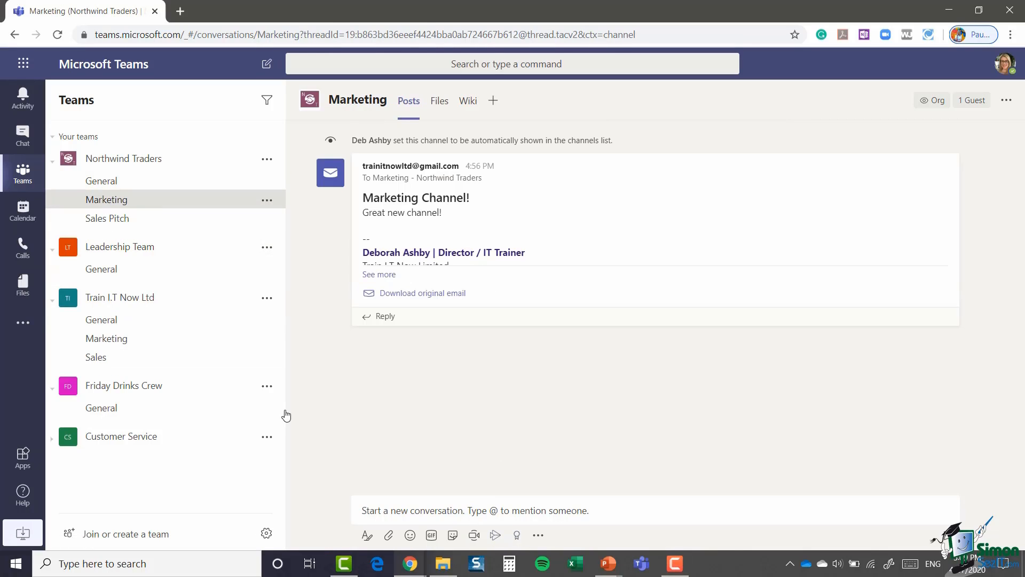
{"action": "left_click", "coordinate": [101, 220]}
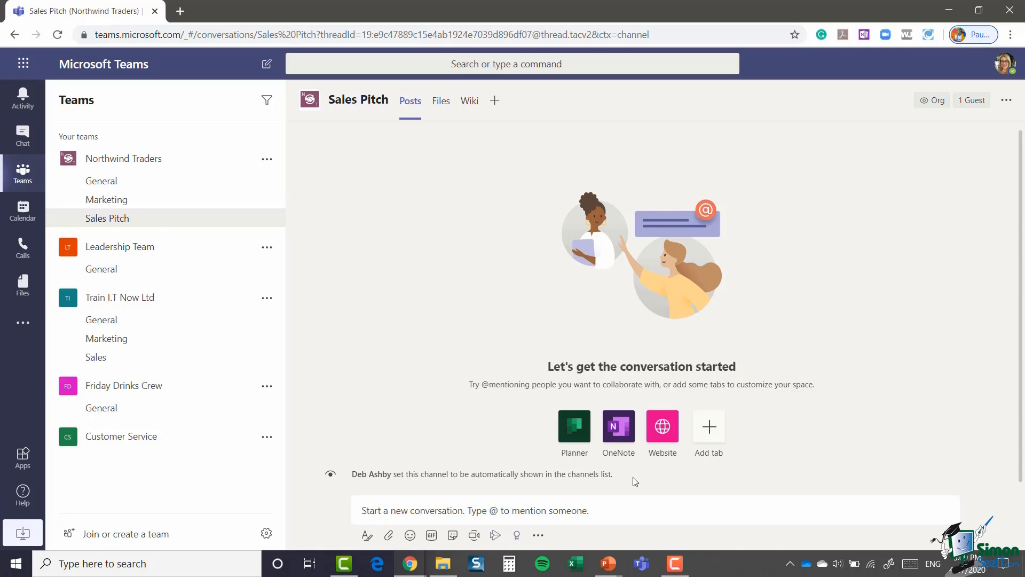
{"action": "left_click", "coordinate": [90, 182]}
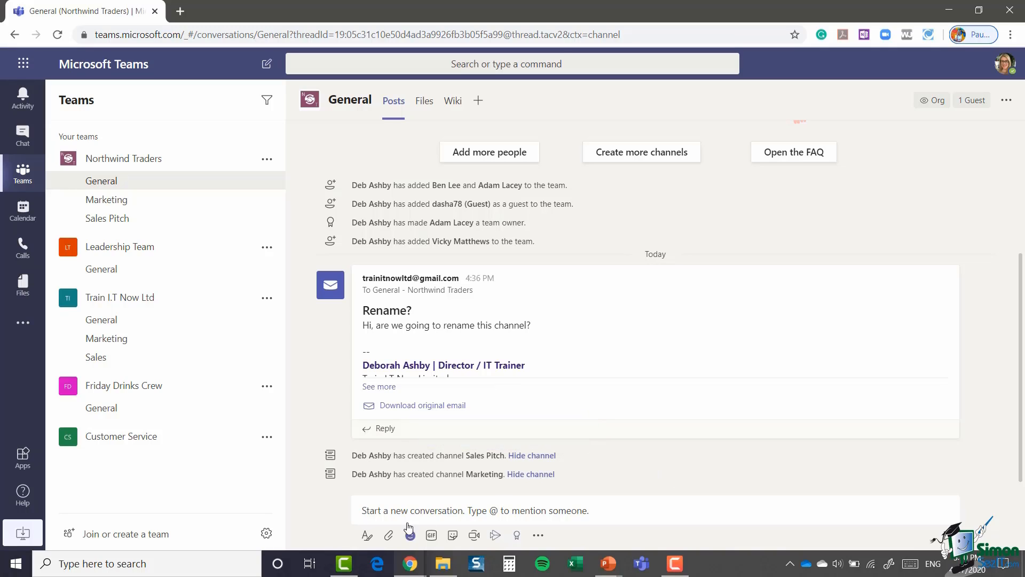
{"action": "left_click", "coordinate": [517, 505]}
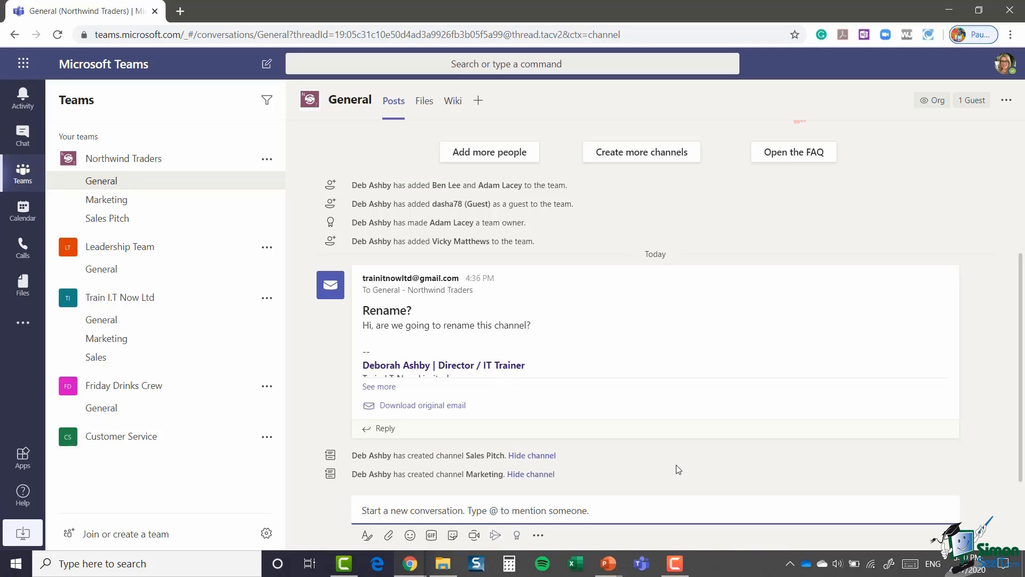
Step: Post the pasted question about the Northwind article on Trading Places to General
{"action": "key", "text": "ctrl+v"}
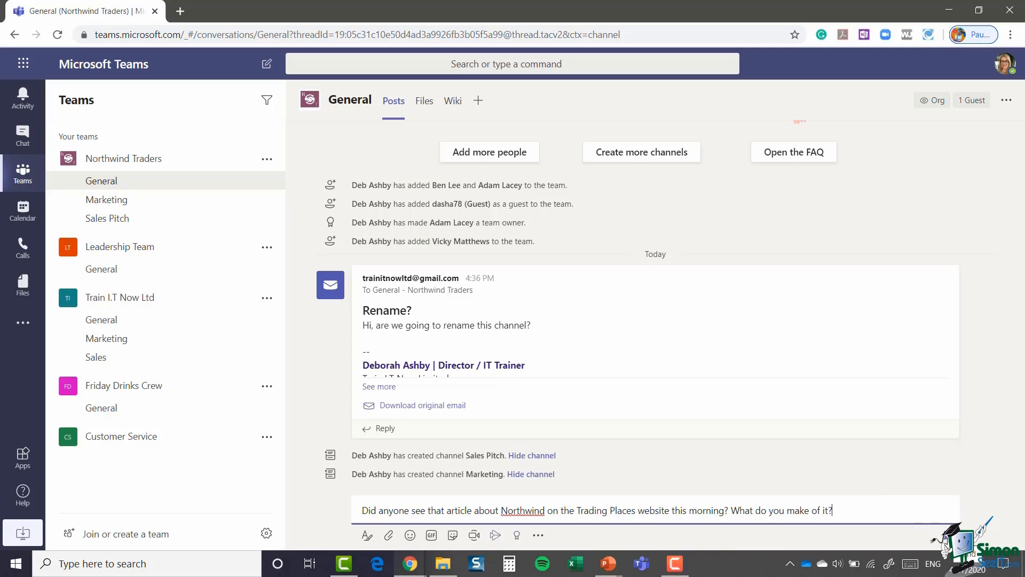
{"action": "key", "text": "Return"}
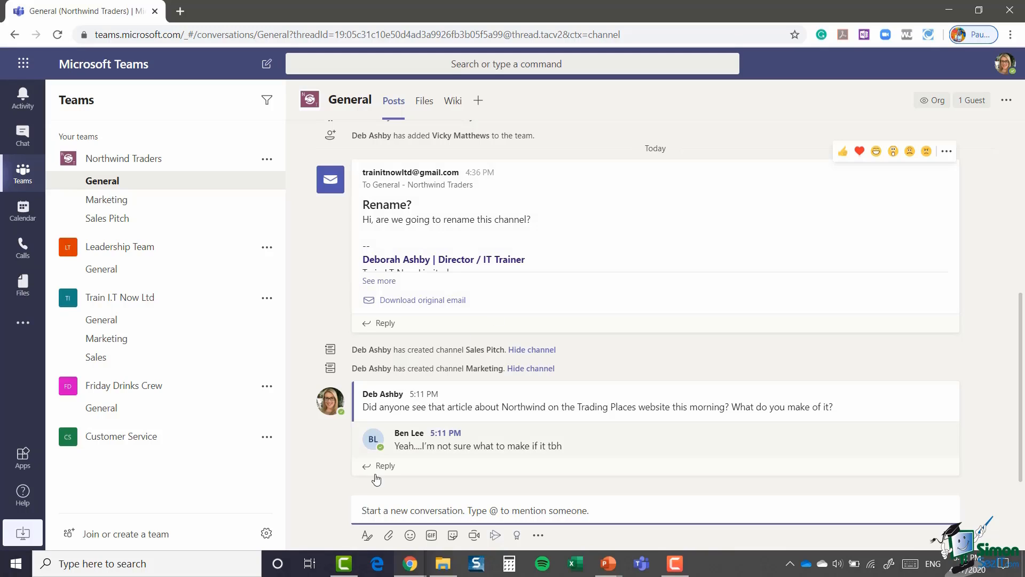
Step: Reply 'Yeah i feel the same. Should we be concerned?' in the thread, then collapse and re-expand replies
{"action": "left_click", "coordinate": [501, 484]}
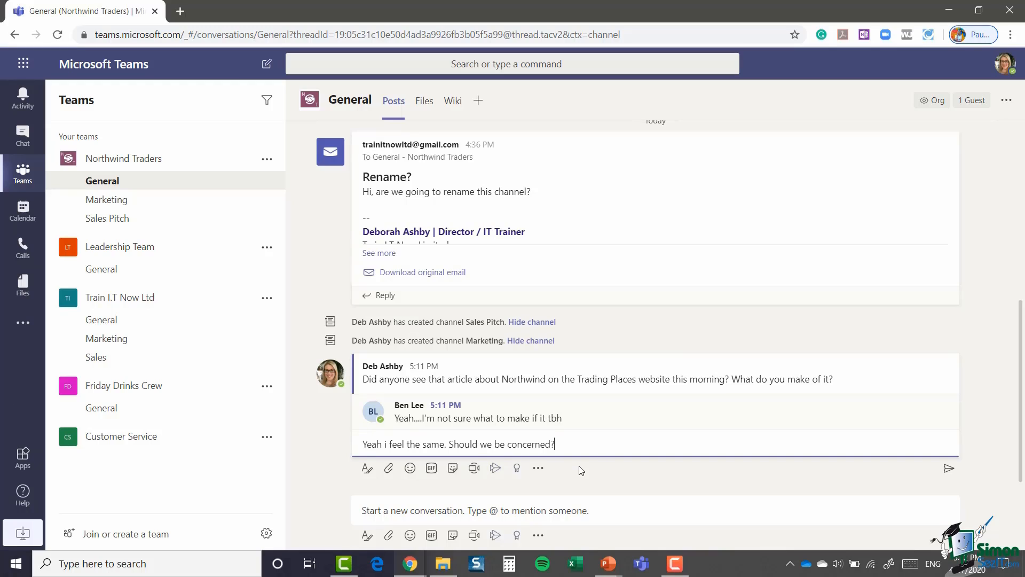
{"action": "key", "text": "Return"}
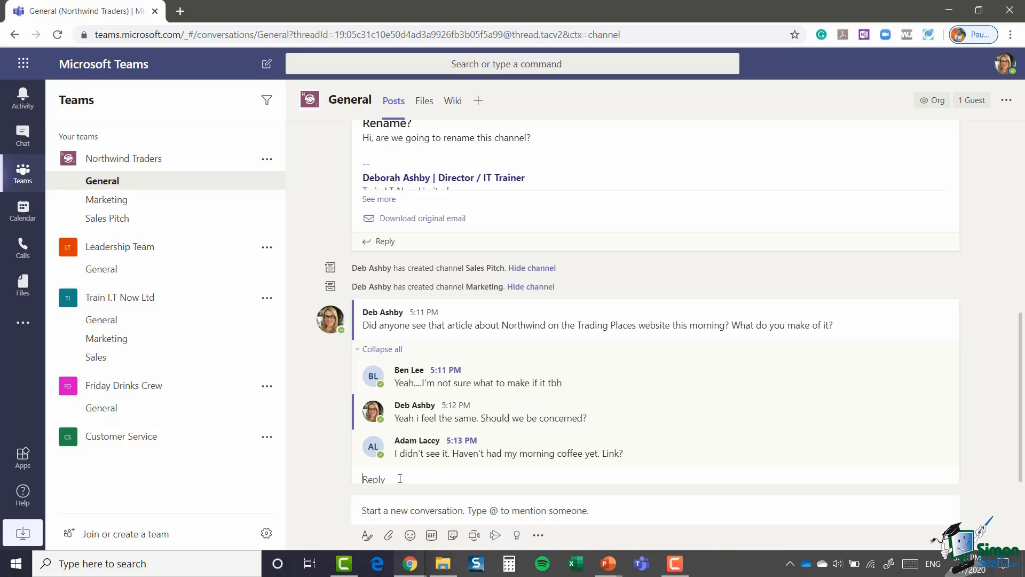
{"action": "left_click", "coordinate": [360, 350]}
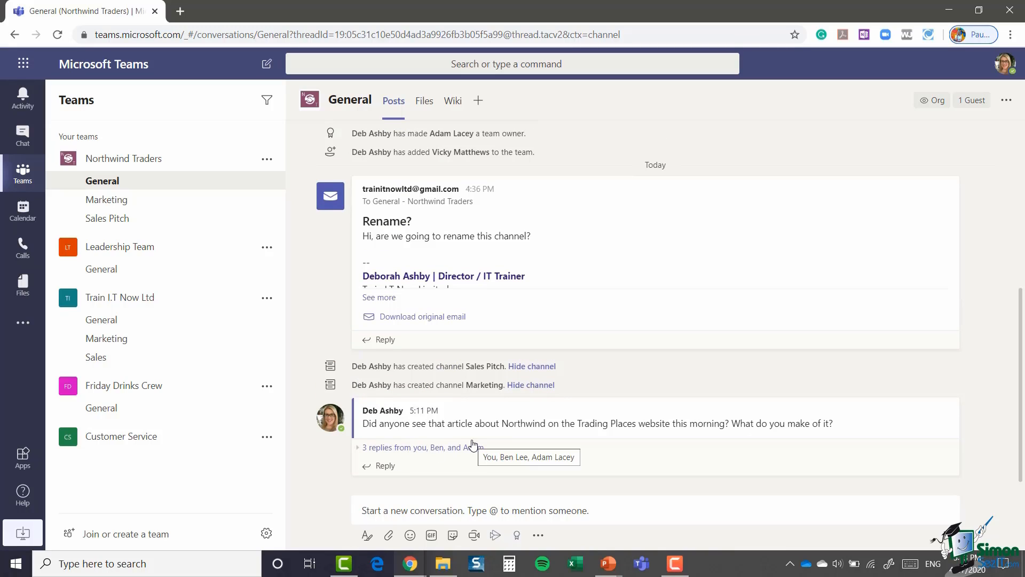
{"action": "left_click", "coordinate": [358, 449]}
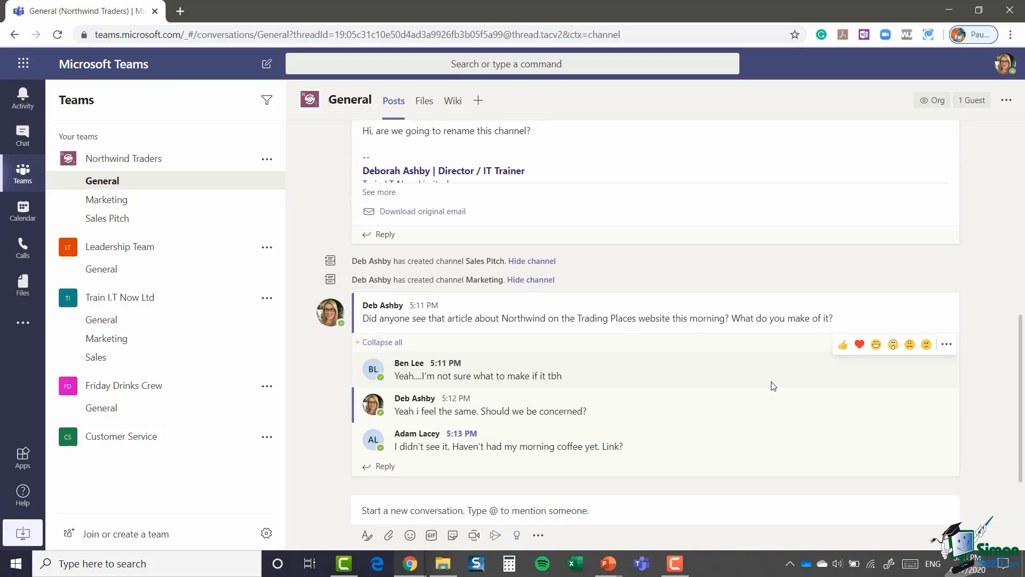
Step: Reply 'OK, let me get it for you....' to the Northwind thread, fixing a typo first
{"action": "left_click", "coordinate": [380, 467]}
{"action": "type", "text": "OK, let me get it fr yo"}
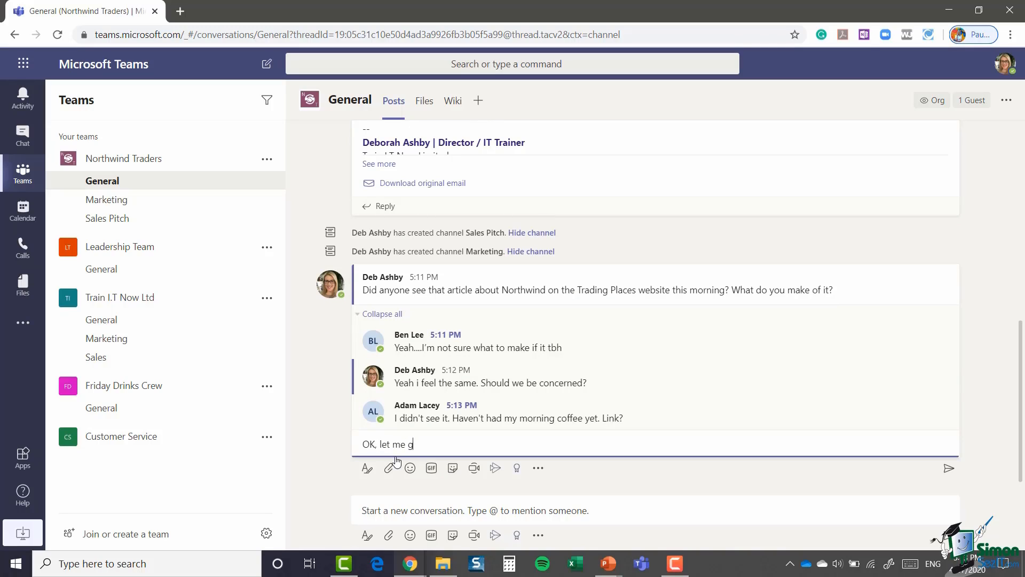
{"action": "key", "text": "BackSpace"}
{"action": "key", "text": "BackSpace"}
{"action": "key", "text": "BackSpace"}
{"action": "key", "text": "BackSpace"}
{"action": "key", "text": "BackSpace"}
{"action": "type", "text": "for you...."}
{"action": "key", "text": "Return"}
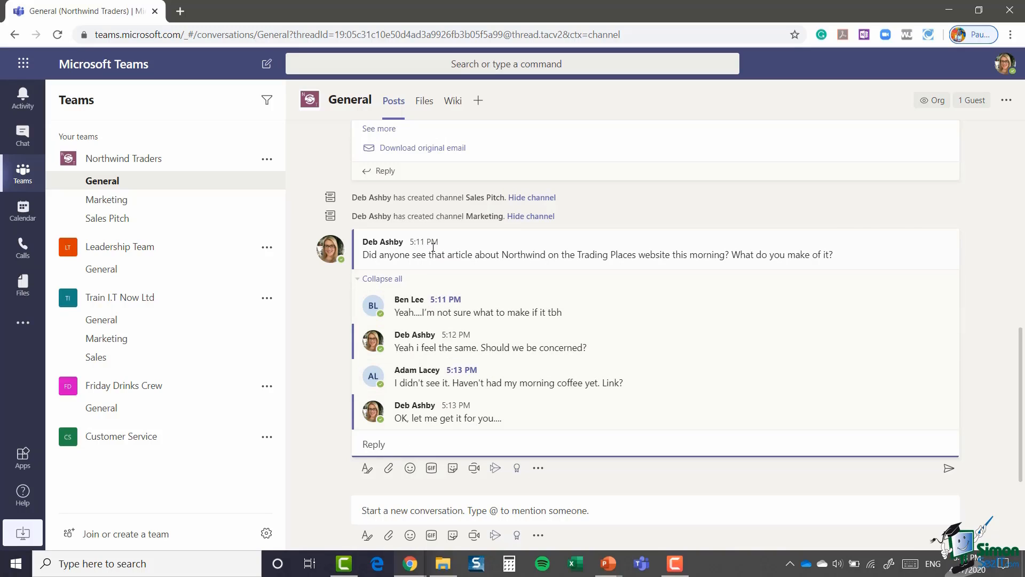
{"action": "mouse_move", "coordinate": [433, 247]}
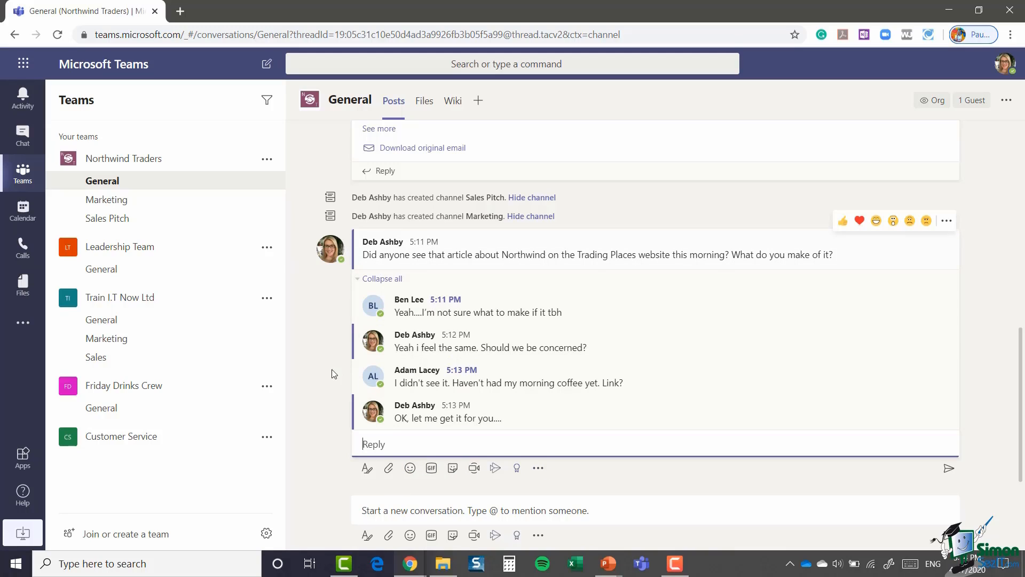
{"action": "left_click", "coordinate": [429, 518]}
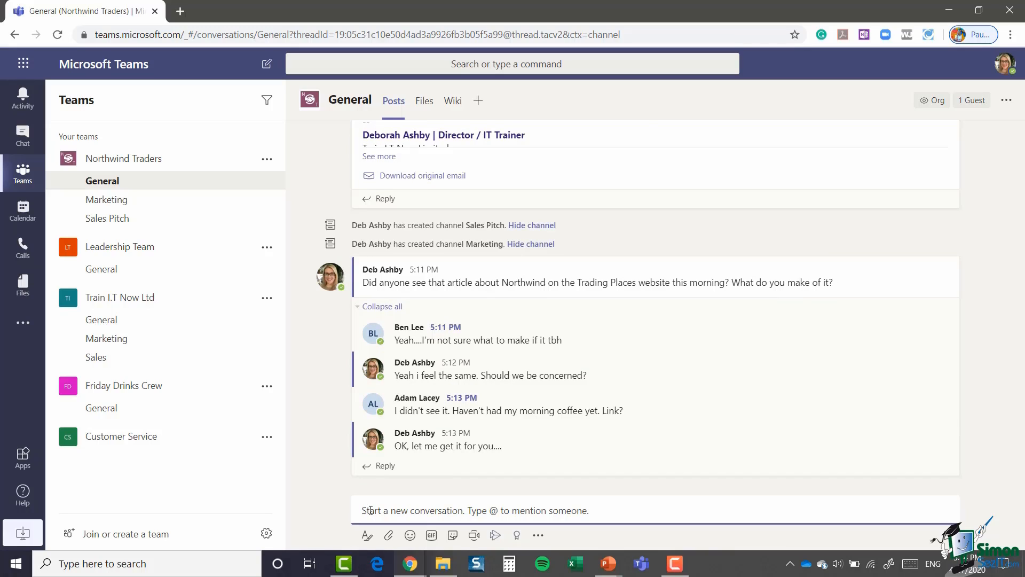
Step: Post 'Change of topic, do you guys have the Trade Report from last month?' in General and expand its replies
{"action": "type", "text": "Change of topic, do you guys have the Trade Report from last month?"}
{"action": "key", "text": "Return"}
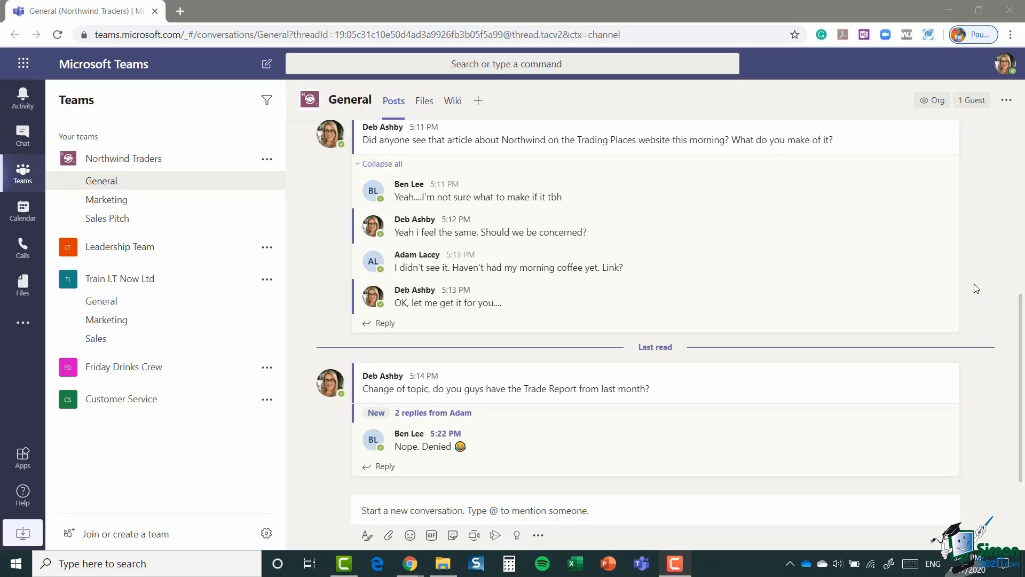
{"action": "left_click", "coordinate": [427, 414]}
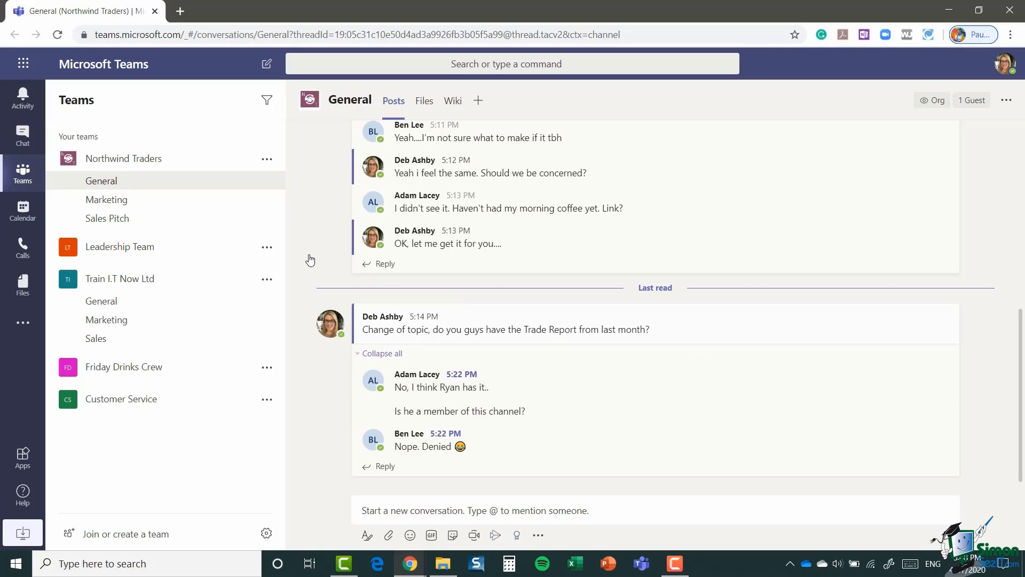
Step: Add the teammate from the Trade Report thread, found by name search, to Northwind Traders as a member
{"action": "left_click", "coordinate": [268, 160]}
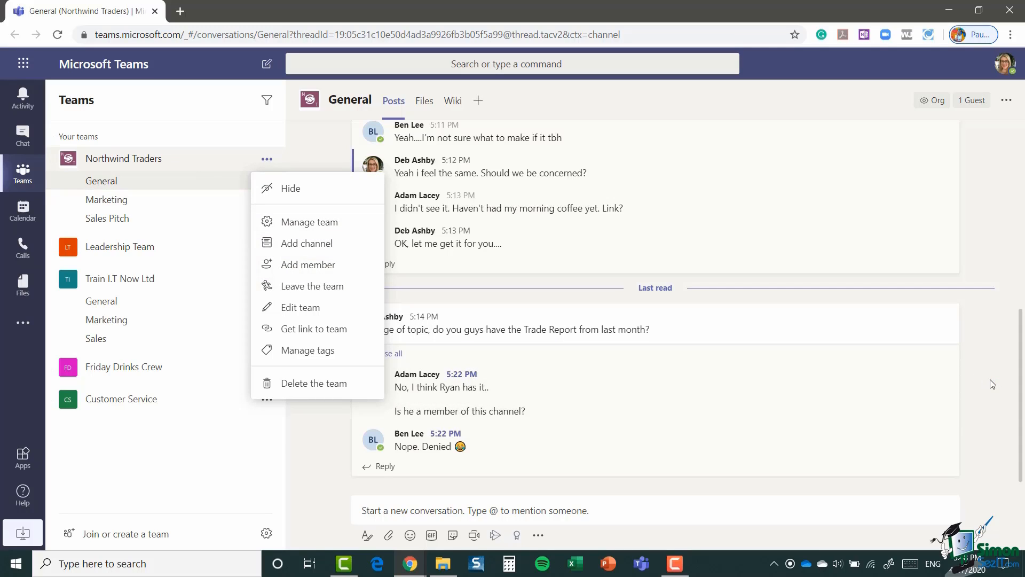
{"action": "left_click", "coordinate": [945, 414]}
{"action": "scroll", "coordinate": [1005, 369], "scroll_direction": "up", "scroll_amount": 5}
{"action": "scroll", "coordinate": [1005, 370], "scroll_direction": "up", "scroll_amount": 5}
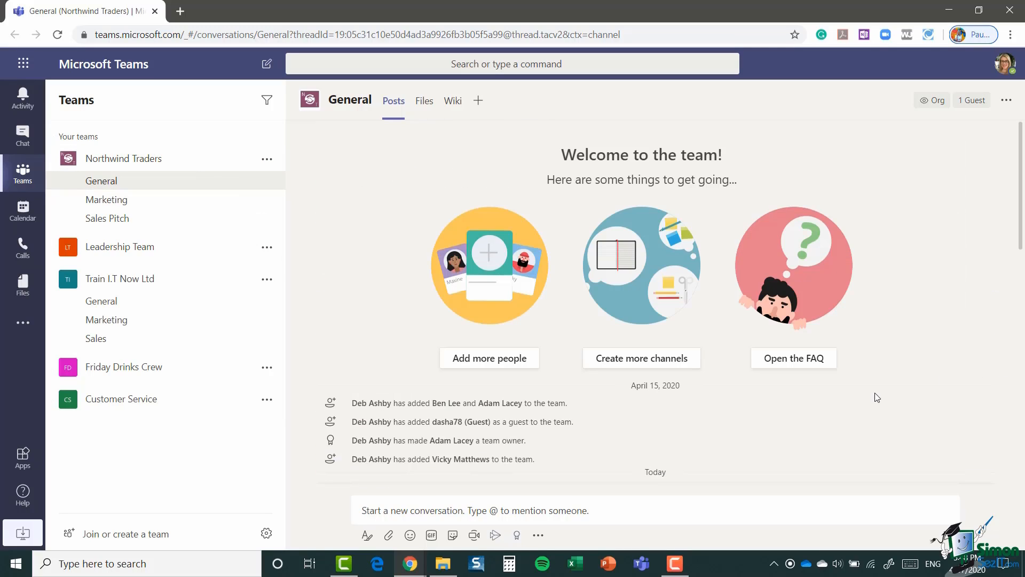
{"action": "left_click", "coordinate": [490, 361]}
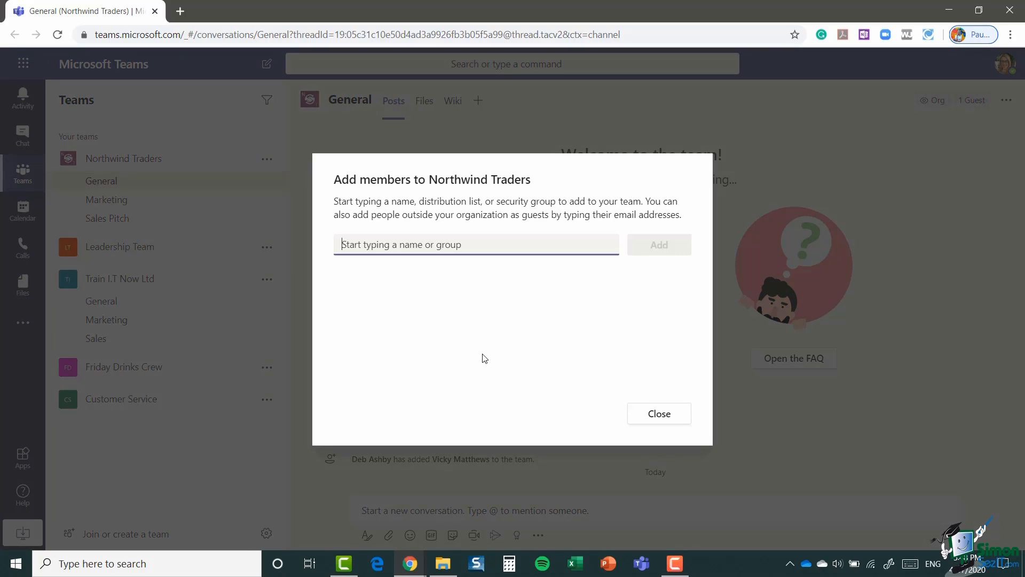
{"action": "type", "text": "ryan"}
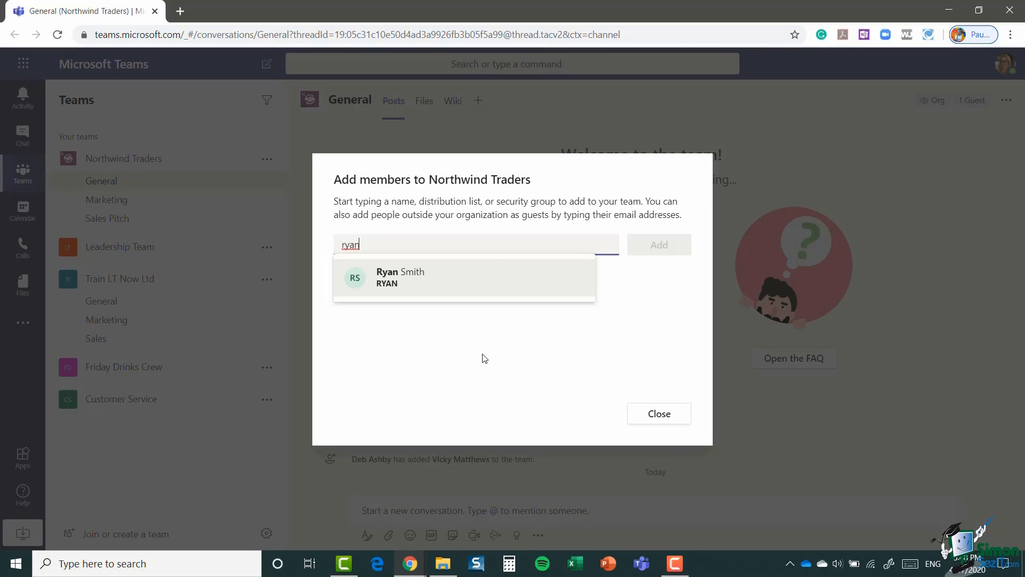
{"action": "left_click", "coordinate": [430, 285]}
{"action": "left_click", "coordinate": [656, 254]}
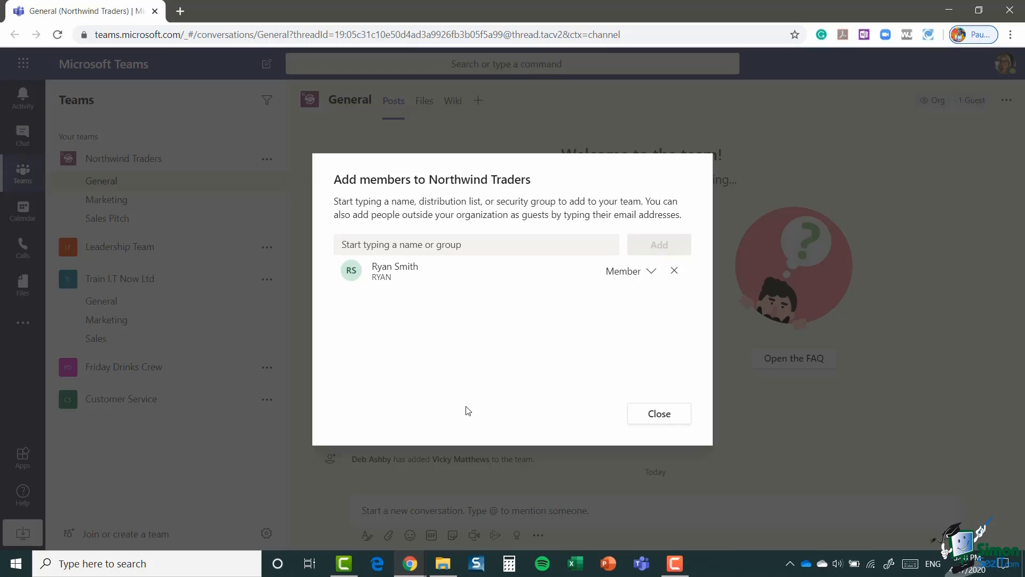
{"action": "left_click", "coordinate": [662, 414]}
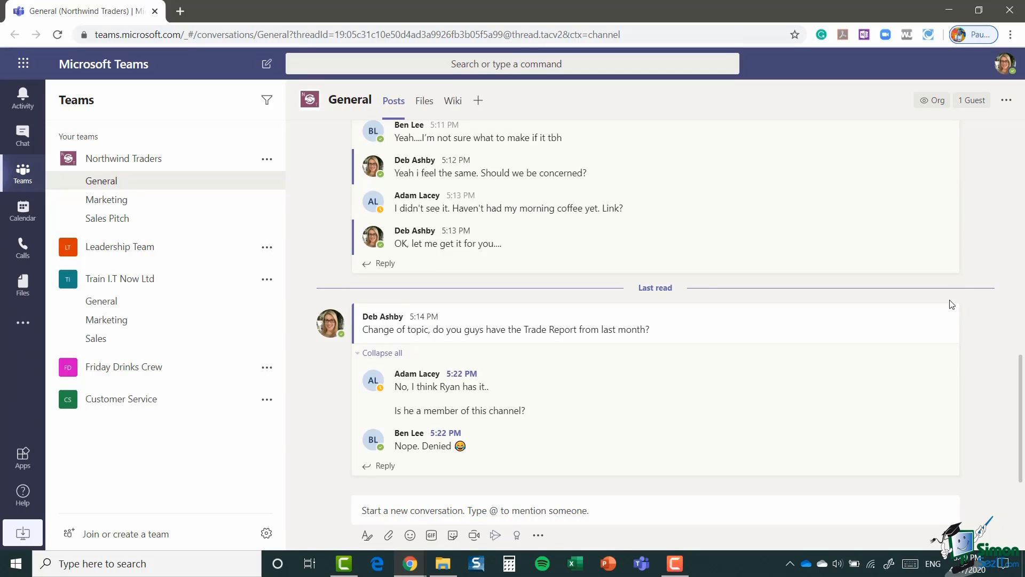
{"action": "left_click", "coordinate": [382, 467]}
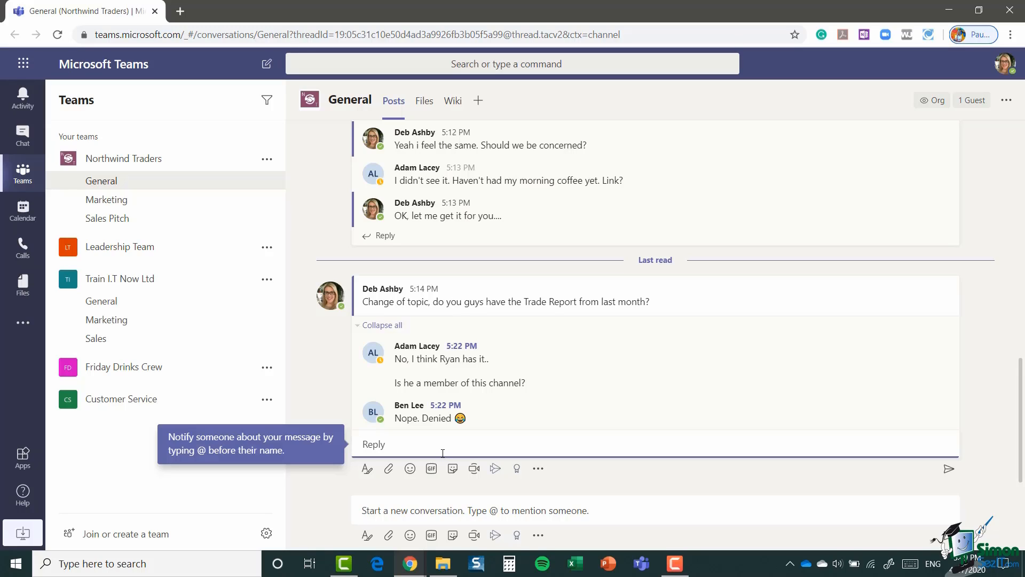
{"action": "type", "text": "@"}
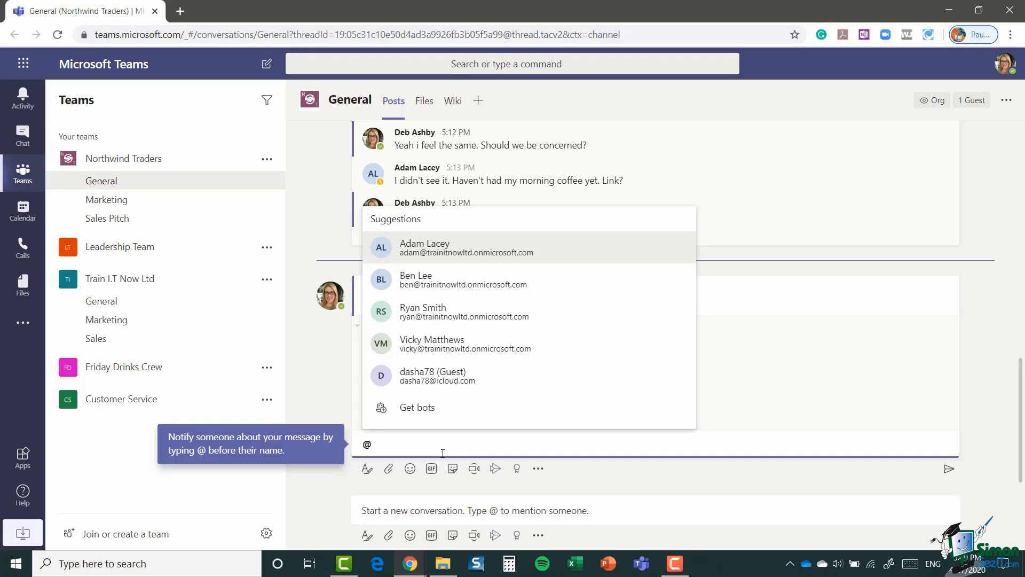
{"action": "type", "text": "ry"}
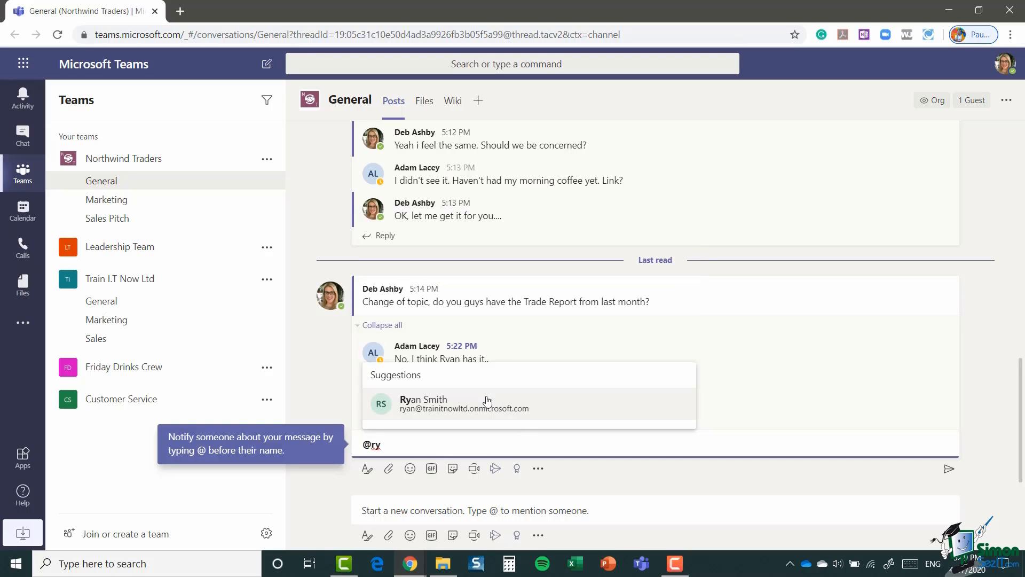
{"action": "left_click", "coordinate": [476, 403]}
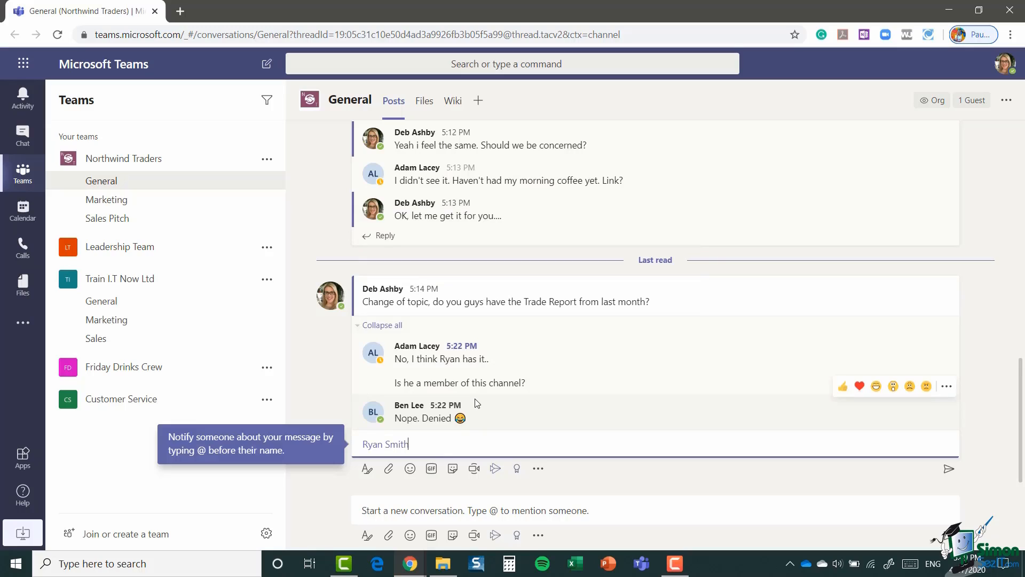
{"action": "type", "text": "Hi Ryan"}
{"action": "type", "text": ", do you ahve t"}
{"action": "key", "text": "BackSpace"}
{"action": "key", "text": "BackSpace"}
{"action": "key", "text": "BackSpace"}
{"action": "key", "text": "BackSpace"}
{"action": "key", "text": "BackSpace"}
{"action": "key", "text": "BackSpace"}
{"action": "type", "text": "have a copy"}
{"action": "key", "text": "BackSpace"}
{"action": "key", "text": "BackSpace"}
{"action": "type", "text": "opy of"}
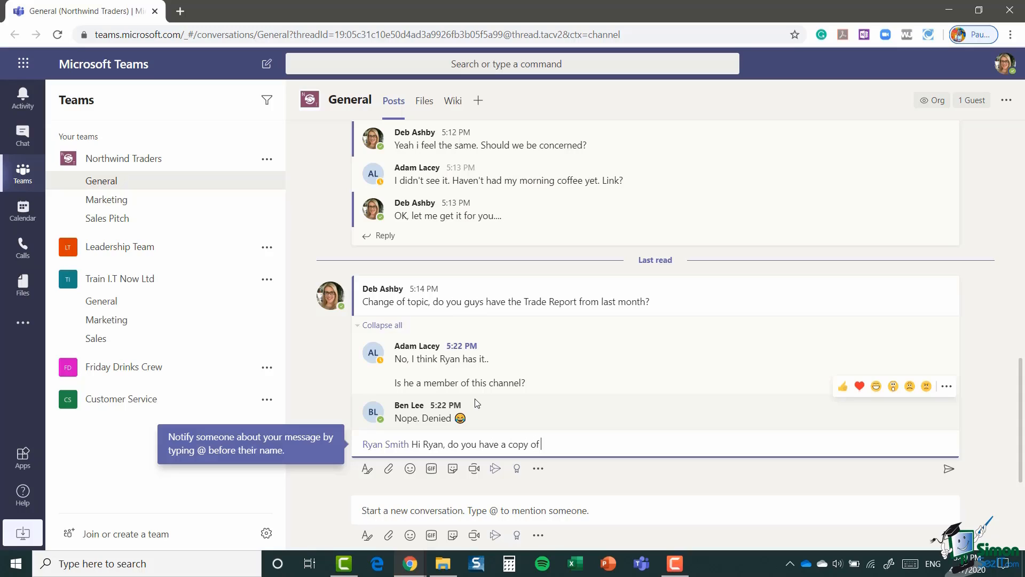
{"action": "type", "text": " the Trade Report?"}
{"action": "key", "text": "Return"}
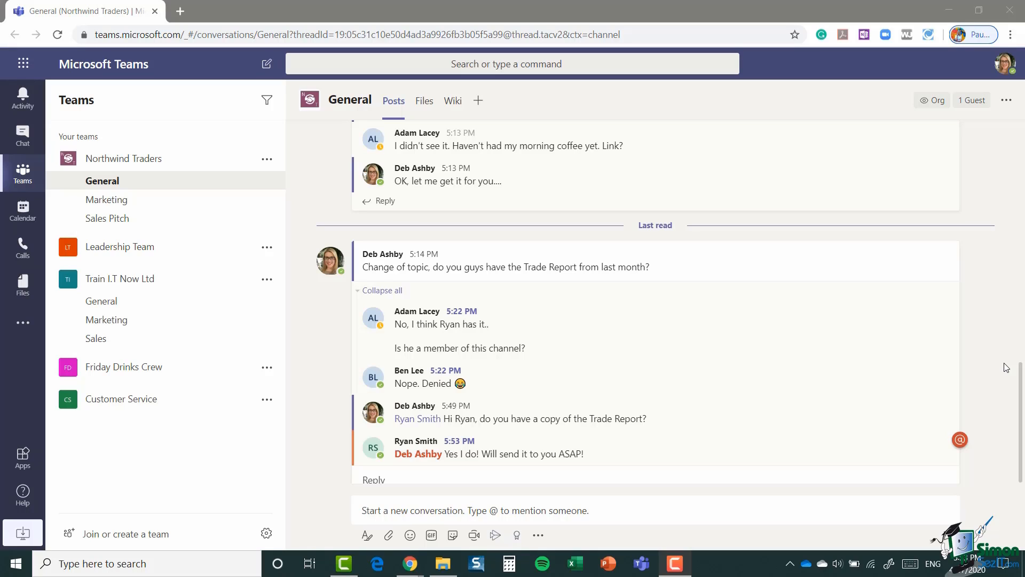
{"action": "left_click", "coordinate": [19, 100]}
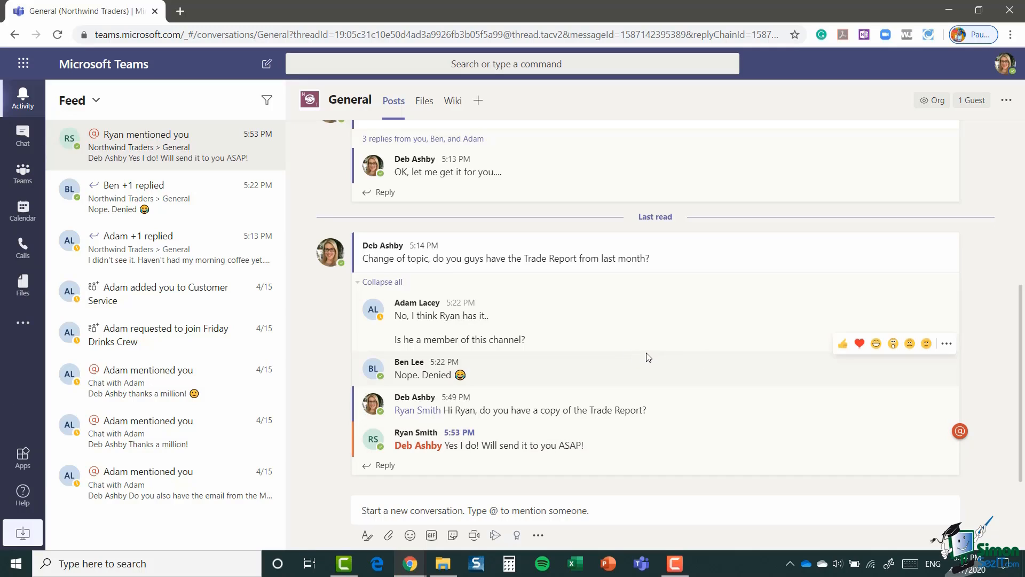
{"action": "left_click", "coordinate": [474, 498]}
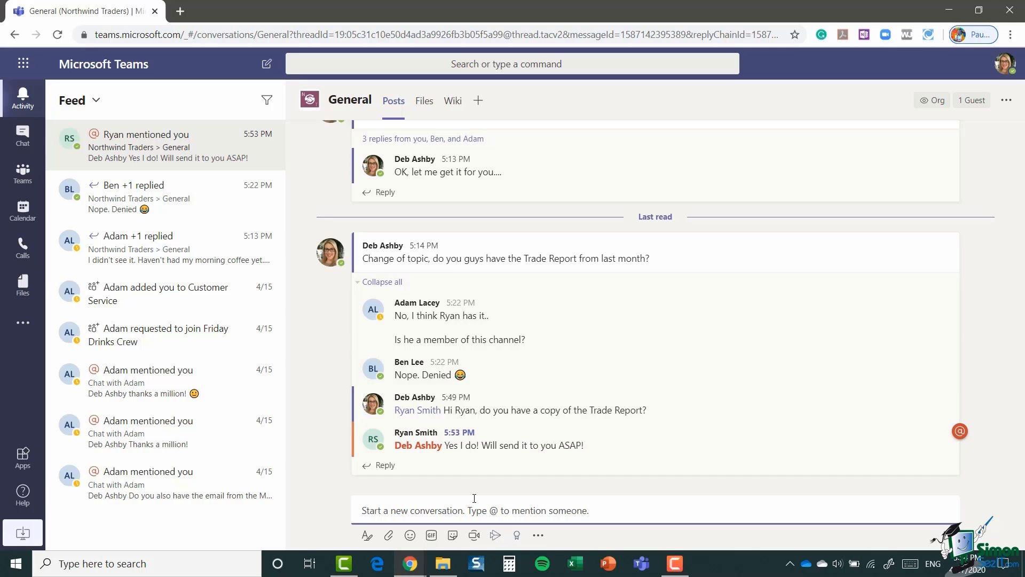
{"action": "type", "text": "@ada"}
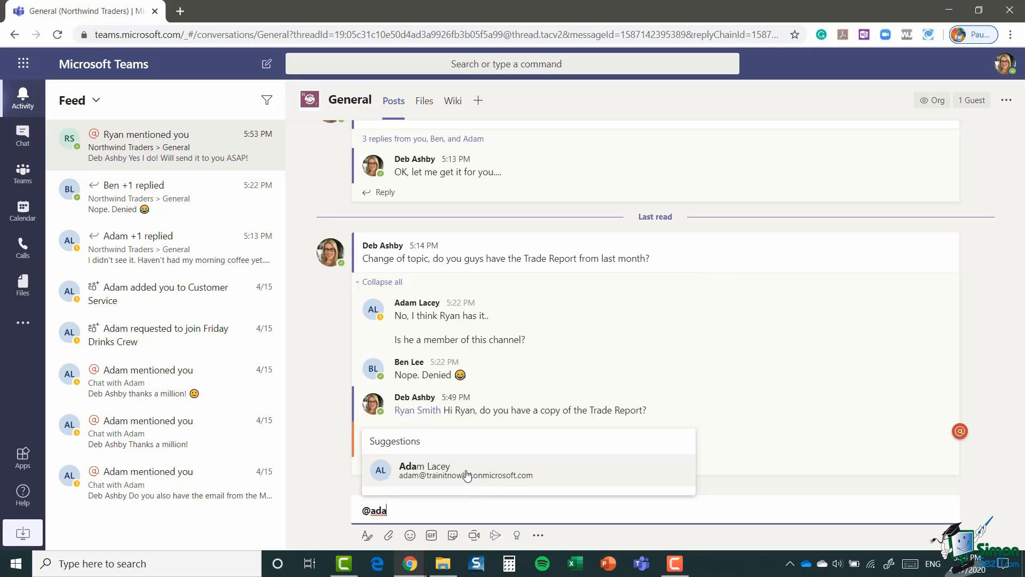
{"action": "left_click", "coordinate": [464, 477]}
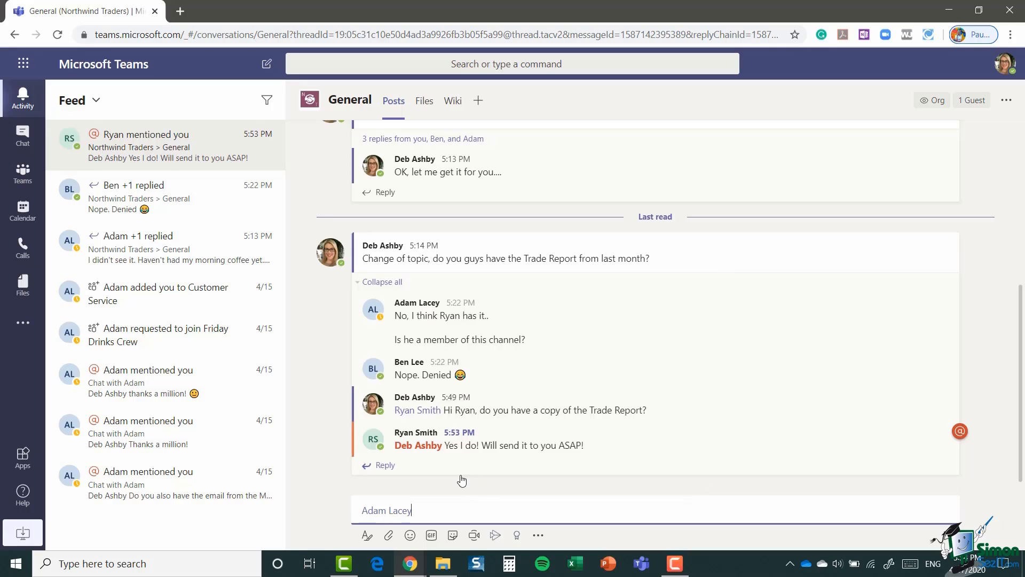
{"action": "type", "text": "@ben"}
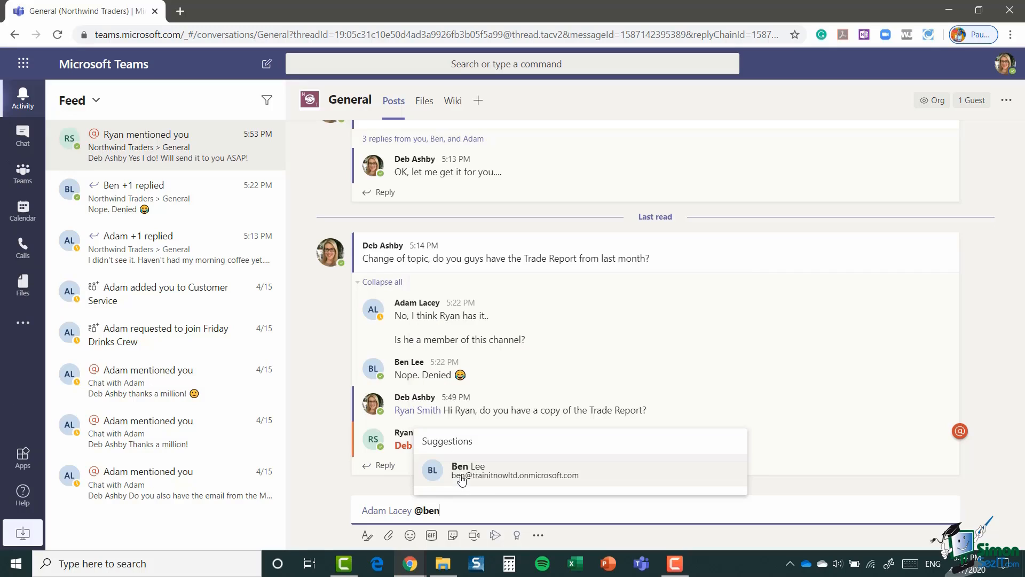
{"action": "left_click", "coordinate": [493, 478]}
{"action": "type", "text": "He's a member now!"}
{"action": "key", "text": "Return"}
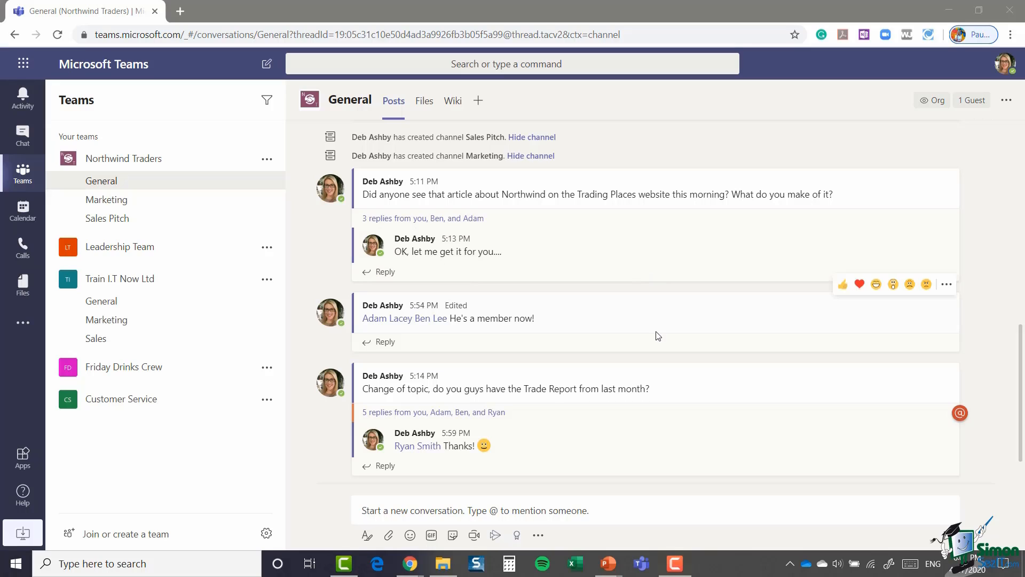
Step: Expand the Trade Report thread's five replies down to the closing 'Thanks!' reply
{"action": "left_click", "coordinate": [401, 412]}
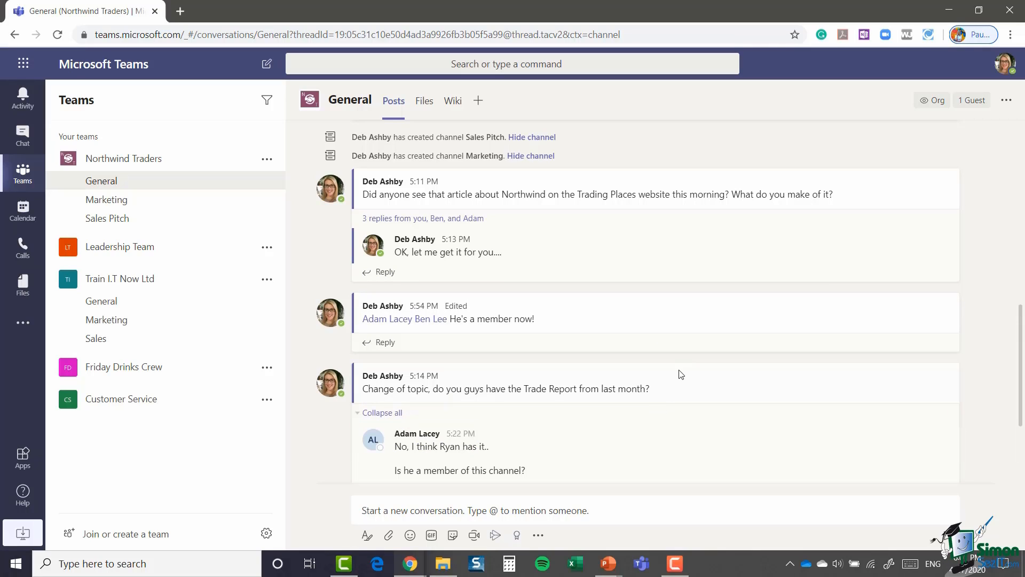
{"action": "scroll", "coordinate": [680, 369], "scroll_direction": "down", "scroll_amount": 1}
{"action": "scroll", "coordinate": [681, 369], "scroll_direction": "down", "scroll_amount": 3}
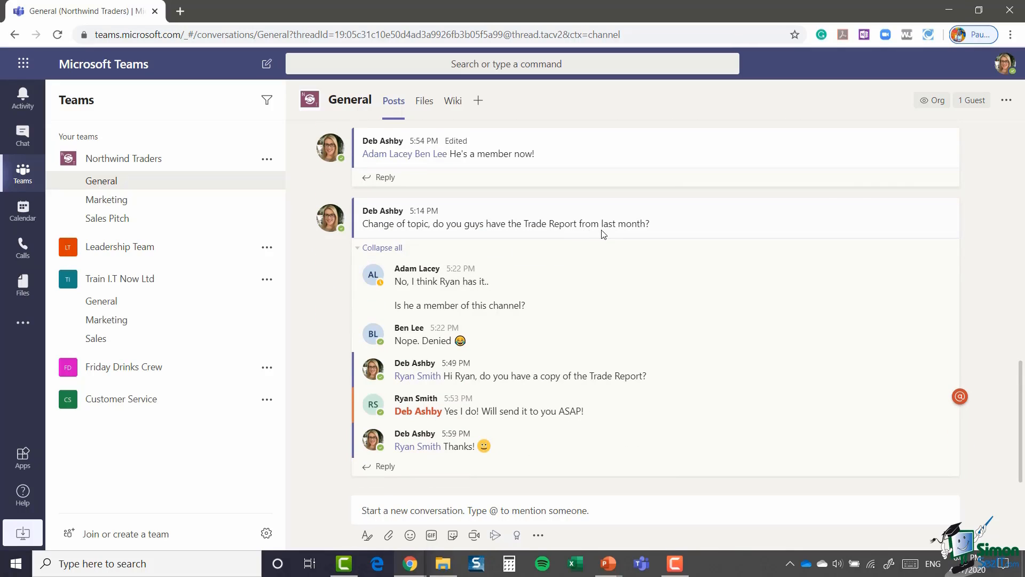
{"action": "mouse_move", "coordinate": [606, 234]}
{"action": "mouse_move", "coordinate": [525, 442]}
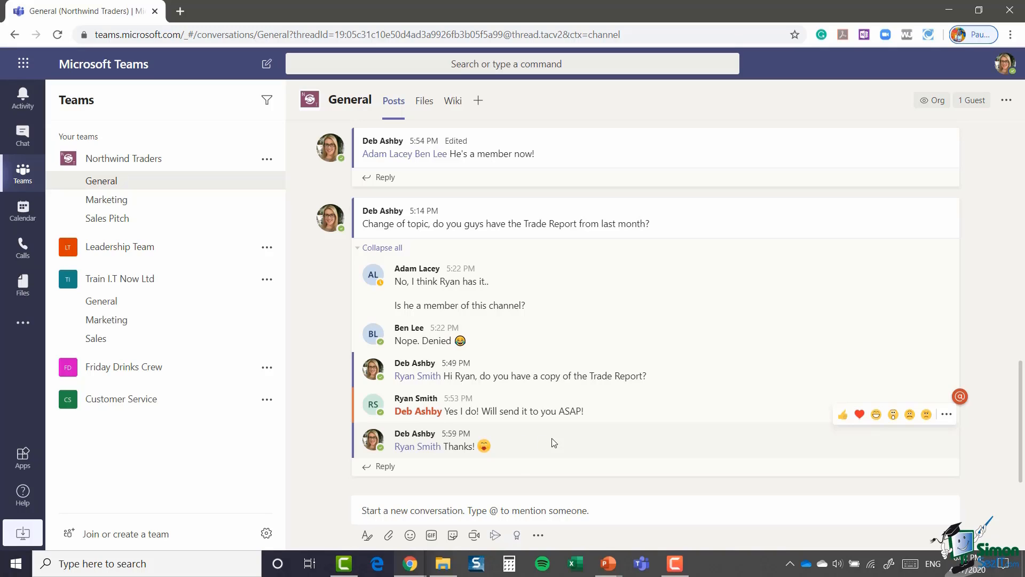
Step: Edit the 'Thanks!' reply so its emoji is replaced with :)
{"action": "left_click", "coordinate": [947, 416]}
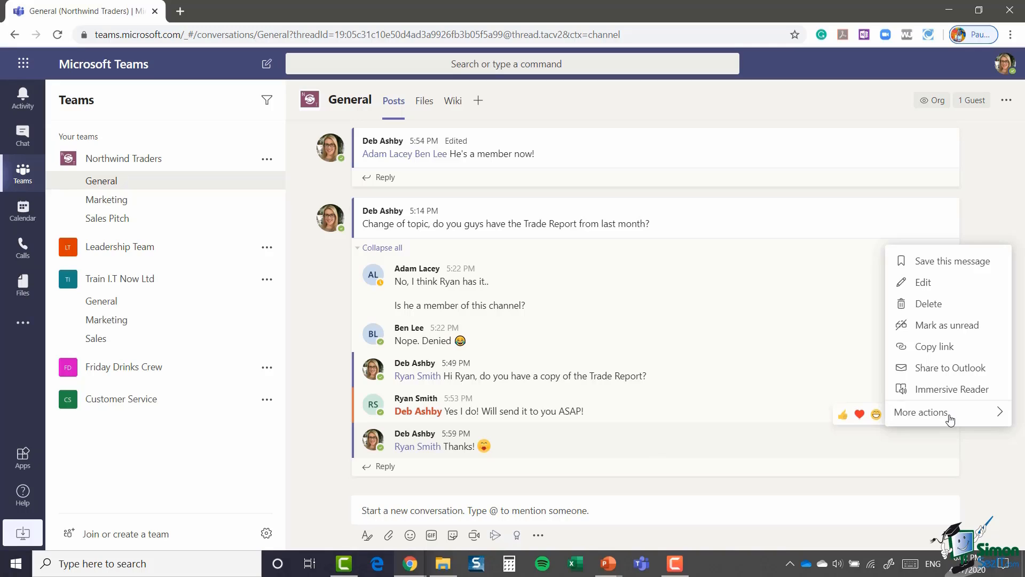
{"action": "left_click", "coordinate": [924, 282]}
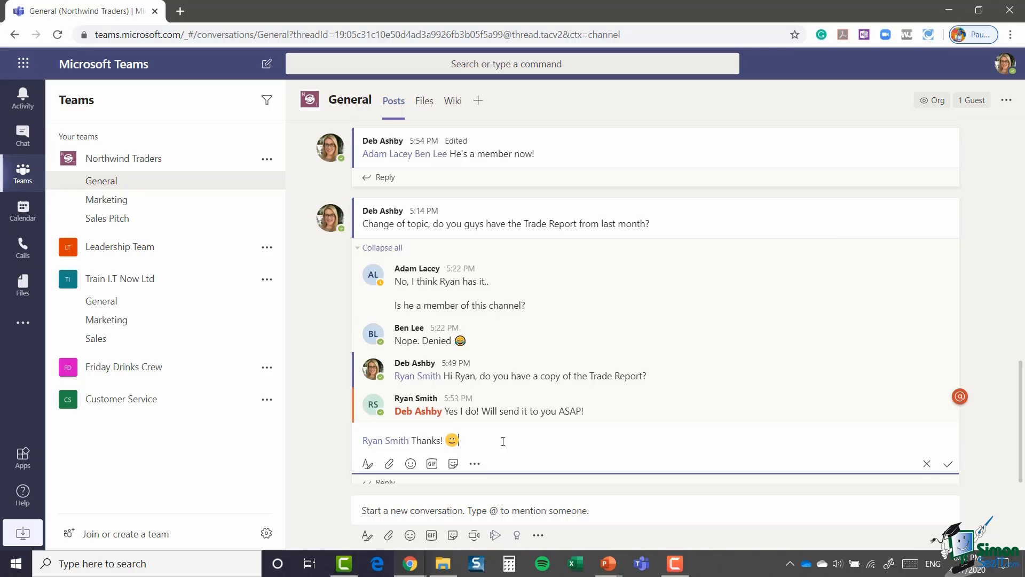
{"action": "key", "text": "BackSpace"}
{"action": "type", "text": ":)"}
{"action": "left_click", "coordinate": [949, 466]}
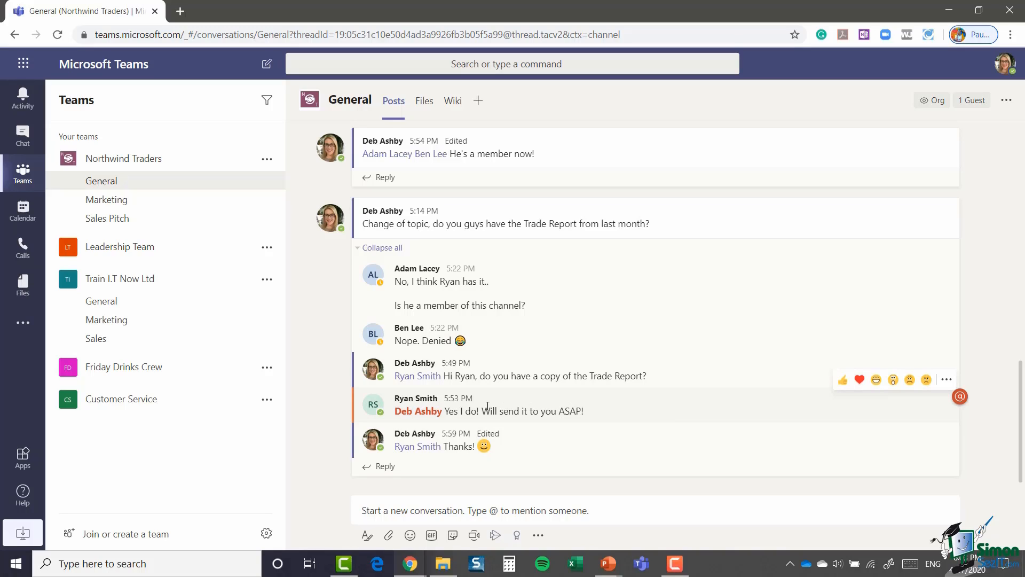
{"action": "mouse_move", "coordinate": [404, 408]}
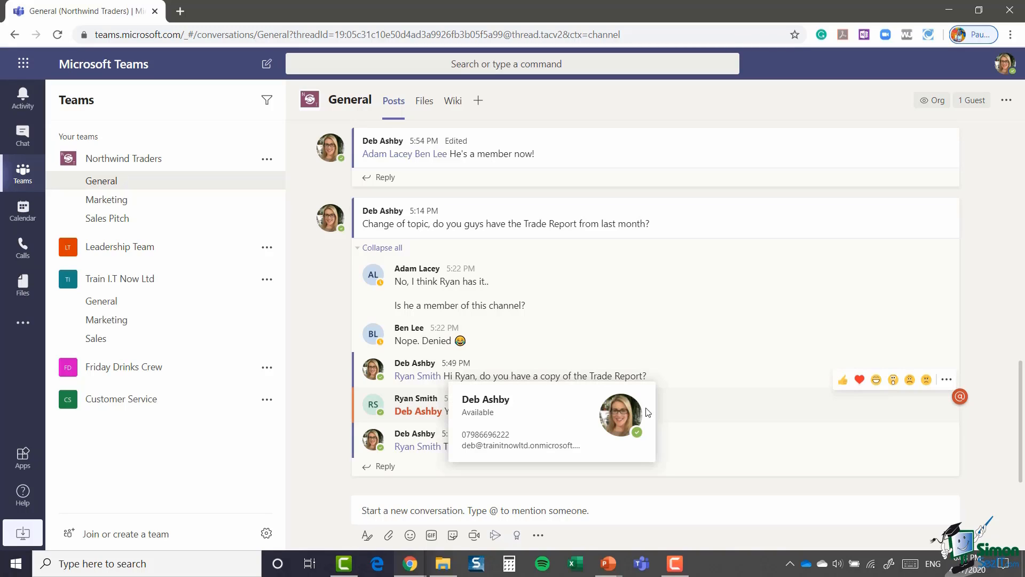
{"action": "left_click", "coordinate": [946, 380]}
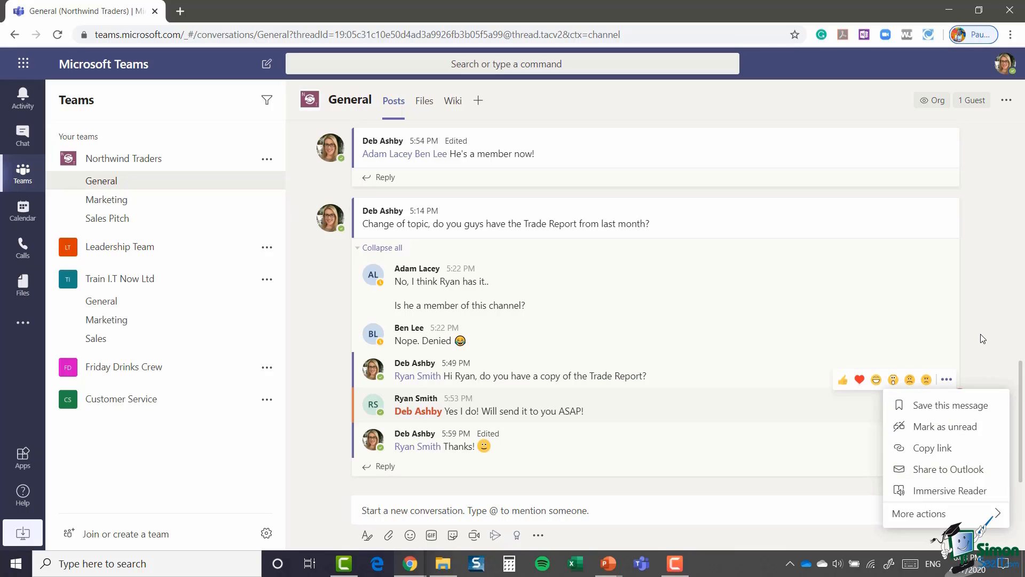
{"action": "left_click", "coordinate": [677, 410]}
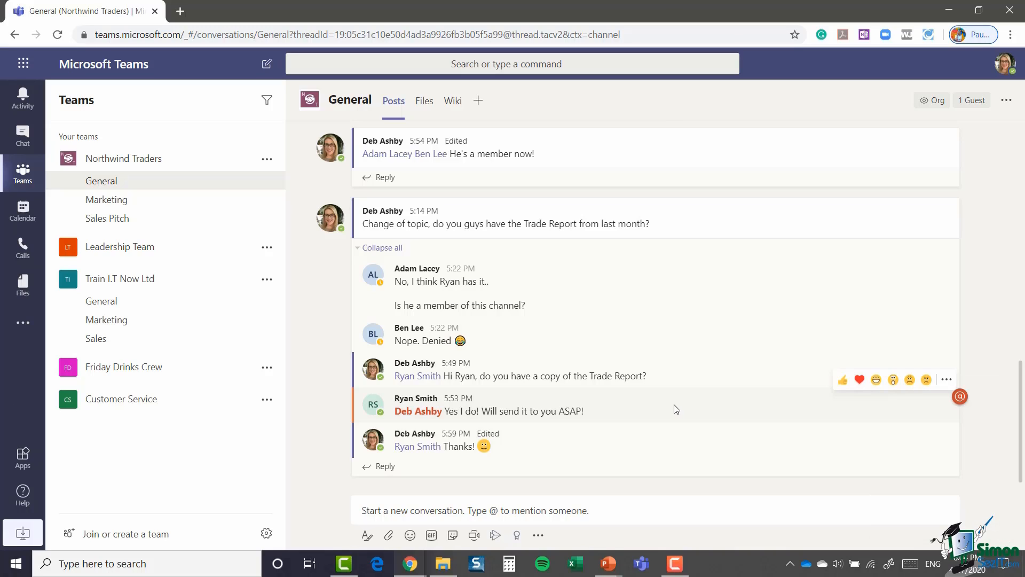
{"action": "scroll", "coordinate": [654, 410], "scroll_direction": "up", "scroll_amount": 4}
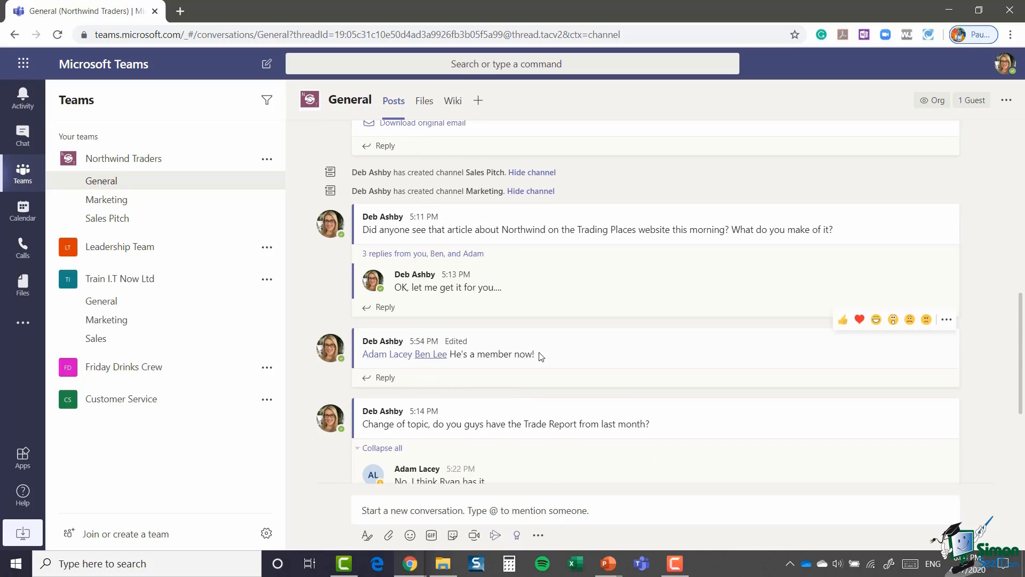
Step: Delete the 'He's a member now!' message
{"action": "left_click", "coordinate": [946, 320]}
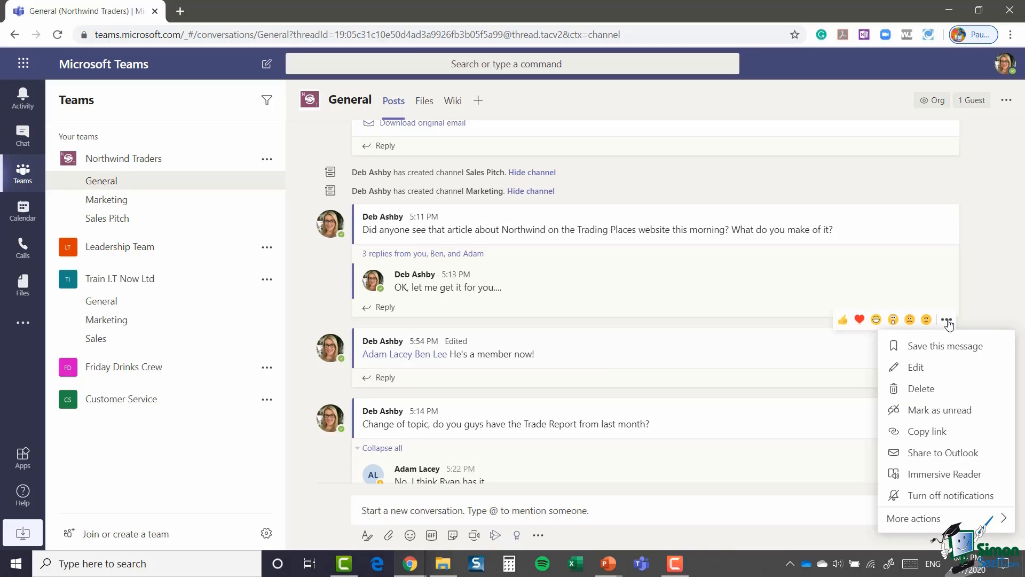
{"action": "left_click", "coordinate": [930, 393]}
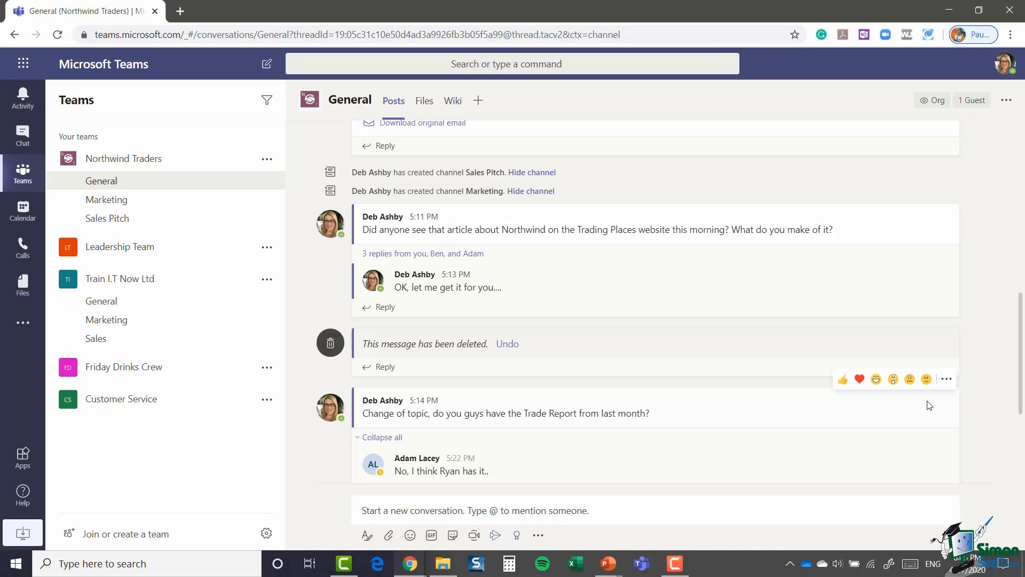
Step: Undo the deletion to bring back the 'He's a member now!' message
{"action": "left_click", "coordinate": [507, 344]}
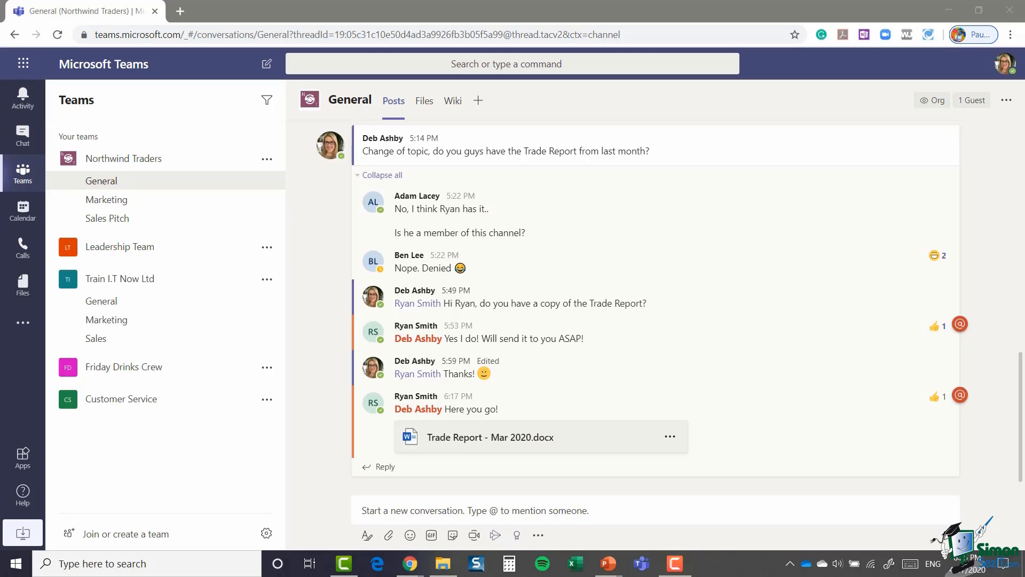
Step: Give the first reply in the Trade Report thread a thumbs-up like
{"action": "mouse_move", "coordinate": [552, 212]}
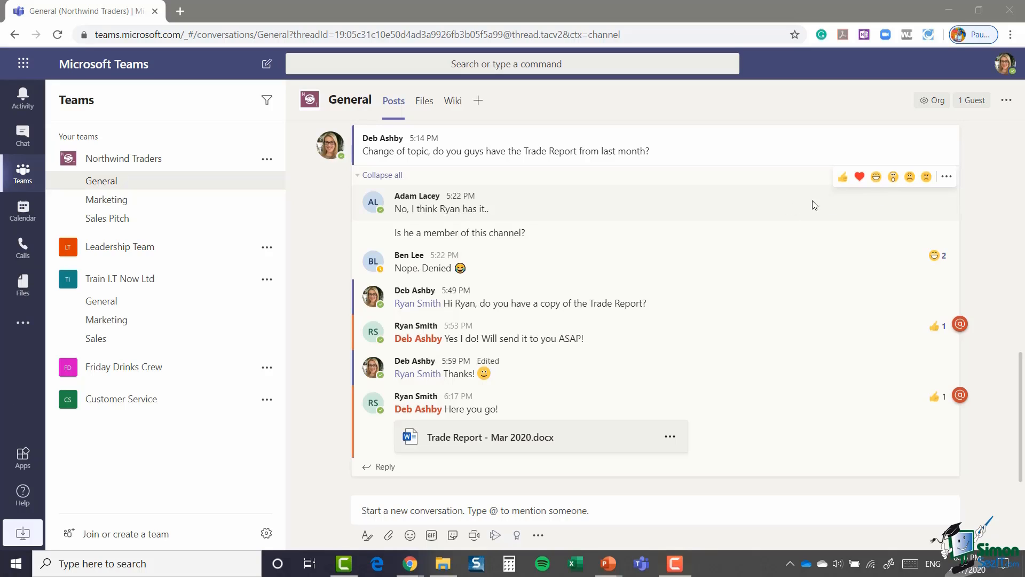
{"action": "left_click", "coordinate": [843, 179]}
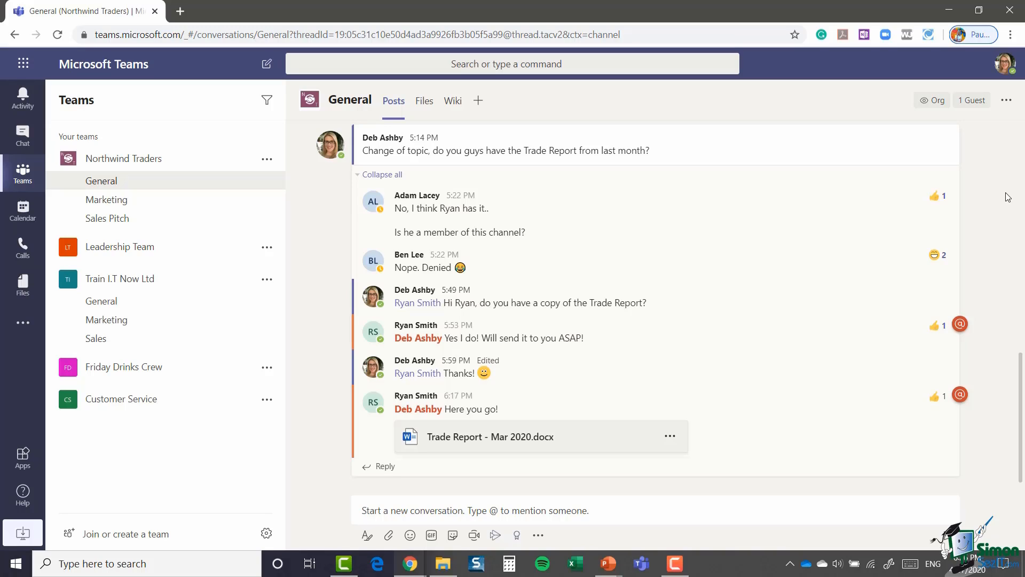
{"action": "mouse_move", "coordinate": [935, 258]}
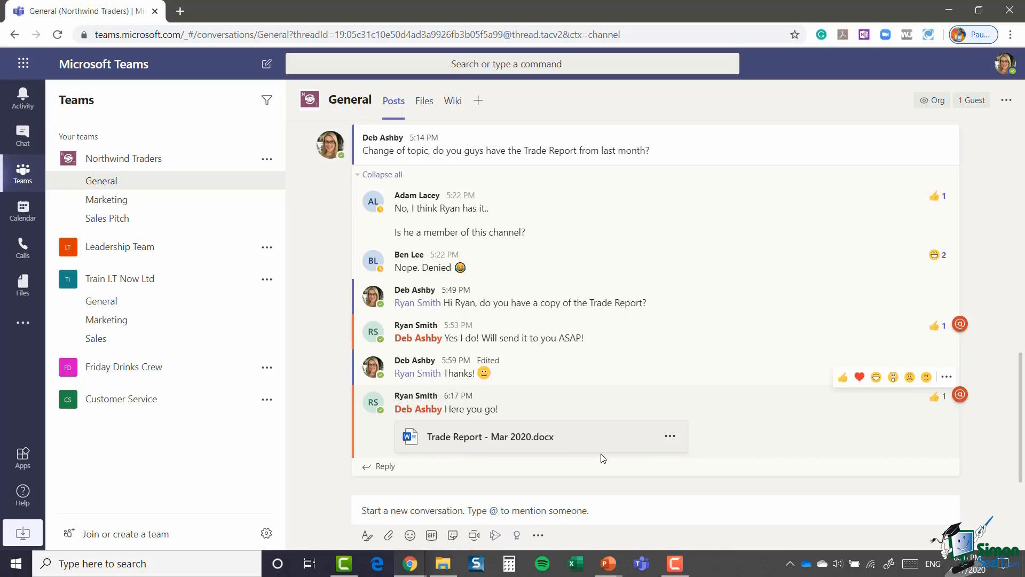
{"action": "left_click", "coordinate": [669, 437]}
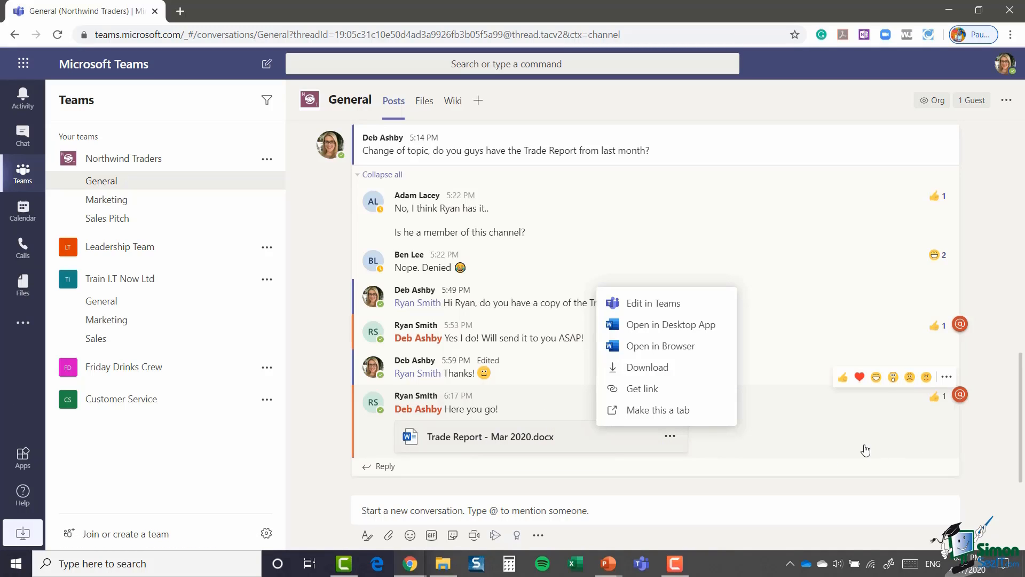
{"action": "left_click", "coordinate": [826, 455]}
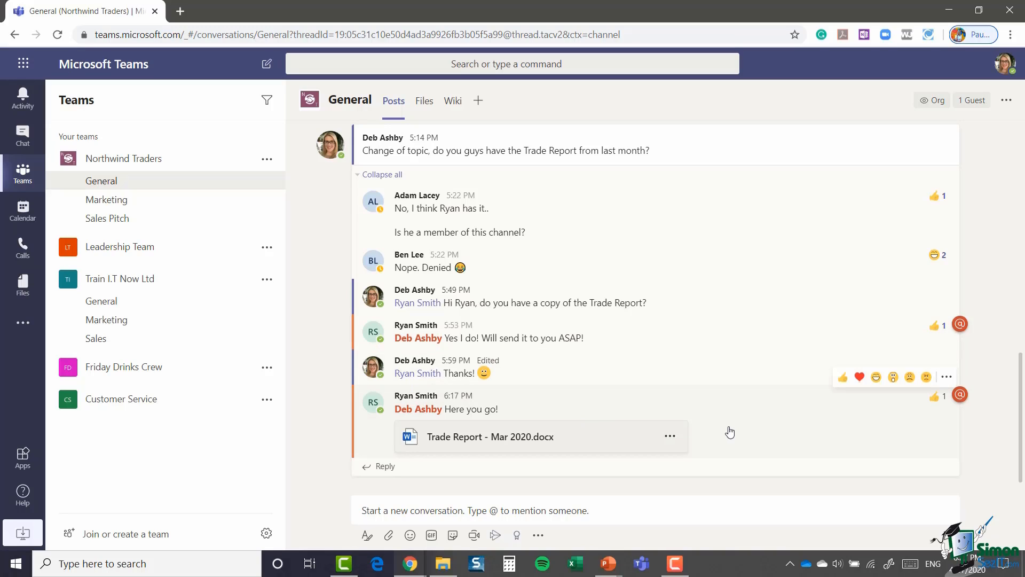
Step: Save the 'Here you go!' reply with Trade Report - Mar 2020.docx for later
{"action": "left_click", "coordinate": [947, 378]}
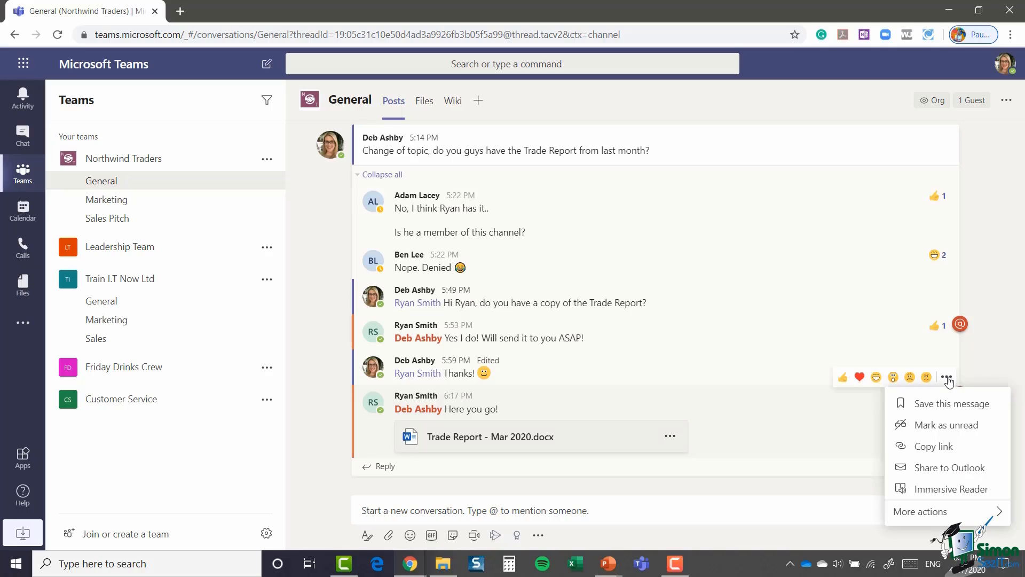
{"action": "left_click", "coordinate": [989, 409]}
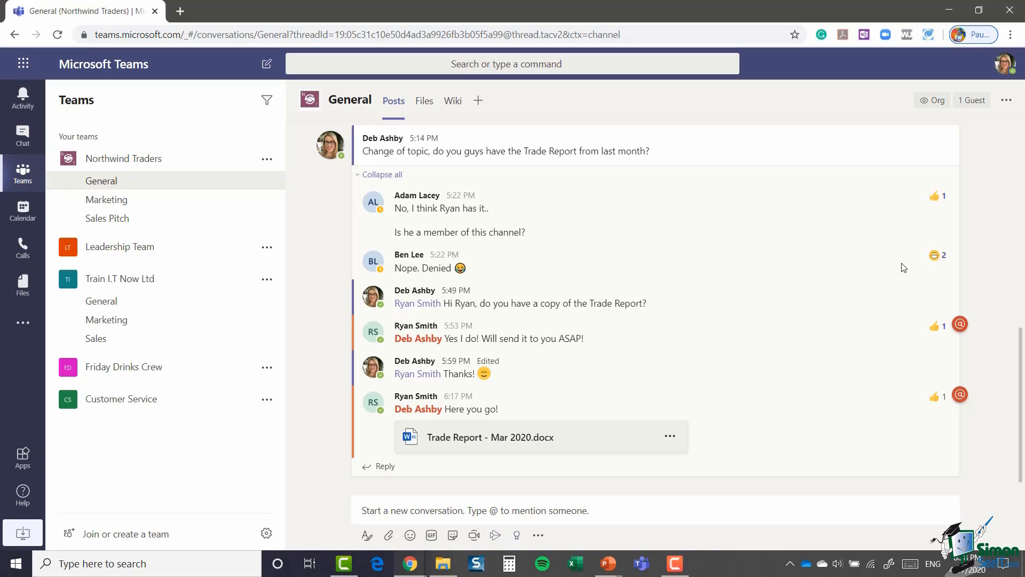
Step: Open the Saved list from the profile menu to see the saved 'Here you go!' reply
{"action": "left_click", "coordinate": [1007, 67]}
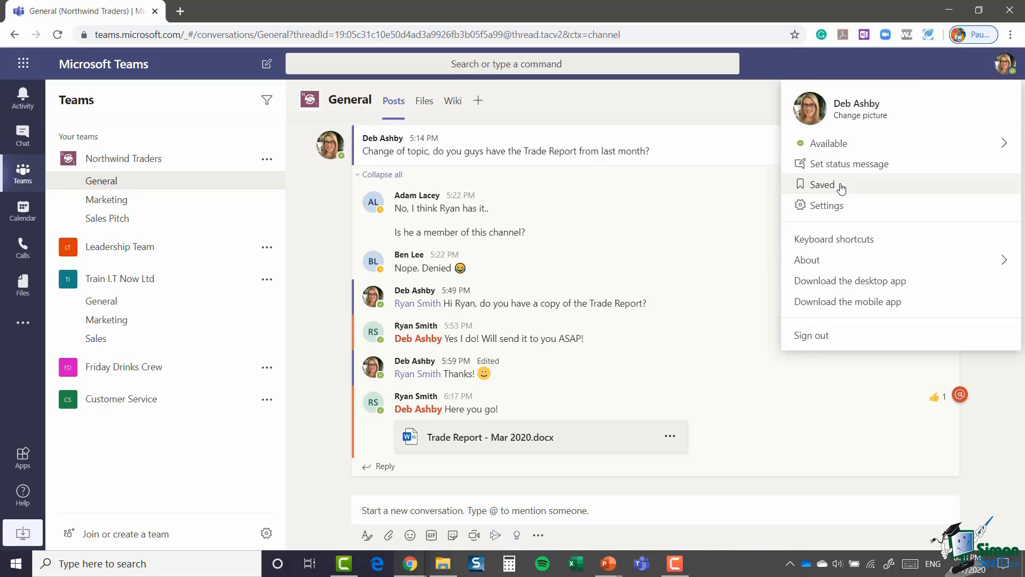
{"action": "left_click", "coordinate": [822, 185]}
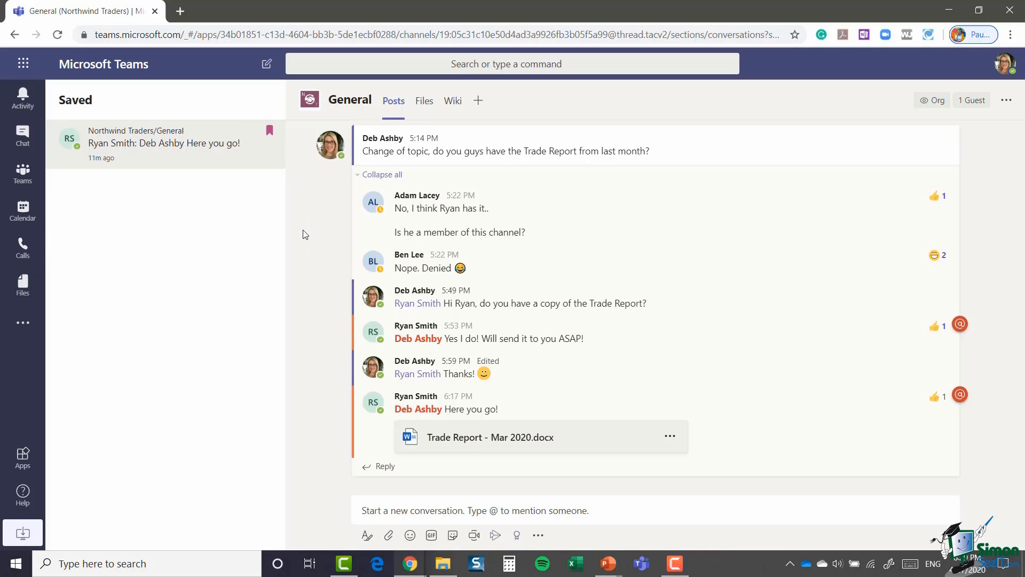
Step: Unsave the 'Here you go!' reply with Trade Report - Mar 2020.docx in General
{"action": "left_click", "coordinate": [1006, 65]}
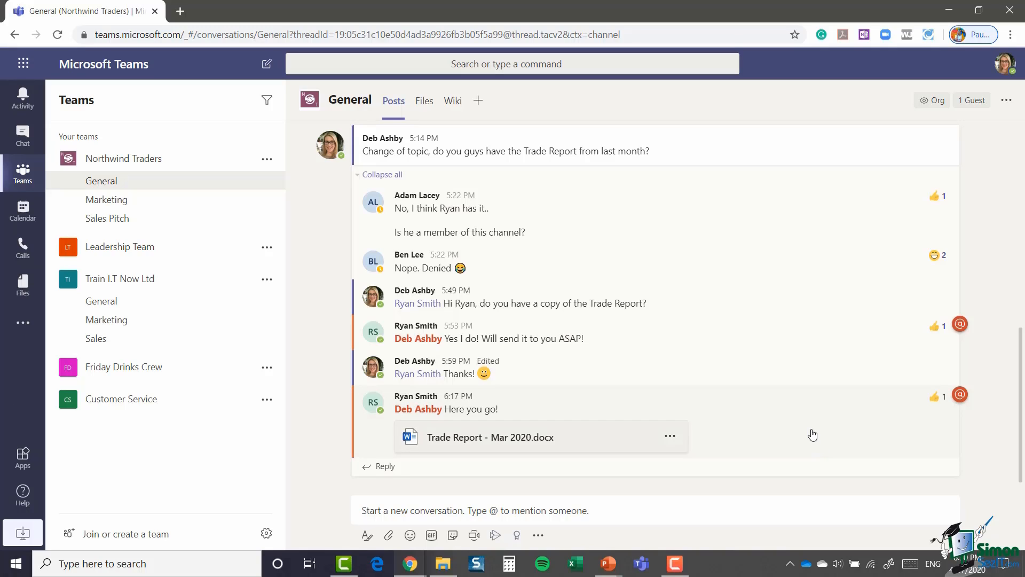
{"action": "mouse_move", "coordinate": [826, 423]}
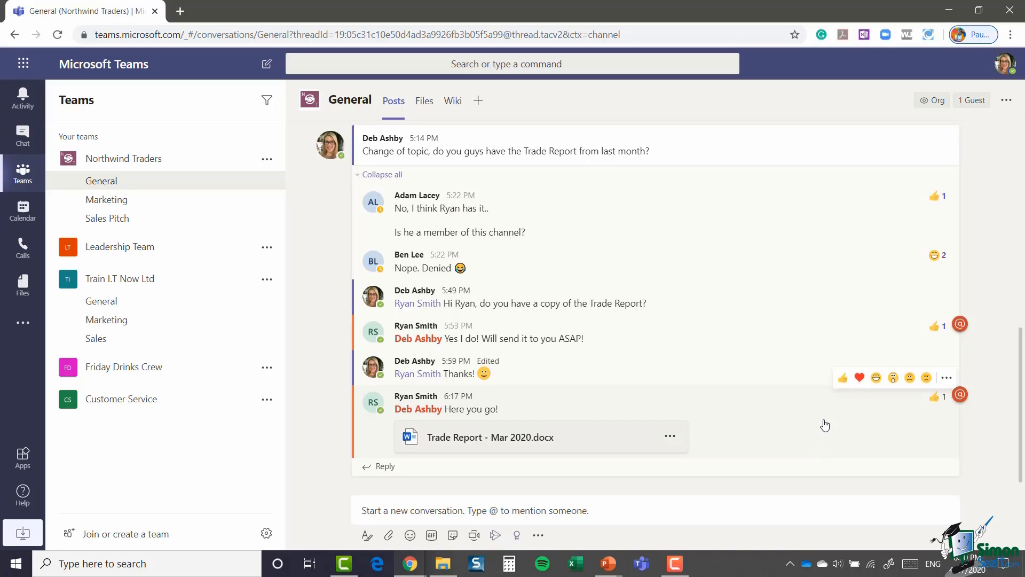
{"action": "left_click", "coordinate": [946, 380]}
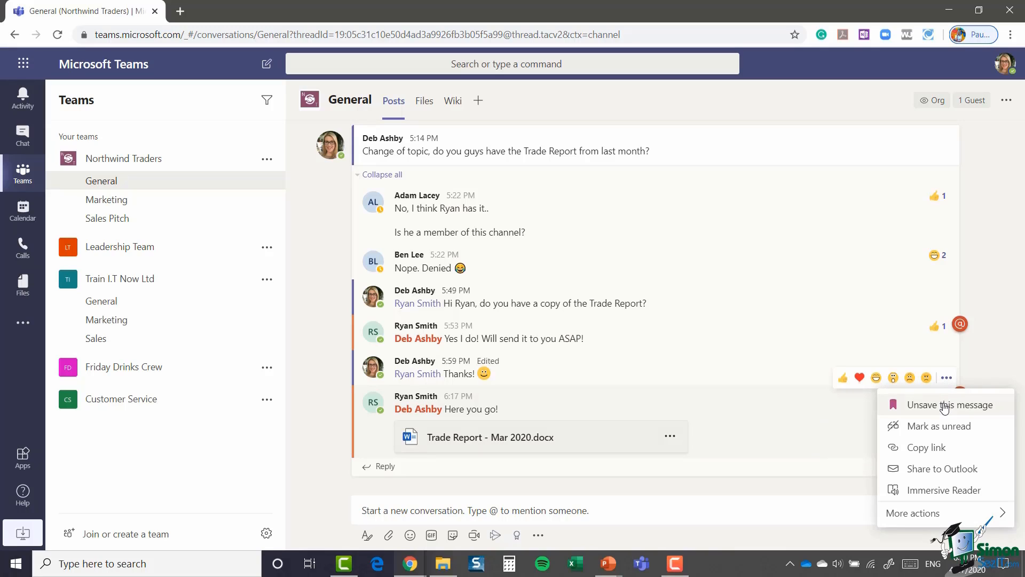
{"action": "left_click", "coordinate": [944, 405]}
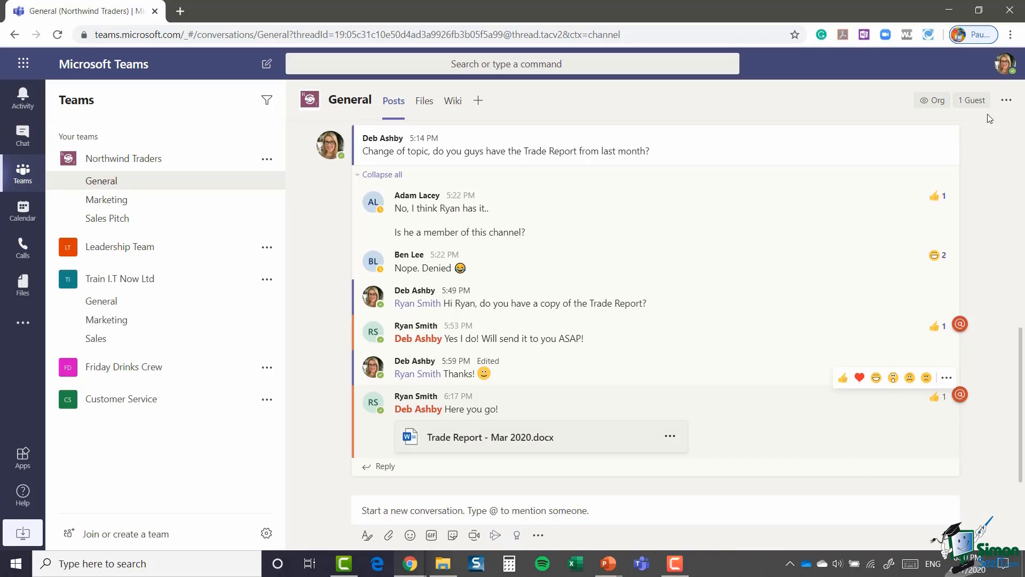
Step: Check the Saved list again through the profile menu
{"action": "left_click", "coordinate": [1001, 73]}
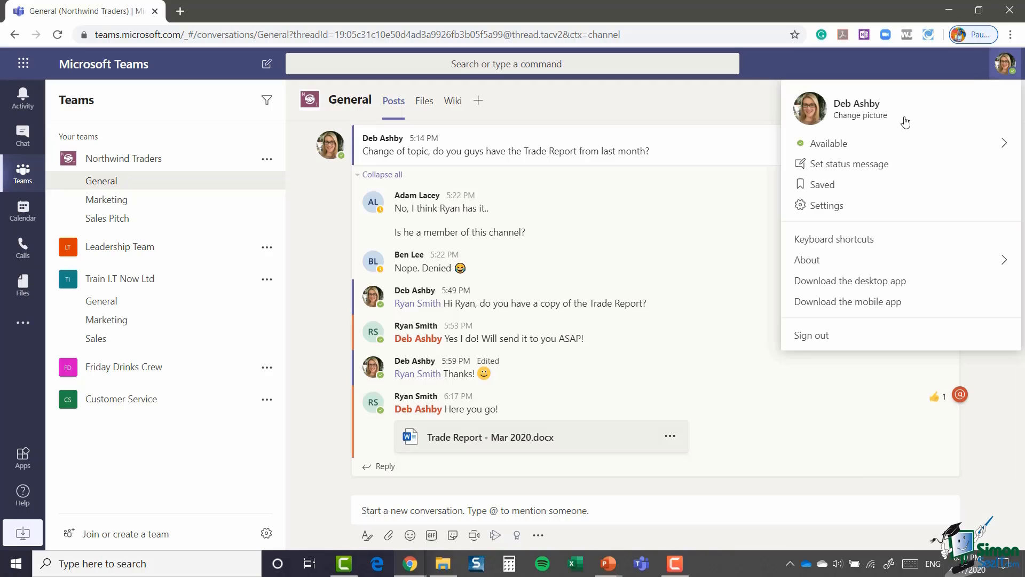
{"action": "left_click", "coordinate": [840, 191]}
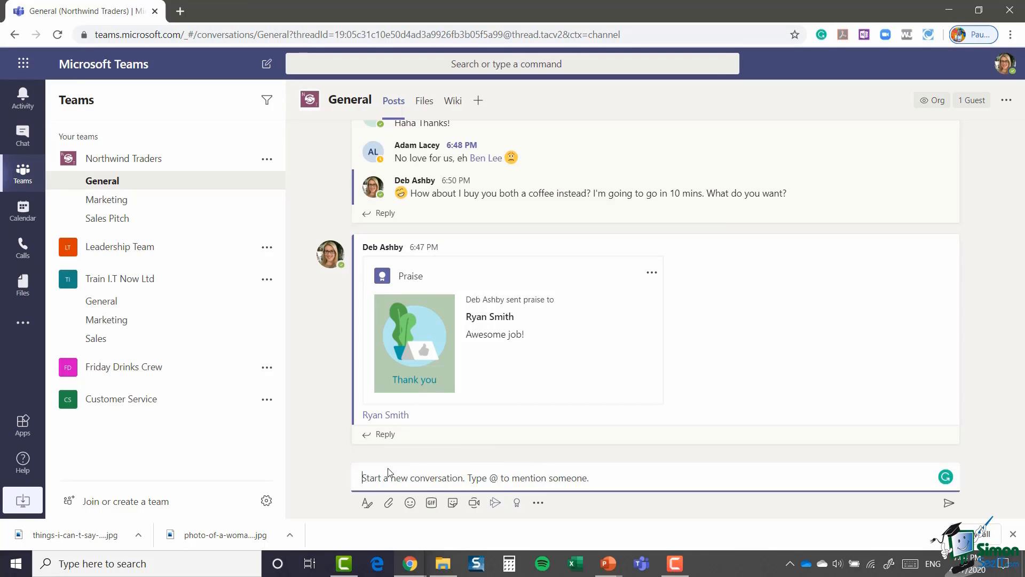
Step: Paste the feedback message into the expanded editor, add subject 'Sales Report Feedback', and begin an @r mention
{"action": "left_click", "coordinate": [367, 504]}
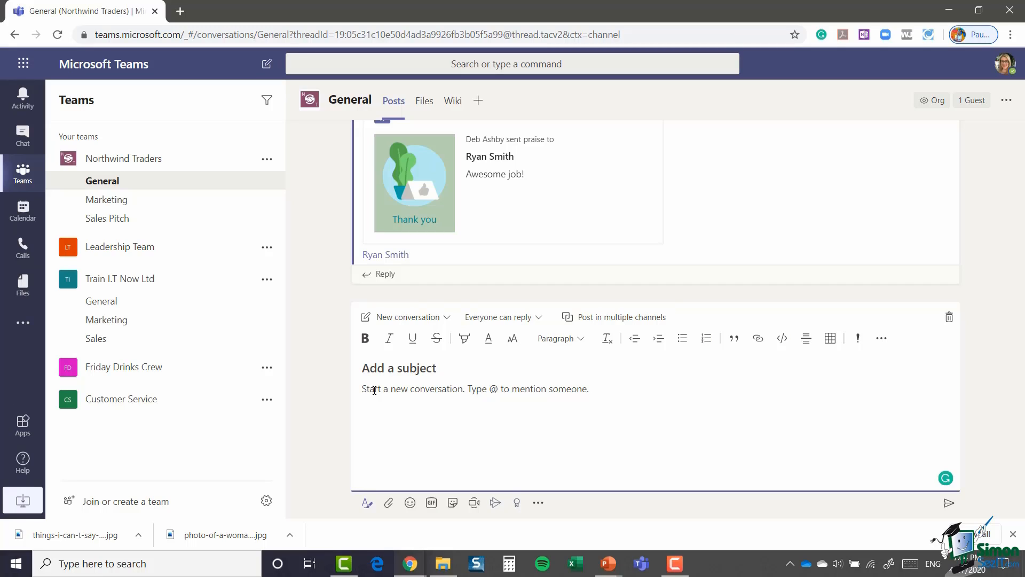
{"action": "type", "text": "Firstly, great job on this report  I know how much time this took to put together. I have some feedback for next month's report. Can we transfer to an Excel spreadsheet? It's much easier to analyze. Could you color code the different teams to make them stand out better? Could you set up a reminder to send this out to all members every Friday"}
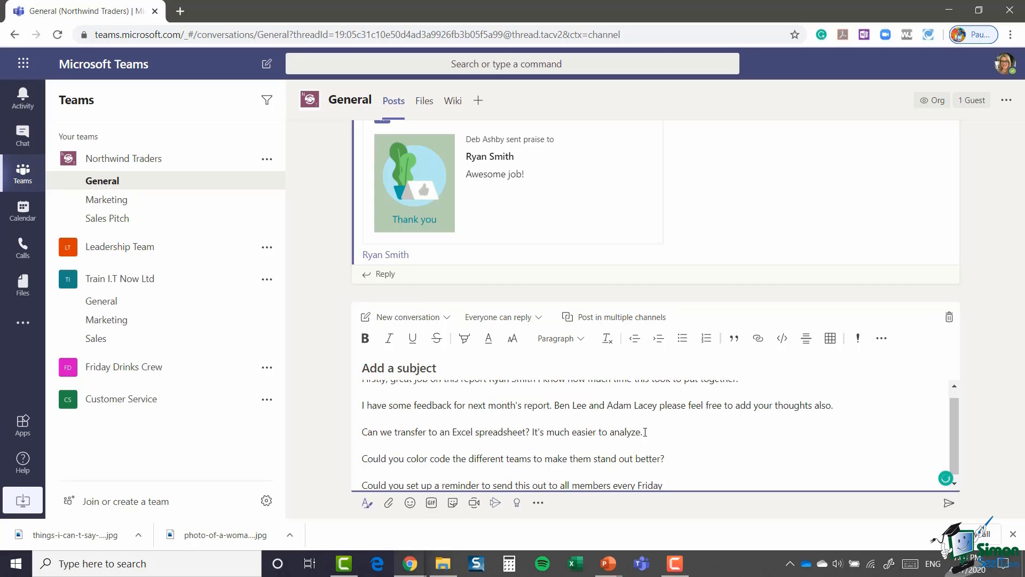
{"action": "scroll", "coordinate": [506, 437], "scroll_direction": "up", "scroll_amount": 1}
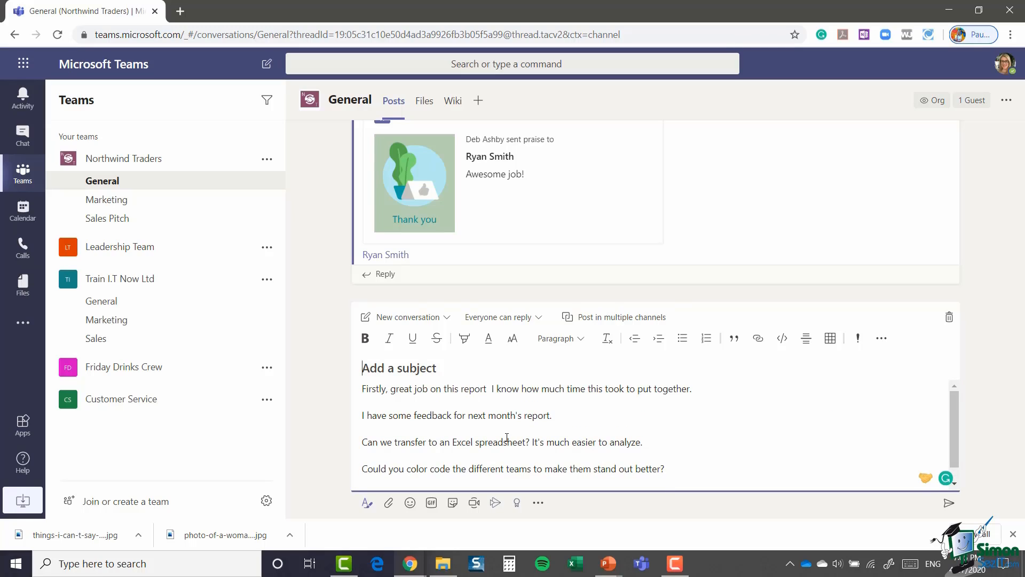
{"action": "type", "text": "Sales "}
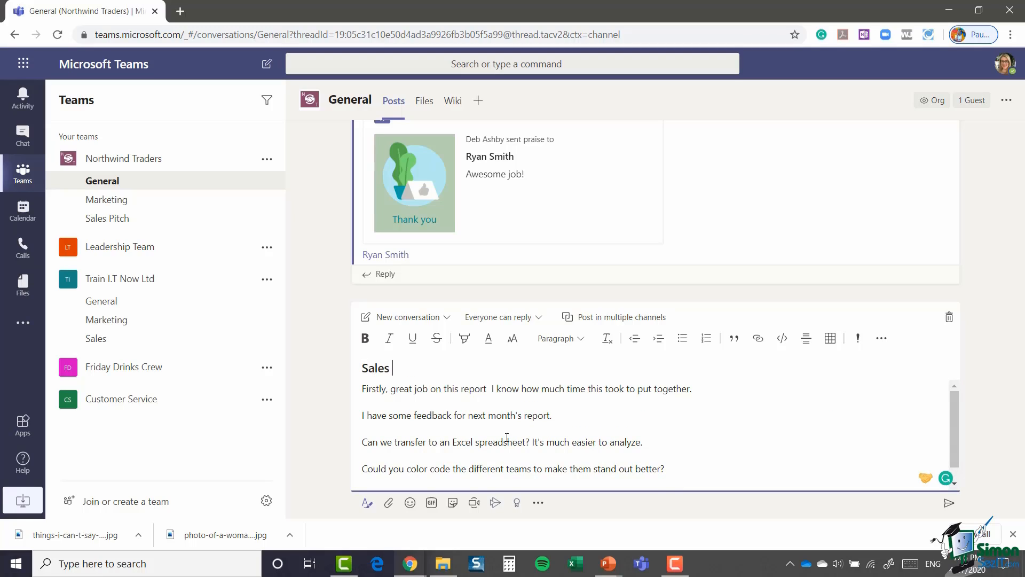
{"action": "type", "text": "Report Feedback"}
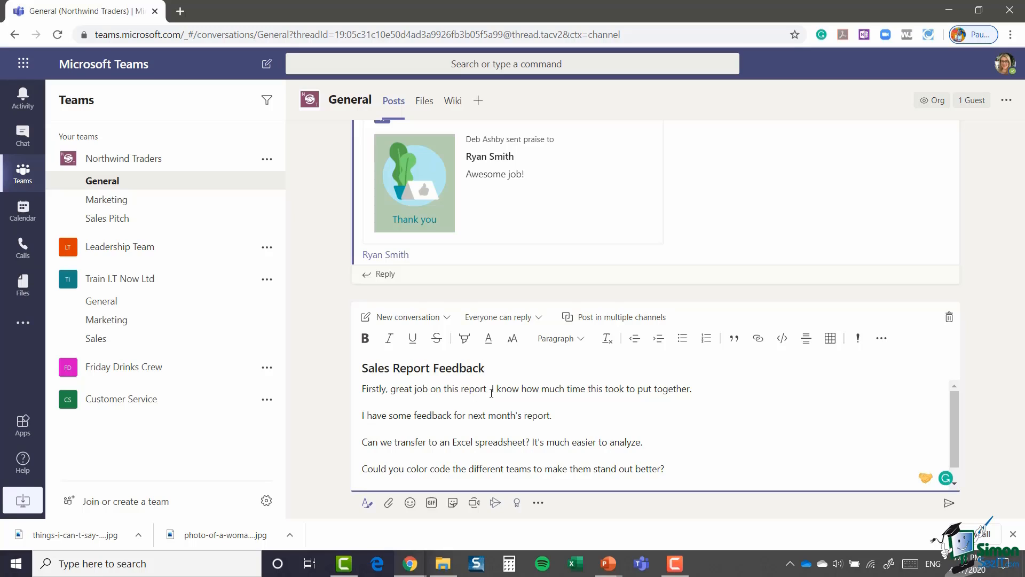
{"action": "type", "text": "@r"}
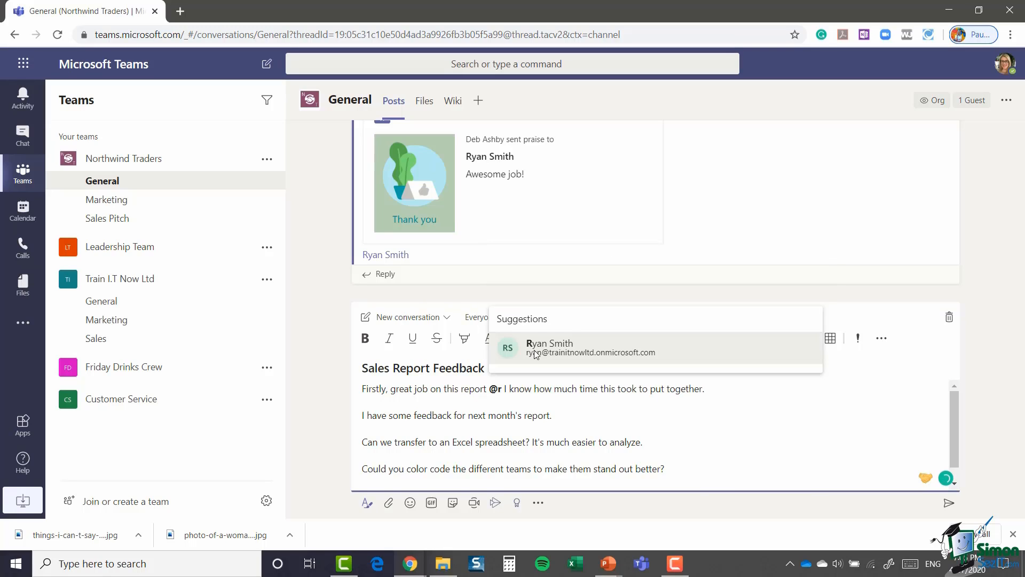
Step: Mention the report's author and bold 'I know how much time this took to put together.'
{"action": "left_click", "coordinate": [549, 345]}
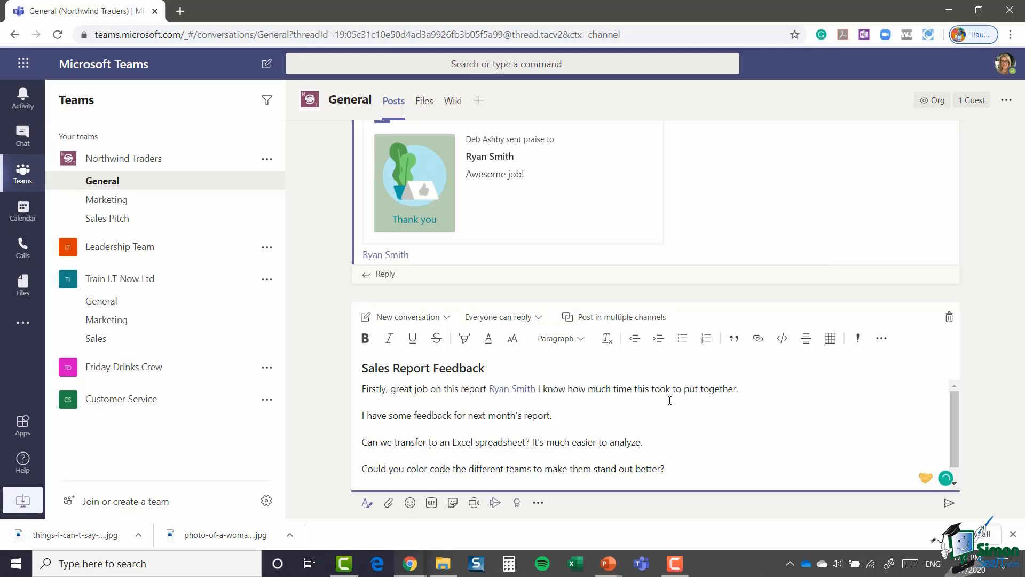
{"action": "left_click_drag", "start_coordinate": [538, 389], "coordinate": [746, 391]}
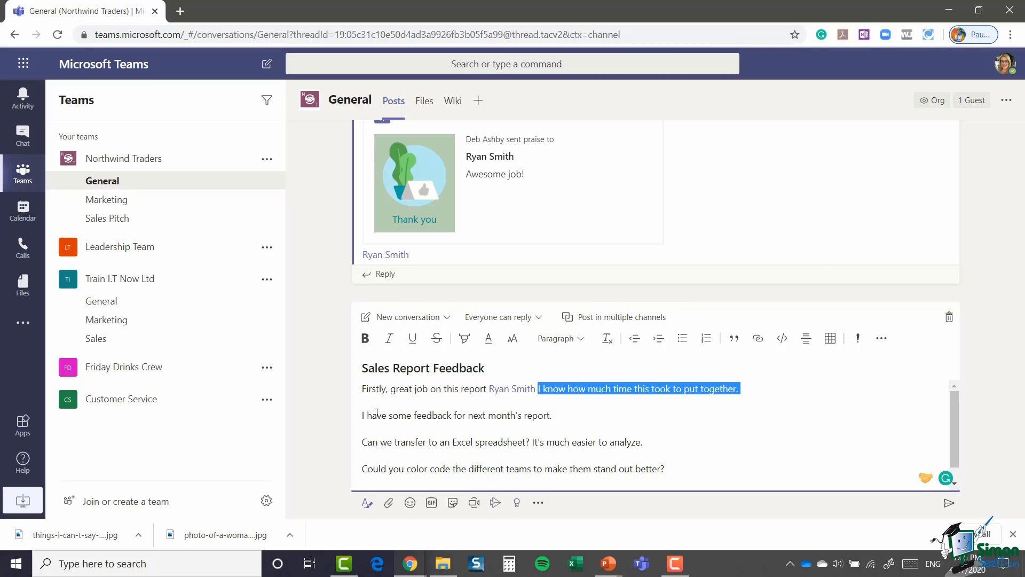
{"action": "left_click", "coordinate": [365, 341]}
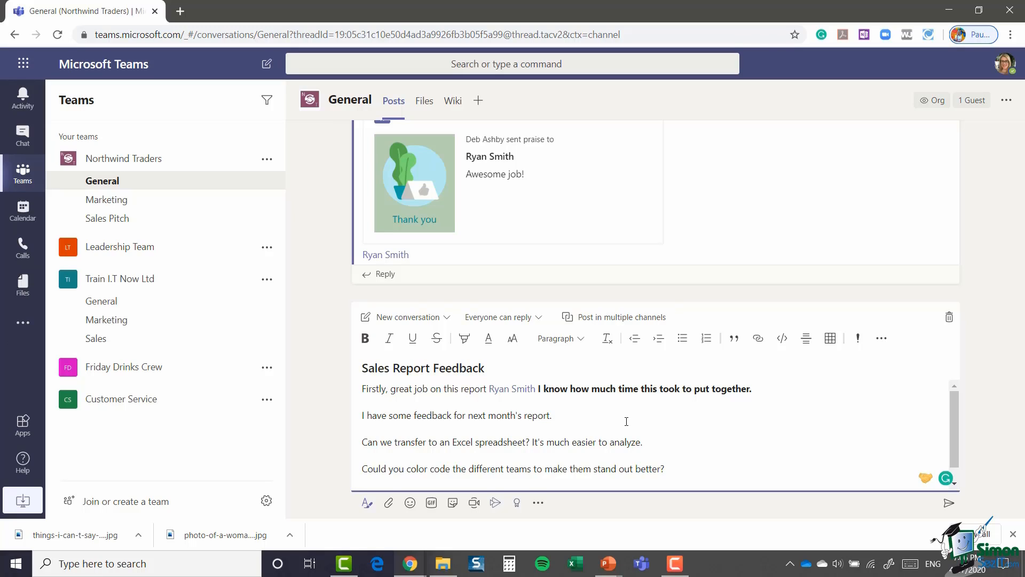
{"action": "type", "text": "@ben"}
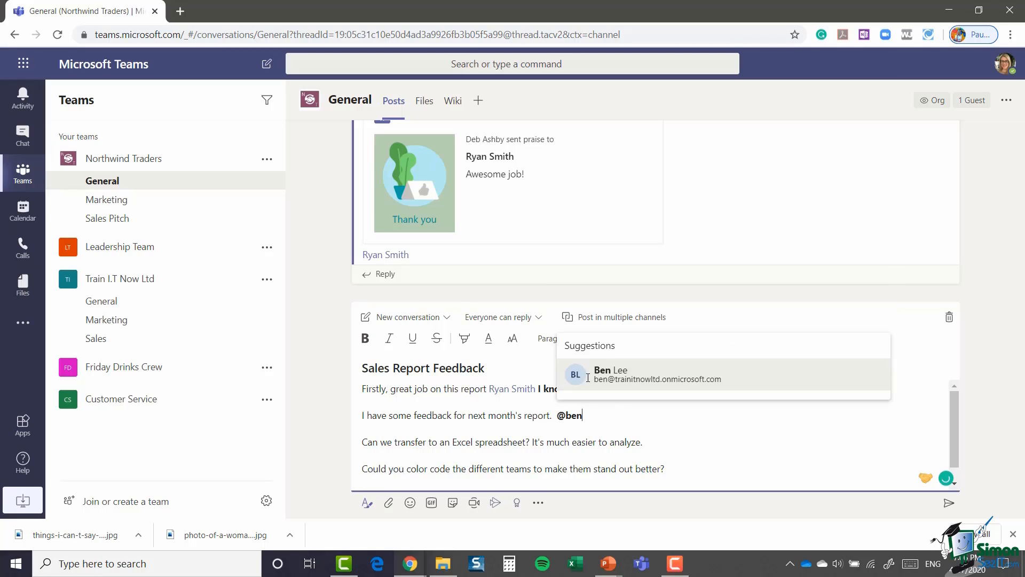
{"action": "left_click", "coordinate": [622, 377]}
{"action": "type", "text": "and "}
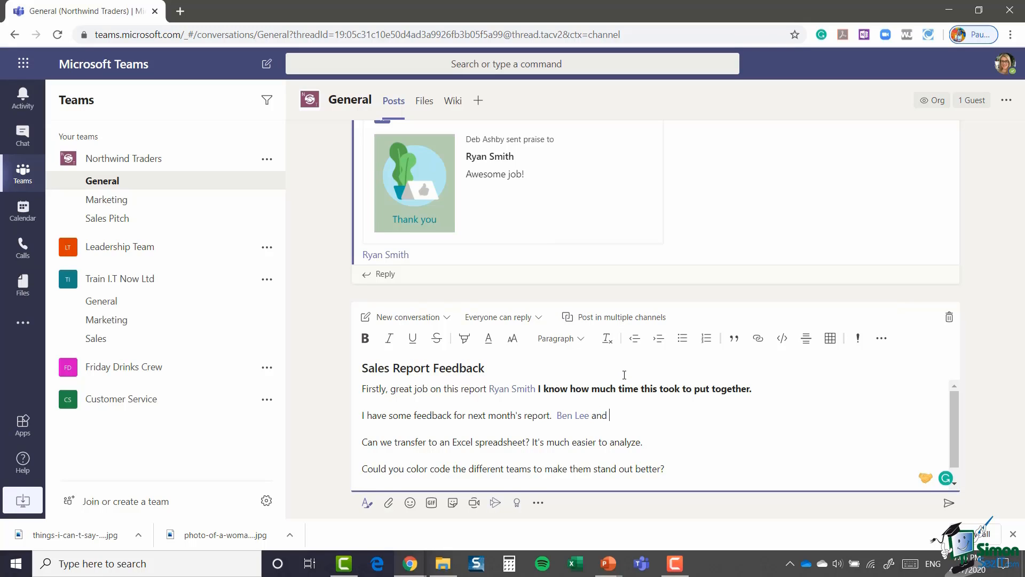
{"action": "type", "text": "@"}
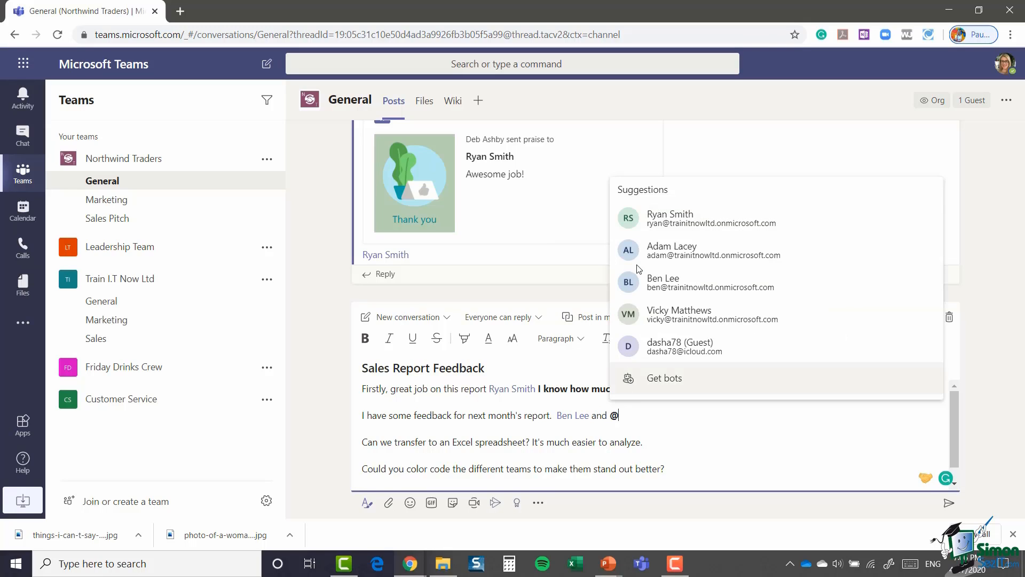
{"action": "left_click", "coordinate": [656, 252]}
{"action": "type", "text": "please feel free to contribute also!"}
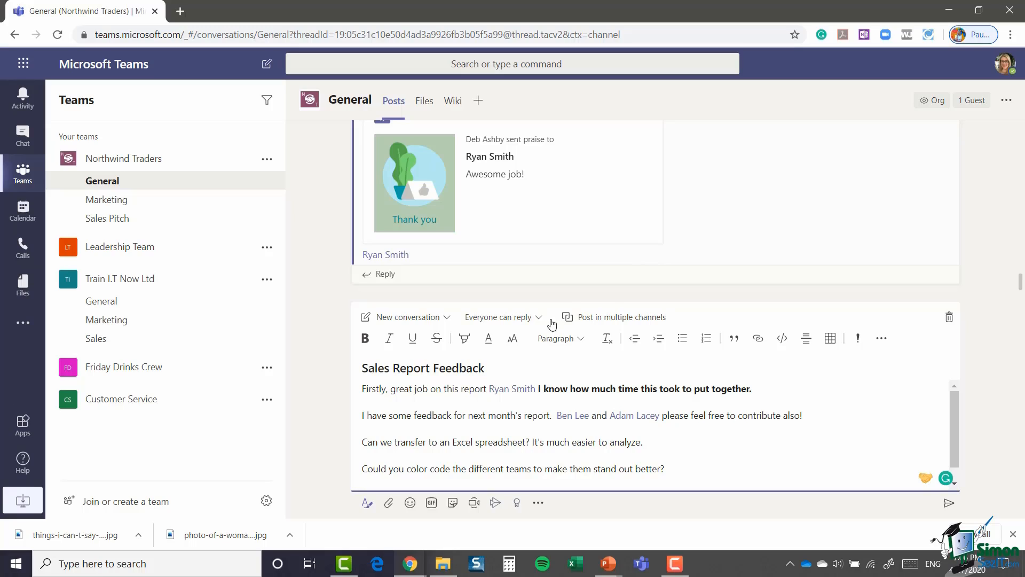
Step: Highlight 'I have some feedback for next month's report.' in yellow and select the three question lines
{"action": "left_click_drag", "start_coordinate": [362, 415], "coordinate": [552, 415]}
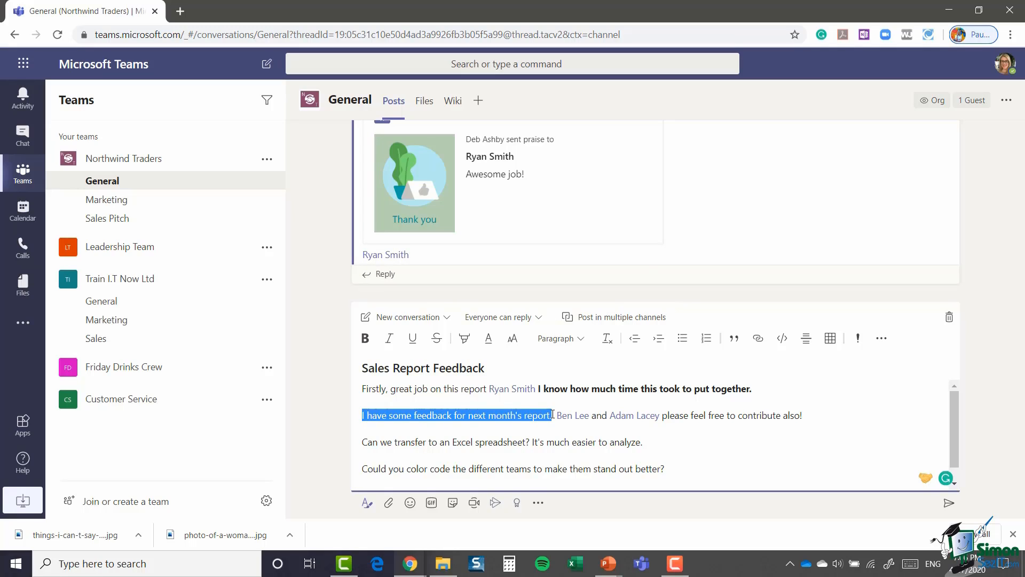
{"action": "left_click", "coordinate": [465, 341]}
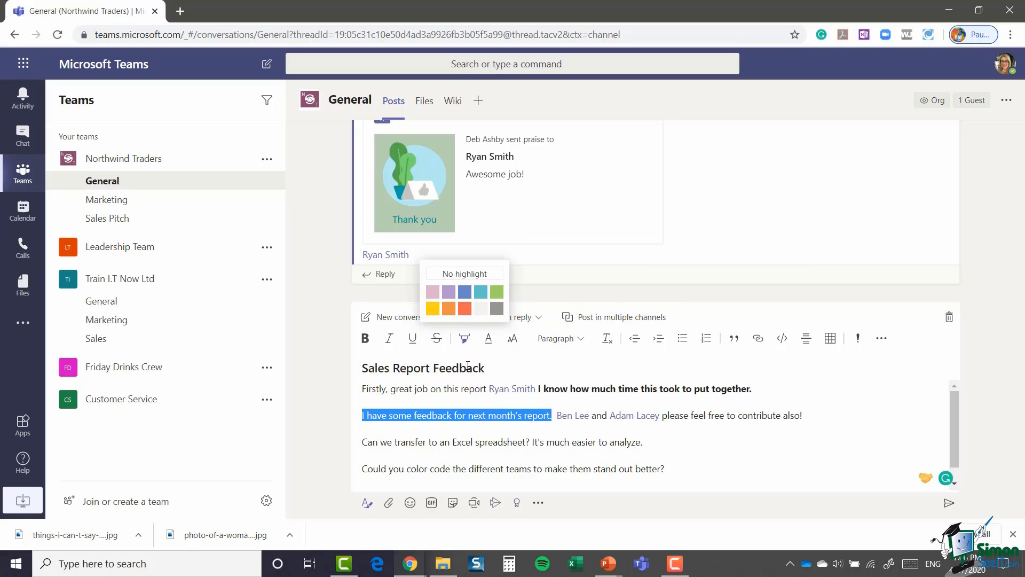
{"action": "left_click", "coordinate": [433, 309]}
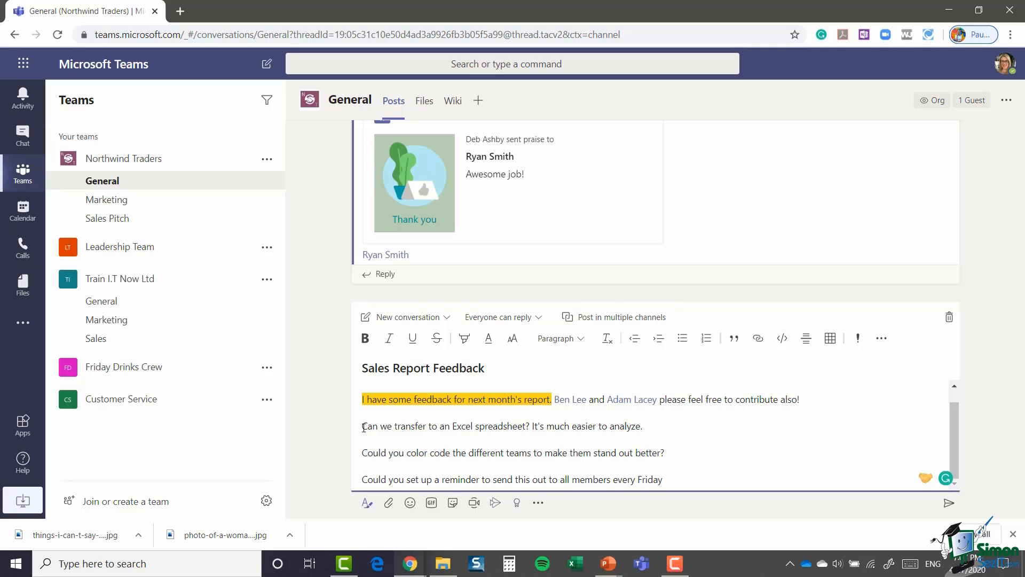
{"action": "left_click_drag", "start_coordinate": [363, 426], "coordinate": [682, 475]}
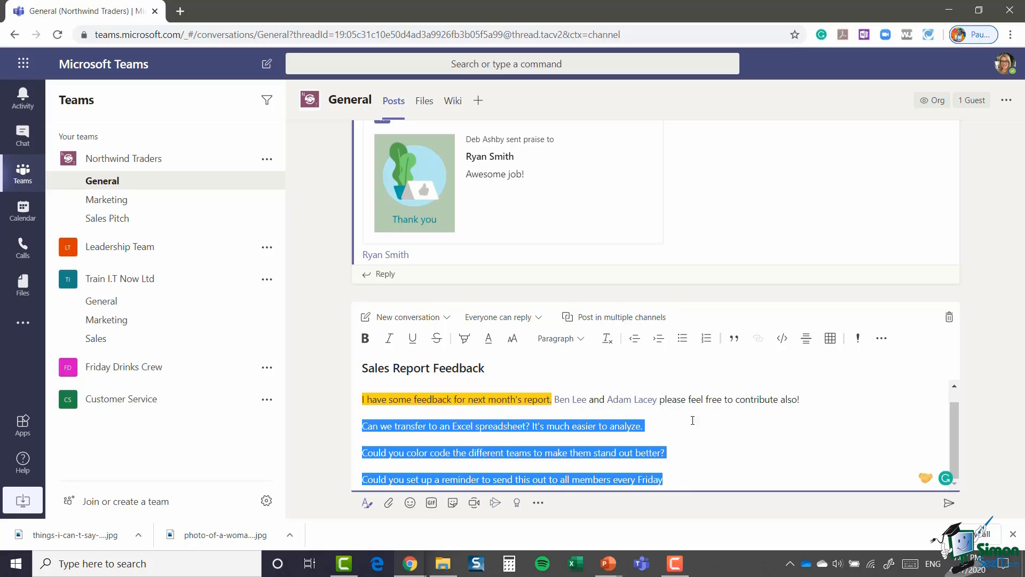
Step: Turn the three questions into a bulleted list and remove the empty bullets between them
{"action": "left_click", "coordinate": [682, 340]}
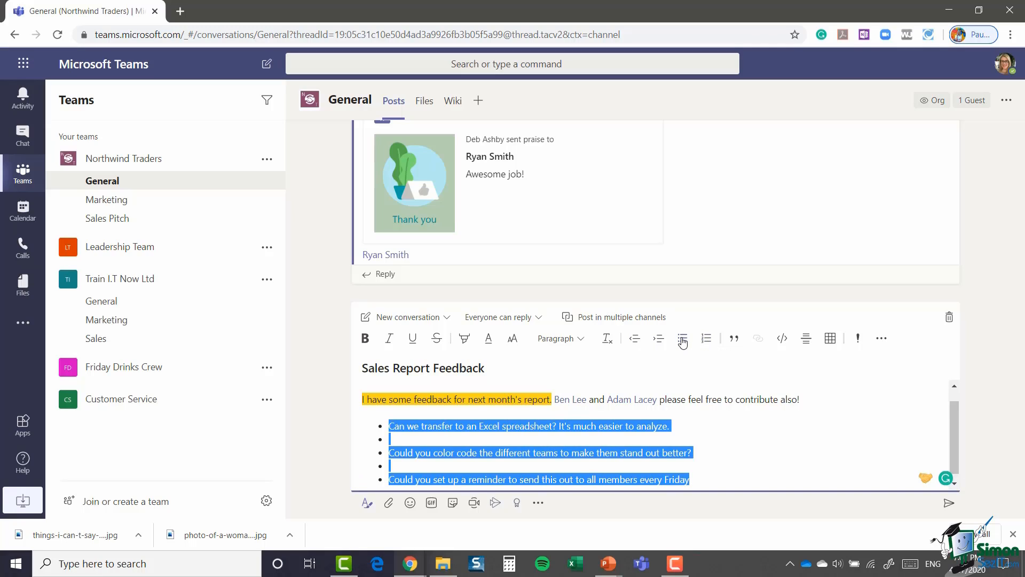
{"action": "left_click", "coordinate": [724, 438]}
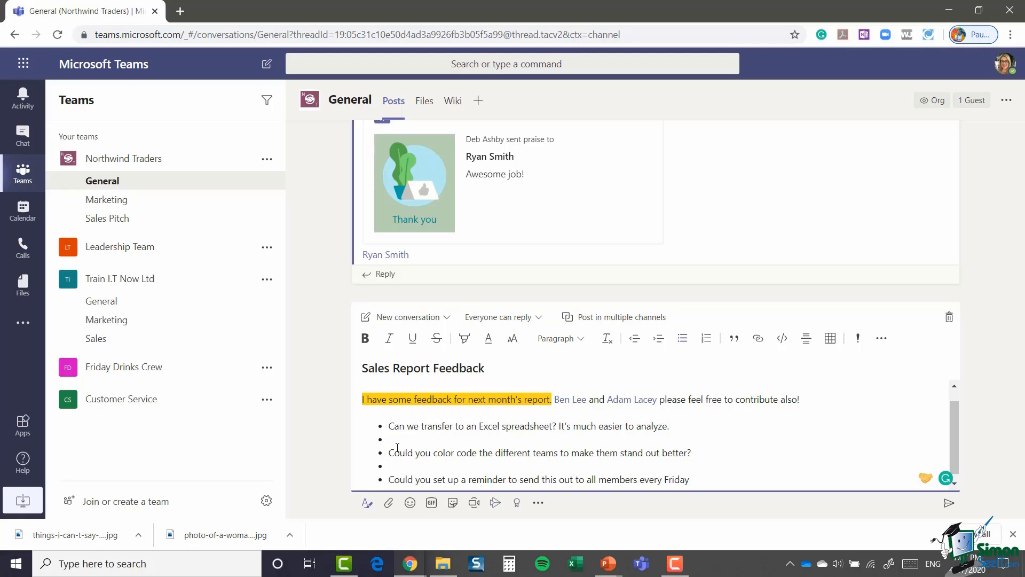
{"action": "left_click", "coordinate": [682, 340]}
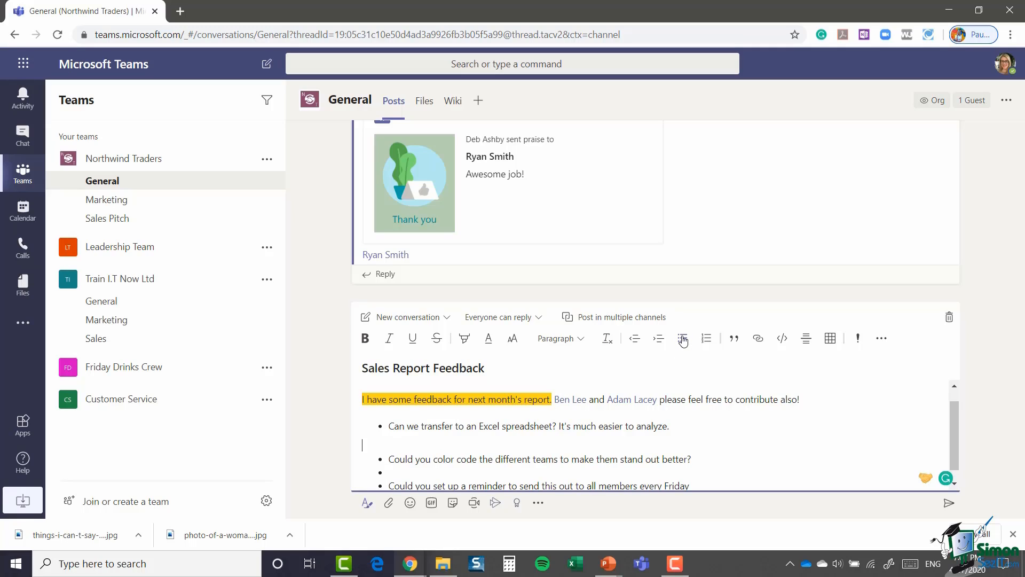
{"action": "key", "text": "BackSpace"}
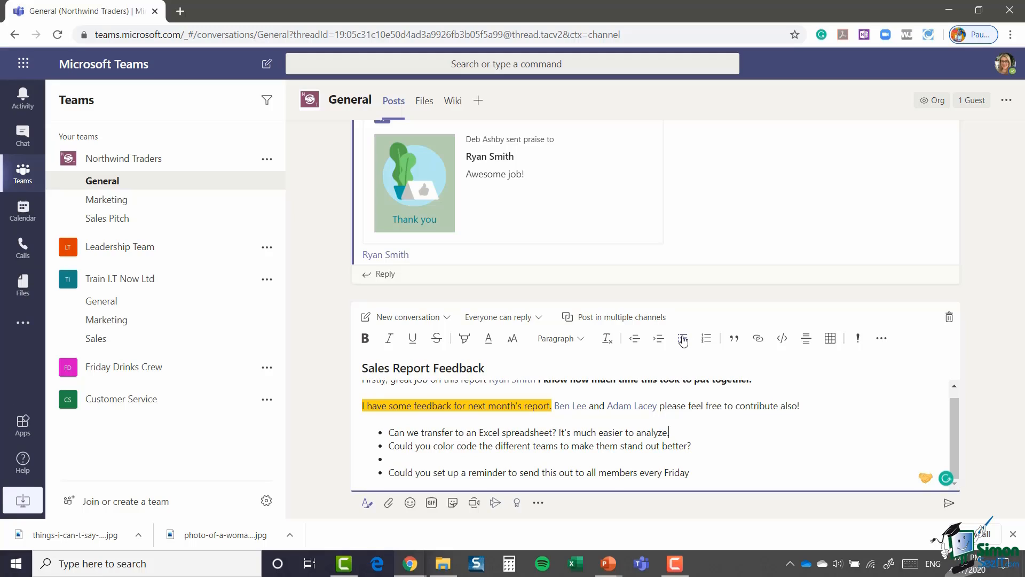
{"action": "left_click", "coordinate": [402, 458]}
{"action": "key", "text": "BackSpace"}
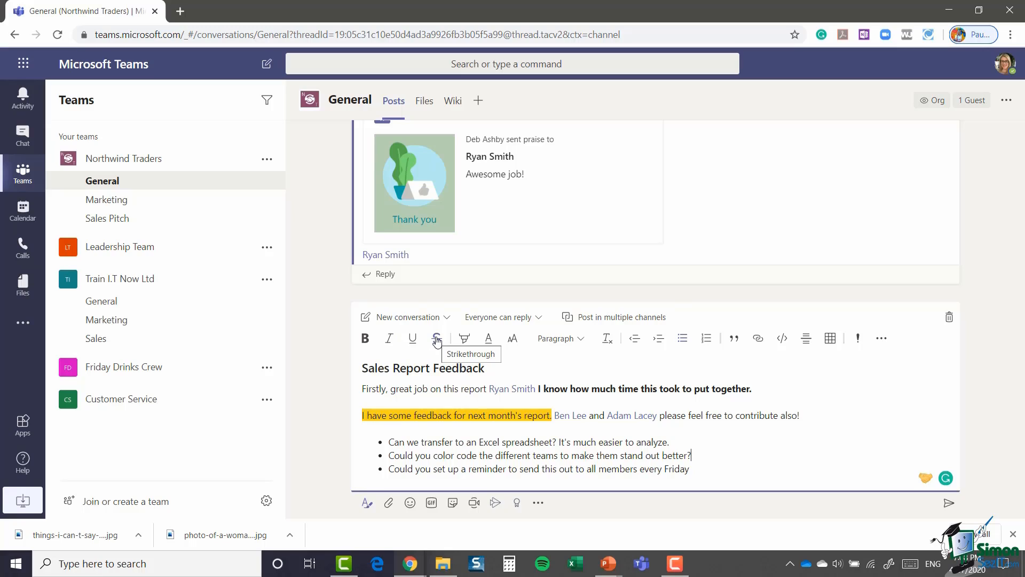
{"action": "left_click", "coordinate": [491, 343]}
{"action": "left_click", "coordinate": [512, 339]}
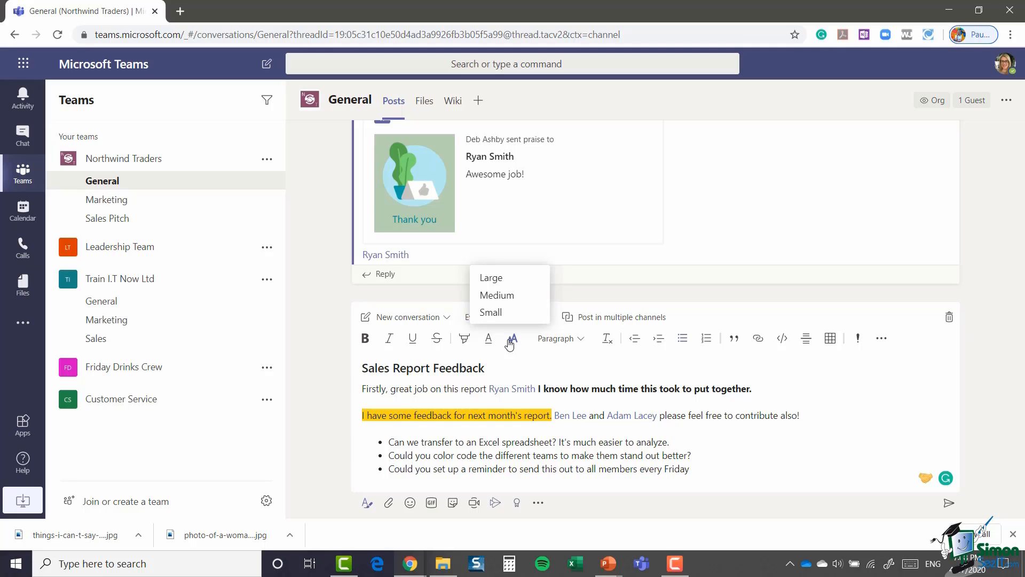
{"action": "left_click", "coordinate": [548, 364]}
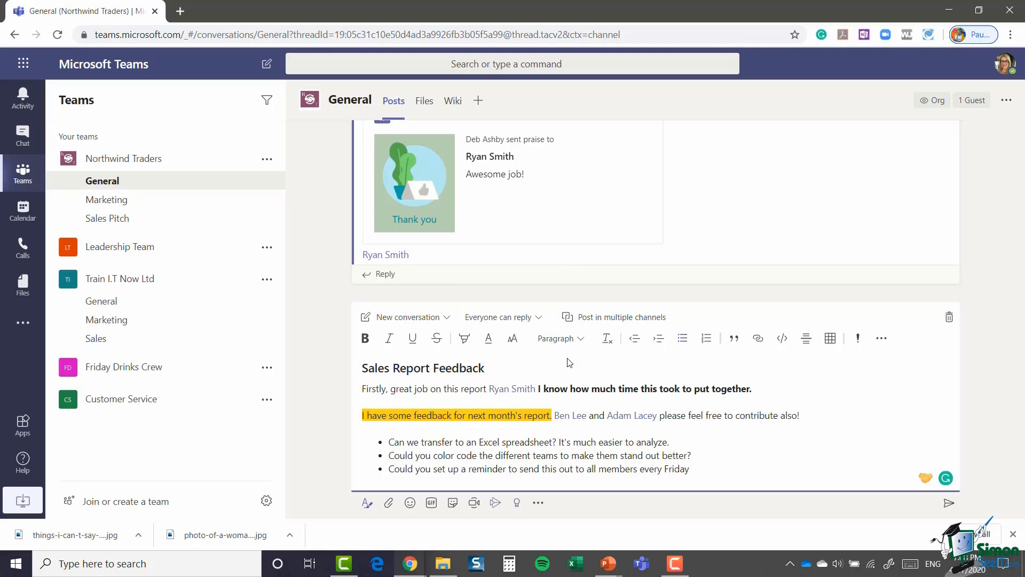
{"action": "left_click", "coordinate": [581, 341]}
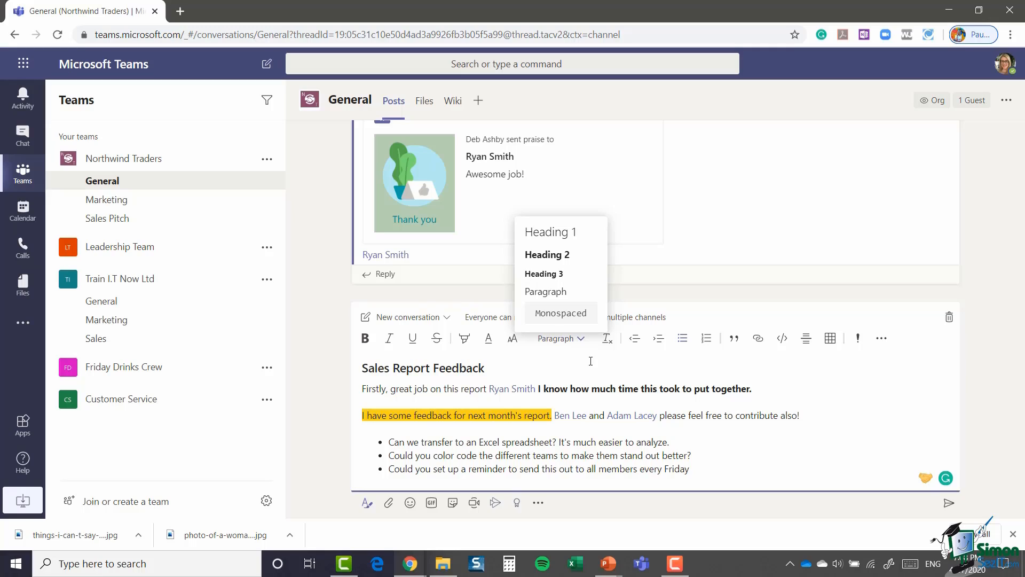
{"action": "left_click", "coordinate": [590, 360]}
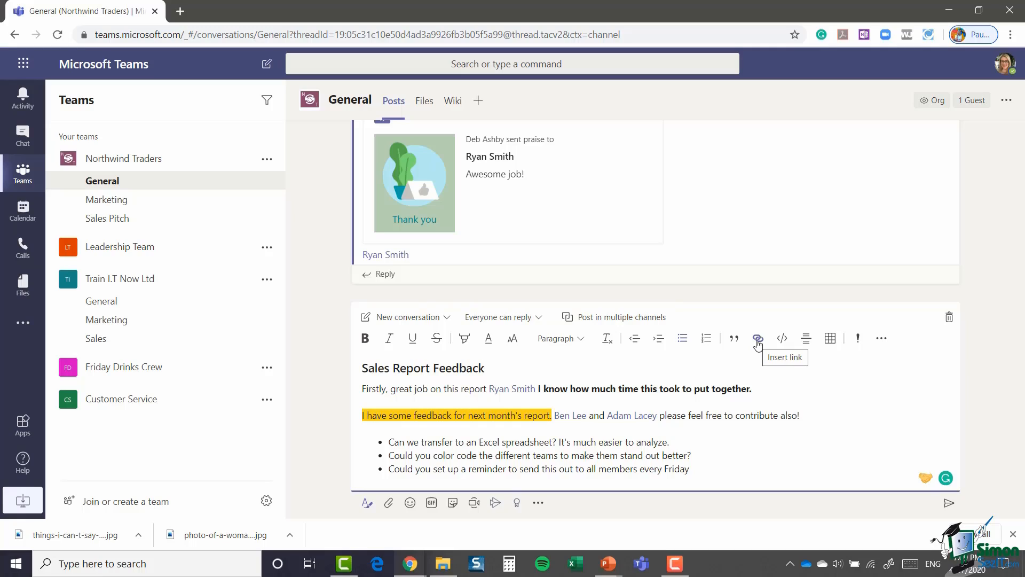
{"action": "left_click", "coordinate": [758, 342]}
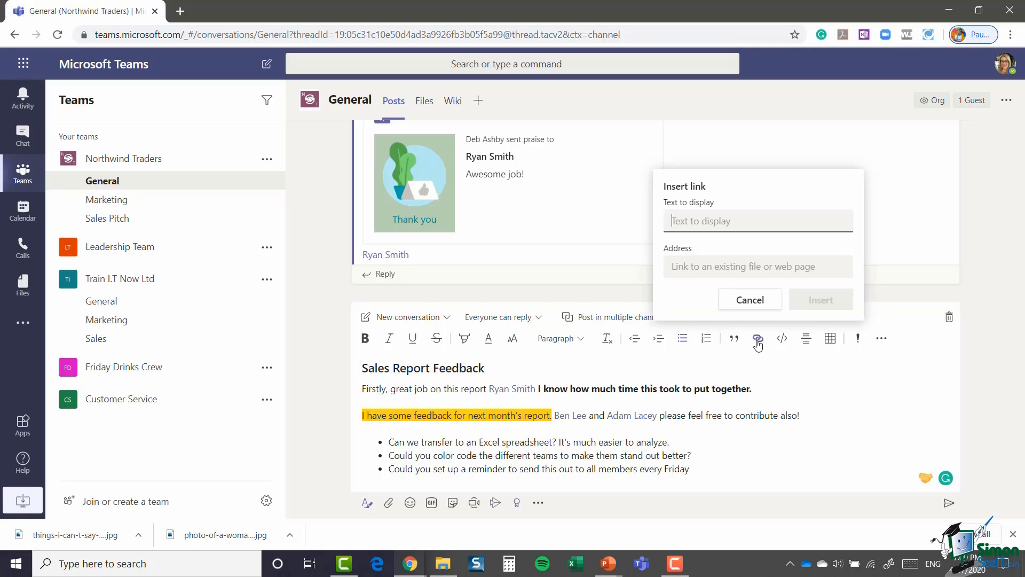
{"action": "type", "text": "Link to Northwind"}
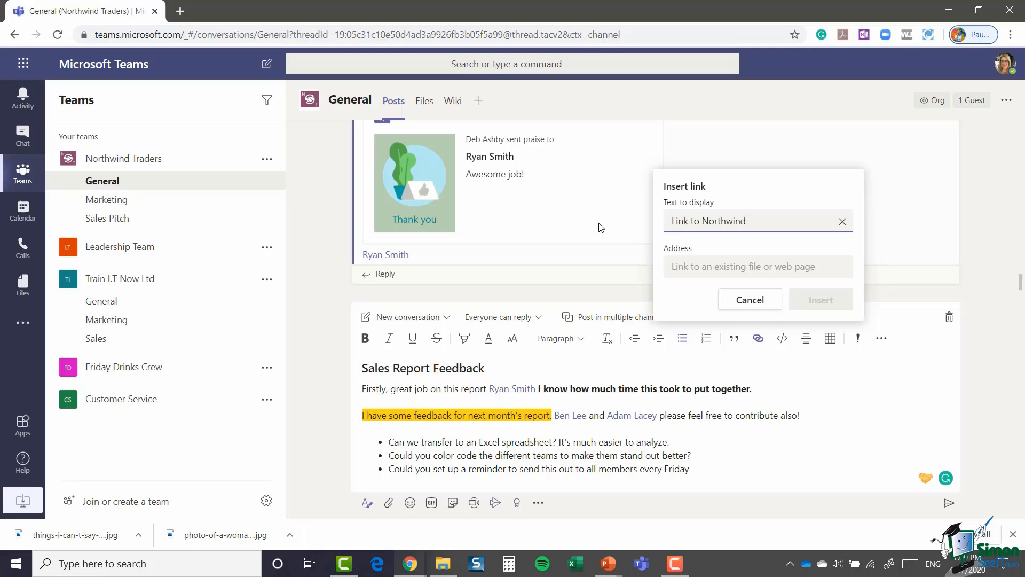
{"action": "left_click", "coordinate": [678, 265]}
{"action": "type", "text": "www.northwin"}
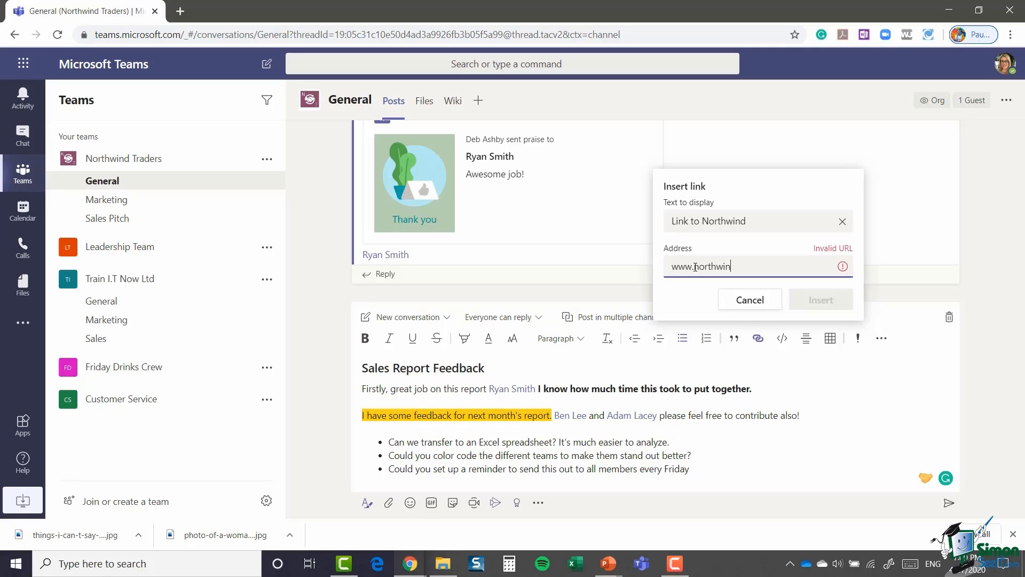
{"action": "type", "text": "d.com"}
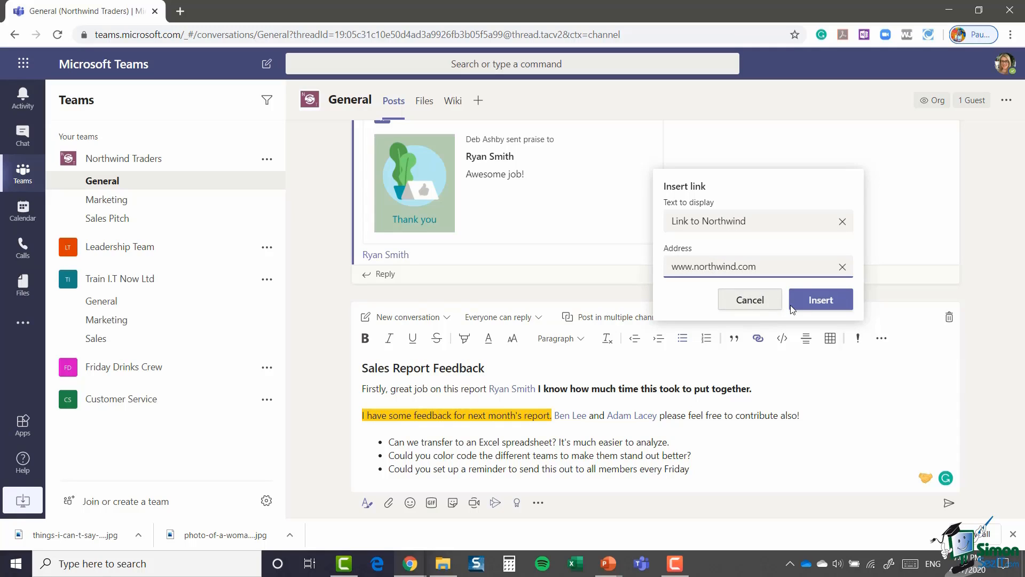
{"action": "left_click", "coordinate": [811, 300]}
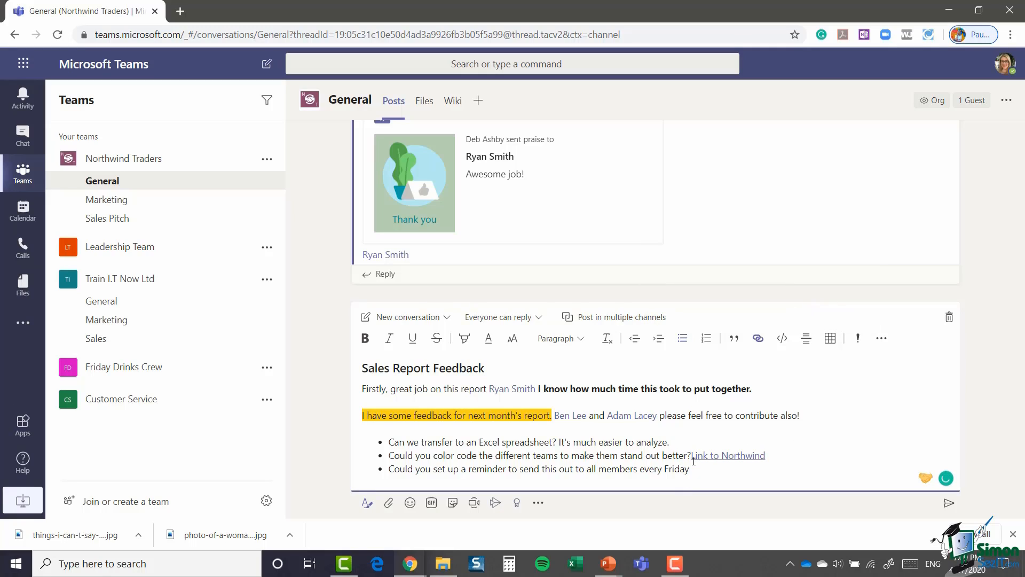
Step: Move the Link to Northwind out of the second bullet onto its own line below the list
{"action": "left_click_drag", "start_coordinate": [690, 455], "coordinate": [775, 453]}
{"action": "key", "text": "ctrl+c"}
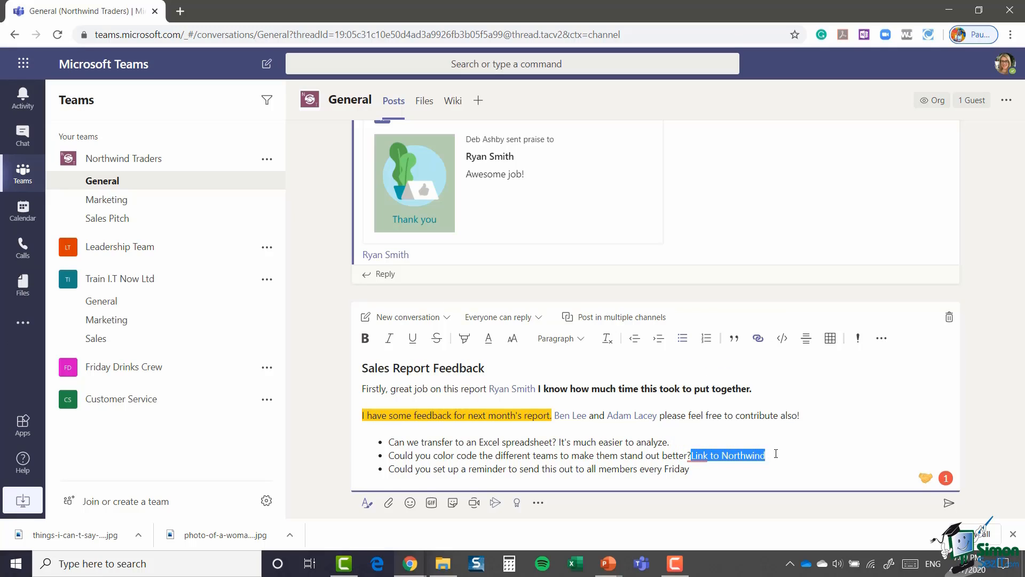
{"action": "key", "text": "Delete"}
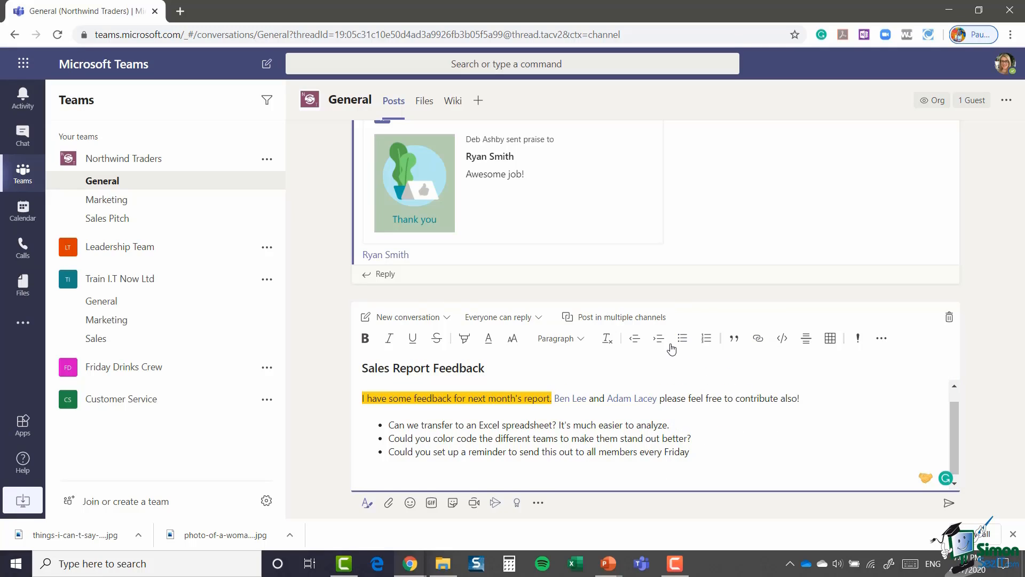
{"action": "key", "text": "ctrl+v"}
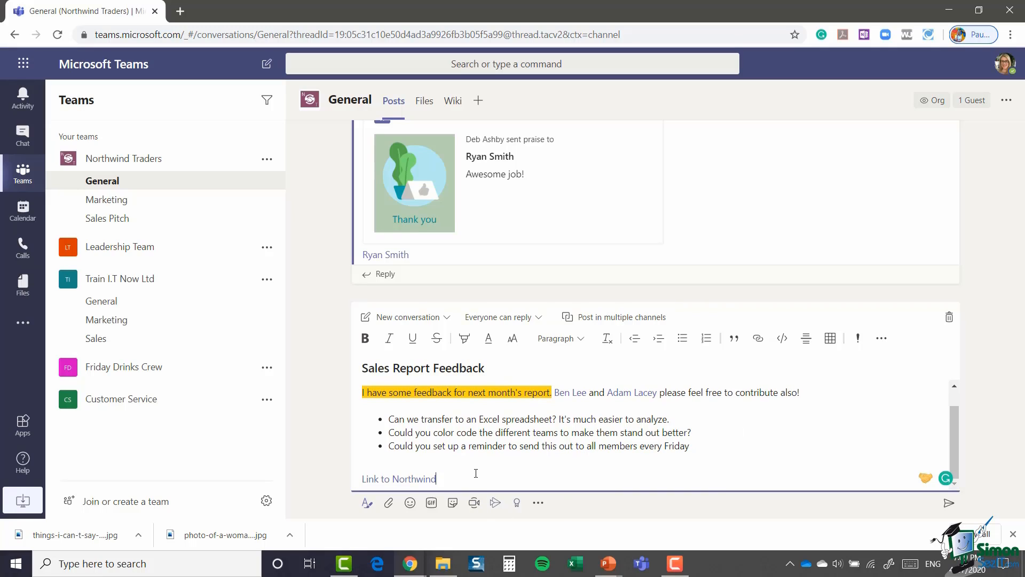
{"action": "key", "text": "Return"}
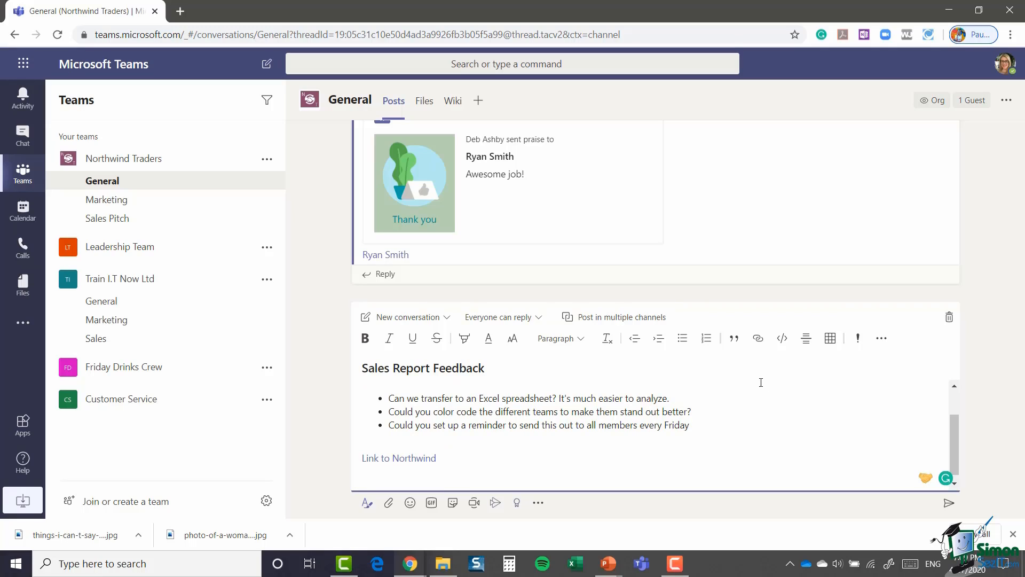
Step: Add a single horizontal rule between the bullet list and the Link to Northwind line
{"action": "left_click", "coordinate": [806, 338]}
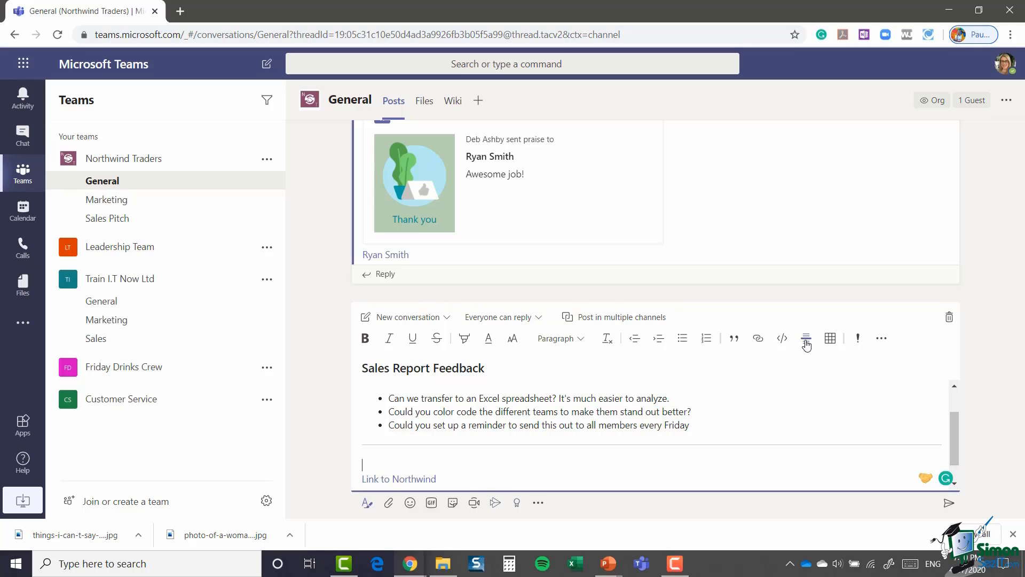
{"action": "scroll", "coordinate": [744, 435], "scroll_direction": "down", "scroll_amount": 1}
{"action": "scroll", "coordinate": [745, 435], "scroll_direction": "up", "scroll_amount": 1}
{"action": "scroll", "coordinate": [744, 435], "scroll_direction": "down", "scroll_amount": 1}
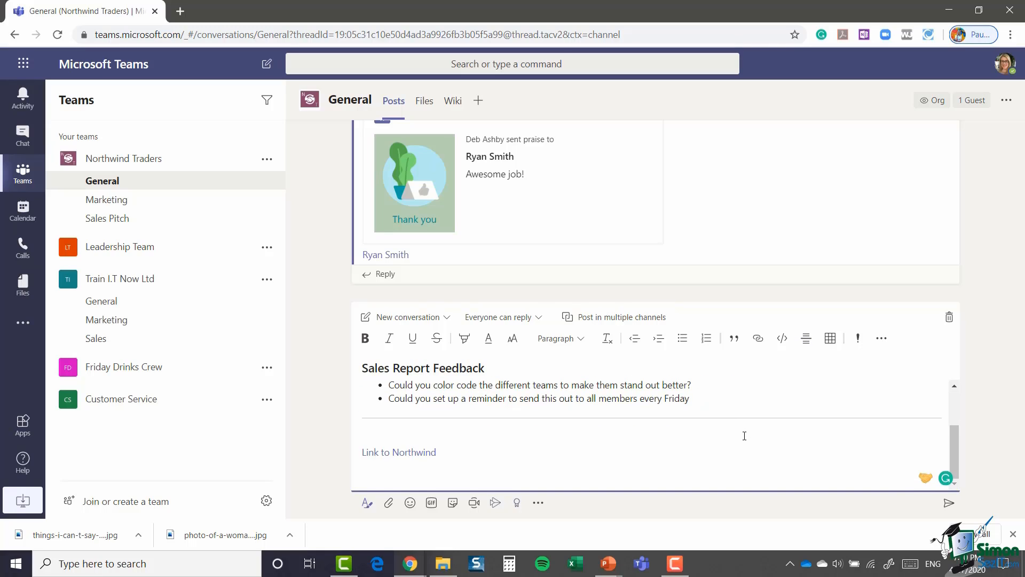
{"action": "scroll", "coordinate": [744, 436], "scroll_direction": "up", "scroll_amount": 1}
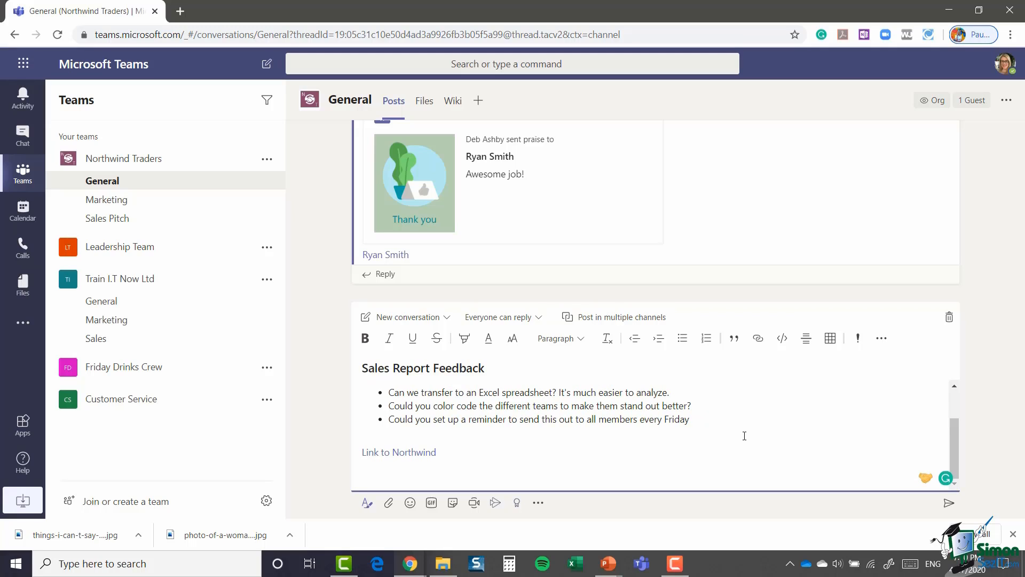
{"action": "left_click", "coordinate": [806, 341]}
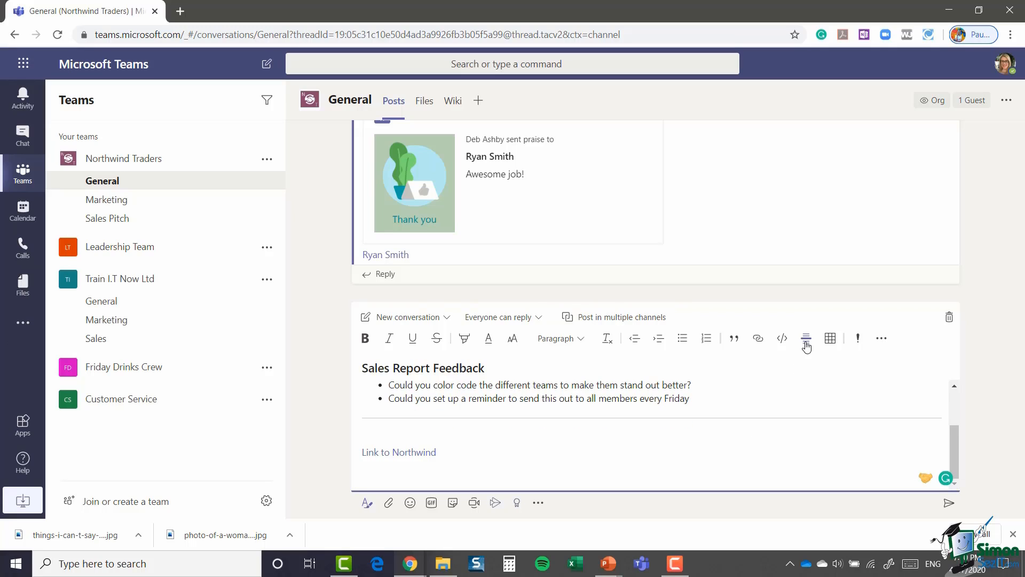
{"action": "key", "text": "ctrl+z"}
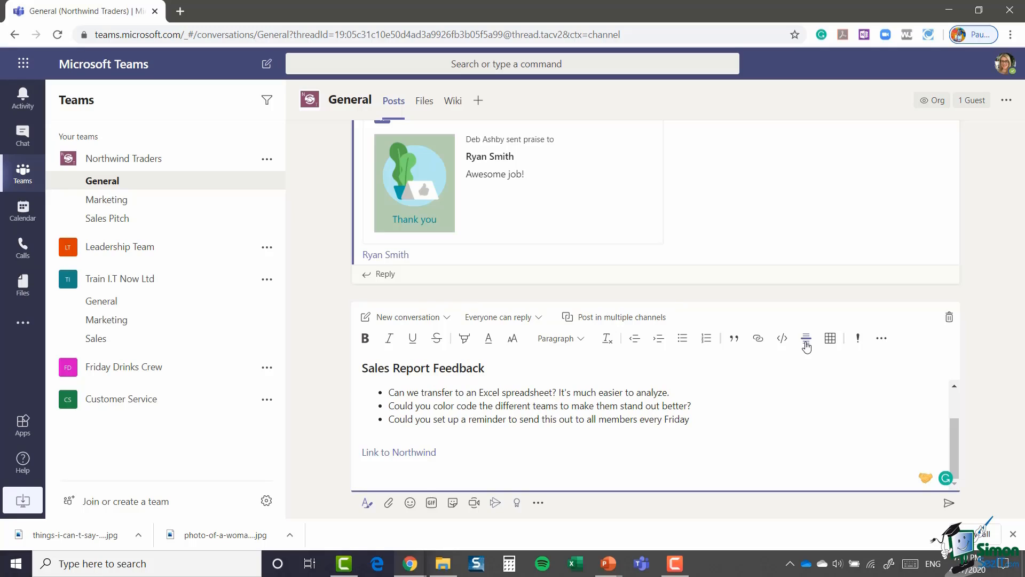
{"action": "left_click", "coordinate": [806, 346]}
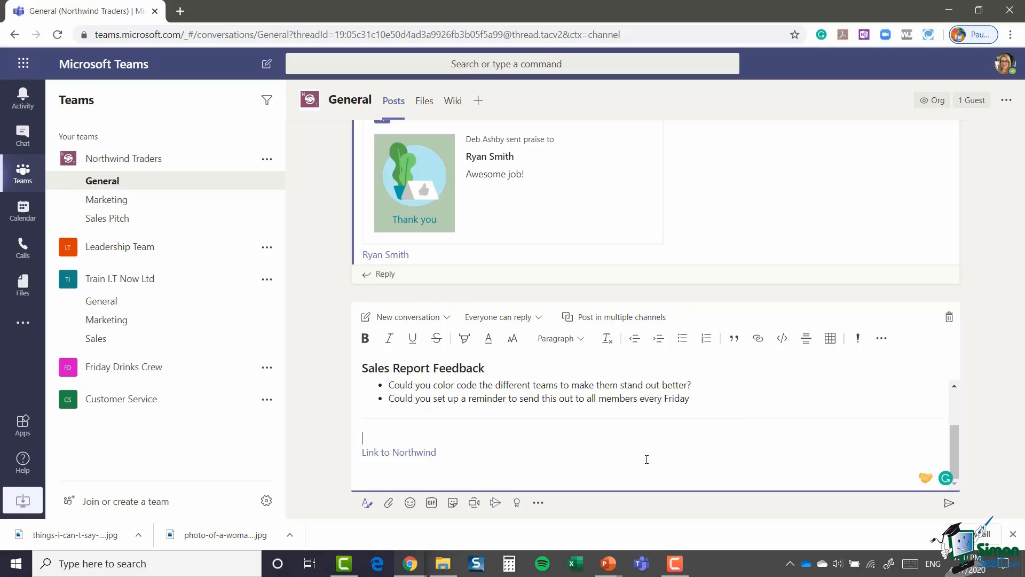
{"action": "key", "text": "Return"}
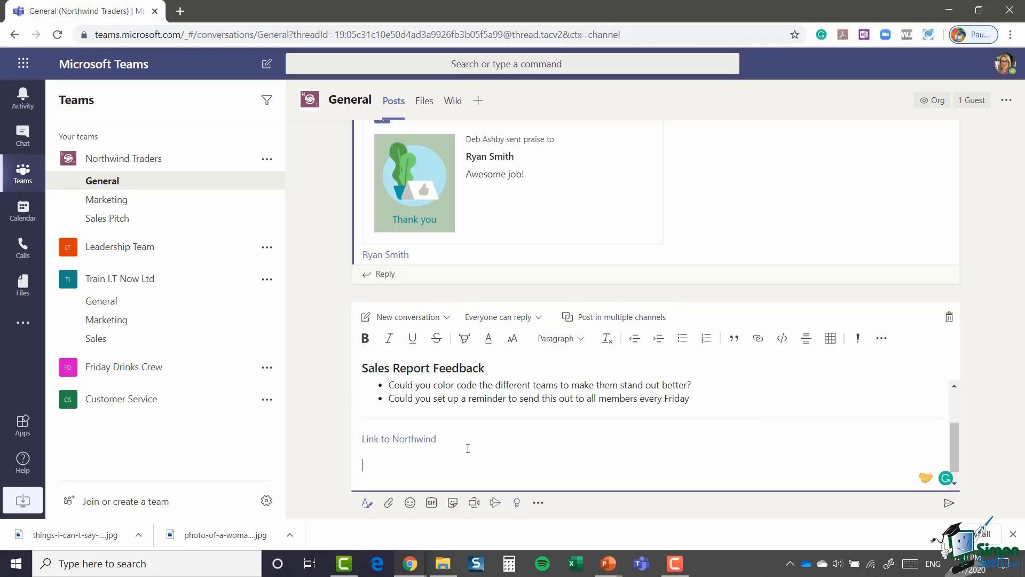
{"action": "left_click", "coordinate": [831, 343]}
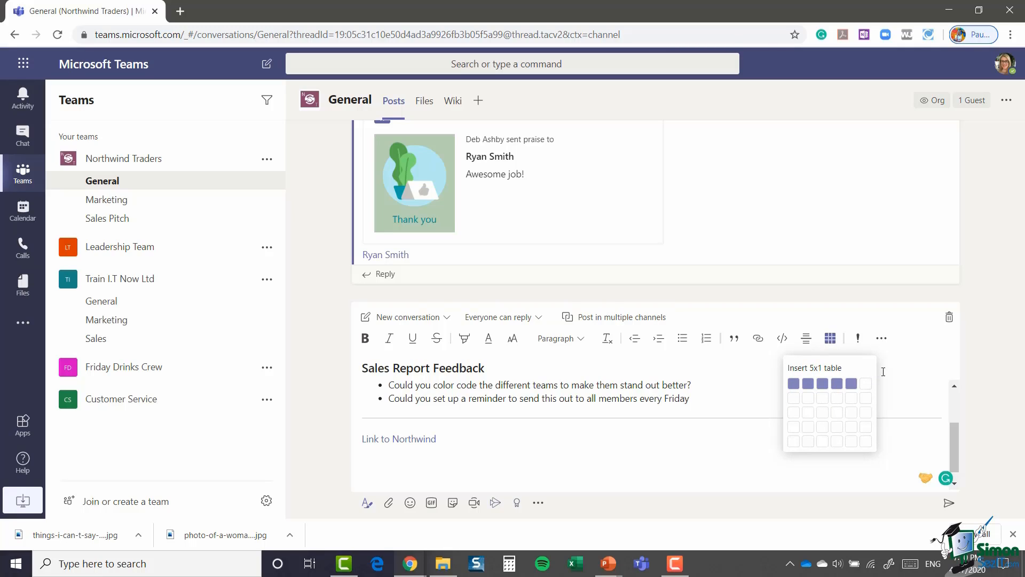
Step: Dismiss the table grid without inserting a table and mark the Sales Report Feedback draft as important
{"action": "left_click", "coordinate": [857, 364]}
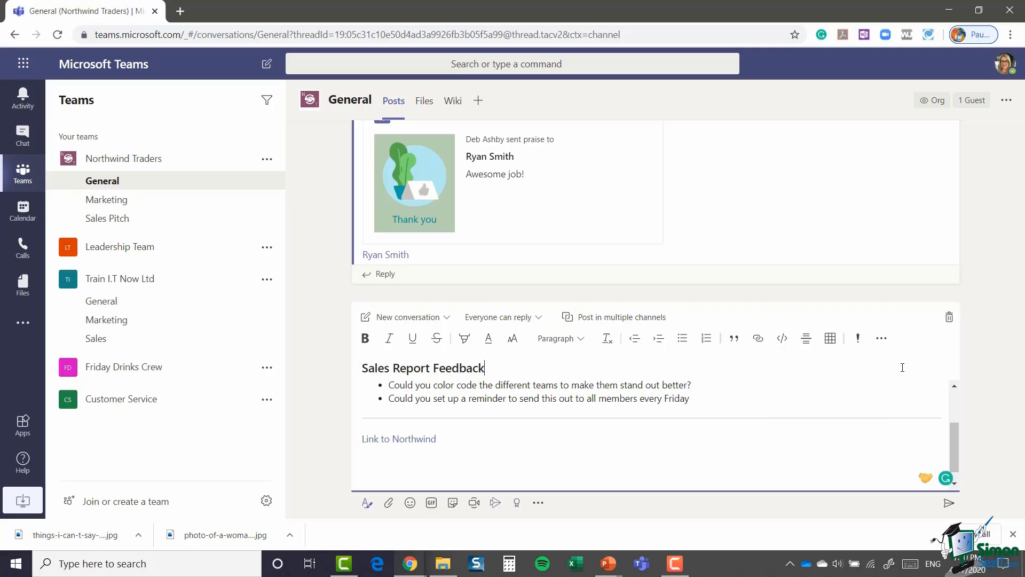
{"action": "left_click", "coordinate": [857, 339]}
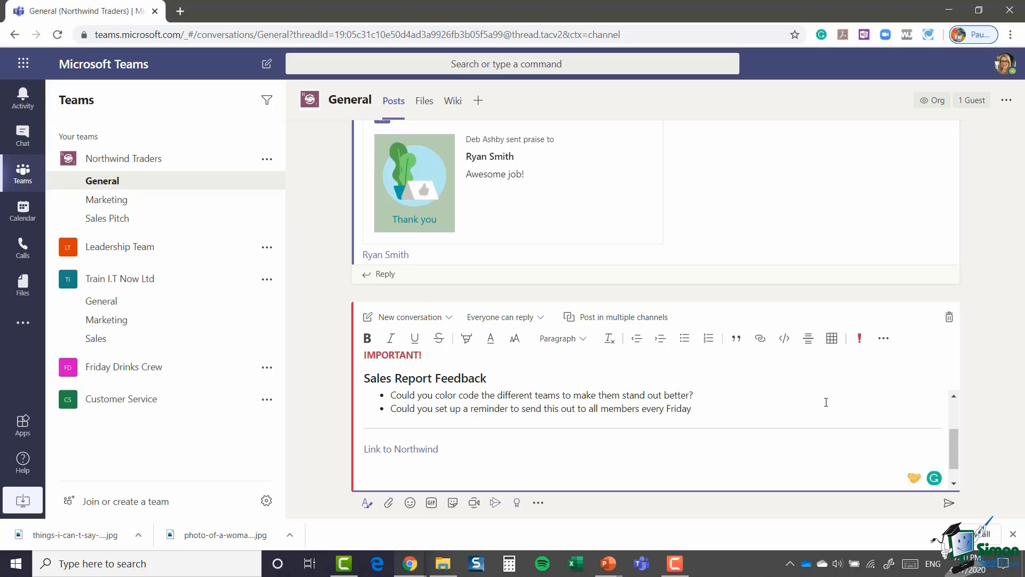
{"action": "scroll", "coordinate": [826, 421], "scroll_direction": "up", "scroll_amount": 3}
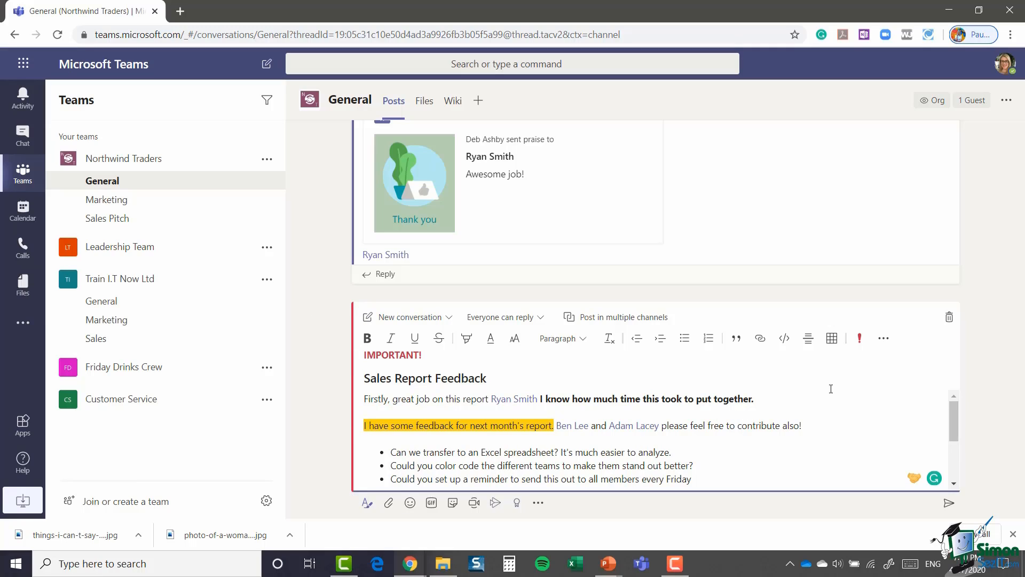
{"action": "left_click", "coordinate": [884, 338]}
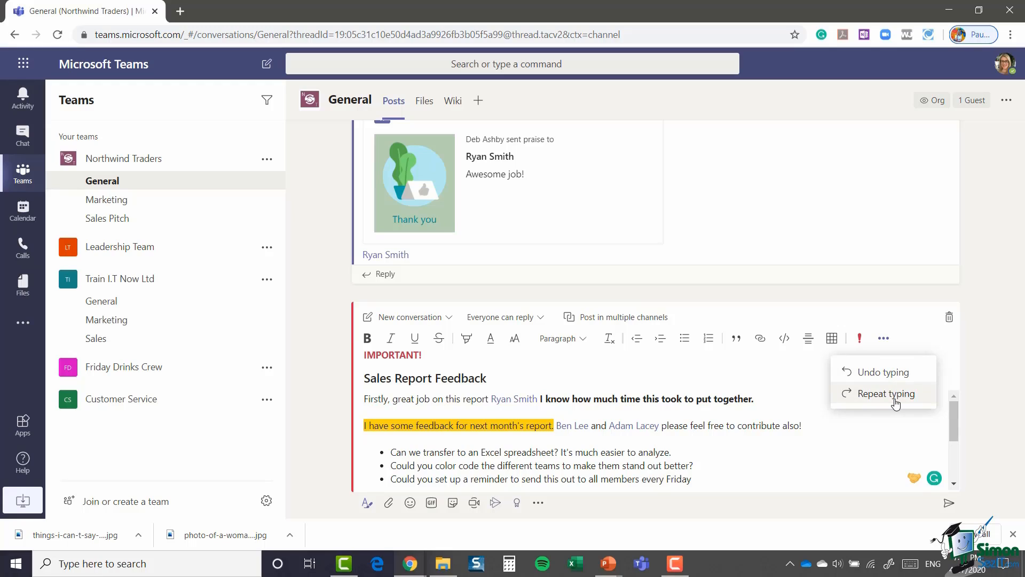
{"action": "left_click", "coordinate": [936, 344]}
{"action": "key", "text": "ctrl+z"}
{"action": "key", "text": "ctrl+z"}
{"action": "key", "text": "ctrl+z"}
{"action": "key", "text": "ctrl+y"}
{"action": "key", "text": "ctrl+y"}
{"action": "key", "text": "ctrl+y"}
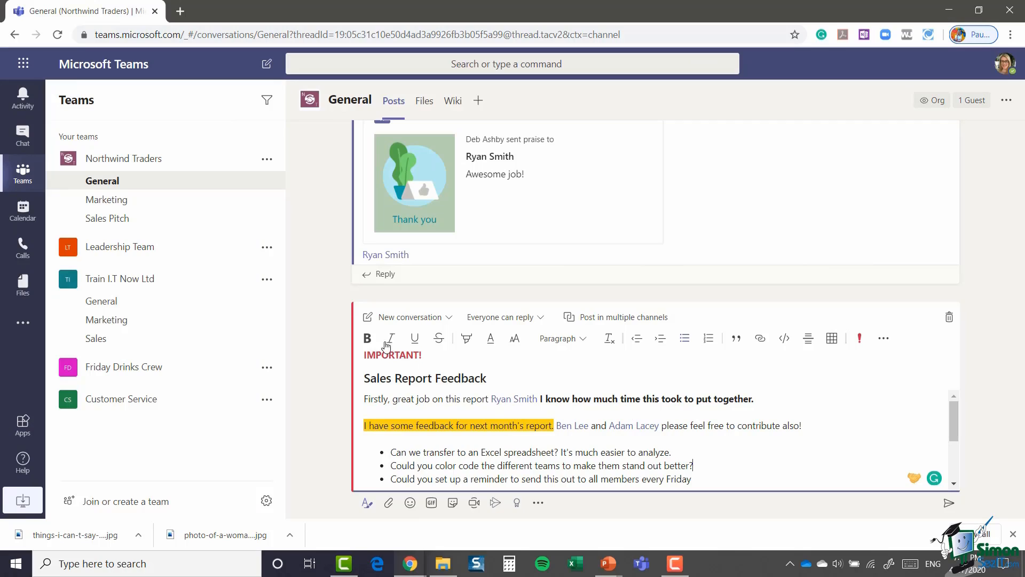
{"action": "left_click", "coordinate": [449, 318]}
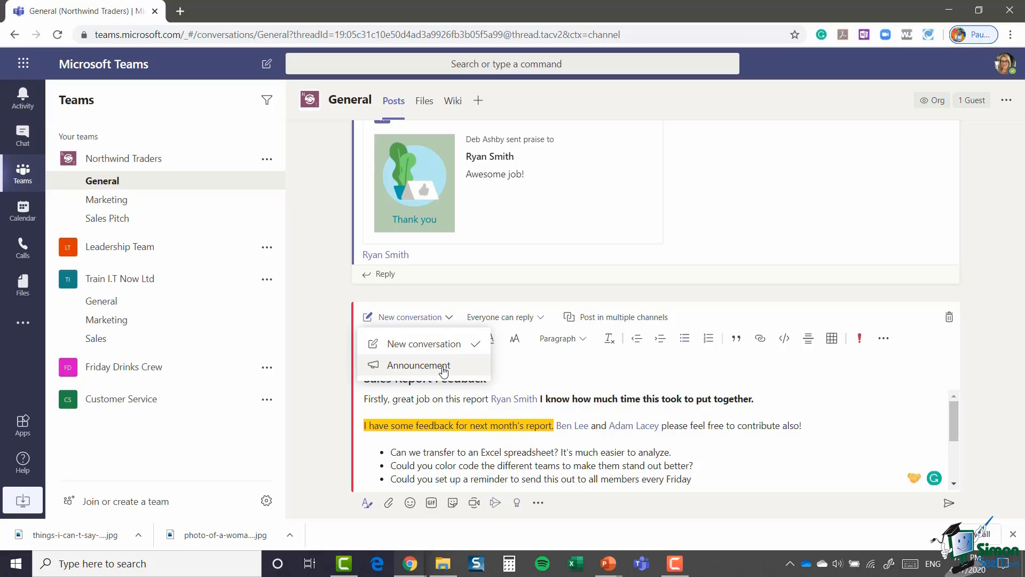
{"action": "left_click", "coordinate": [598, 374]}
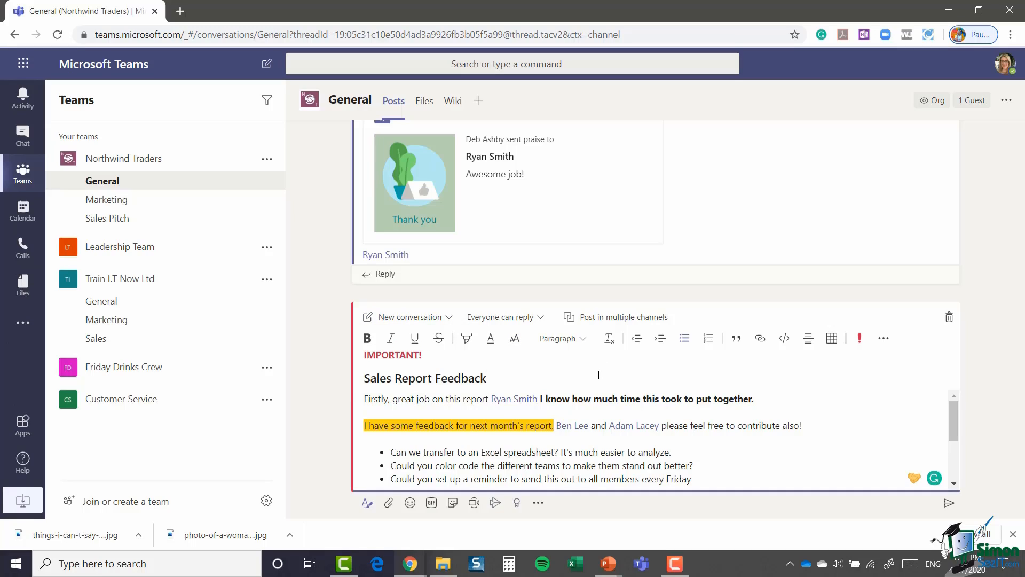
{"action": "left_click", "coordinate": [541, 318]}
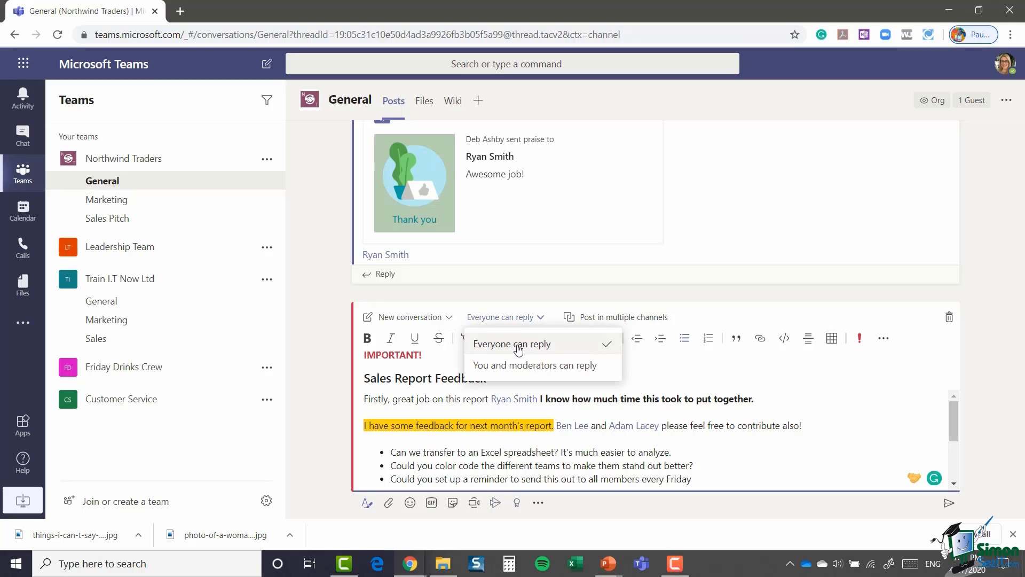
{"action": "left_click", "coordinate": [691, 380]}
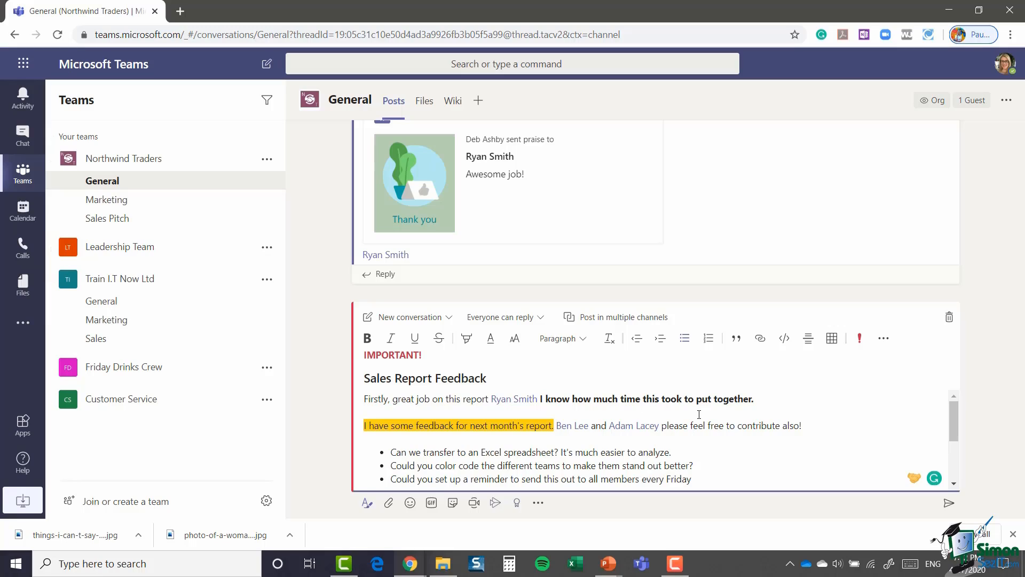
Step: Add Sales Pitch alongside General as a destination channel for the draft post
{"action": "left_click", "coordinate": [635, 319]}
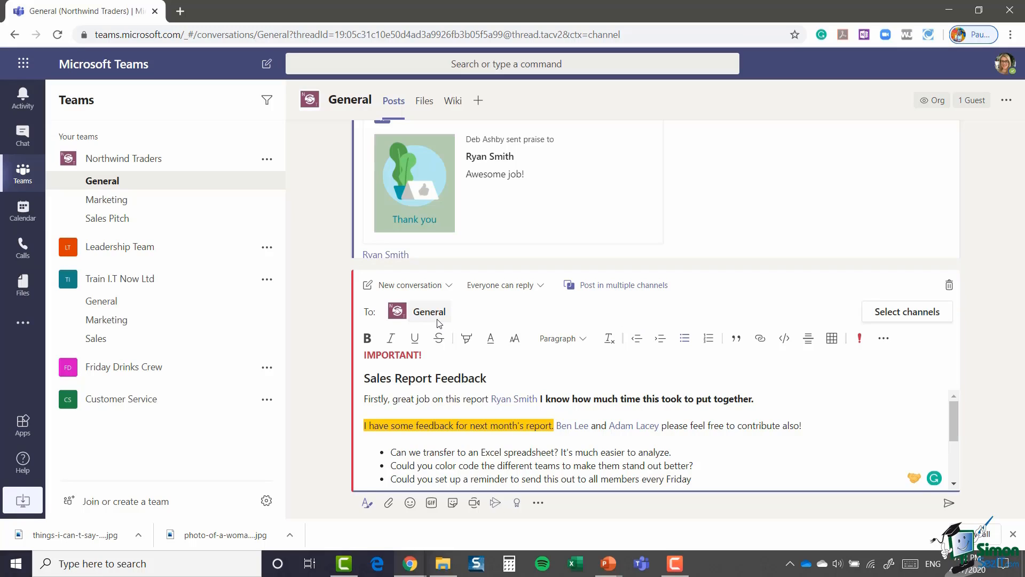
{"action": "left_click", "coordinate": [911, 314]}
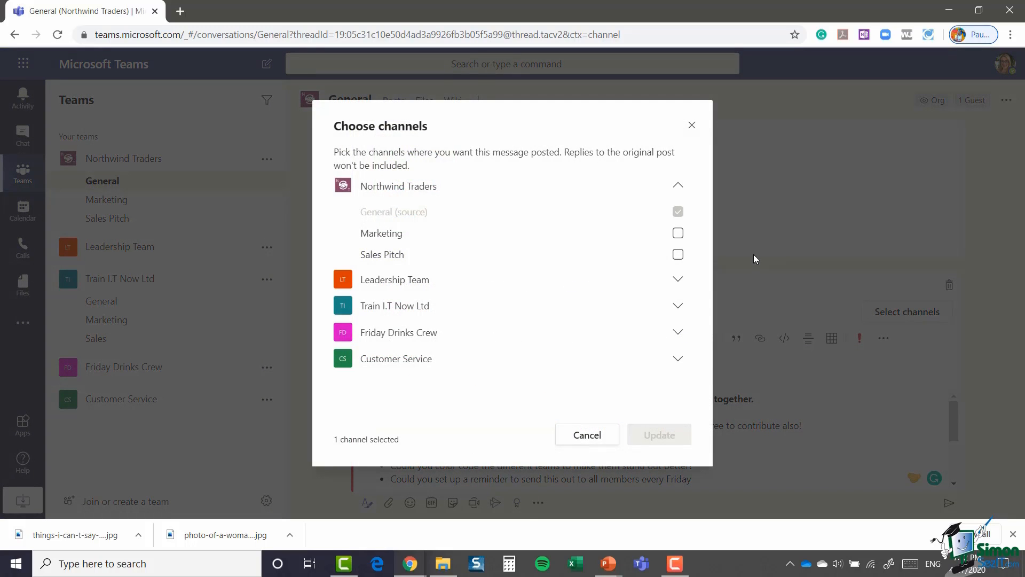
{"action": "left_click", "coordinate": [678, 255]}
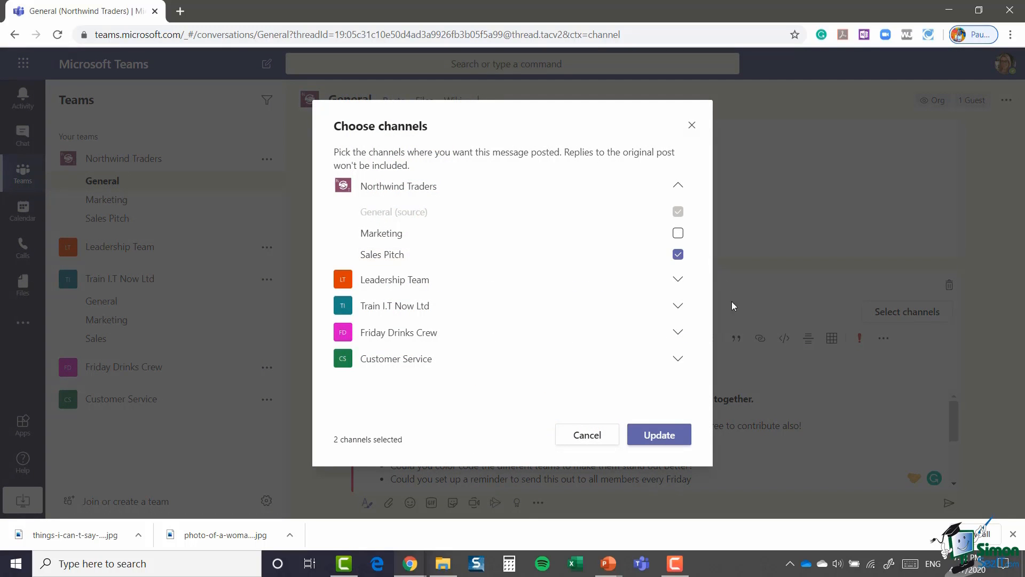
{"action": "left_click", "coordinate": [654, 435]}
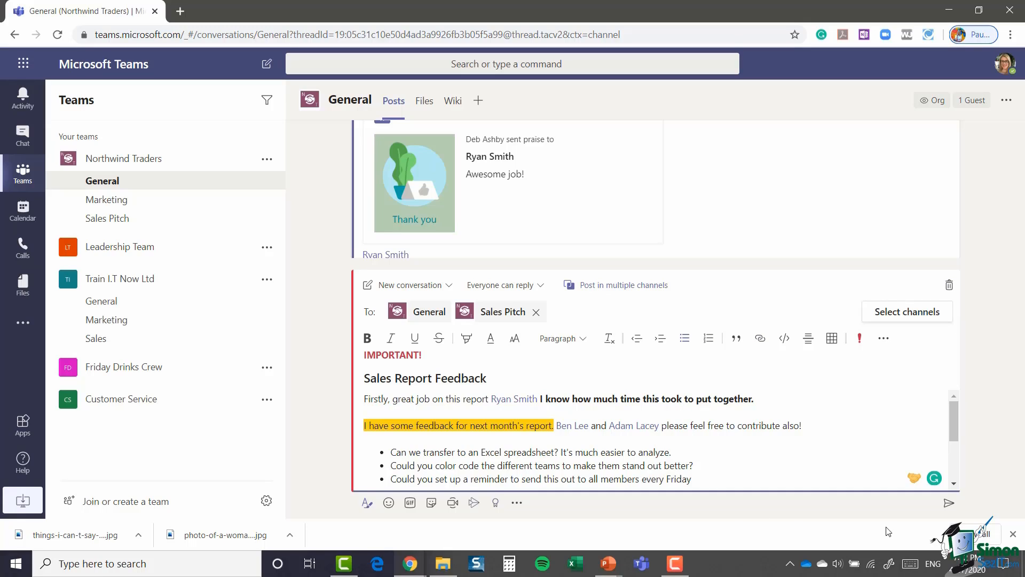
Step: Send the important Sales Report Feedback post to the General channel
{"action": "left_click", "coordinate": [949, 504]}
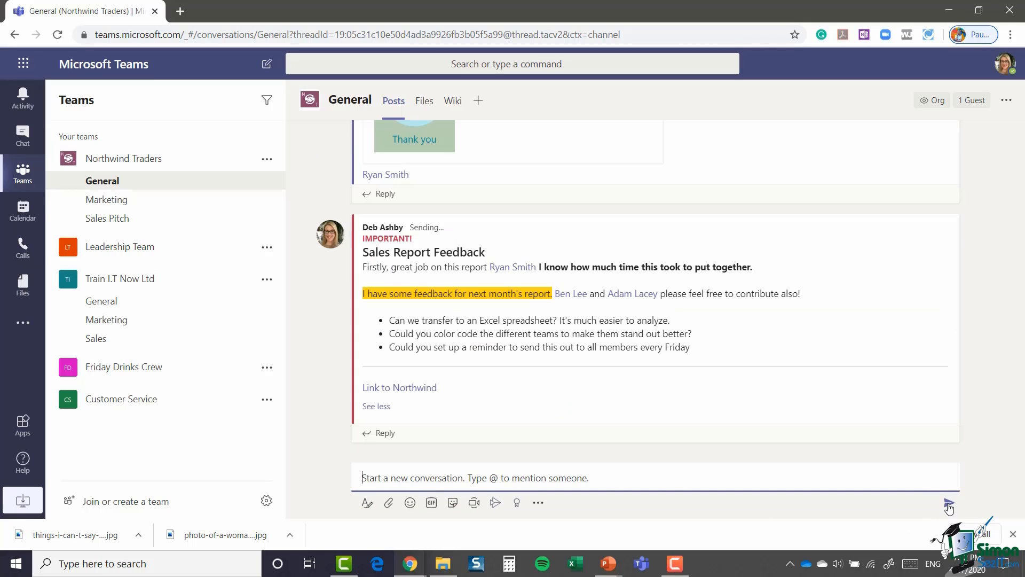
{"action": "scroll", "coordinate": [763, 354], "scroll_direction": "up", "scroll_amount": 2}
{"action": "scroll", "coordinate": [763, 355], "scroll_direction": "down", "scroll_amount": 2}
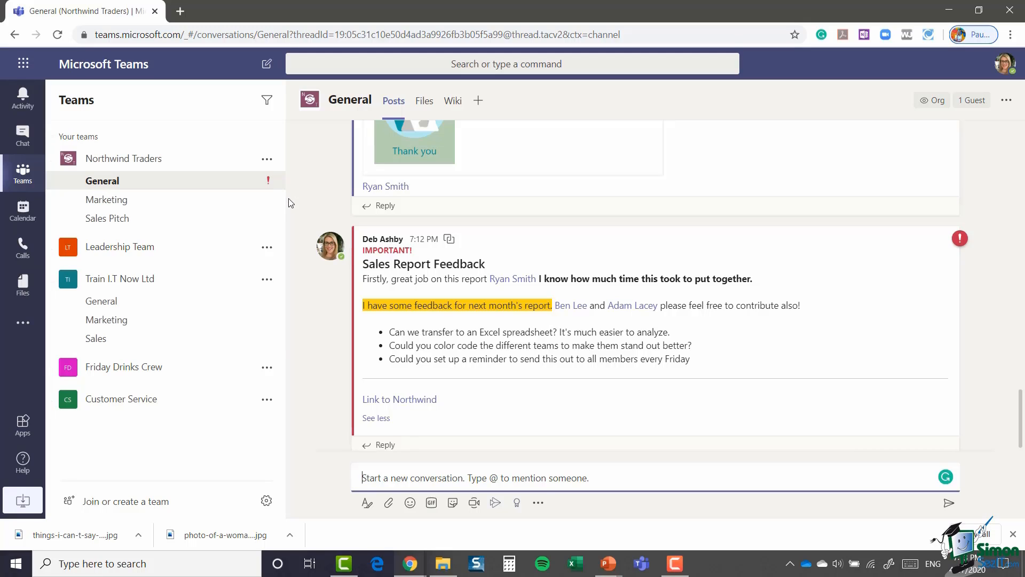
Step: Start a new channel post and expand it into the full editor with a subject line
{"action": "left_click", "coordinate": [105, 220]}
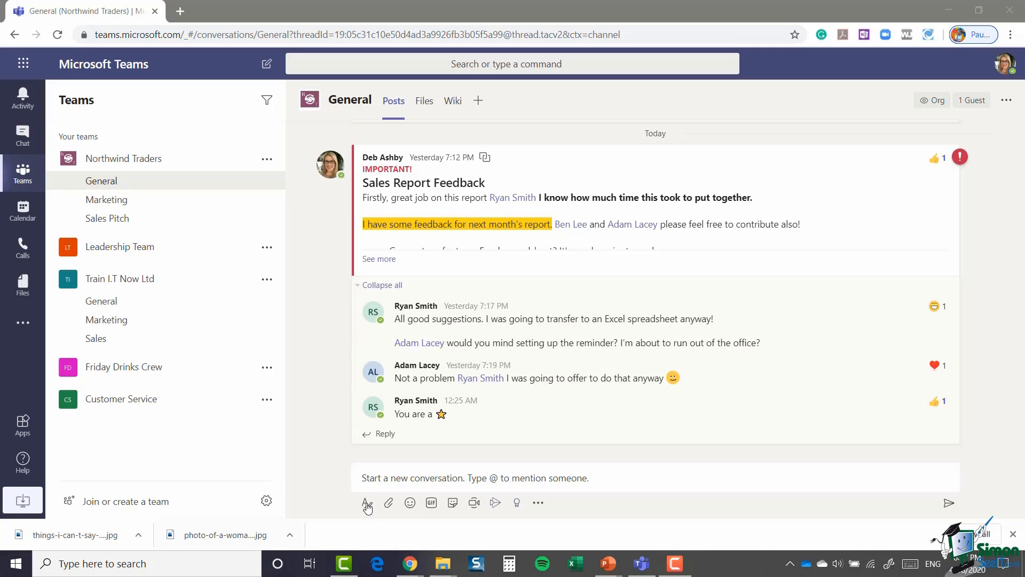
{"action": "left_click", "coordinate": [370, 477]}
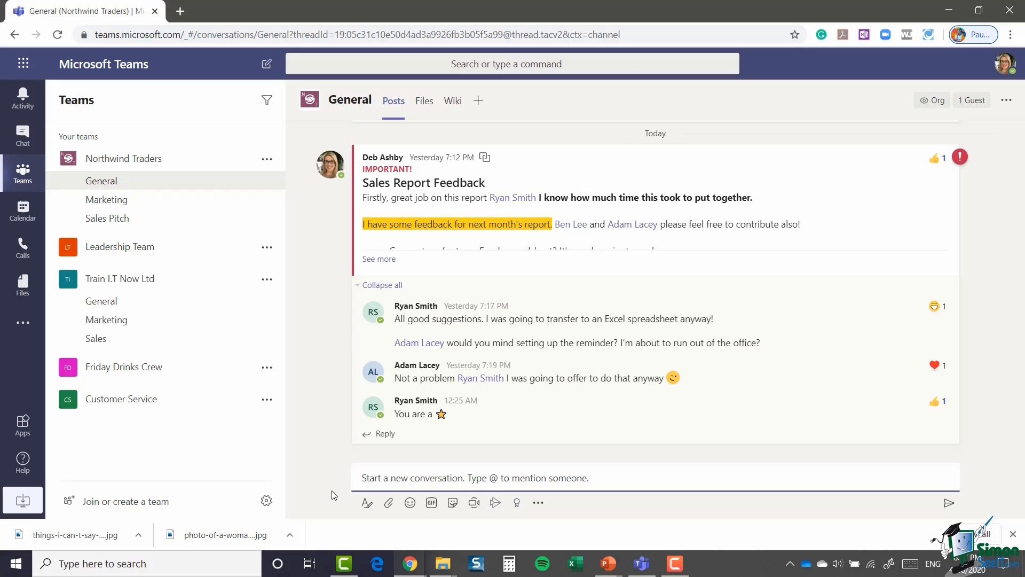
{"action": "left_click", "coordinate": [365, 504]}
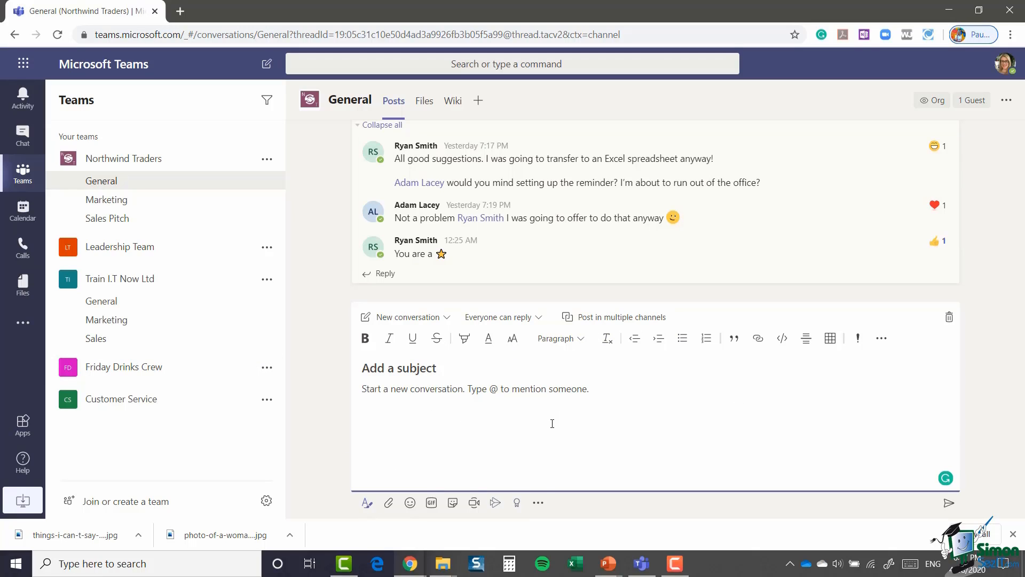
Step: Switch the new post's type from New conversation to Announcement
{"action": "left_click", "coordinate": [448, 319]}
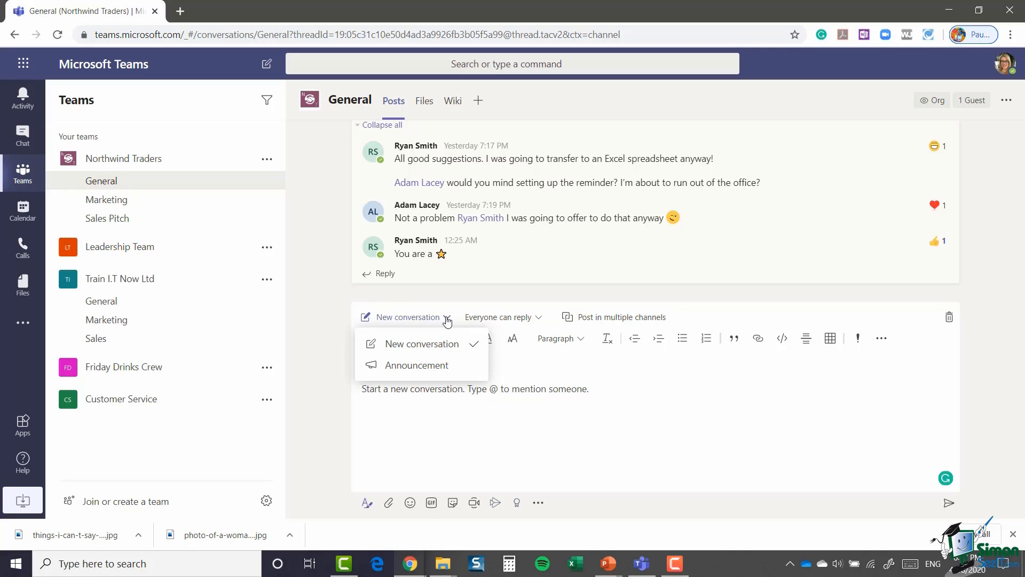
{"action": "left_click", "coordinate": [433, 369]}
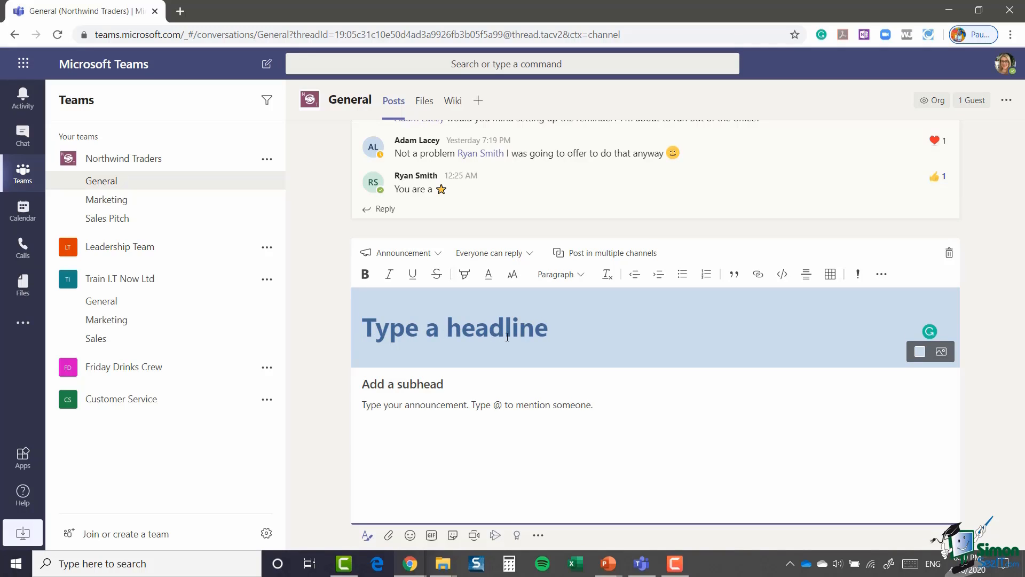
Step: Enter the headline 'Trade Awards 2020!!' and try pink, peach, then light blue banner colours
{"action": "type", "text": "Trade Awards 2020!!"}
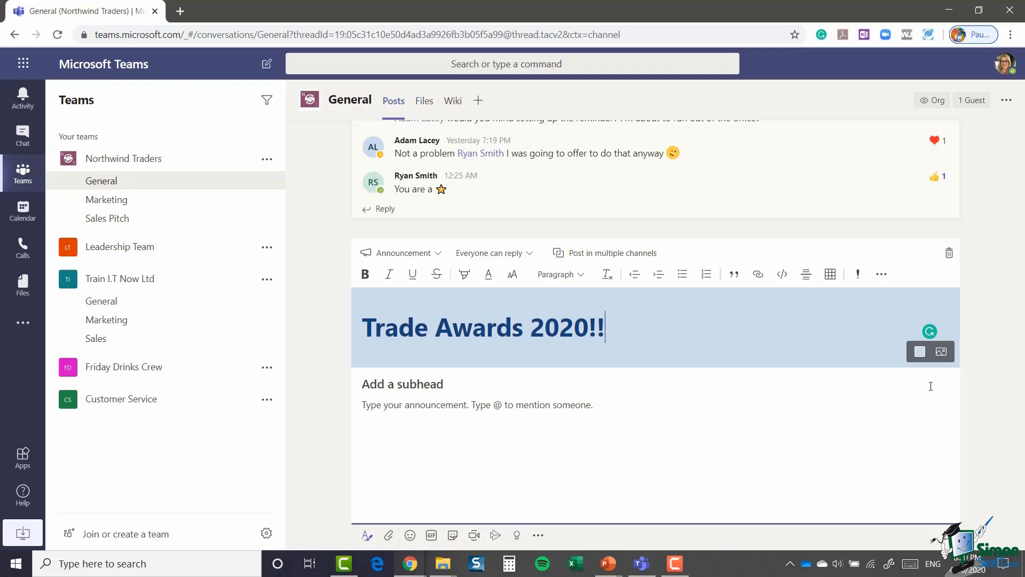
{"action": "left_click", "coordinate": [917, 357]}
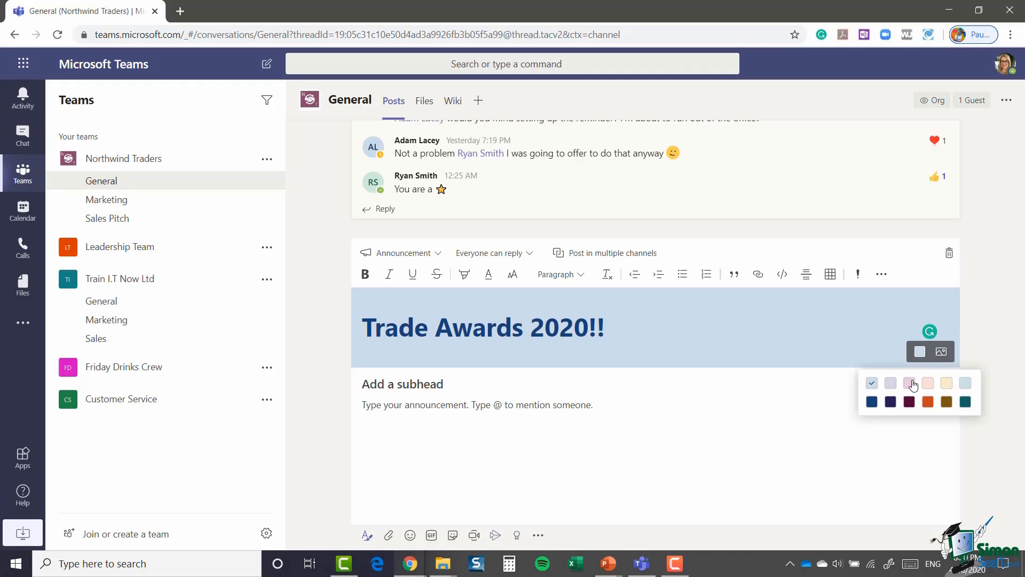
{"action": "left_click", "coordinate": [910, 383]}
{"action": "left_click", "coordinate": [920, 352]}
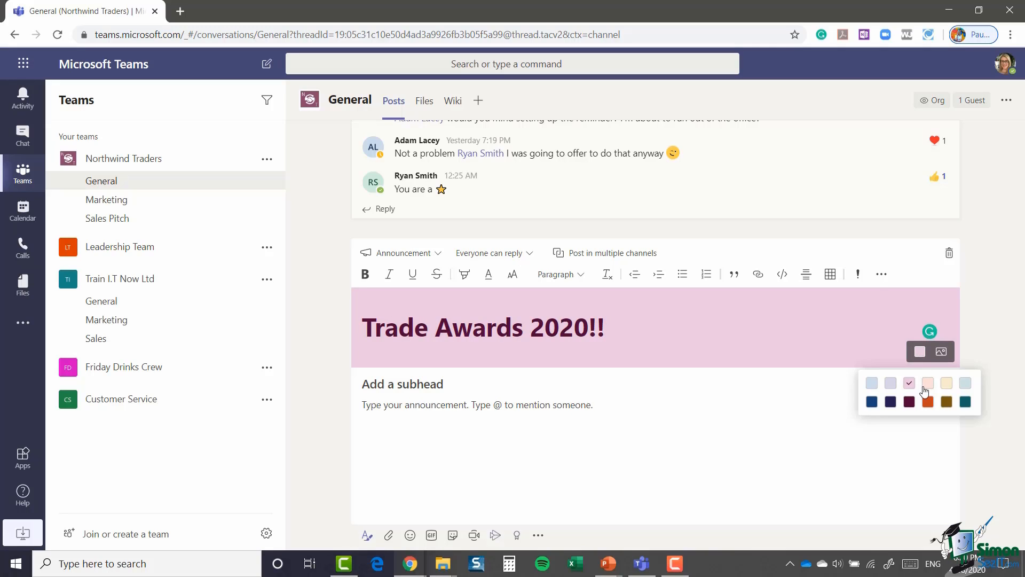
{"action": "left_click", "coordinate": [926, 384]}
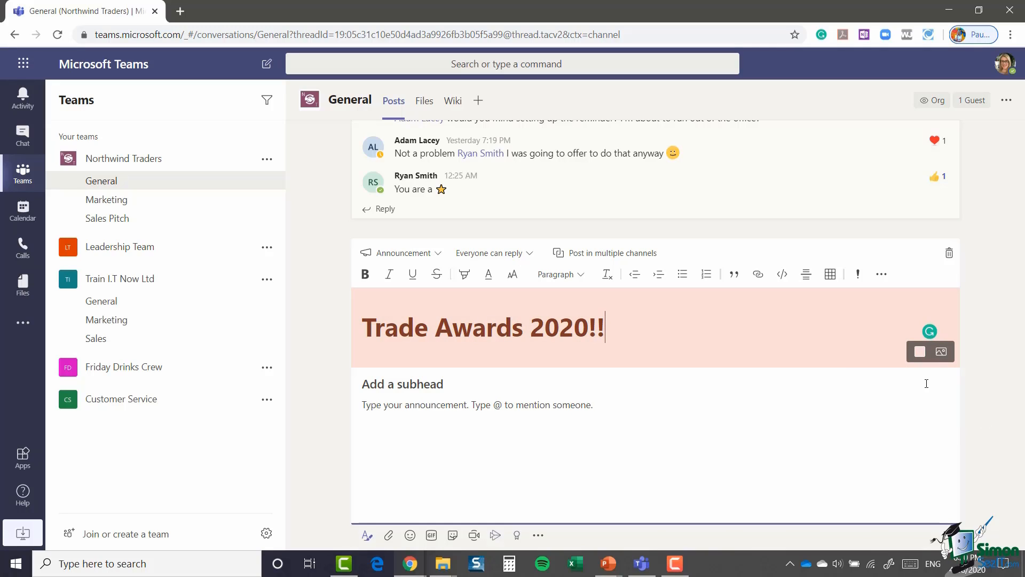
{"action": "left_click", "coordinate": [920, 352]}
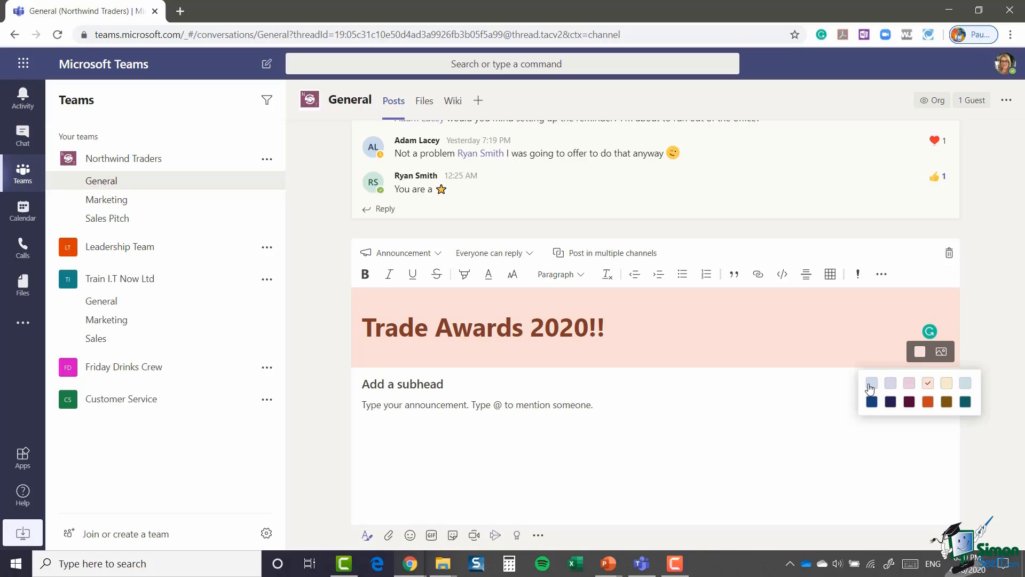
{"action": "left_click", "coordinate": [871, 386]}
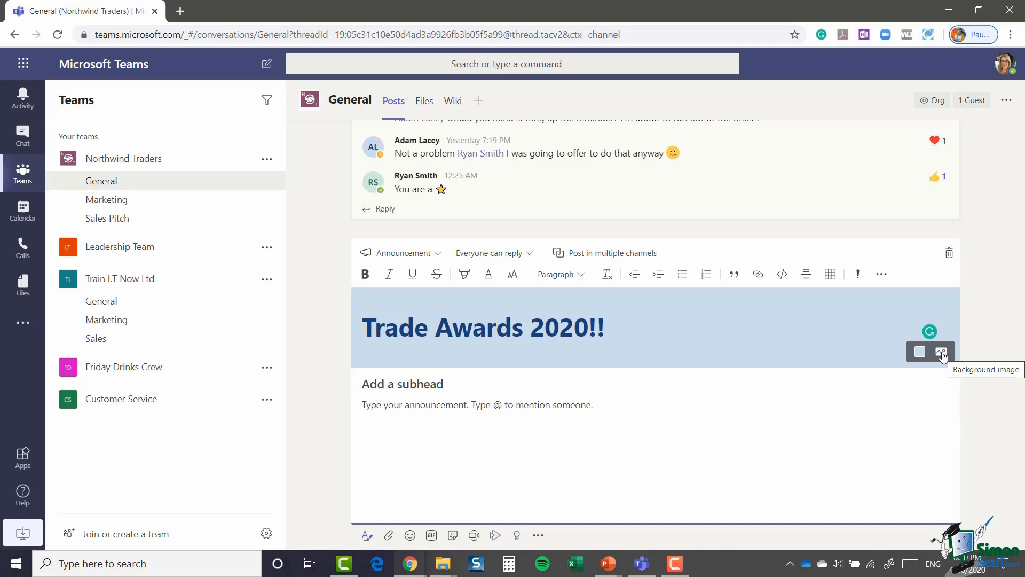
Step: Upload the champagne-glasses photo as the headline background image and position it
{"action": "left_click", "coordinate": [941, 352]}
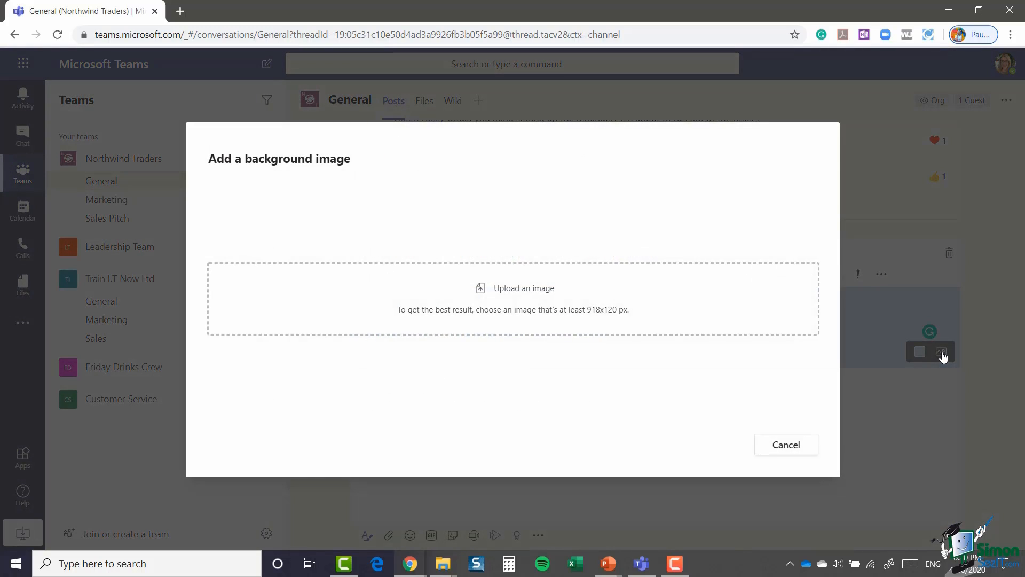
{"action": "left_click", "coordinate": [527, 293]}
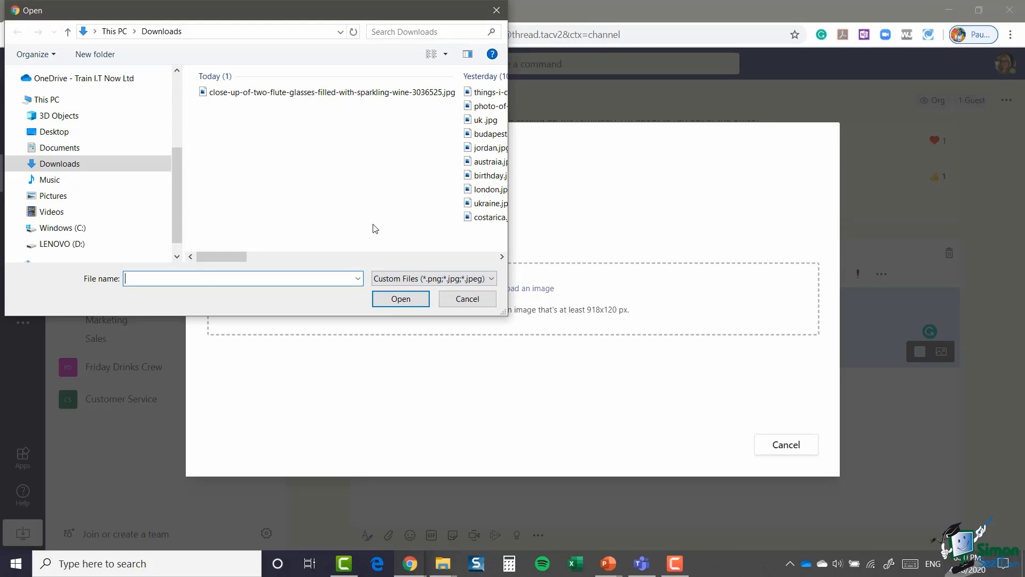
{"action": "left_click", "coordinate": [336, 92]}
{"action": "left_click", "coordinate": [401, 298]}
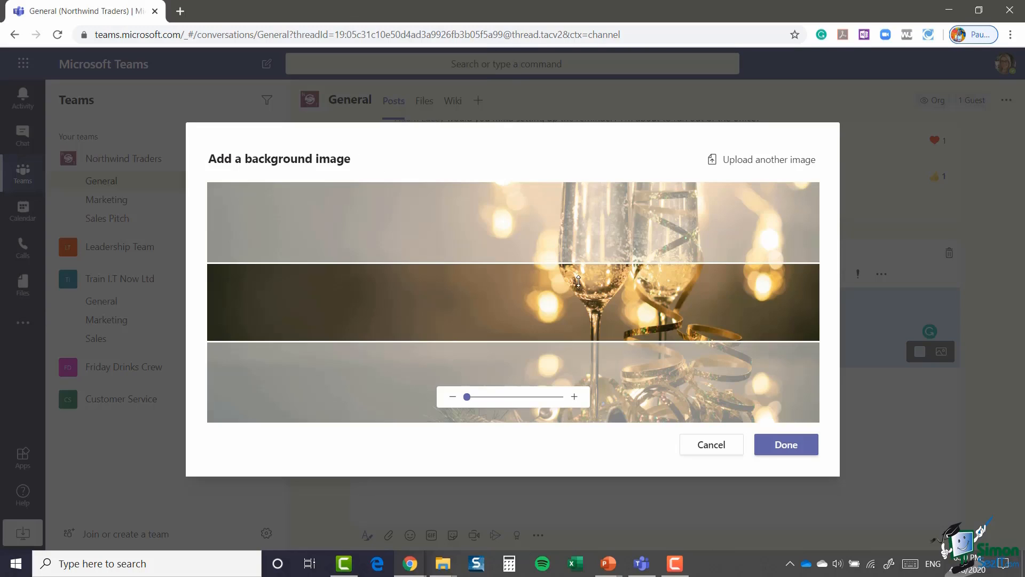
{"action": "left_click_drag", "start_coordinate": [580, 316], "coordinate": [619, 351]}
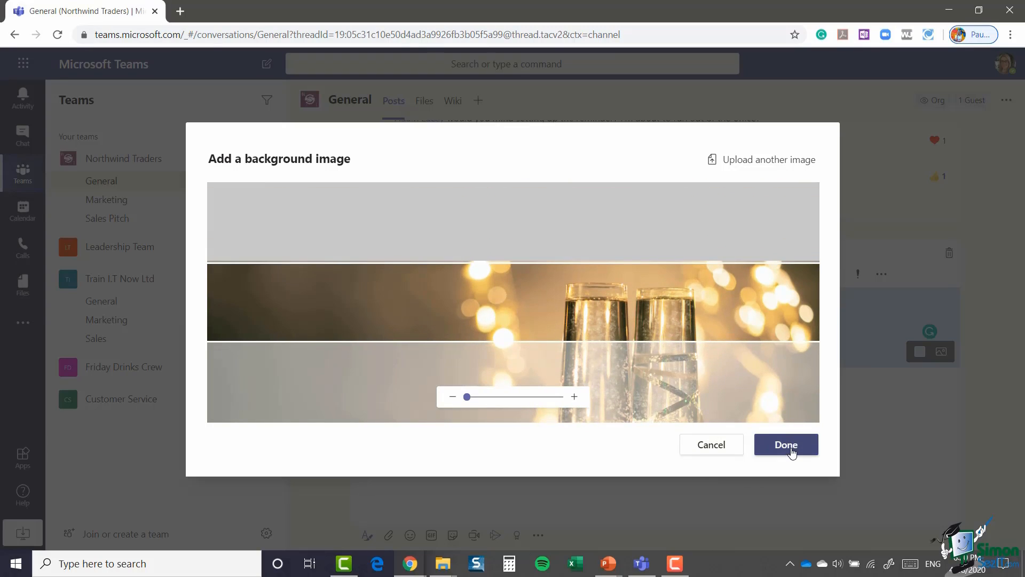
{"action": "left_click", "coordinate": [792, 450]}
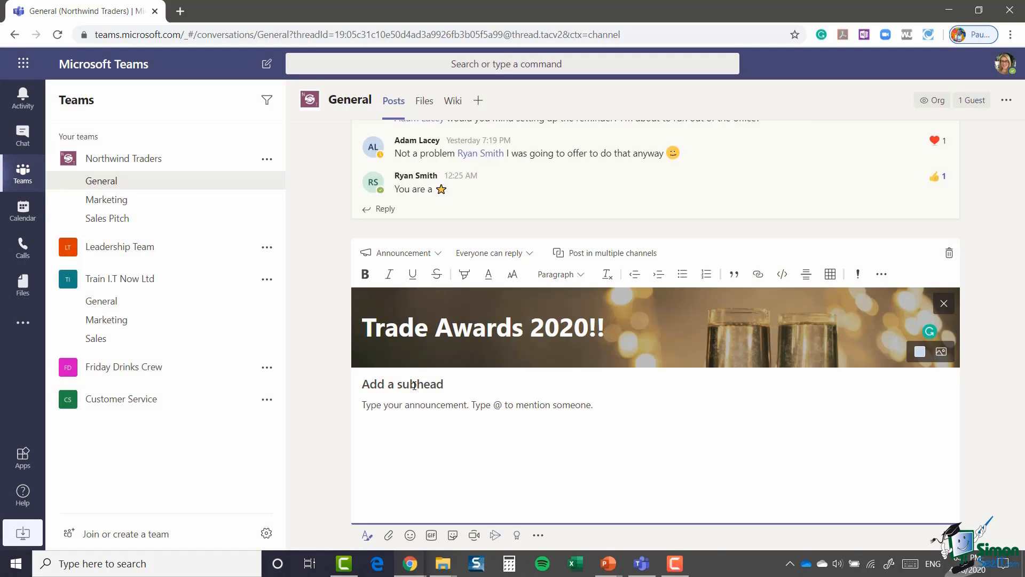
Step: Paste the 'Time to nominate!' subhead and body, then italicise the Friday, May 1st details
{"action": "type", "text": "Time to nominate! Who has really stood out from the crowd this year? Who has gone above and beyond for their colleagues and Northwind?  Get your votes in!  Winner to be announced on Friday, May 1st at the Electric Ballroom.  Voting opens tomorrow. Look out for the poll."}
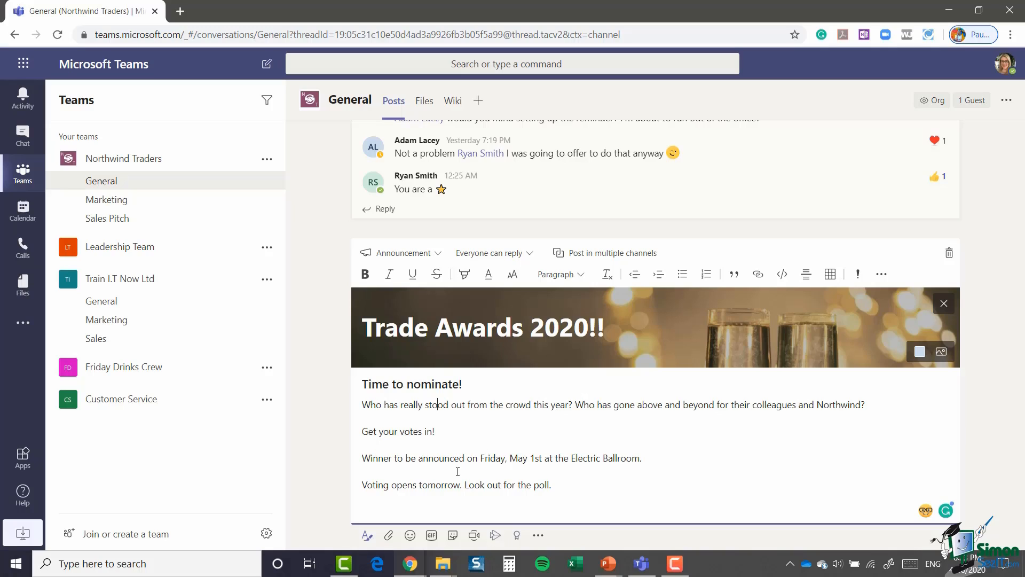
{"action": "left_click_drag", "start_coordinate": [480, 457], "coordinate": [643, 455]}
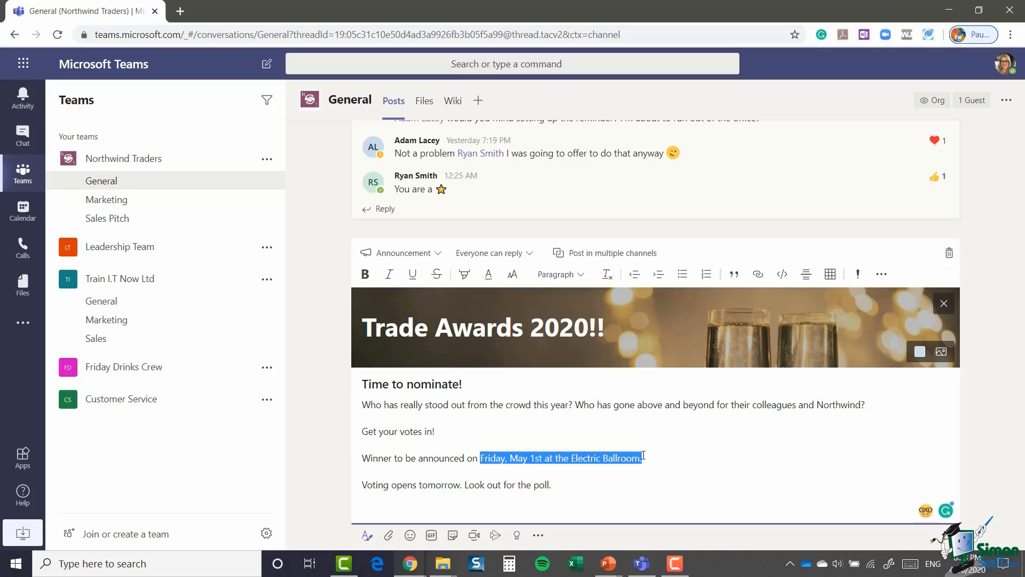
{"action": "left_click", "coordinate": [391, 275]}
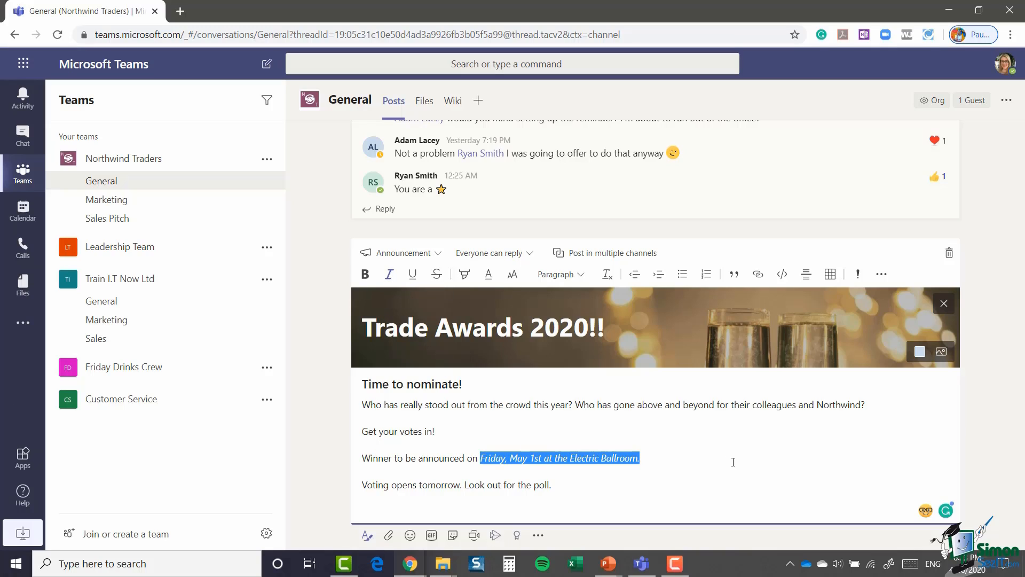
{"action": "left_click", "coordinate": [690, 458]}
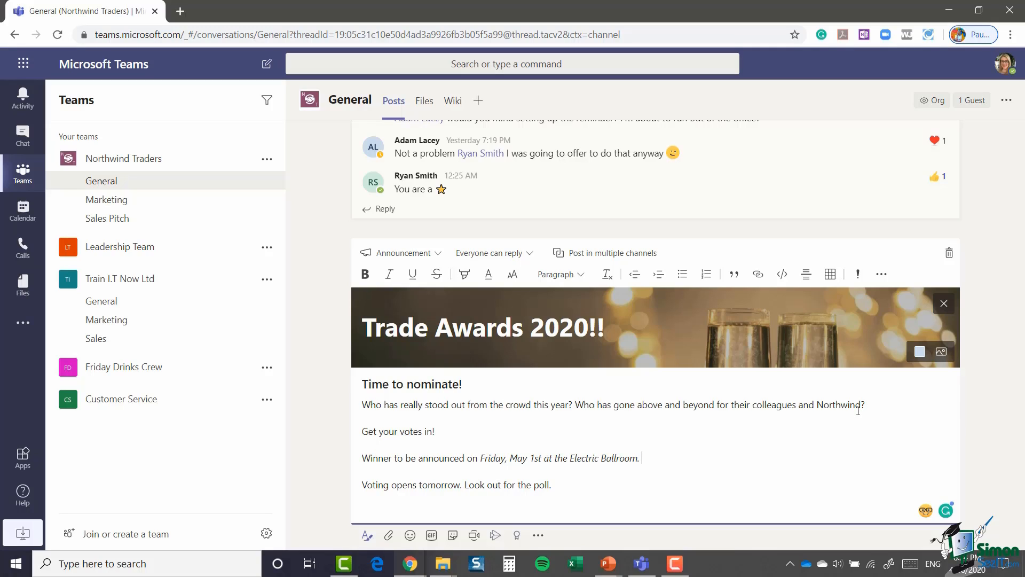
Step: Address the announcement to General, Marketing and Sales Pitch, and send it with Ctrl+Enter
{"action": "left_click", "coordinate": [529, 256]}
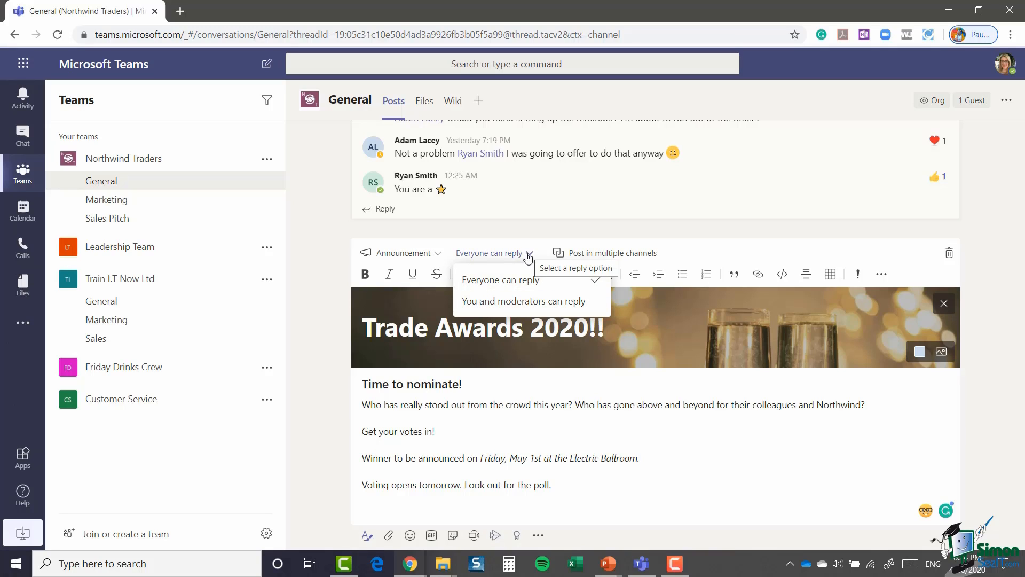
{"action": "left_click", "coordinate": [694, 232]}
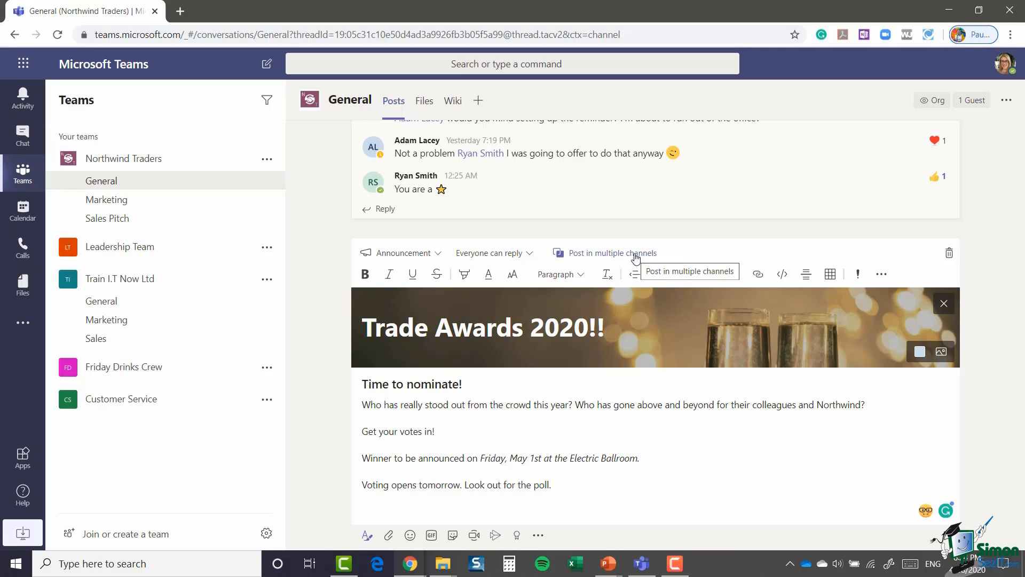
{"action": "left_click", "coordinate": [635, 254]}
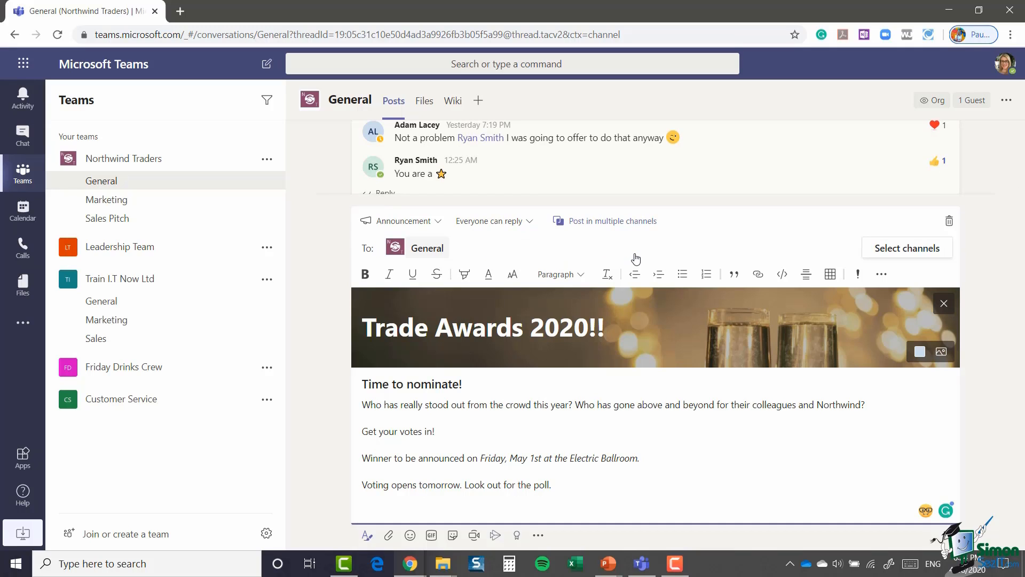
{"action": "left_click", "coordinate": [901, 255]}
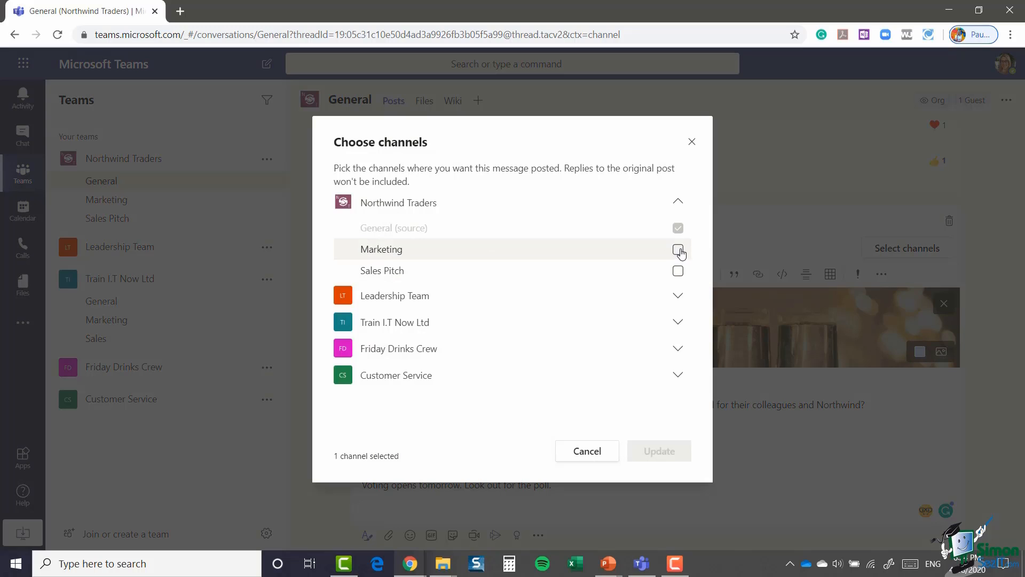
{"action": "left_click", "coordinate": [678, 249]}
{"action": "left_click", "coordinate": [677, 271]}
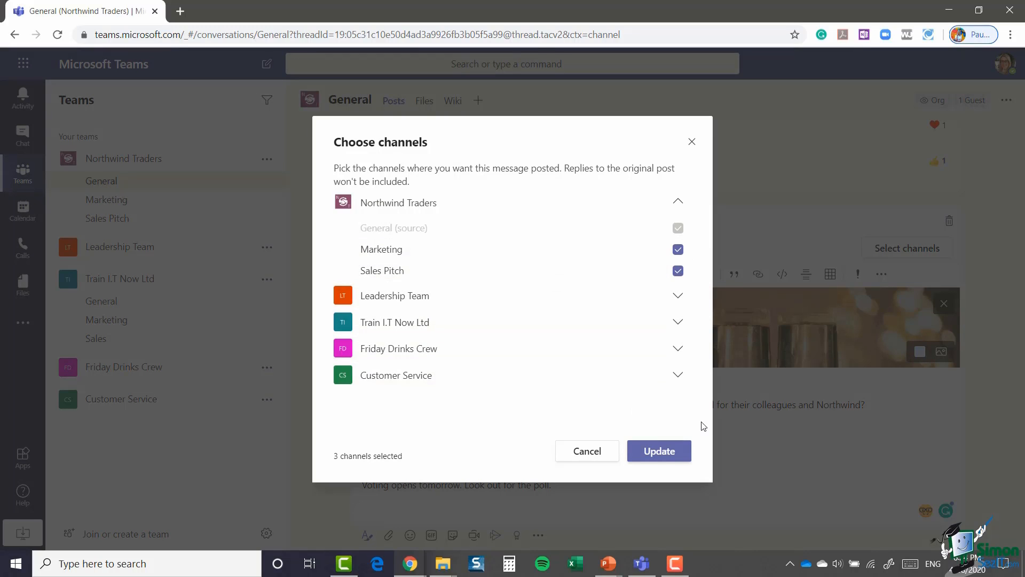
{"action": "left_click", "coordinate": [659, 451]}
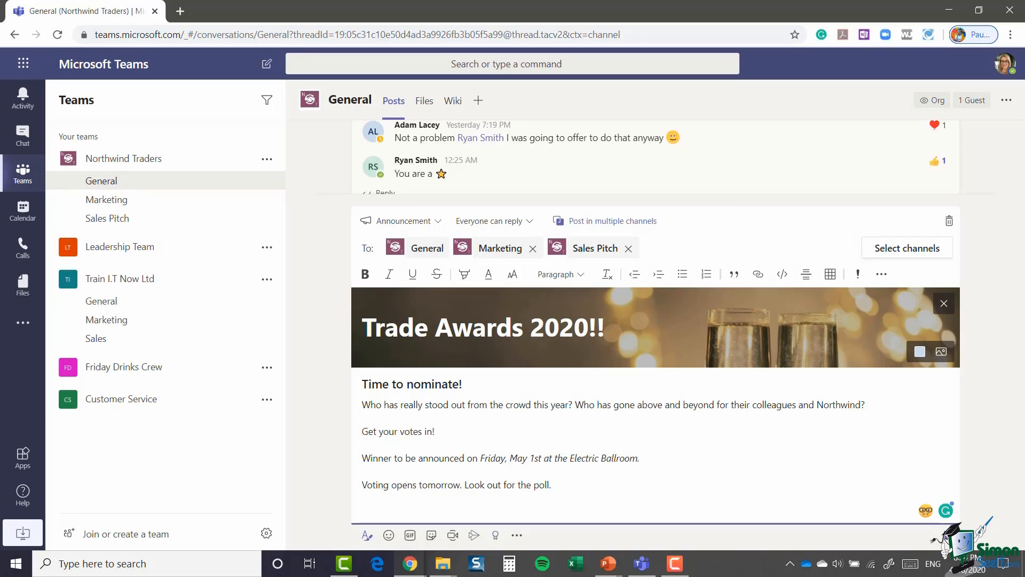
{"action": "key", "text": "ctrl+Return"}
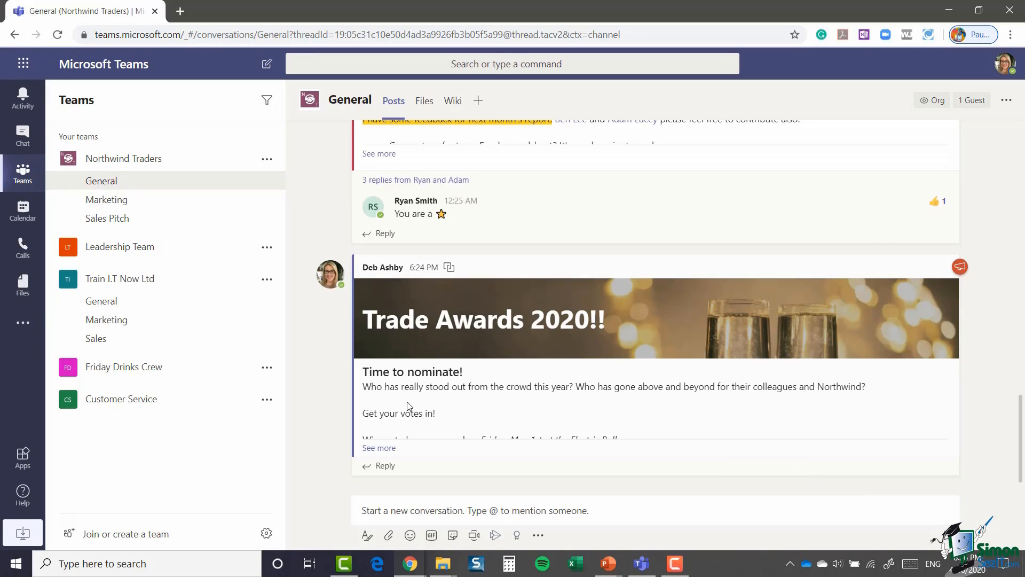
{"action": "left_click", "coordinate": [107, 201]}
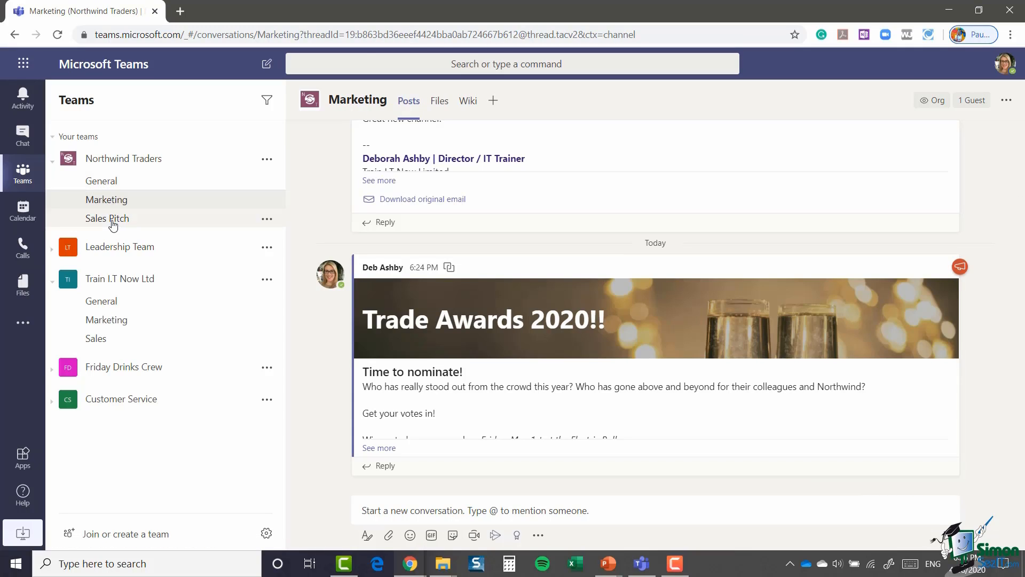
{"action": "left_click", "coordinate": [114, 217]}
{"action": "left_click", "coordinate": [111, 183]}
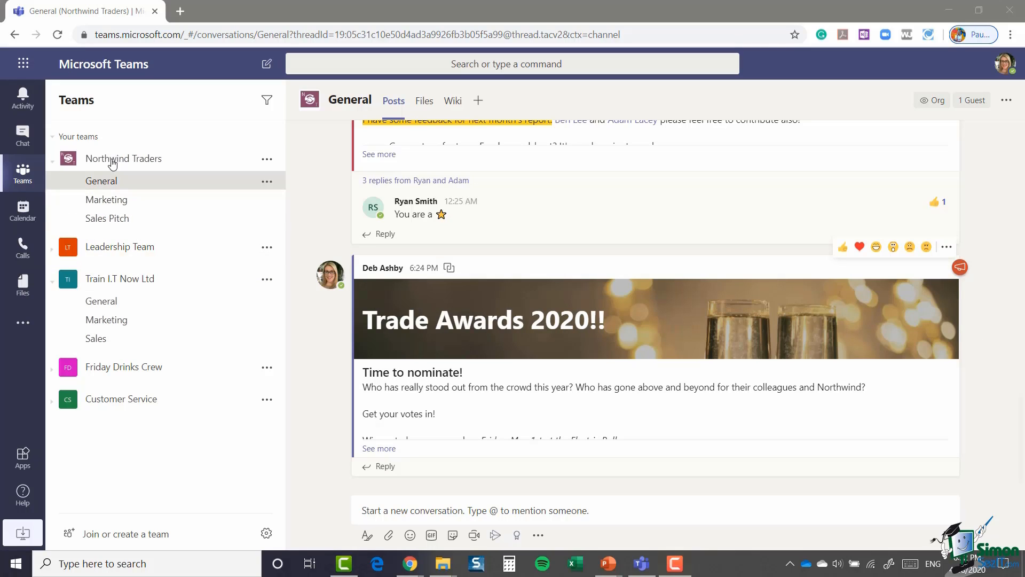
Step: Open Manage team for Northwind Traders and expand the Members and guests list
{"action": "left_click", "coordinate": [267, 162]}
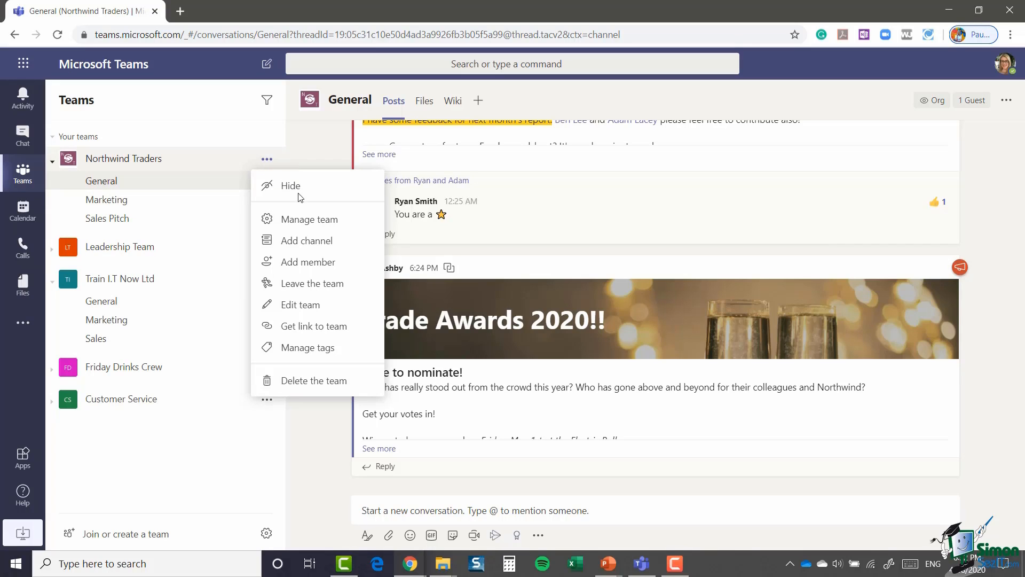
{"action": "left_click", "coordinate": [348, 227]}
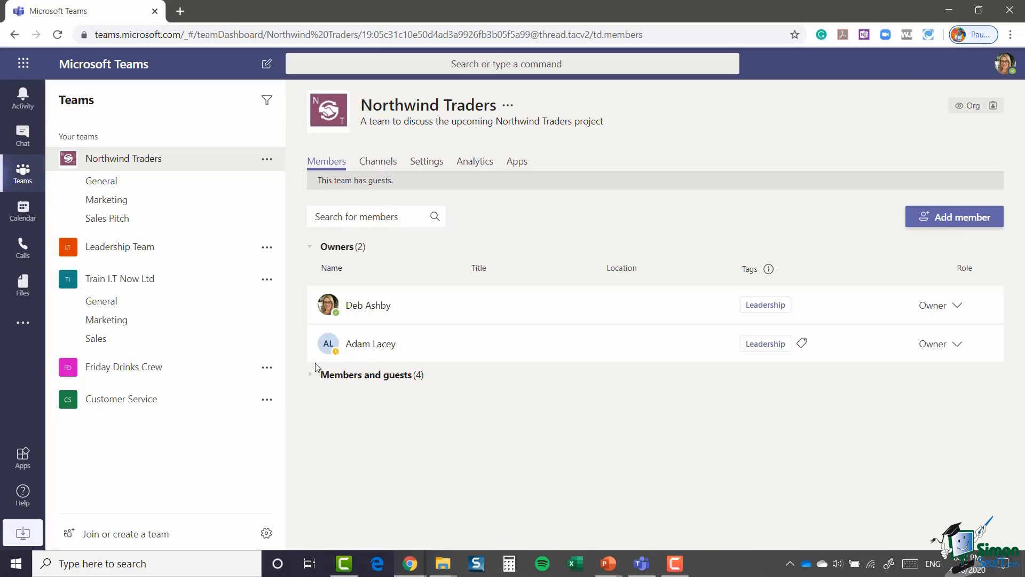
{"action": "left_click", "coordinate": [310, 382]}
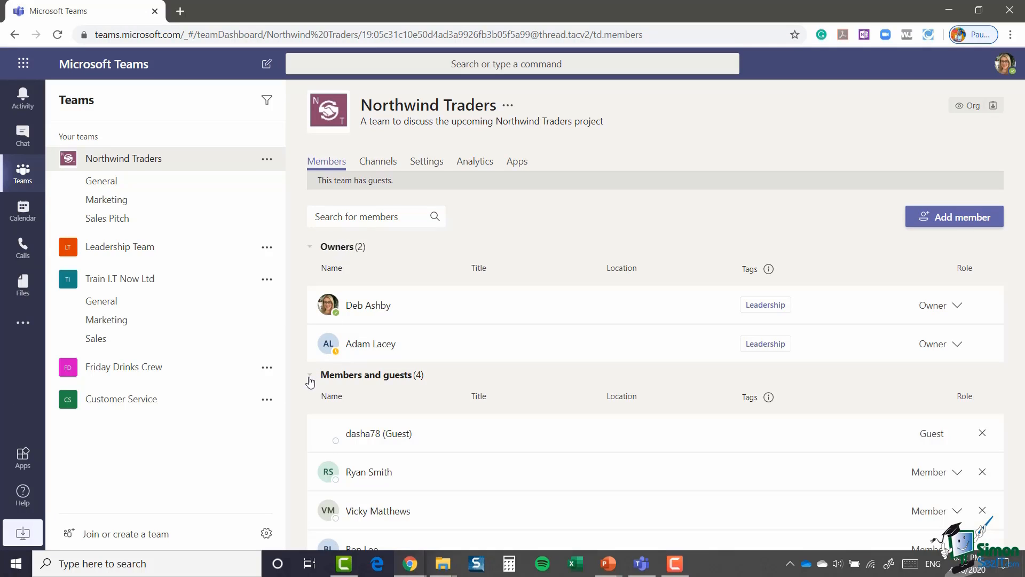
{"action": "scroll", "coordinate": [515, 386], "scroll_direction": "down", "scroll_amount": 1}
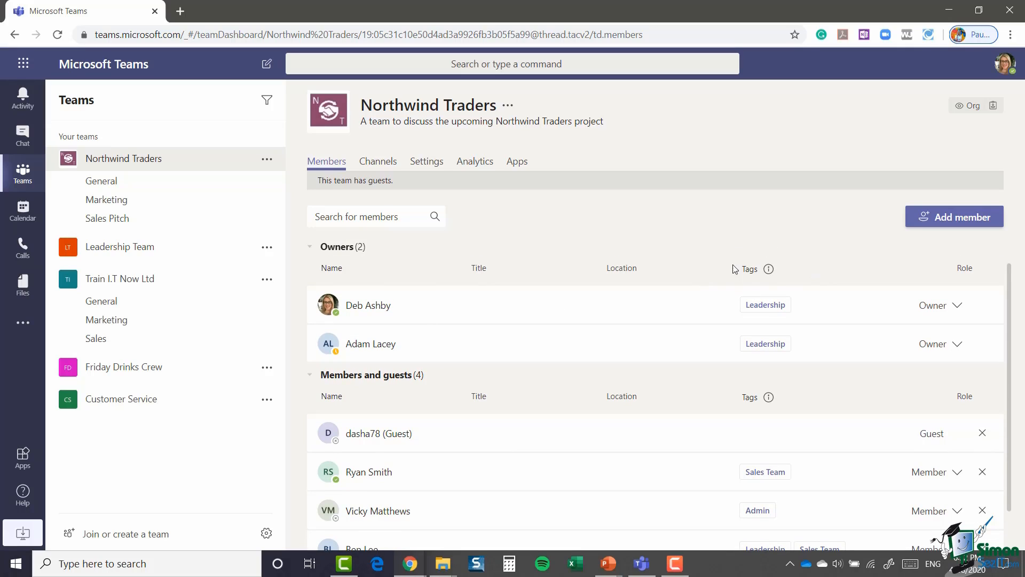
Step: Inspect which members belong to the Leadership tag
{"action": "mouse_move", "coordinate": [769, 274]}
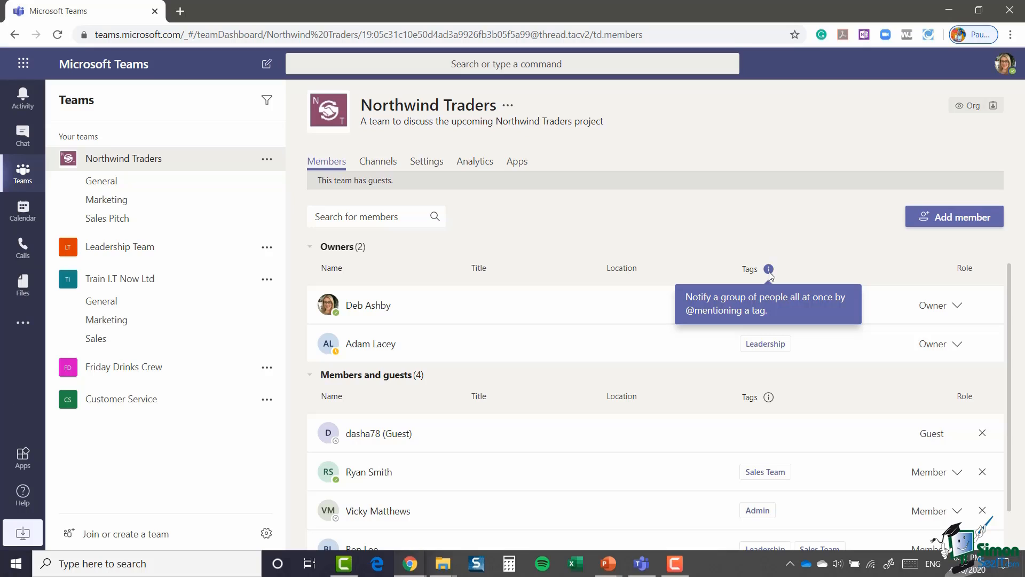
{"action": "left_click", "coordinate": [773, 350]}
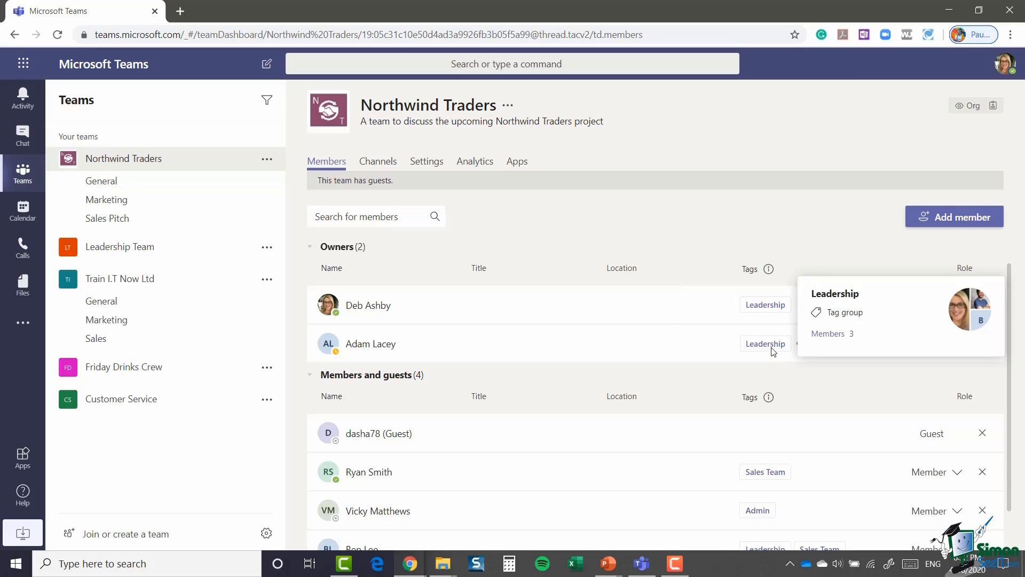
{"action": "scroll", "coordinate": [661, 359], "scroll_direction": "down", "scroll_amount": 1}
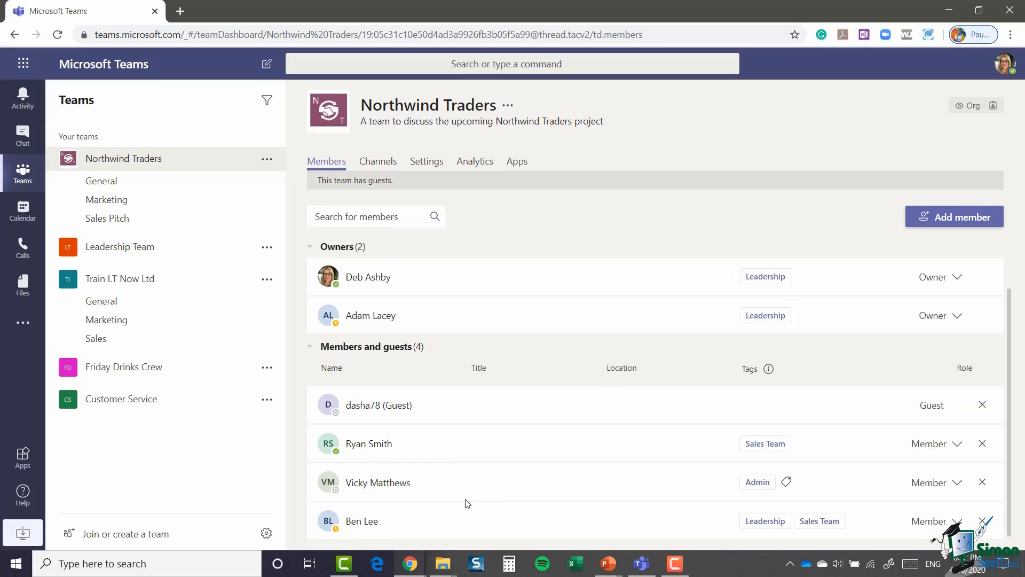
{"action": "left_click", "coordinate": [758, 276]}
Step: Create a new Marketing tag on the first team owner
{"action": "left_click", "coordinate": [800, 278]}
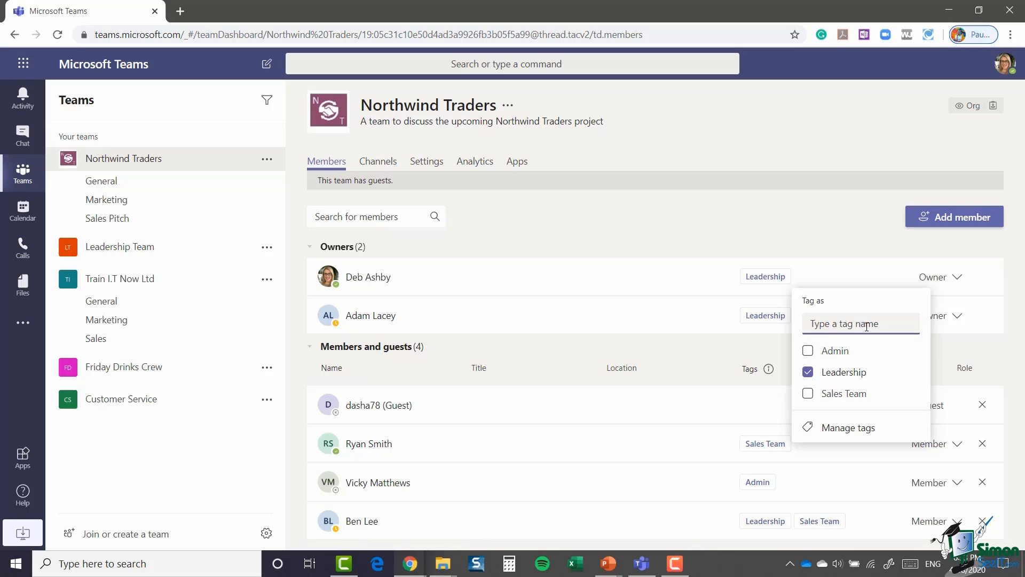
{"action": "type", "text": "Marketing"}
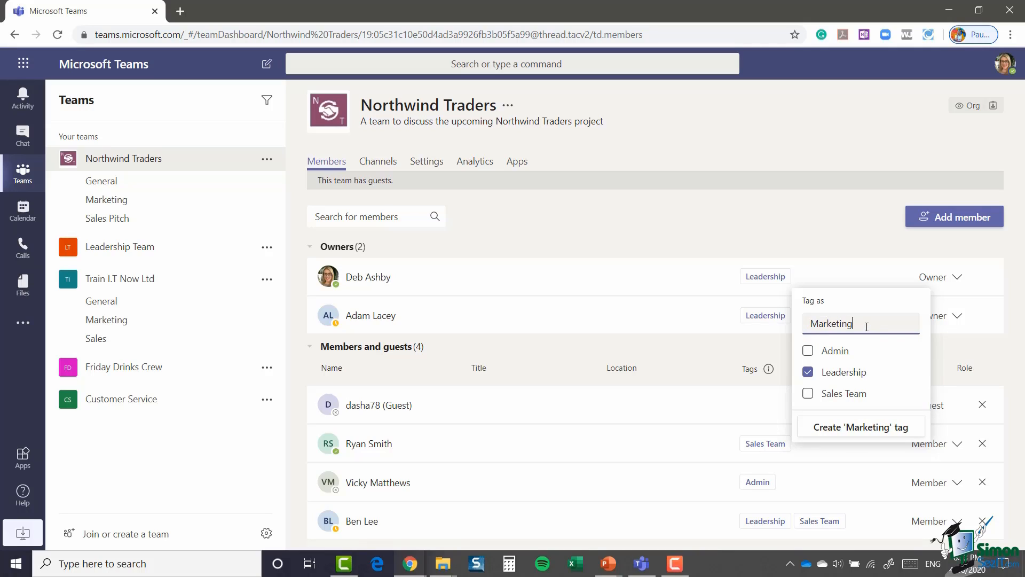
{"action": "left_click", "coordinate": [855, 393]}
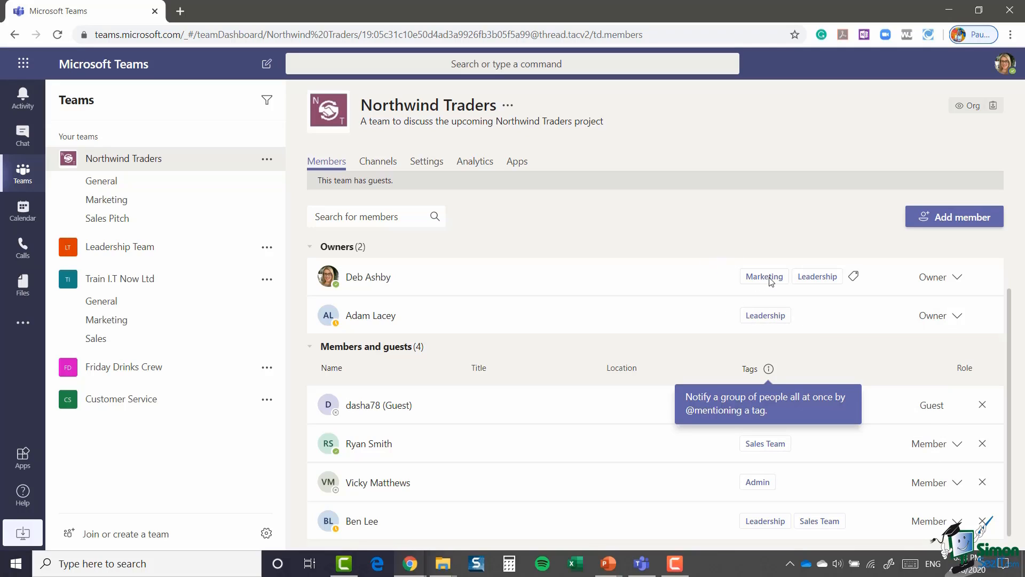
Step: Apply the Marketing tag to the guest member
{"action": "mouse_move", "coordinate": [776, 279]}
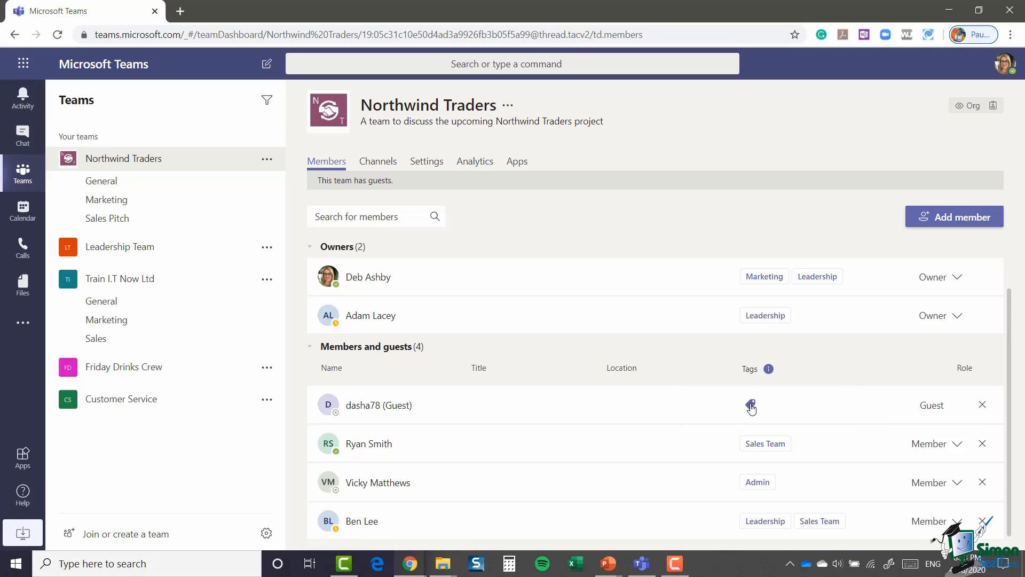
{"action": "left_click", "coordinate": [750, 406]}
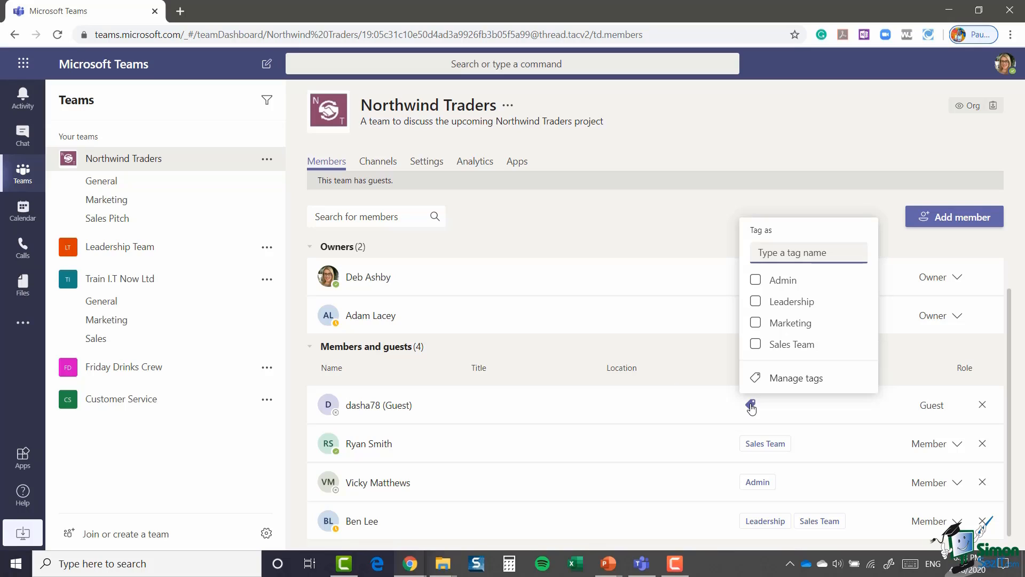
{"action": "left_click", "coordinate": [755, 323]}
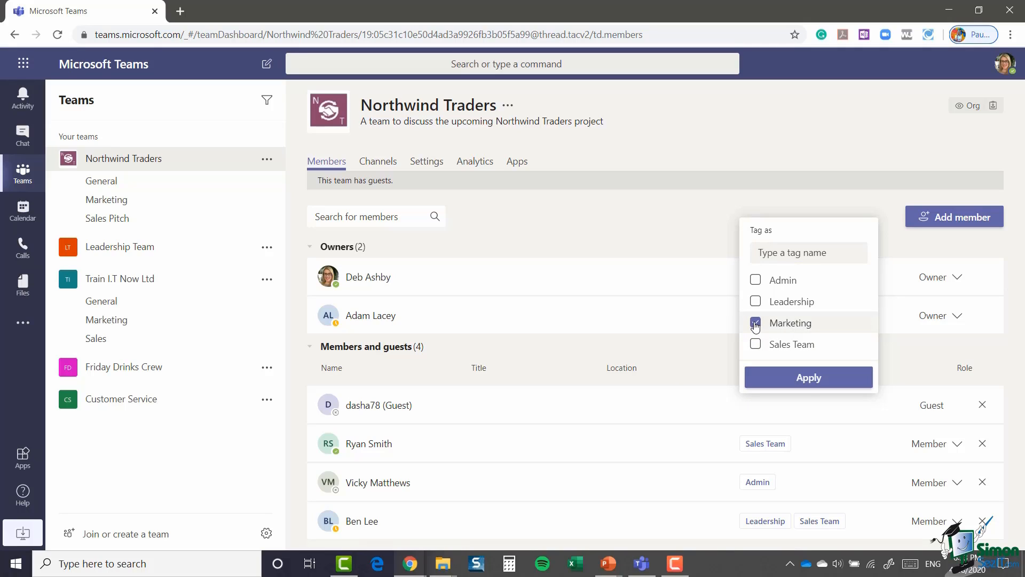
{"action": "left_click", "coordinate": [804, 387]}
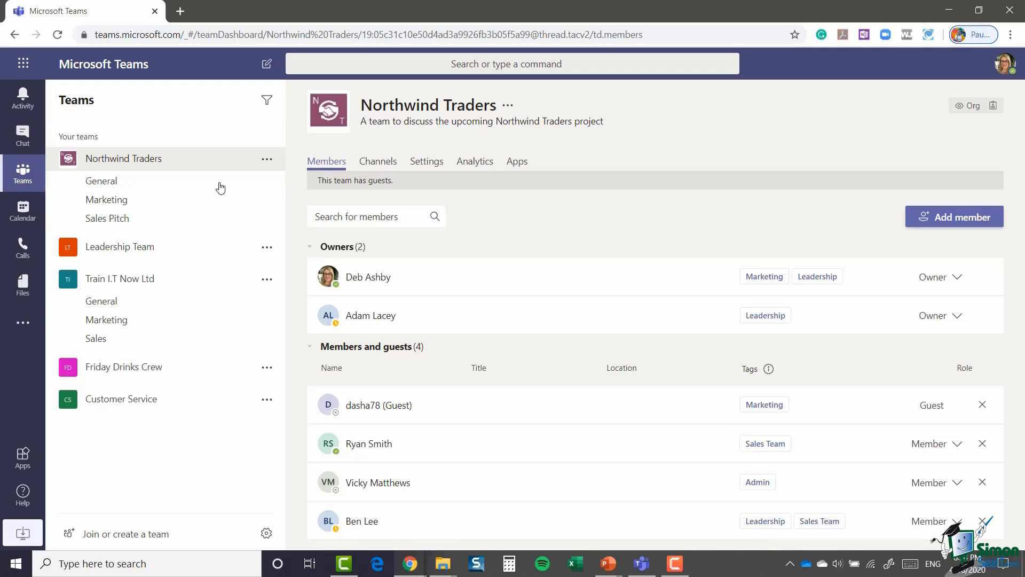
{"action": "left_click", "coordinate": [267, 159]}
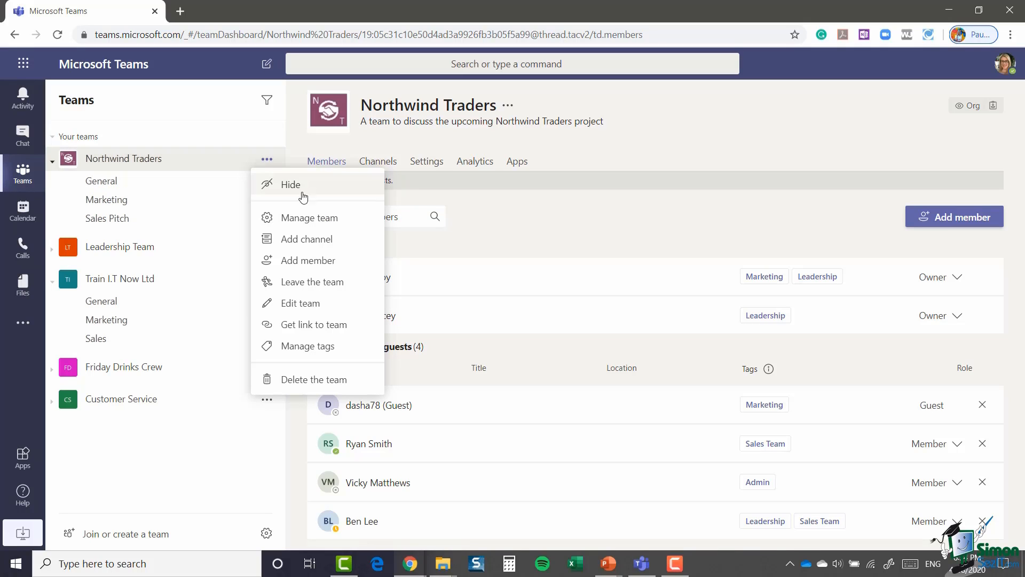
{"action": "left_click", "coordinate": [305, 347]}
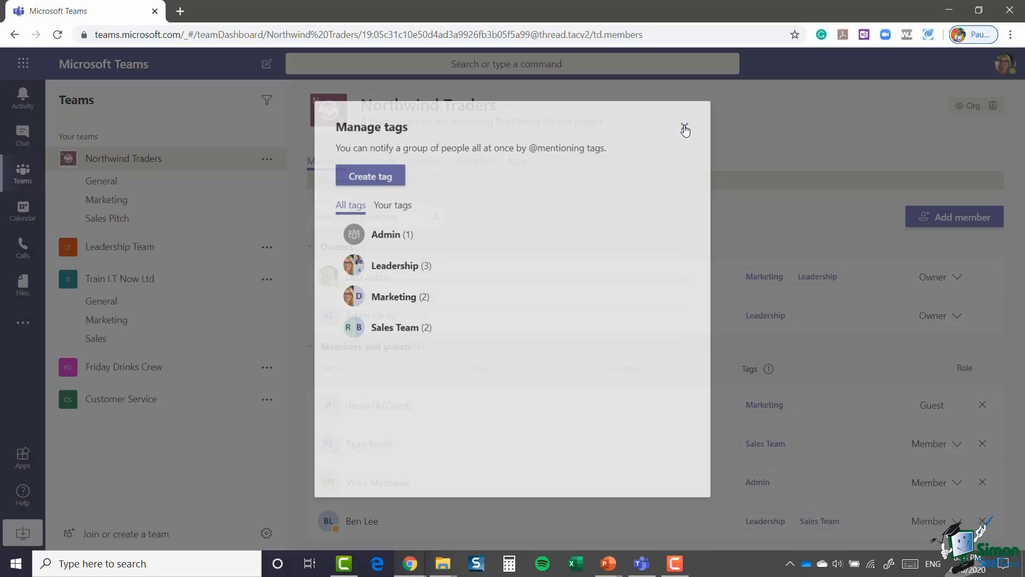
{"action": "left_click", "coordinate": [686, 125]}
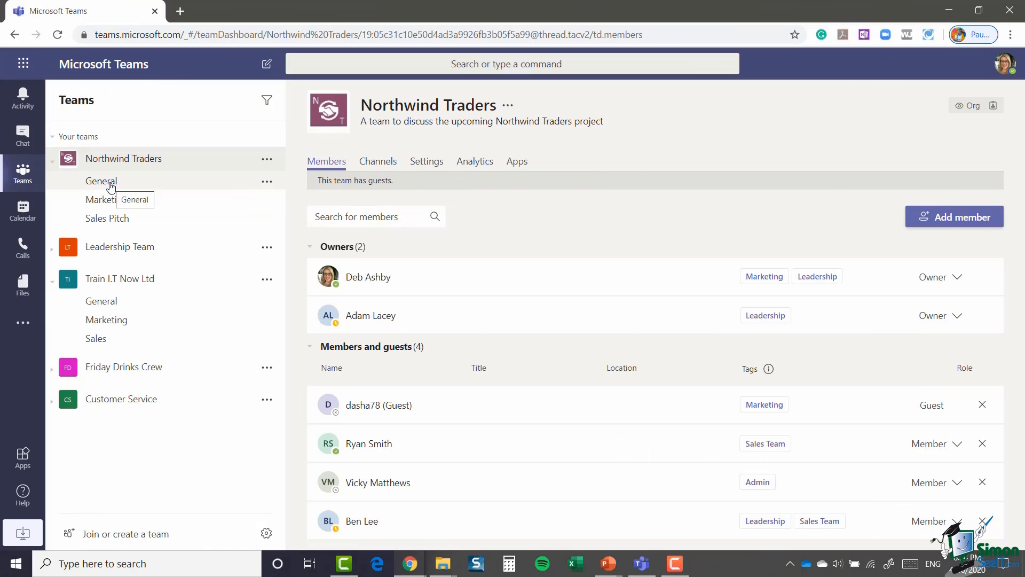
{"action": "left_click", "coordinate": [110, 184]}
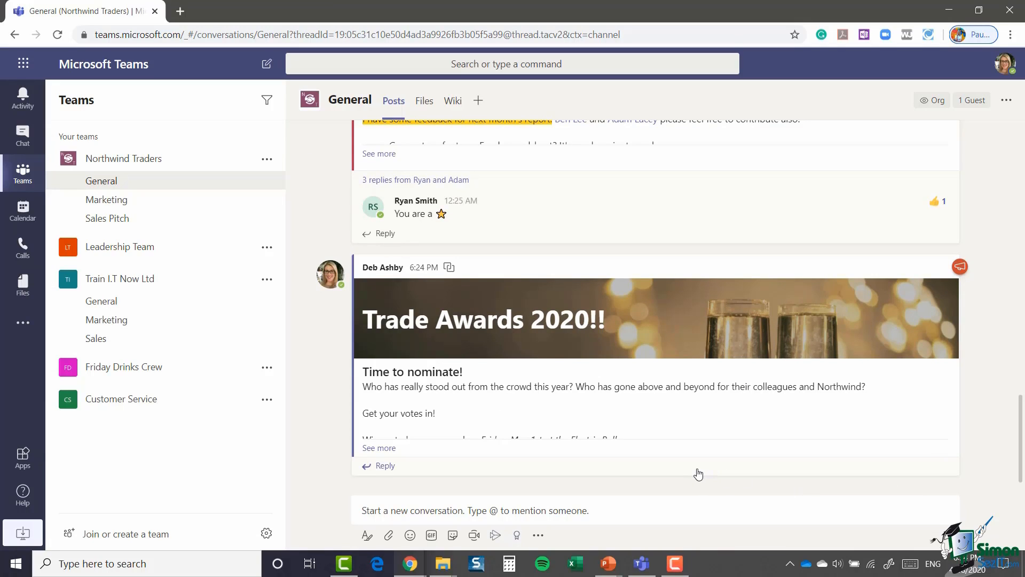
{"action": "left_click", "coordinate": [367, 511]}
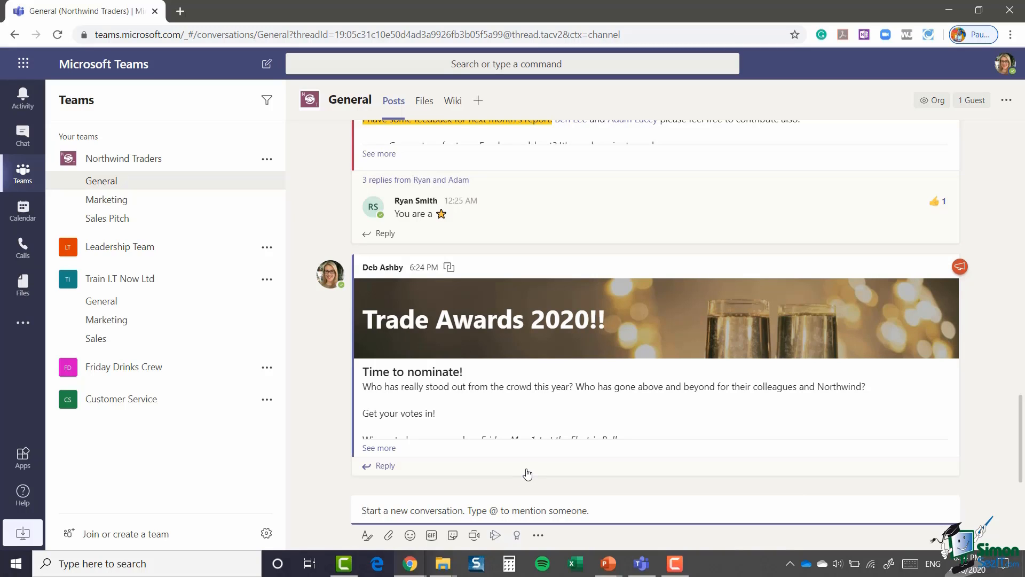
{"action": "type", "text": "@"}
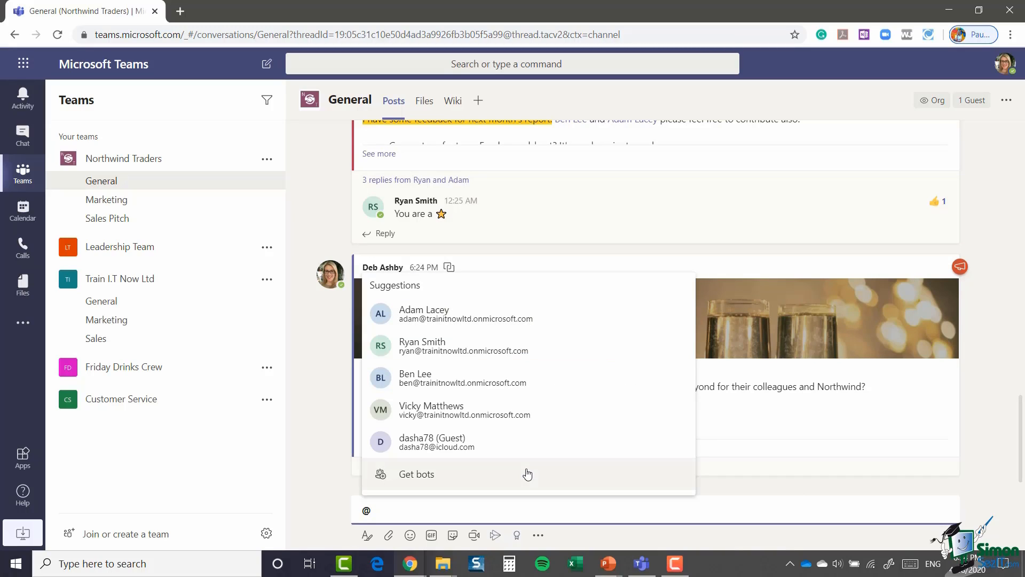
{"action": "type", "text": "Lea"}
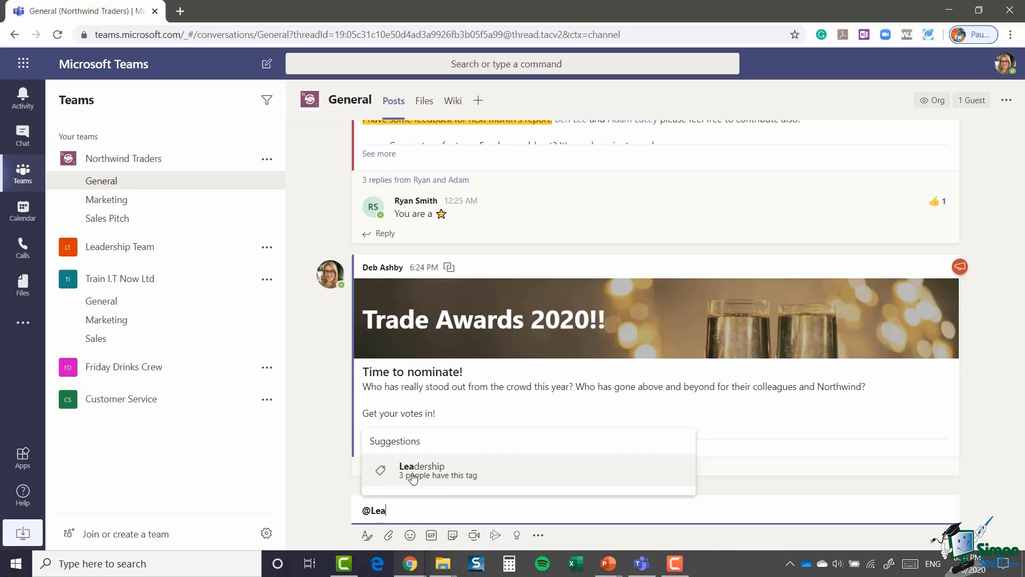
{"action": "left_click", "coordinate": [483, 473]}
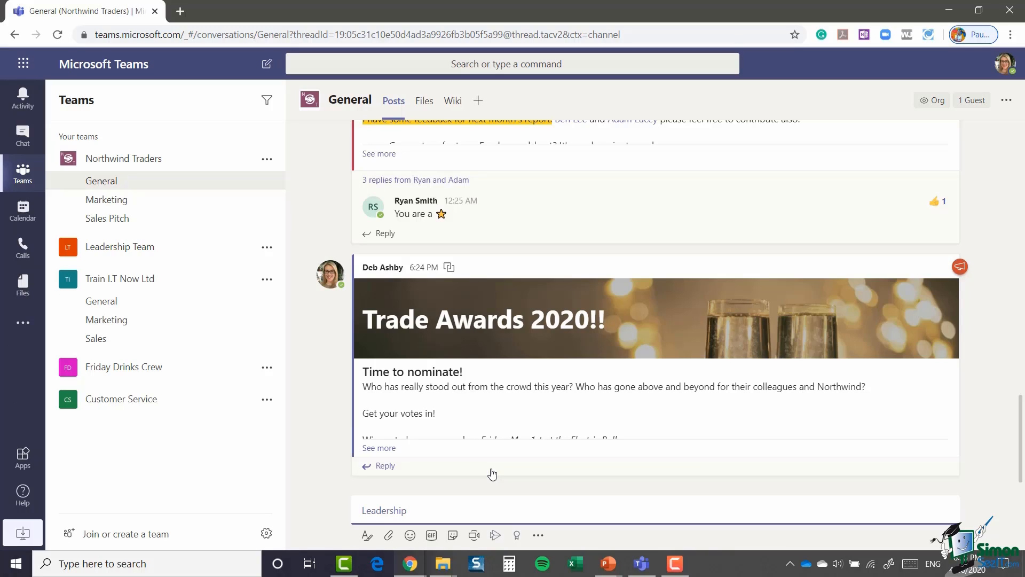
{"action": "type", "text": "Time to nominate people in your teams guys! Good Luck!"}
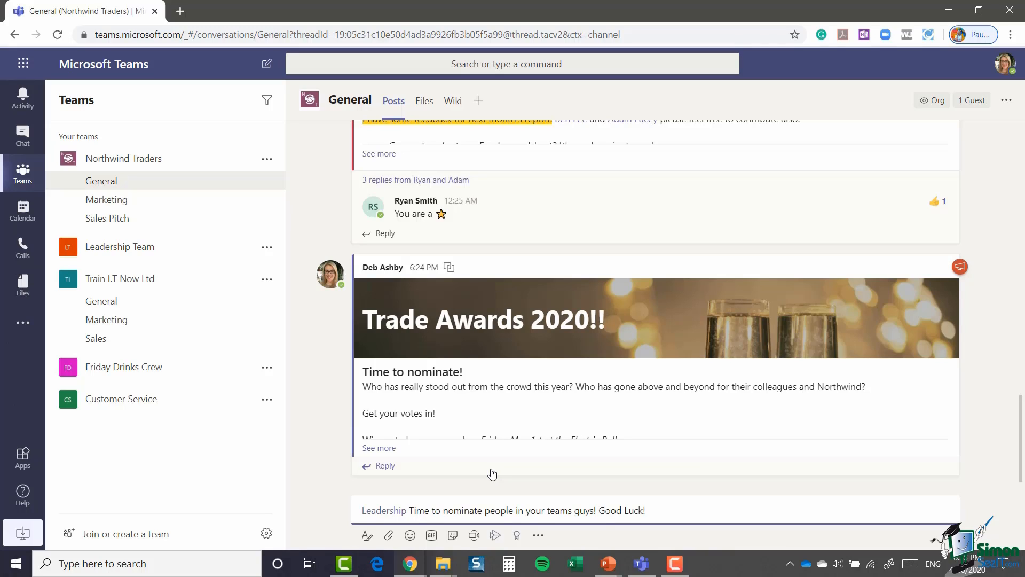
{"action": "key", "text": "Return"}
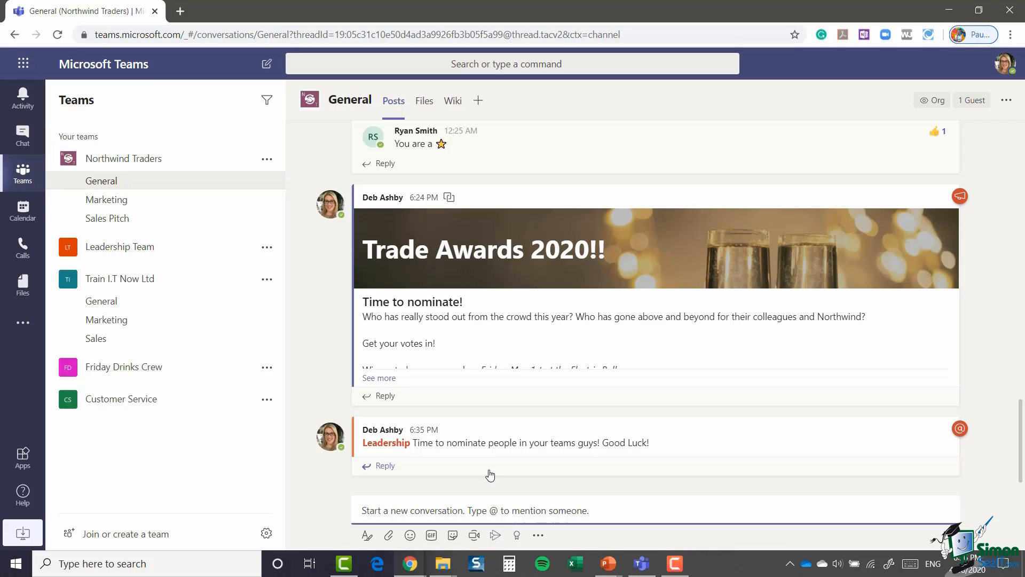
Step: In Northwind Traders' team settings, set Who can add tags to Owners only
{"action": "left_click", "coordinate": [267, 161]}
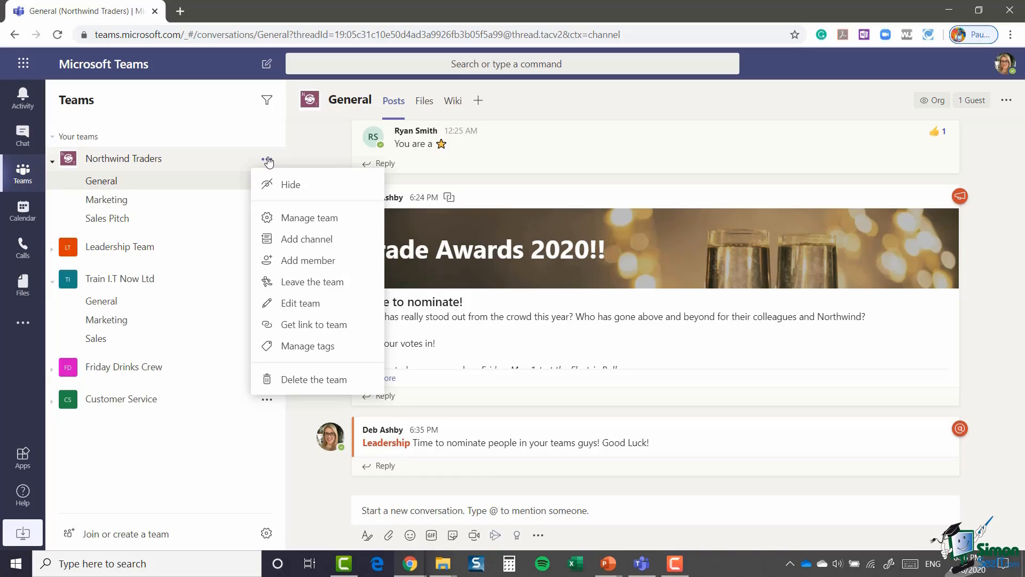
{"action": "left_click", "coordinate": [299, 219]}
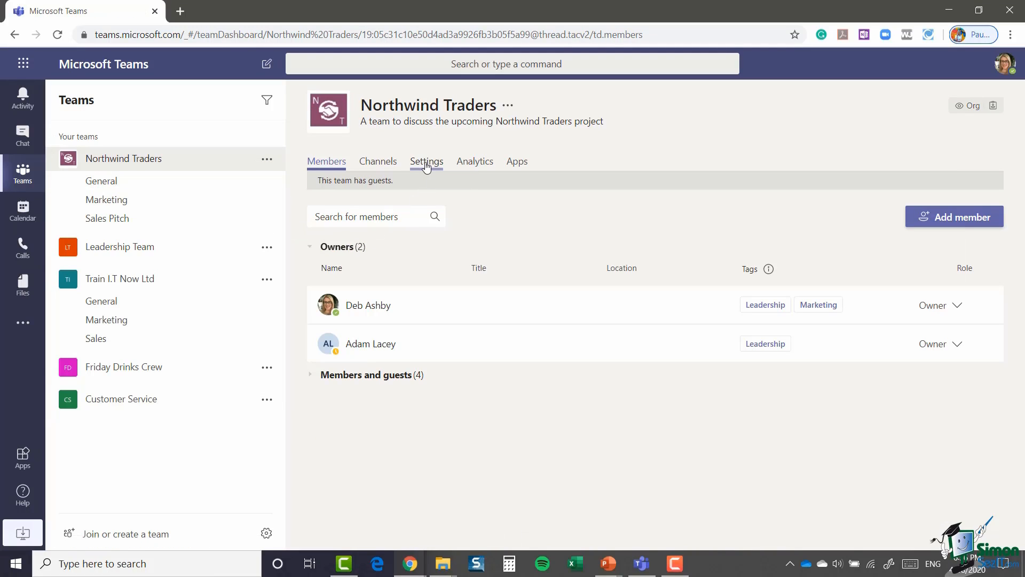
{"action": "left_click", "coordinate": [426, 165]}
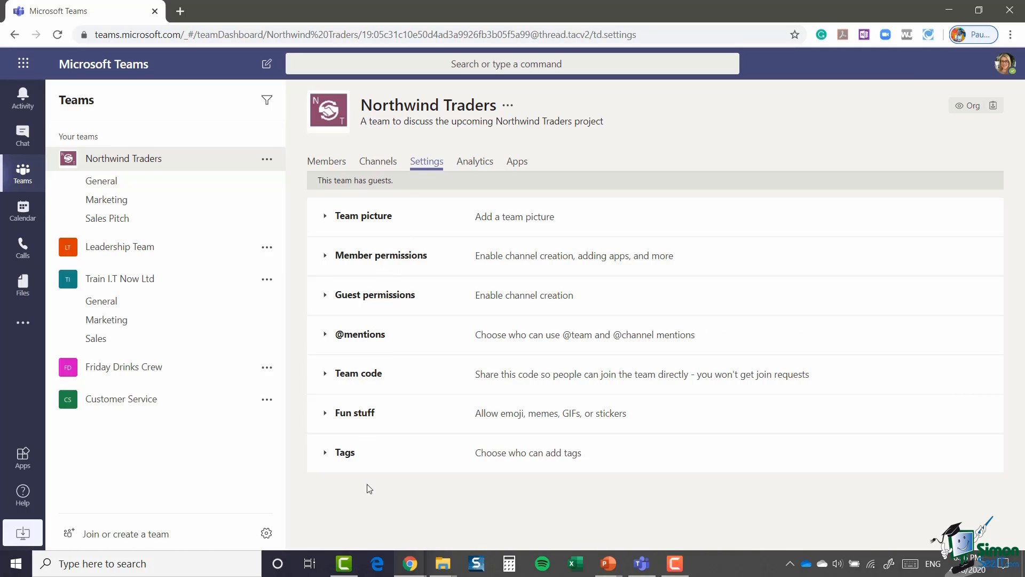
{"action": "left_click", "coordinate": [325, 455]}
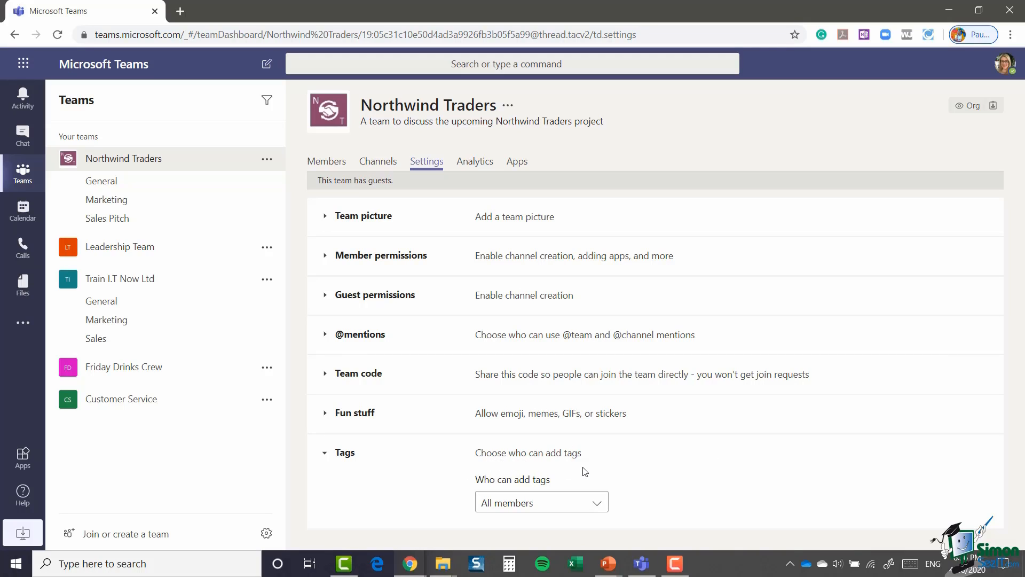
{"action": "left_click", "coordinate": [598, 503]}
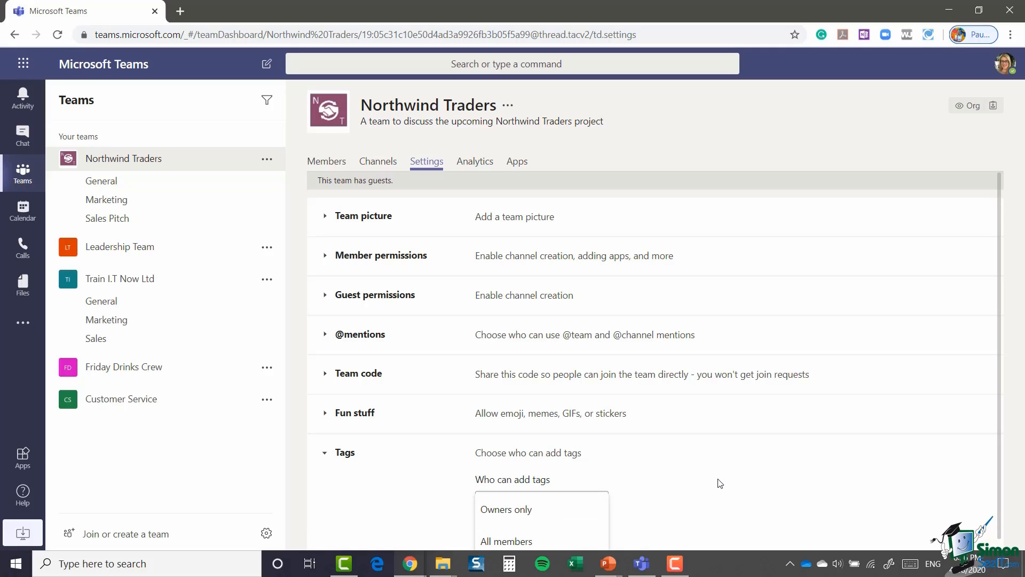
{"action": "scroll", "coordinate": [694, 482], "scroll_direction": "down", "scroll_amount": 1}
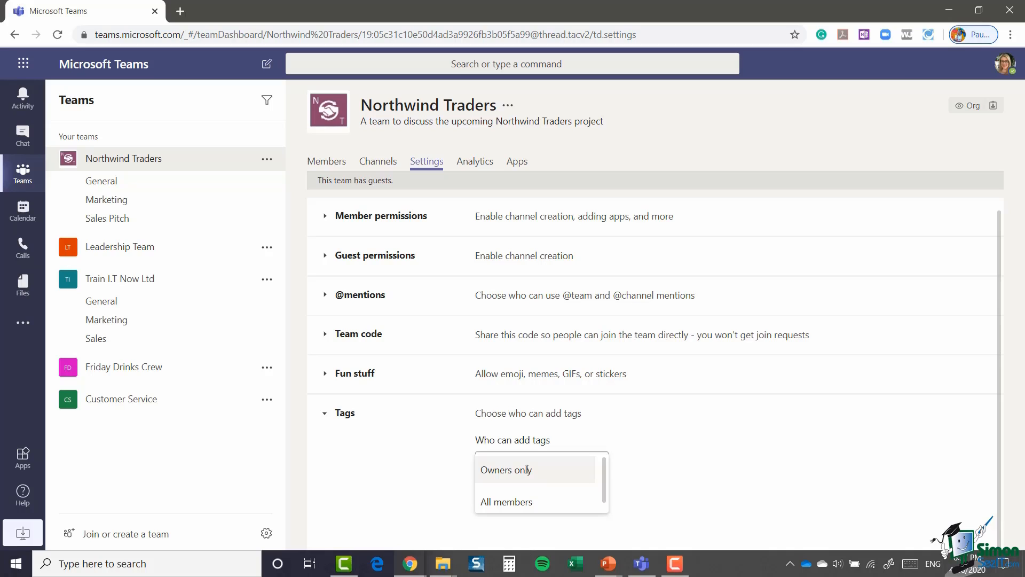
{"action": "left_click", "coordinate": [527, 470]}
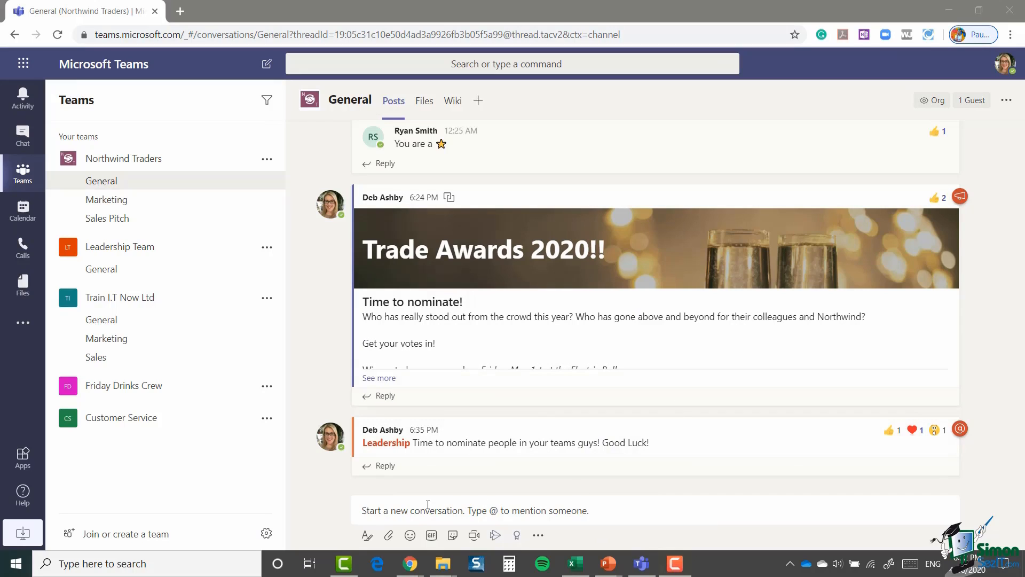
Step: Attach a copy of Trade Report - Feedback.docx from OneDrive to a new General post
{"action": "left_click", "coordinate": [368, 511]}
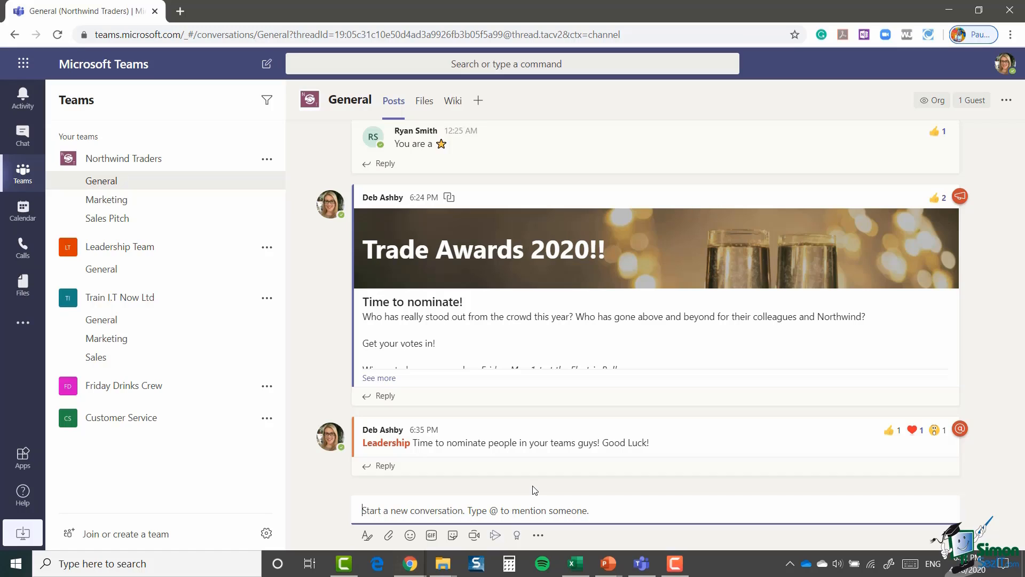
{"action": "left_click", "coordinate": [388, 536]}
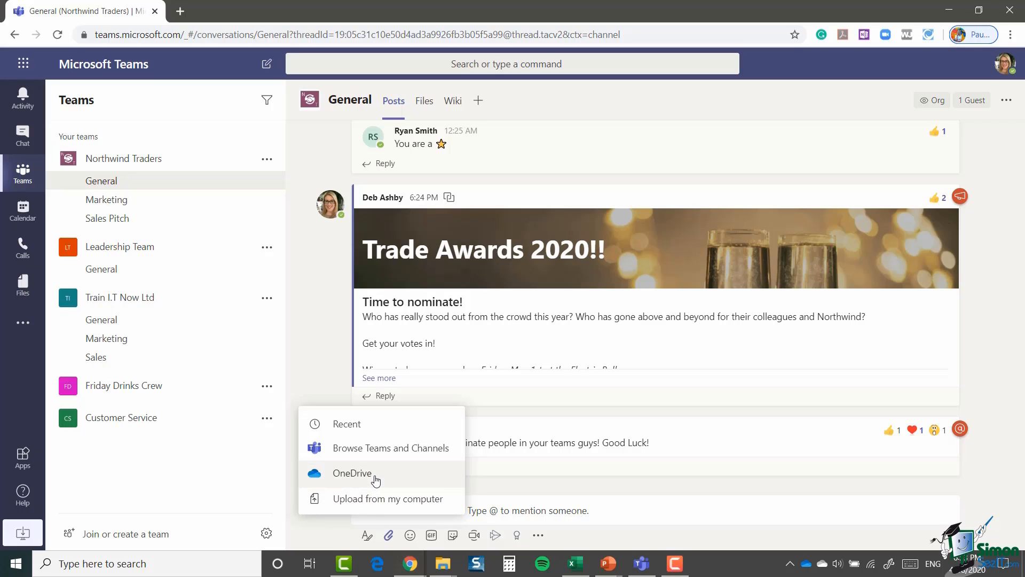
{"action": "left_click", "coordinate": [352, 473]}
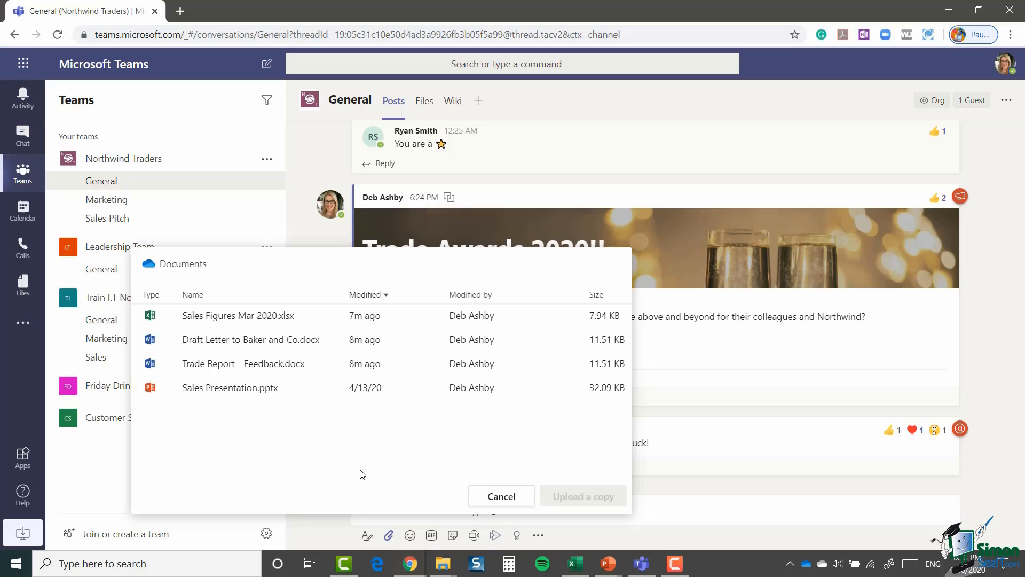
{"action": "left_click", "coordinate": [347, 312]}
{"action": "left_click", "coordinate": [259, 365]}
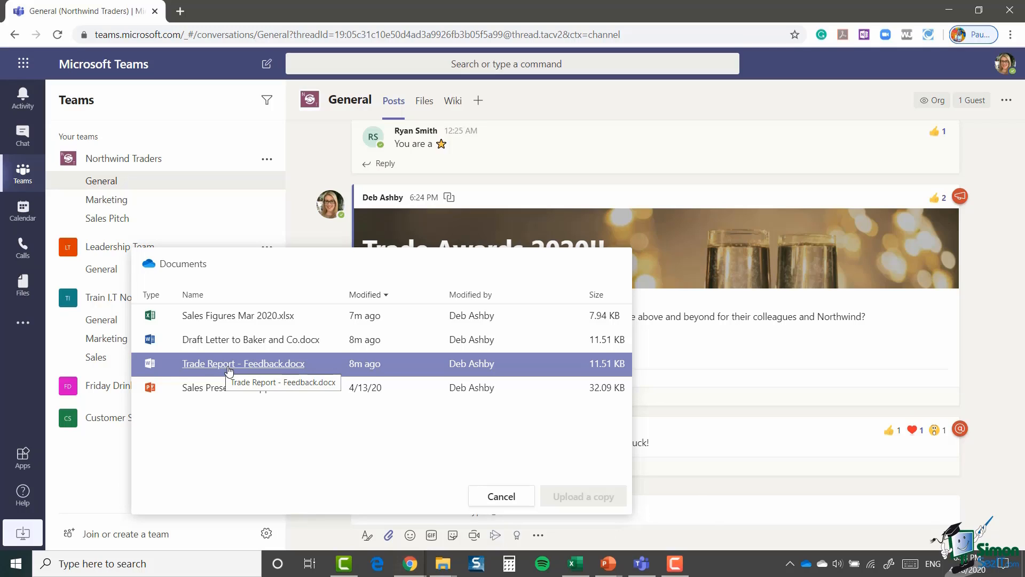
{"action": "left_click", "coordinate": [229, 368]}
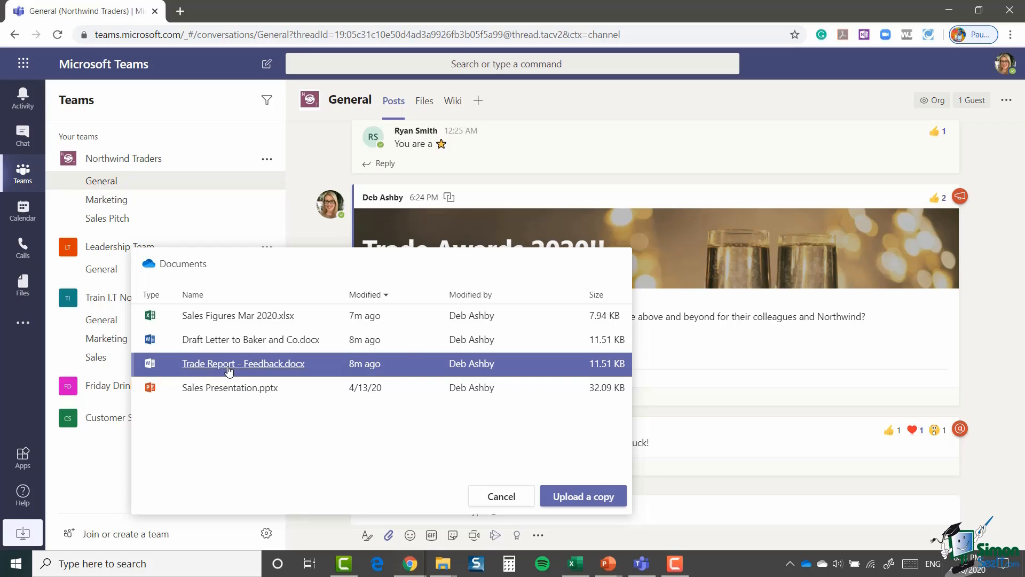
{"action": "left_click", "coordinate": [569, 498]}
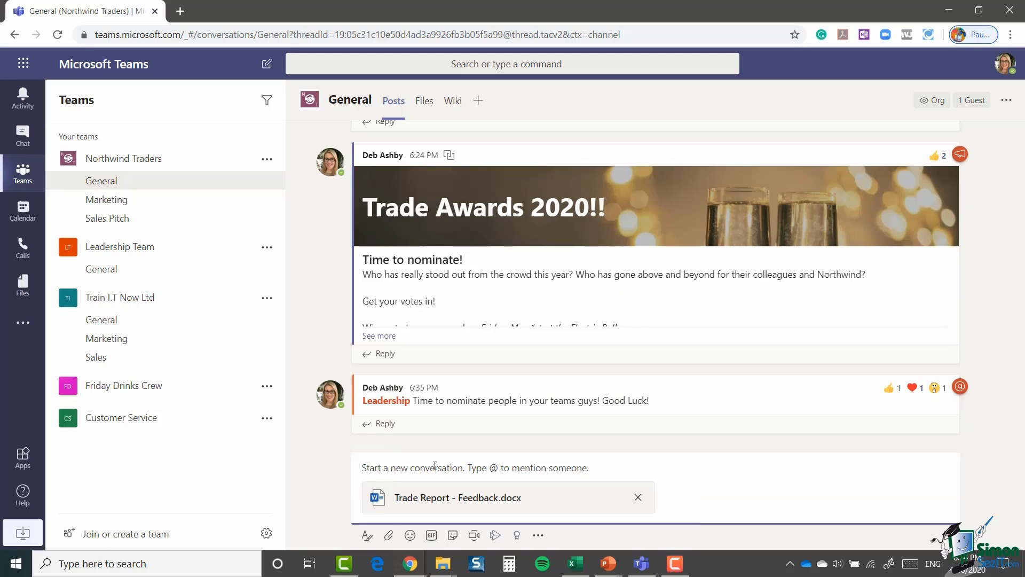
{"action": "type", "text": "@r"}
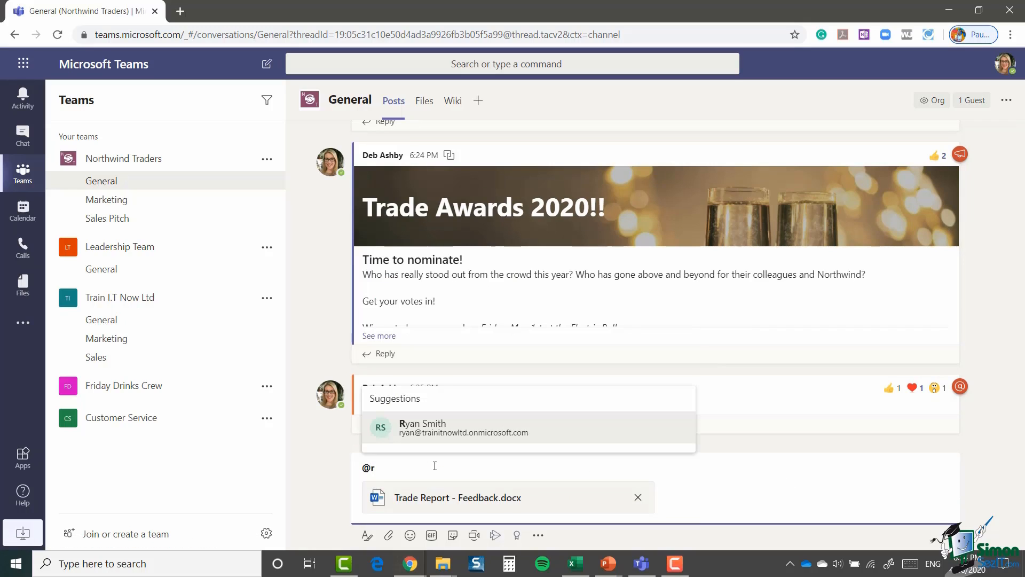
{"action": "left_click", "coordinate": [413, 427]}
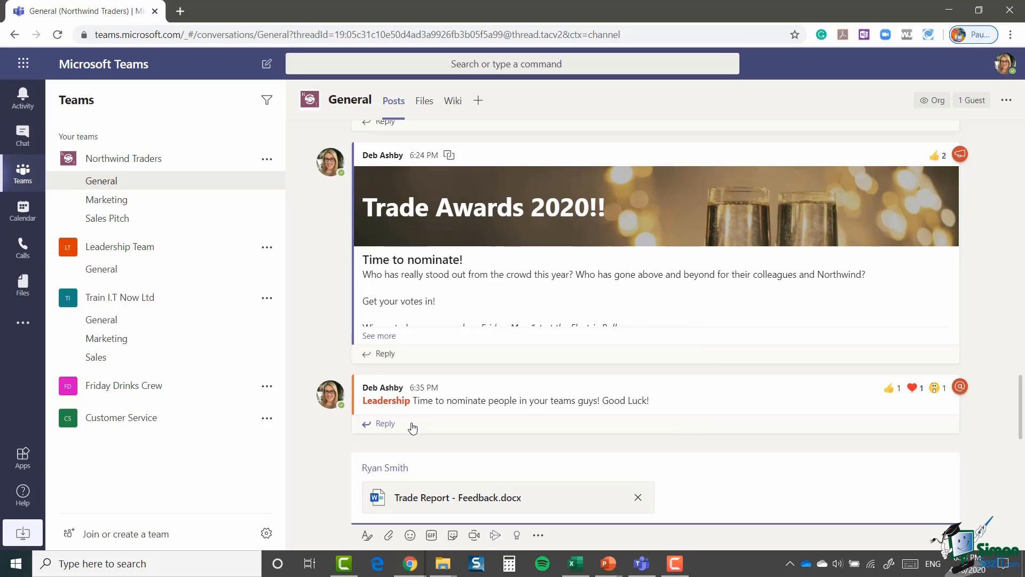
{"action": "type", "text": "Here is the collated feedback!"}
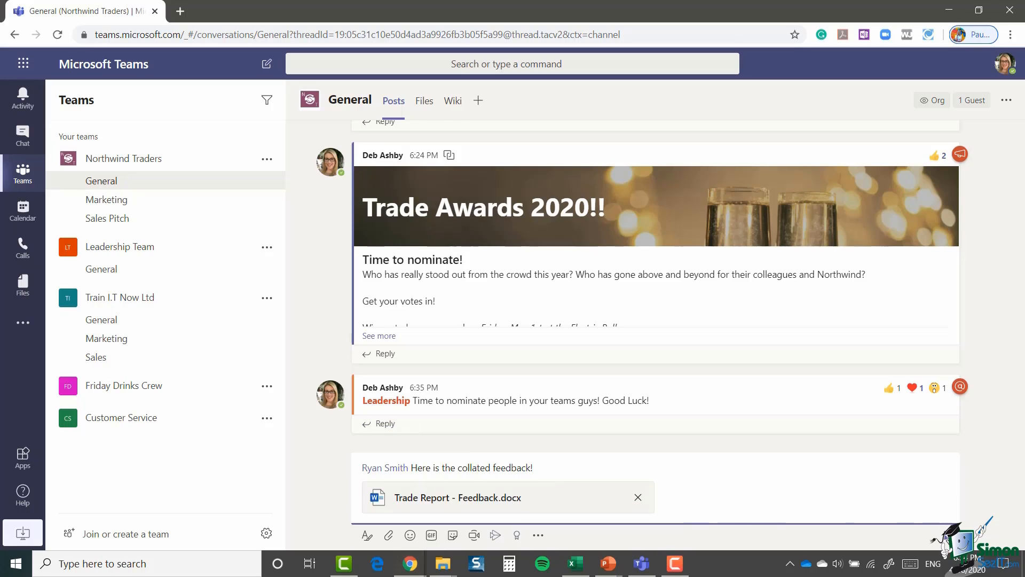
{"action": "left_click", "coordinate": [951, 534]}
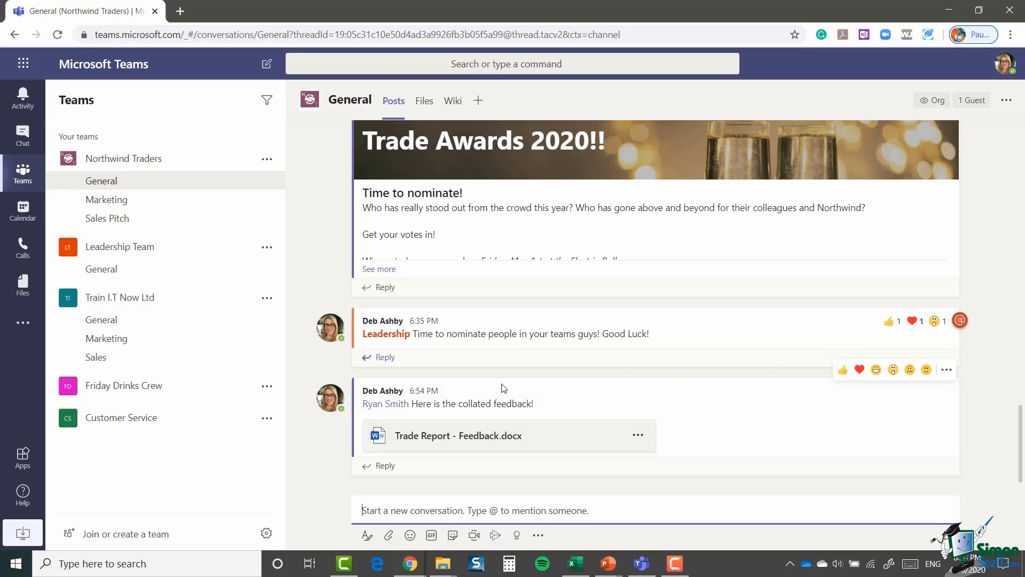
Step: Reply 'Yes. Let me just grab it for you!' to the colleague's question and begin a computer upload
{"action": "left_click", "coordinate": [638, 436]}
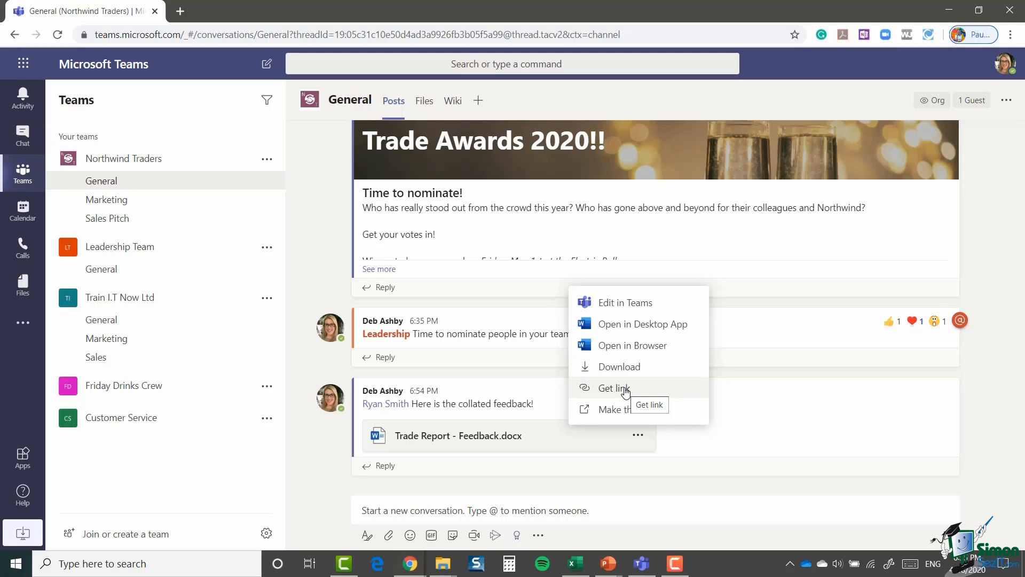
{"action": "left_click", "coordinate": [978, 411]}
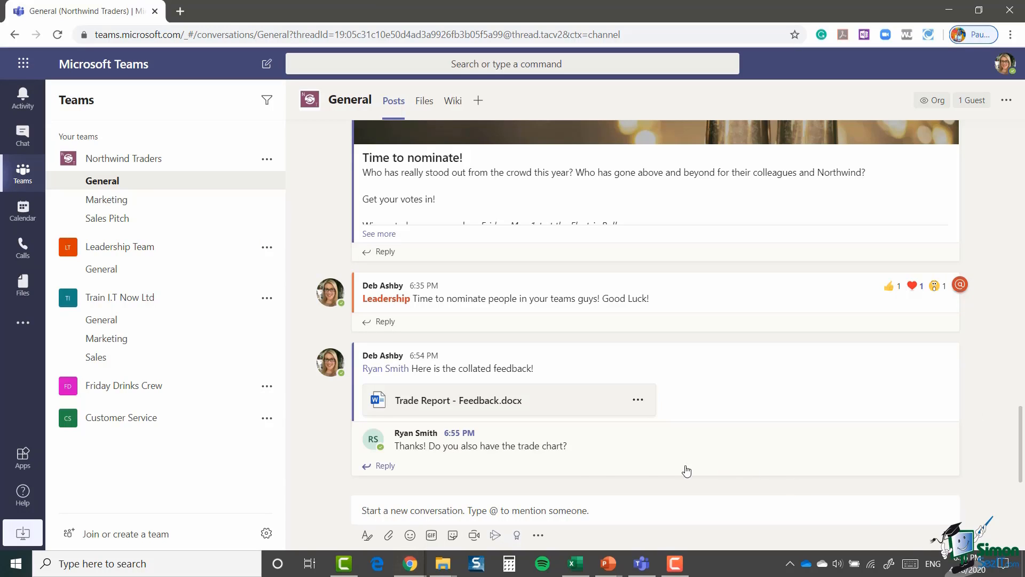
{"action": "left_click", "coordinate": [383, 466]}
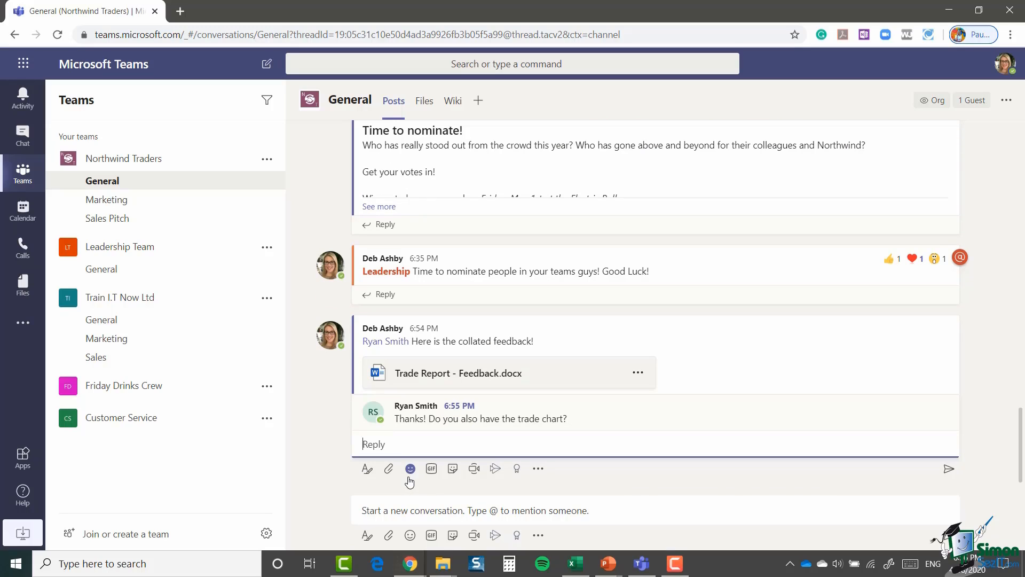
{"action": "type", "text": "Yes. Let me just grab it for you!"}
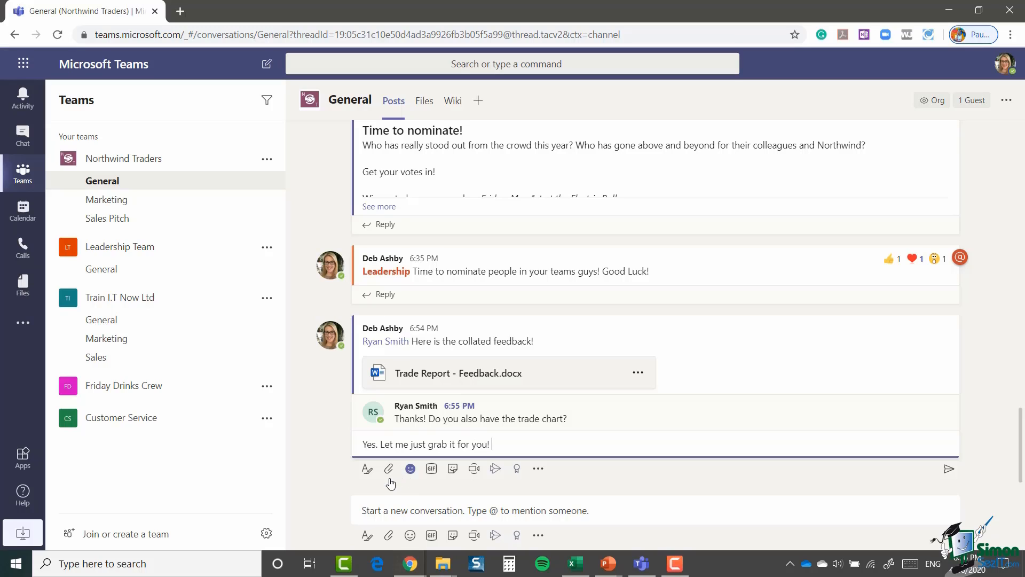
{"action": "left_click", "coordinate": [388, 470]}
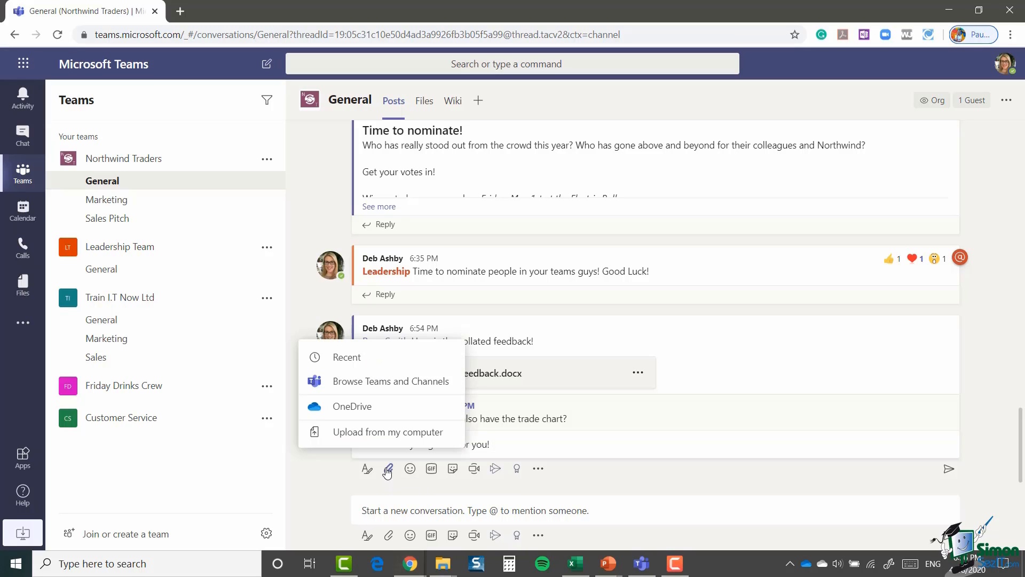
{"action": "left_click", "coordinate": [382, 434]}
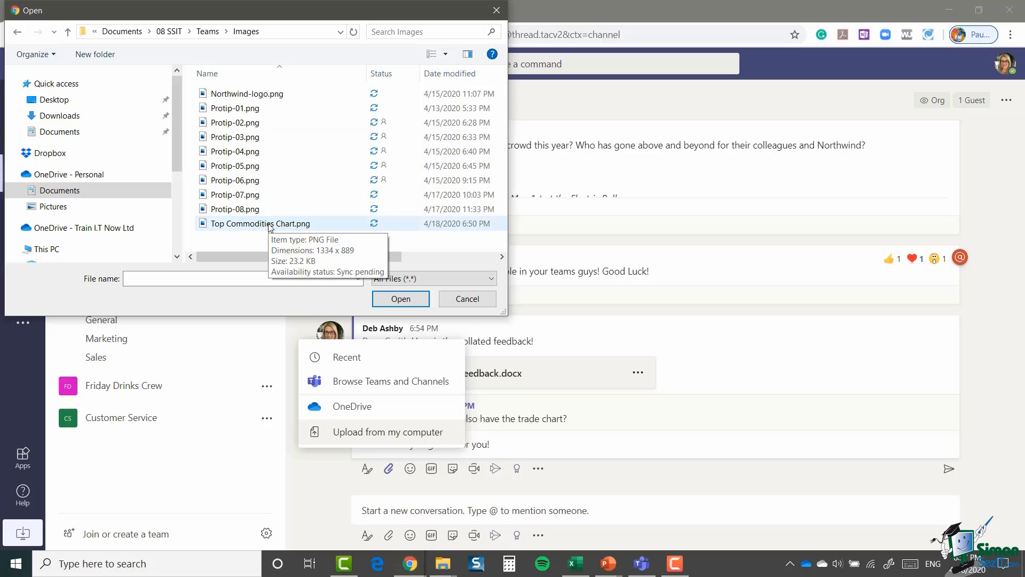
Step: Attach Top Commodities Chart.png to the reply, post it, and preview the chart full size
{"action": "left_click", "coordinate": [269, 225]}
{"action": "left_click", "coordinate": [400, 299]}
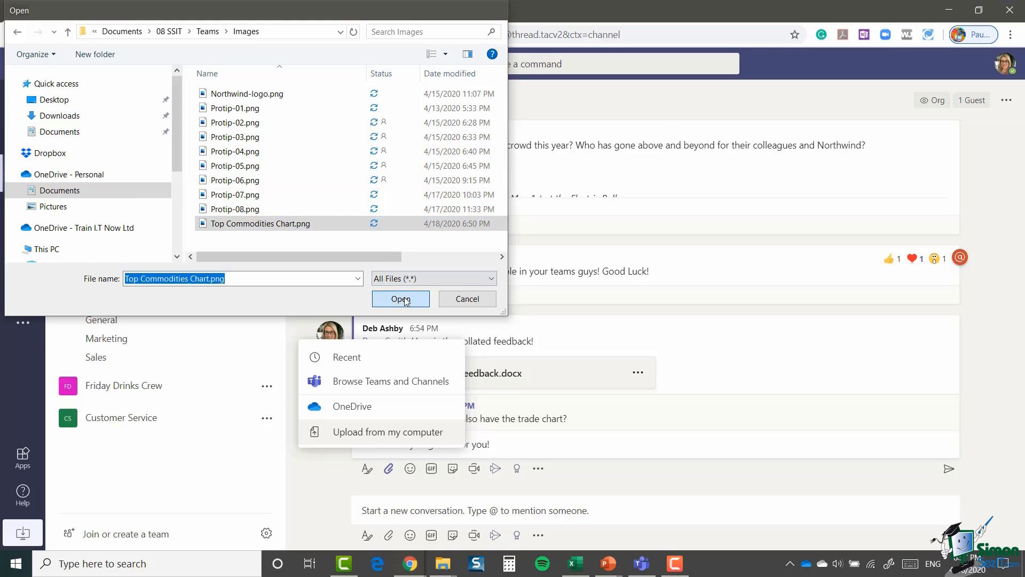
{"action": "mouse_move", "coordinate": [755, 352]}
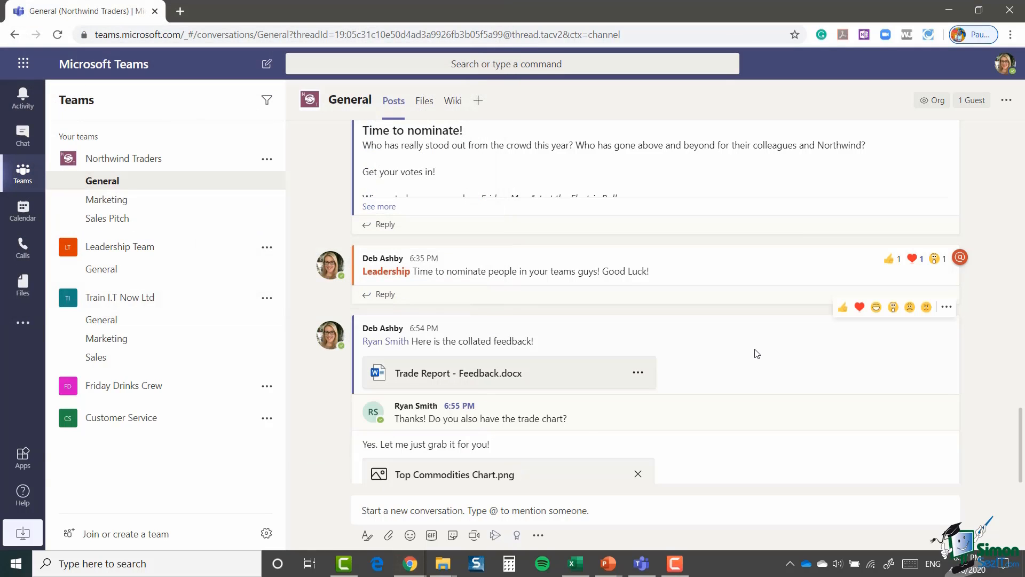
{"action": "key", "text": "Return"}
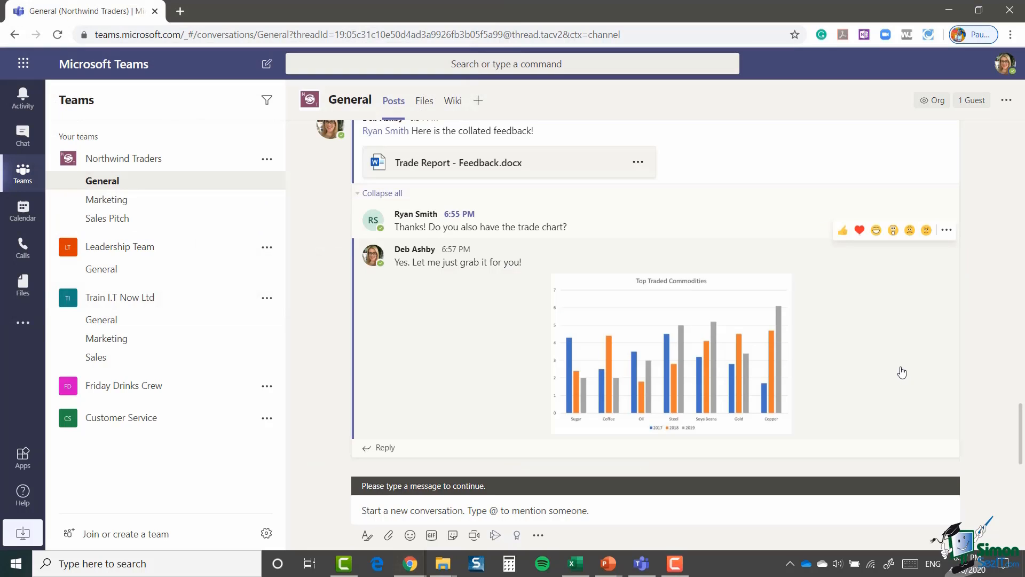
{"action": "left_click", "coordinate": [671, 334]}
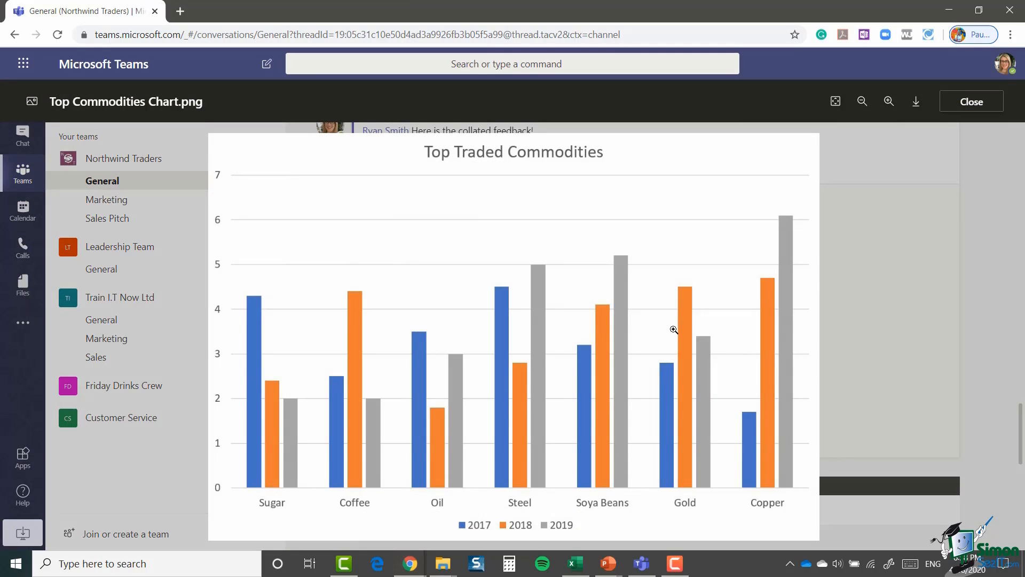
{"action": "left_click", "coordinate": [861, 309]}
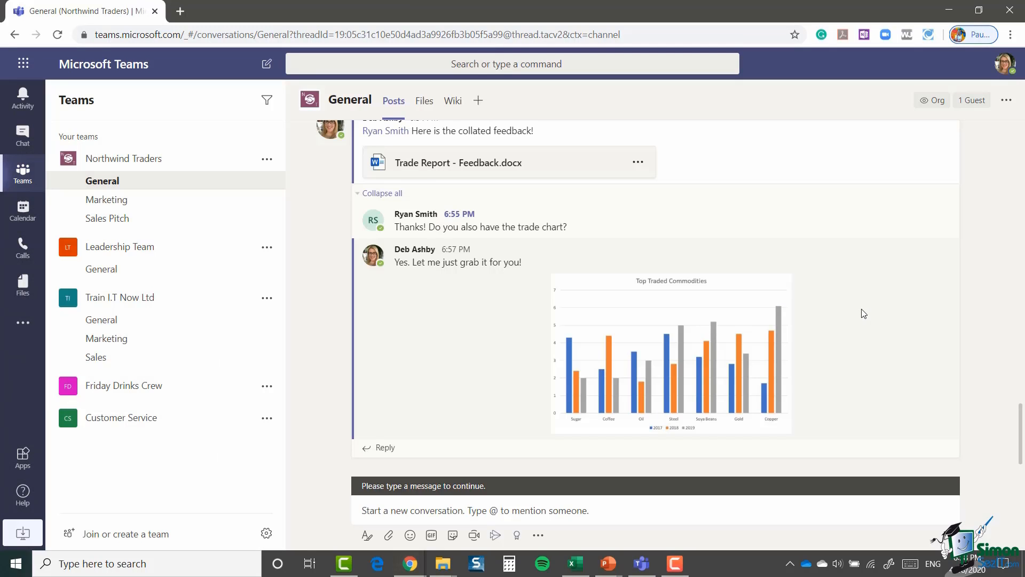
Step: Attach a copy of Sales Figures Mar 2020.xlsx from OneDrive to a new General post
{"action": "left_click", "coordinate": [527, 511]}
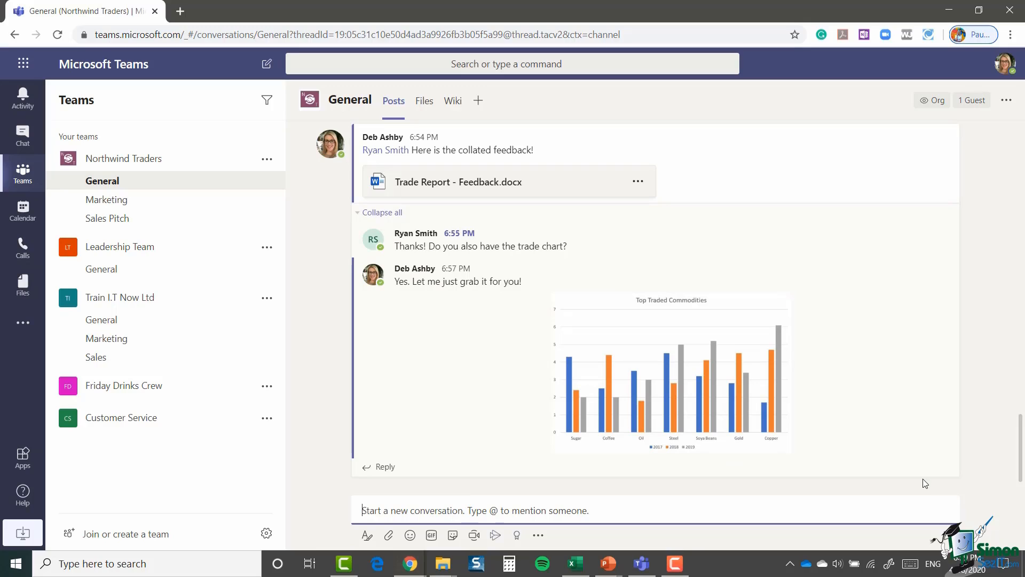
{"action": "left_click", "coordinate": [389, 536]}
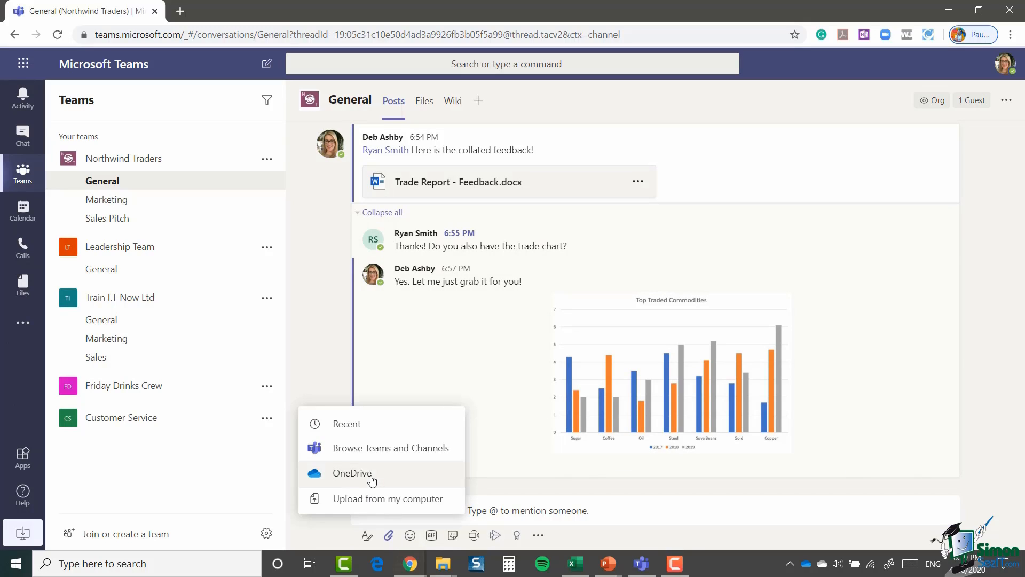
{"action": "left_click", "coordinate": [371, 474]}
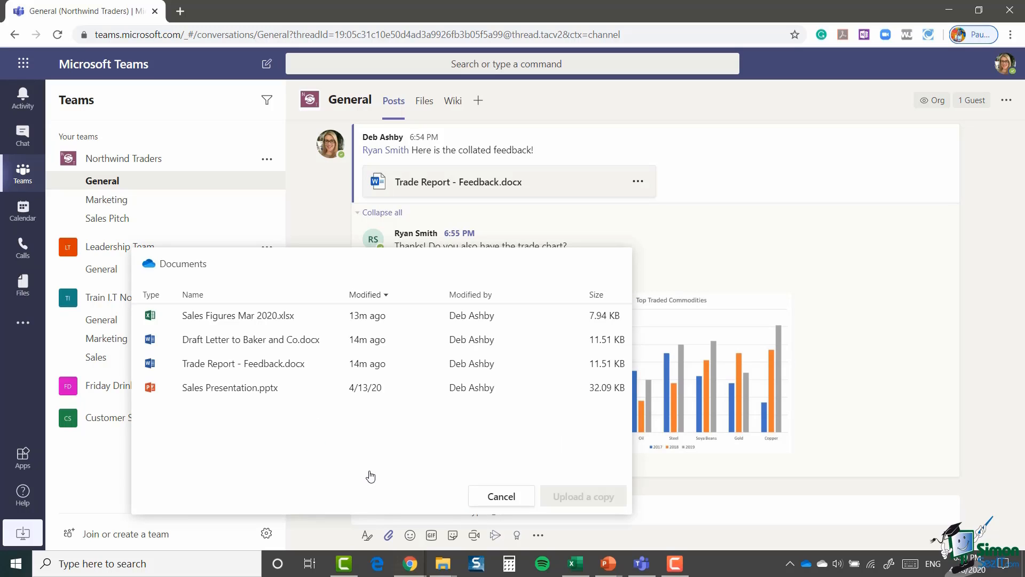
{"action": "left_click", "coordinate": [242, 321]}
{"action": "left_click", "coordinate": [583, 496]}
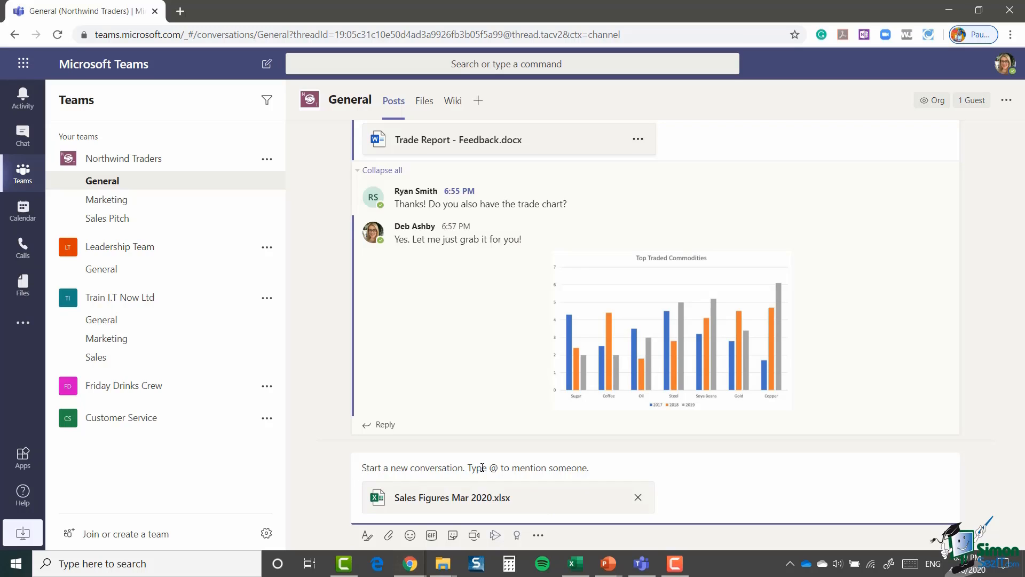
{"action": "type", "text": "@"}
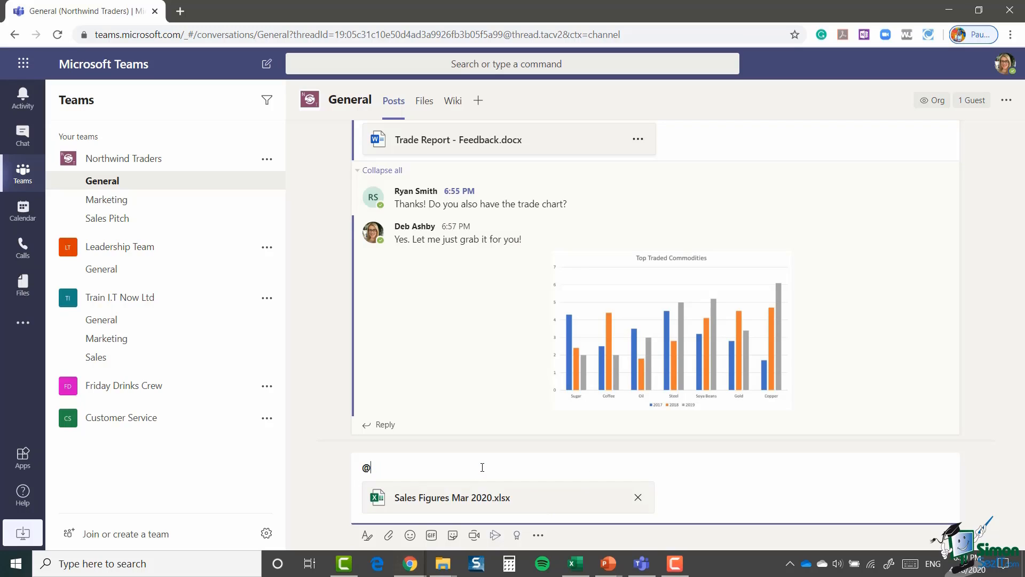
{"action": "type", "text": "Sal"}
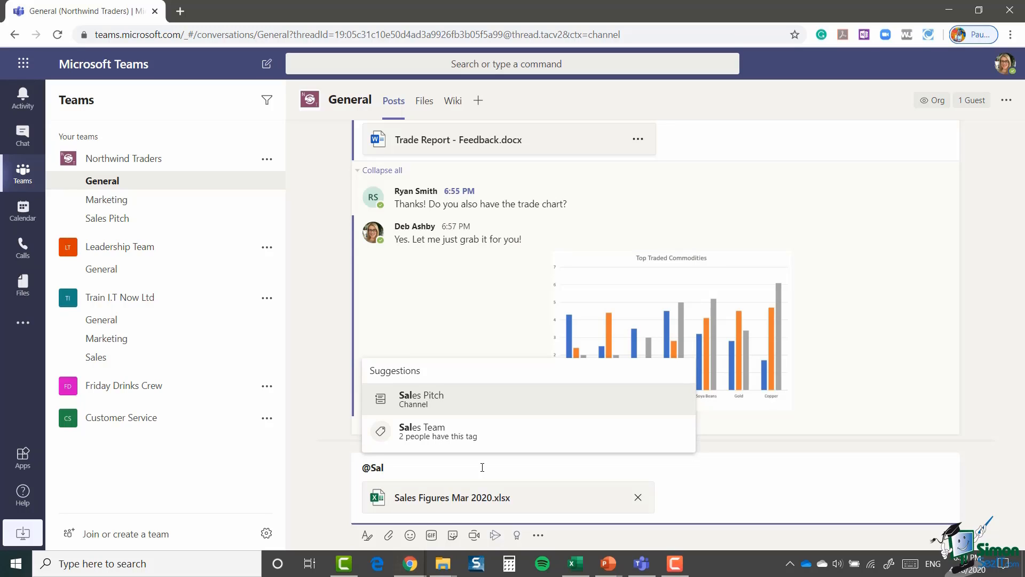
{"action": "left_click", "coordinate": [492, 436]}
{"action": "type", "text": "For you guys!"}
{"action": "key", "text": "Return"}
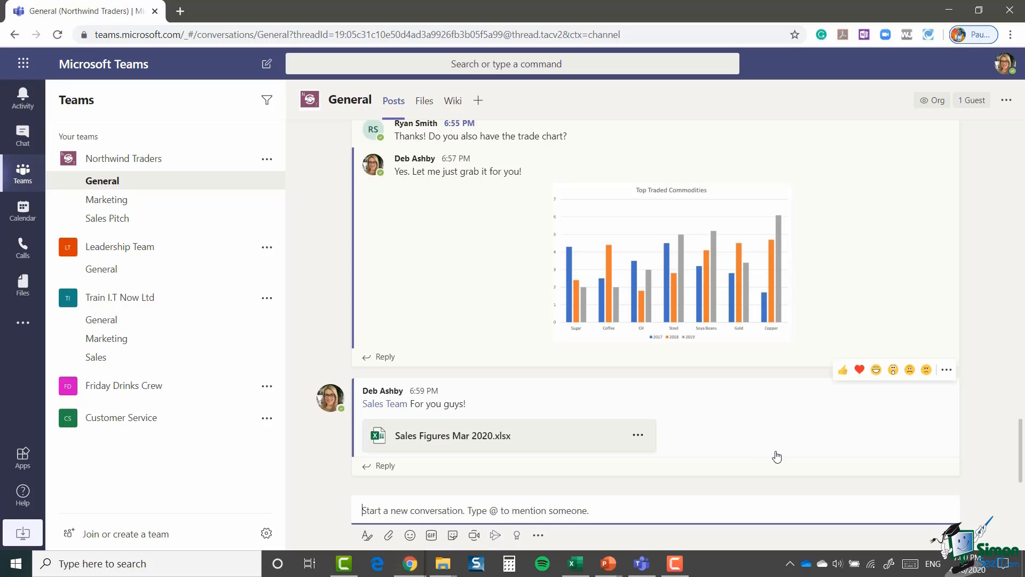
{"action": "scroll", "coordinate": [775, 456], "scroll_direction": "up", "scroll_amount": 8}
{"action": "scroll", "coordinate": [775, 456], "scroll_direction": "up", "scroll_amount": 5}
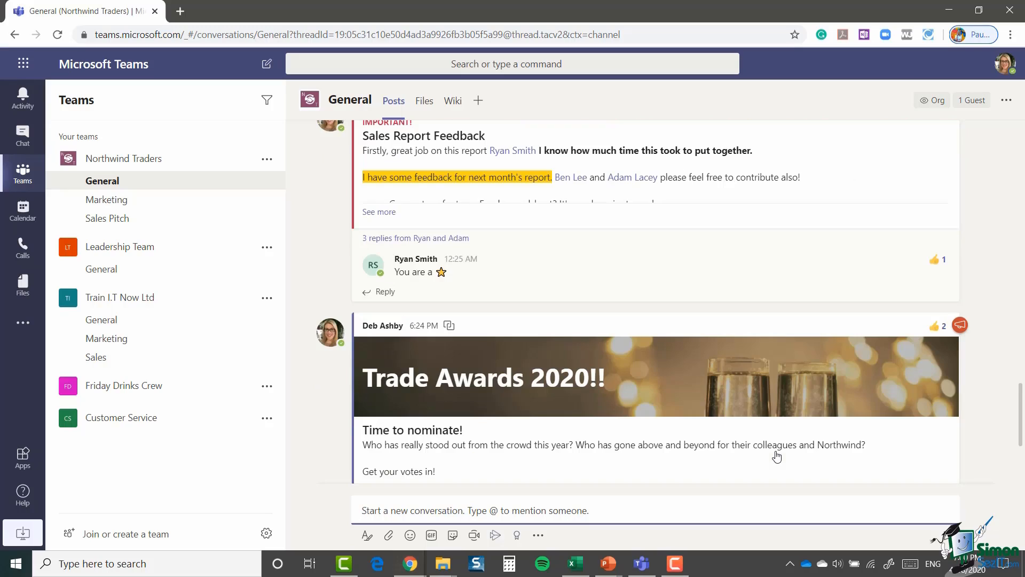
{"action": "scroll", "coordinate": [785, 429], "scroll_direction": "down", "scroll_amount": 8}
{"action": "scroll", "coordinate": [786, 430], "scroll_direction": "down", "scroll_amount": 4}
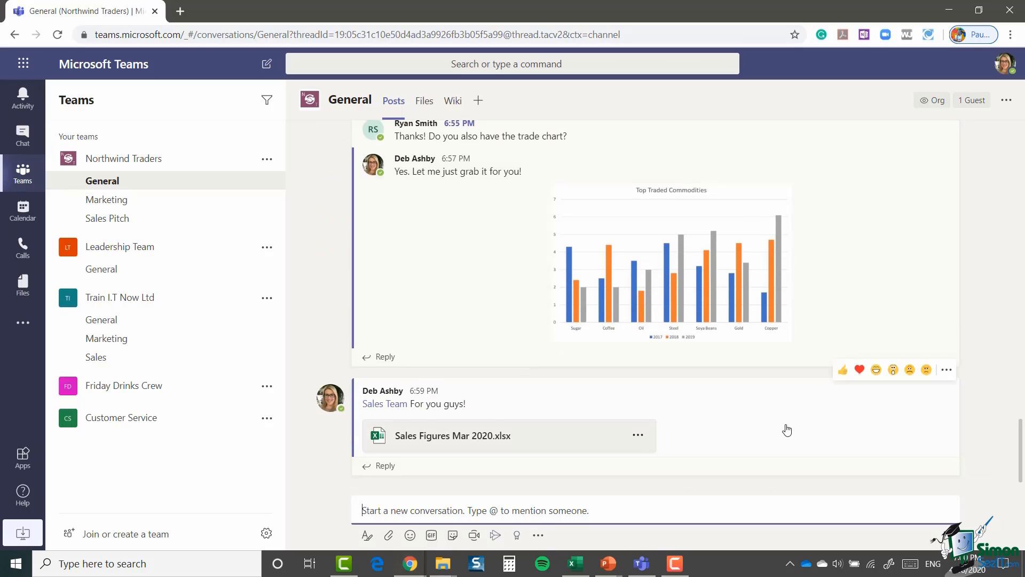
{"action": "scroll", "coordinate": [784, 428], "scroll_direction": "up", "scroll_amount": 3}
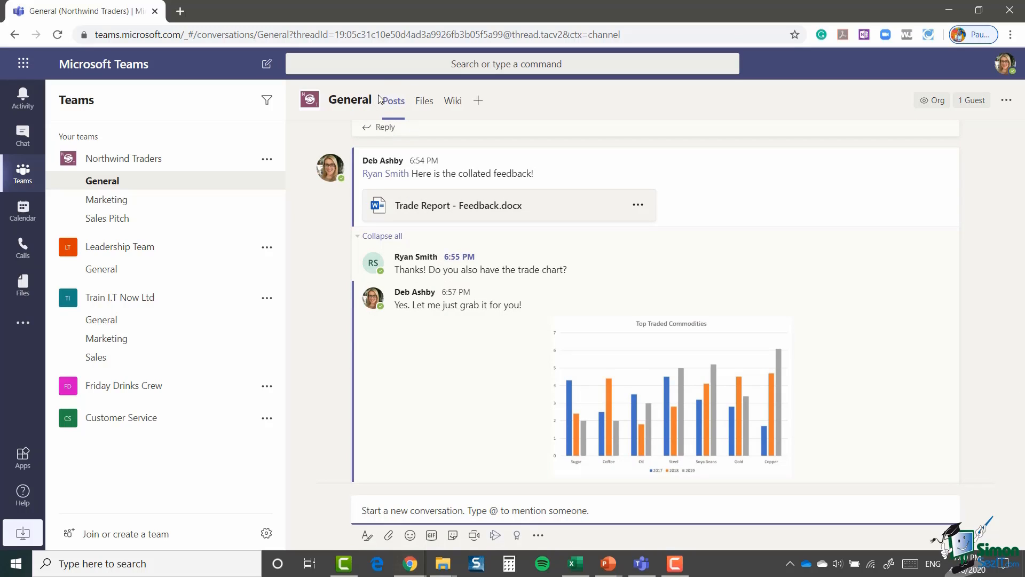
Step: In the General Files tab, start a new Word document named 'Shortlist for Trade Awards'
{"action": "left_click", "coordinate": [425, 105]}
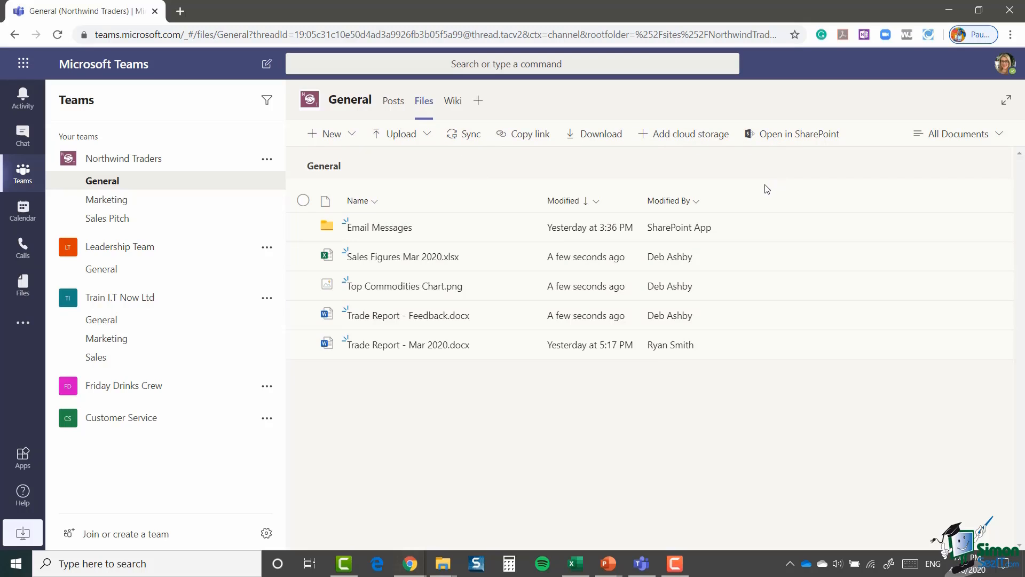
{"action": "left_click", "coordinate": [353, 135]}
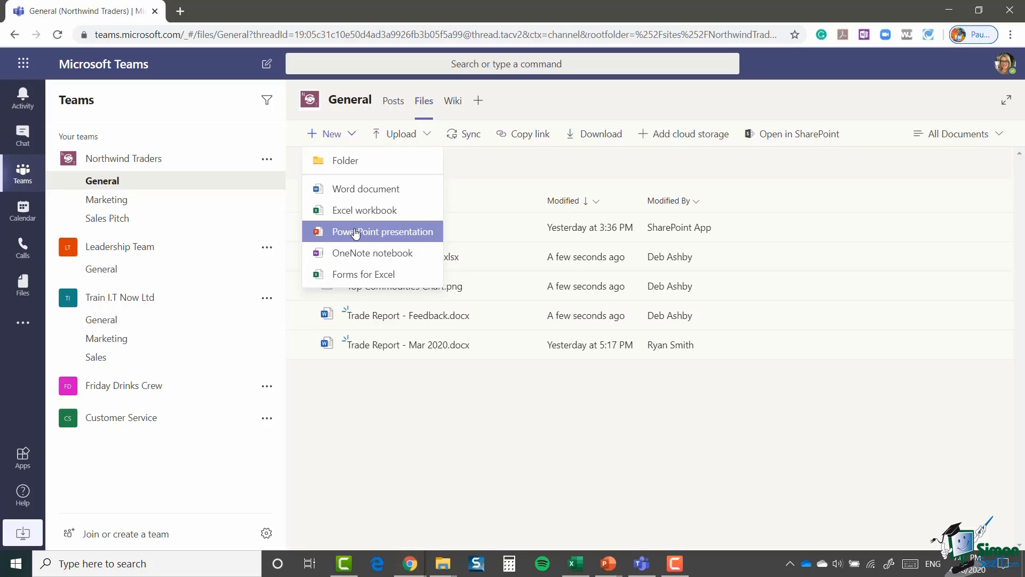
{"action": "left_click", "coordinate": [363, 191]}
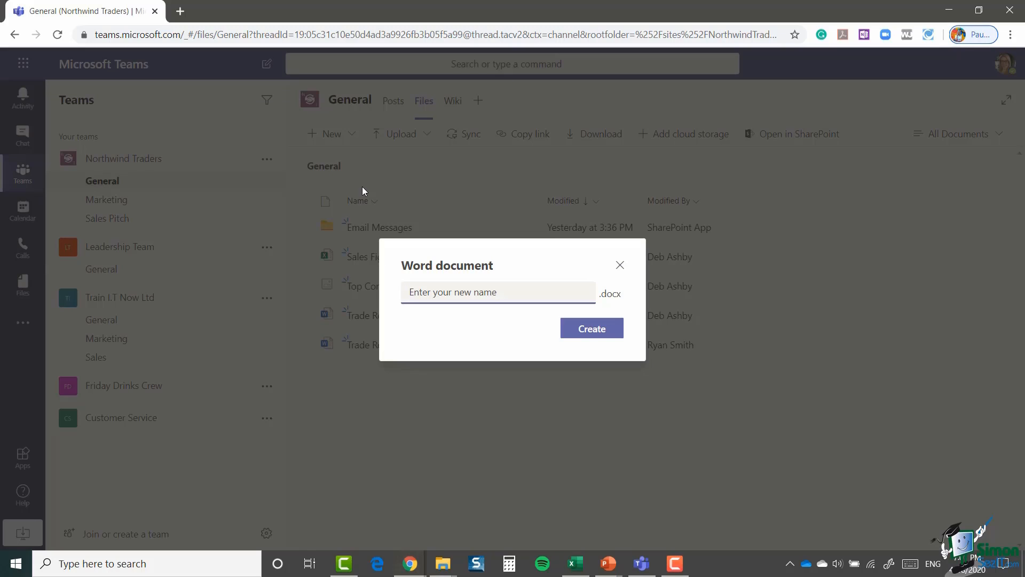
{"action": "type", "text": "Shortlist for Trade Awards"}
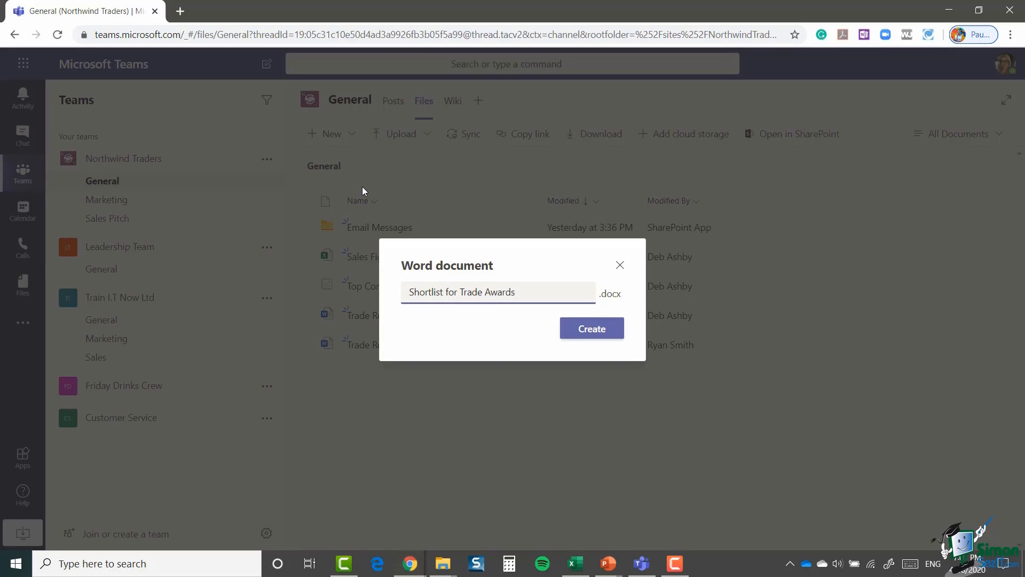
Step: Create the document, fill it with =rand(10,3) placeholder text, and close it back to Files
{"action": "left_click", "coordinate": [599, 331]}
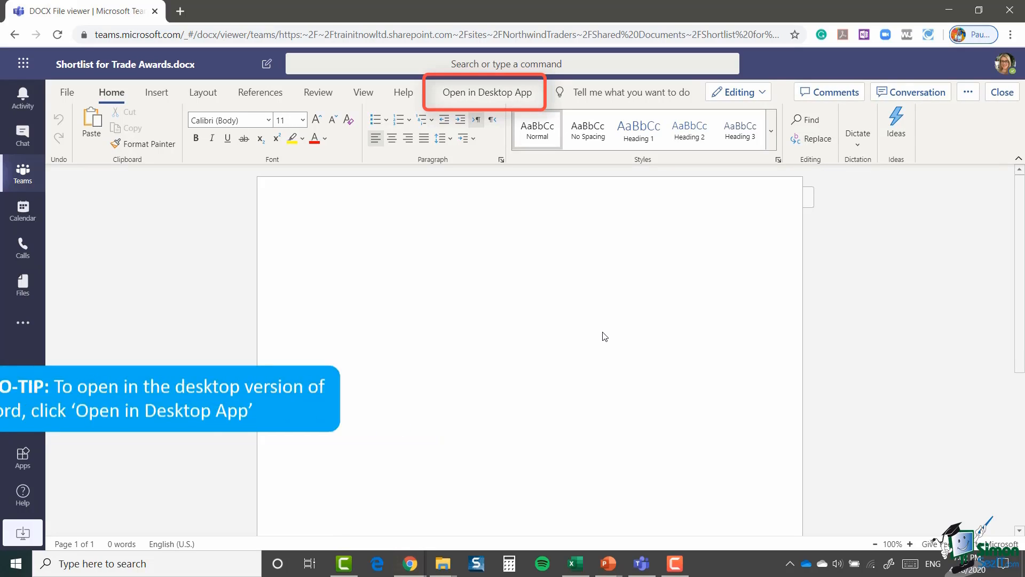
{"action": "type", "text": "=ra"}
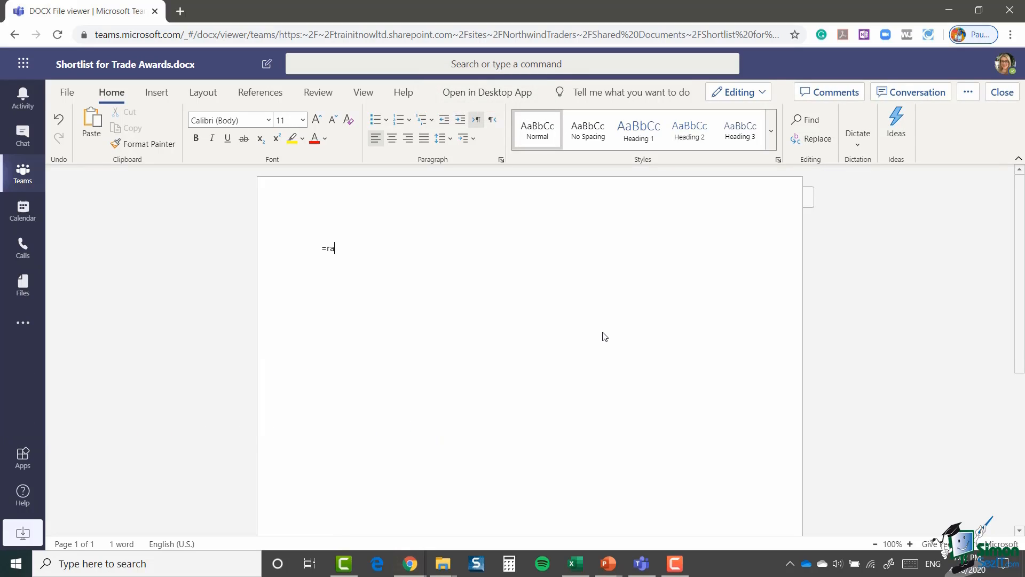
{"action": "type", "text": "nd(10,3)"}
{"action": "key", "text": "Return"}
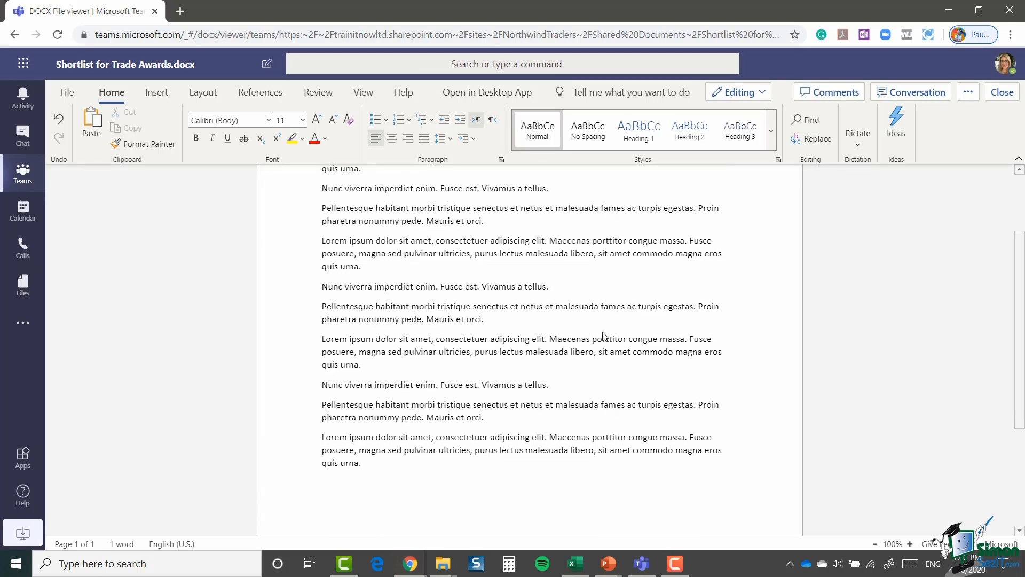
{"action": "scroll", "coordinate": [667, 455], "scroll_direction": "up", "scroll_amount": 2}
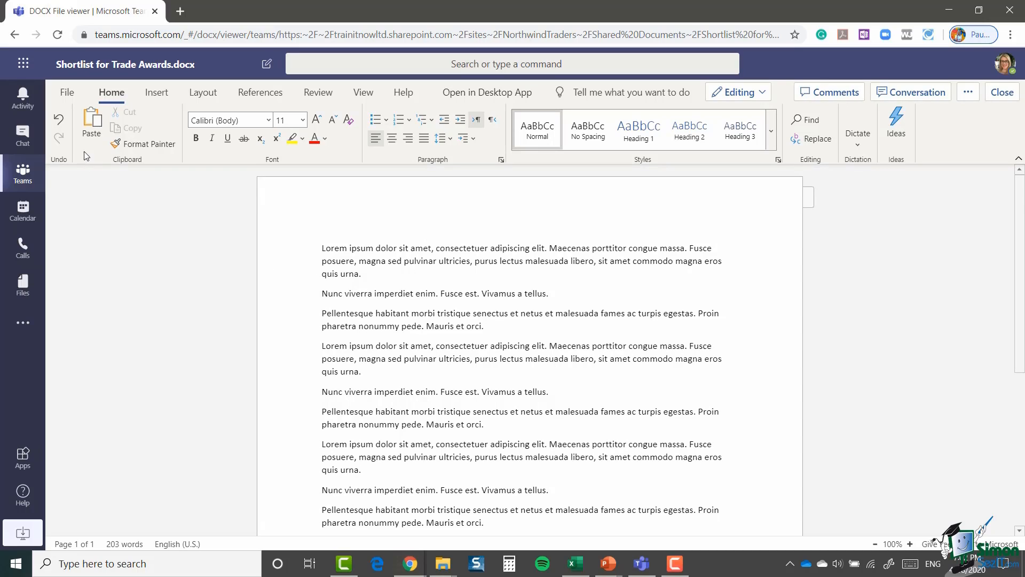
{"action": "left_click", "coordinate": [67, 92]}
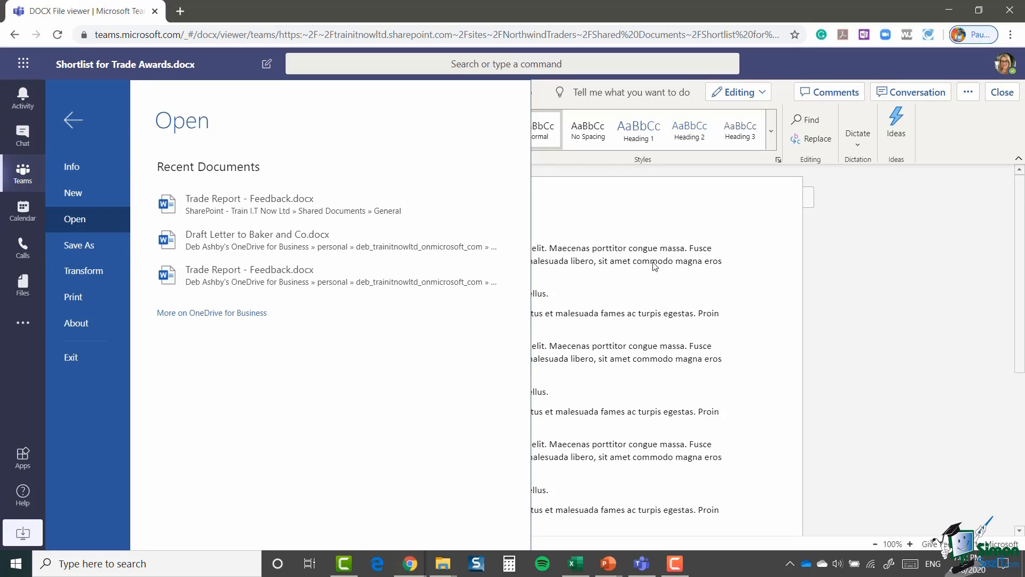
{"action": "left_click", "coordinate": [74, 119]}
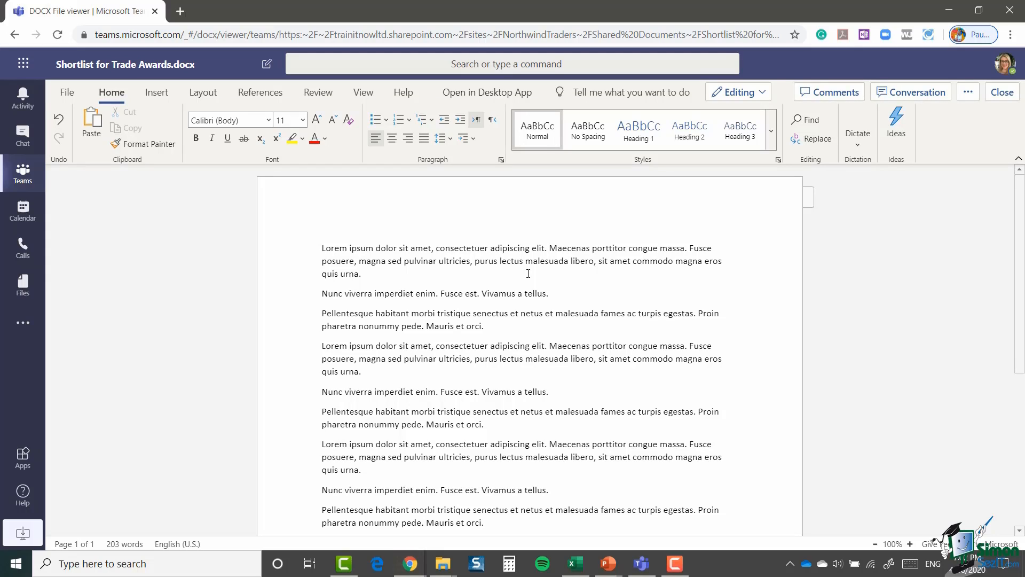
{"action": "left_click", "coordinate": [1003, 93]}
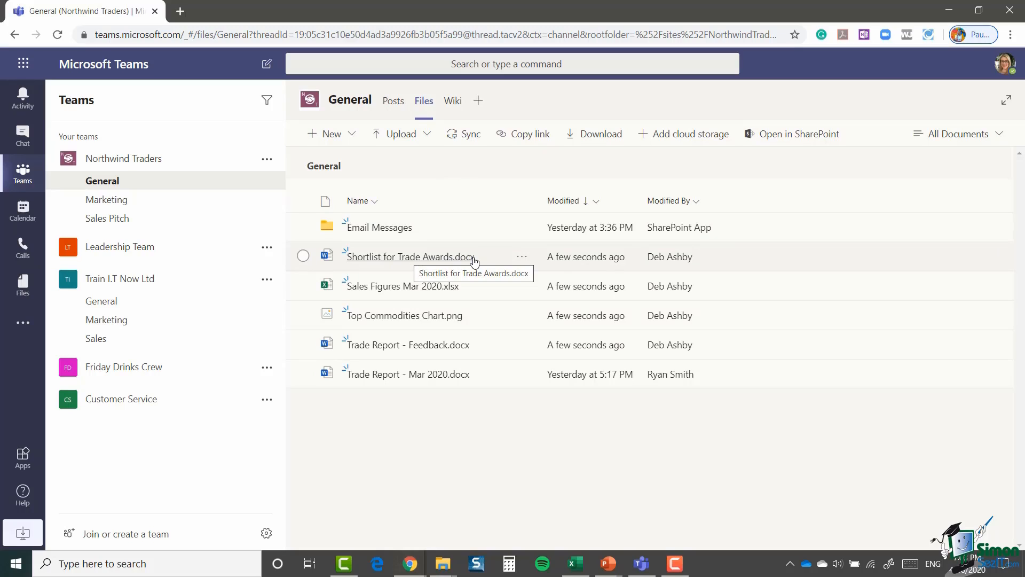
{"action": "left_click", "coordinate": [353, 135]}
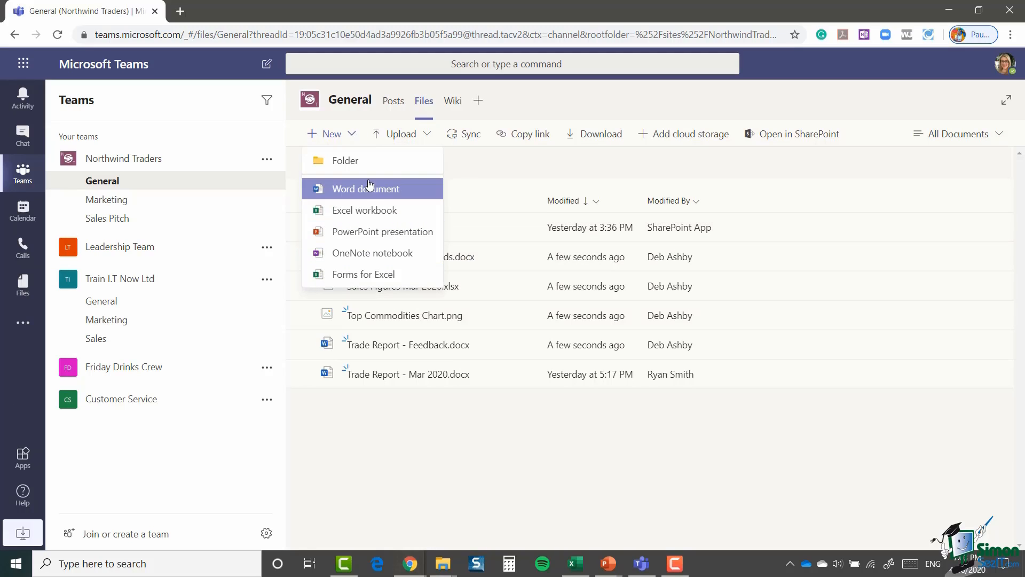
{"action": "left_click", "coordinate": [776, 174]}
{"action": "left_click", "coordinate": [427, 134]}
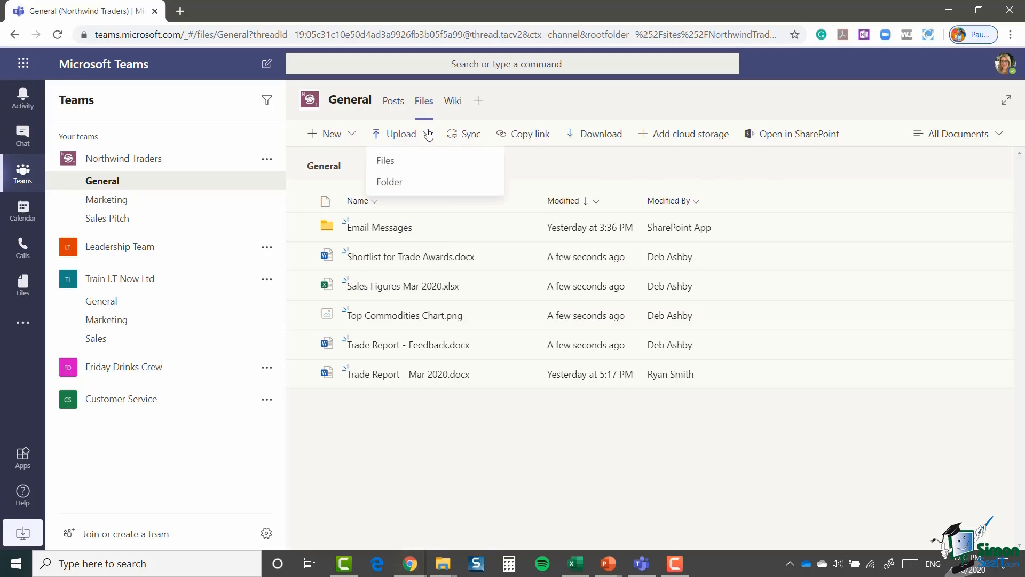
{"action": "left_click", "coordinate": [376, 163]}
{"action": "left_click", "coordinate": [679, 173]}
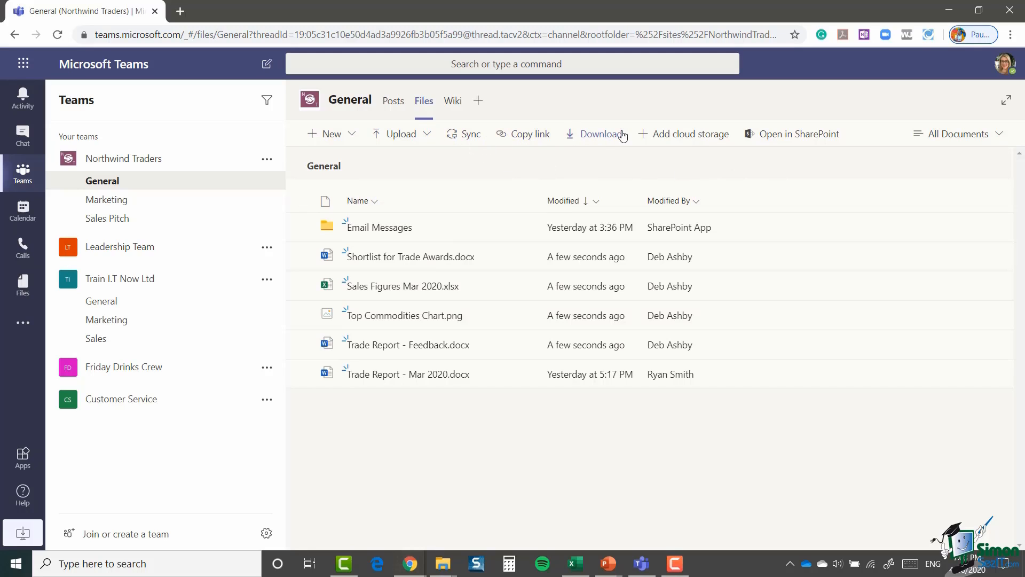
{"action": "left_click", "coordinate": [303, 256]}
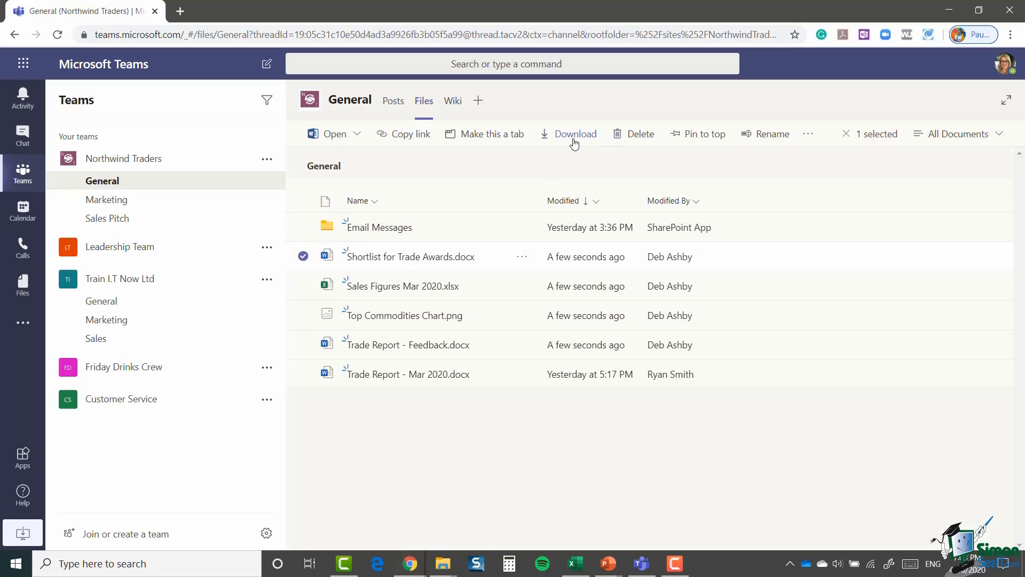
{"action": "left_click", "coordinate": [543, 182]}
{"action": "left_click", "coordinate": [660, 141]}
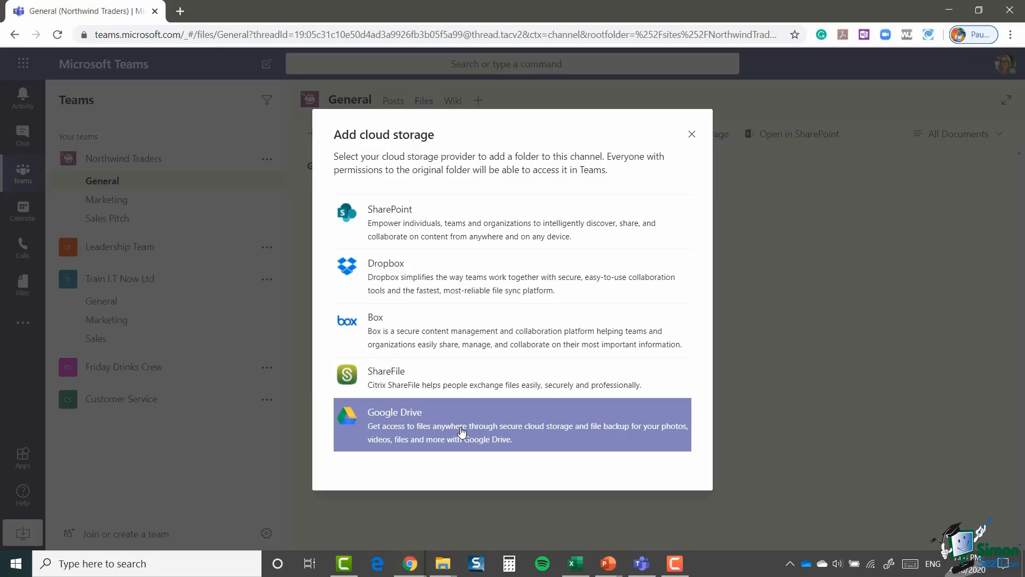
{"action": "left_click", "coordinate": [692, 135]}
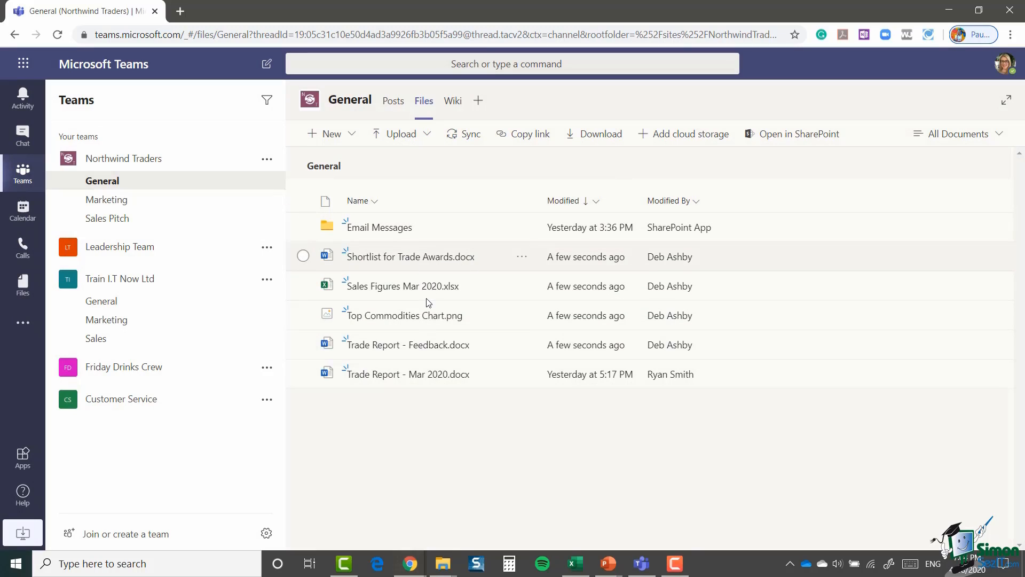
Step: Pin Shortlist for Trade Awards.docx to the top of the Files list
{"action": "left_click", "coordinate": [303, 256]}
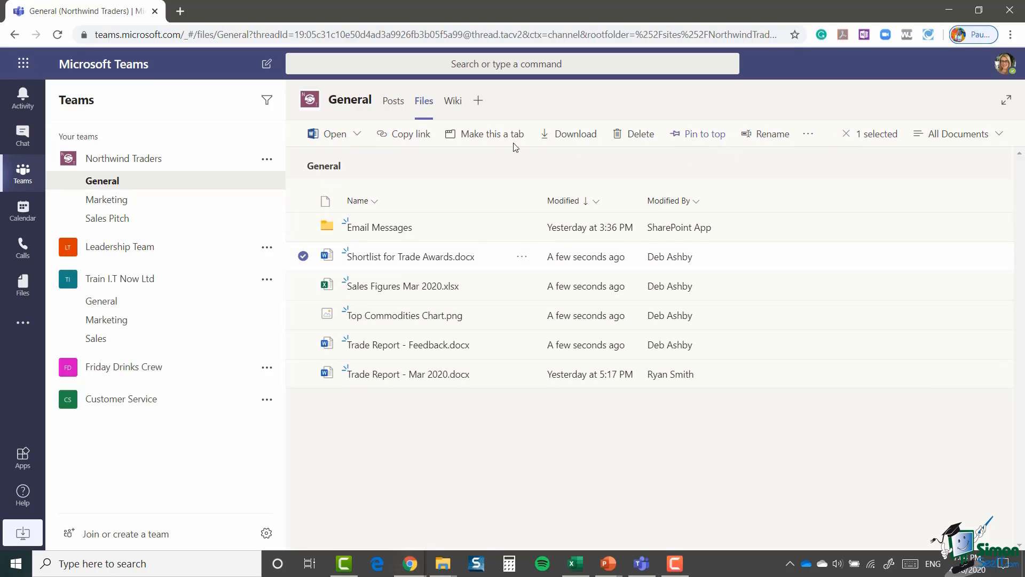
{"action": "left_click", "coordinate": [358, 136]}
{"action": "left_click", "coordinate": [707, 135]}
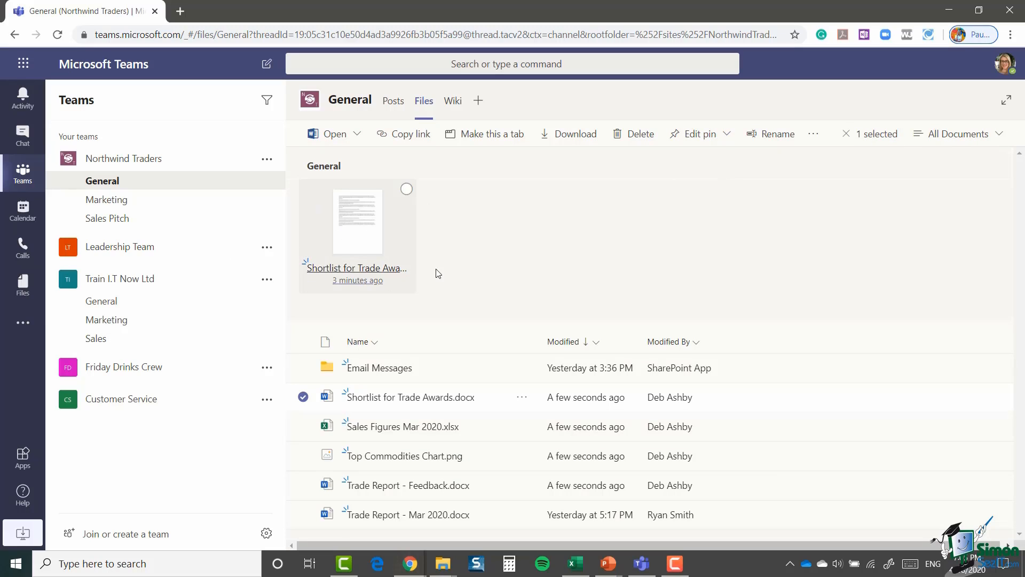
{"action": "left_click", "coordinate": [944, 183]}
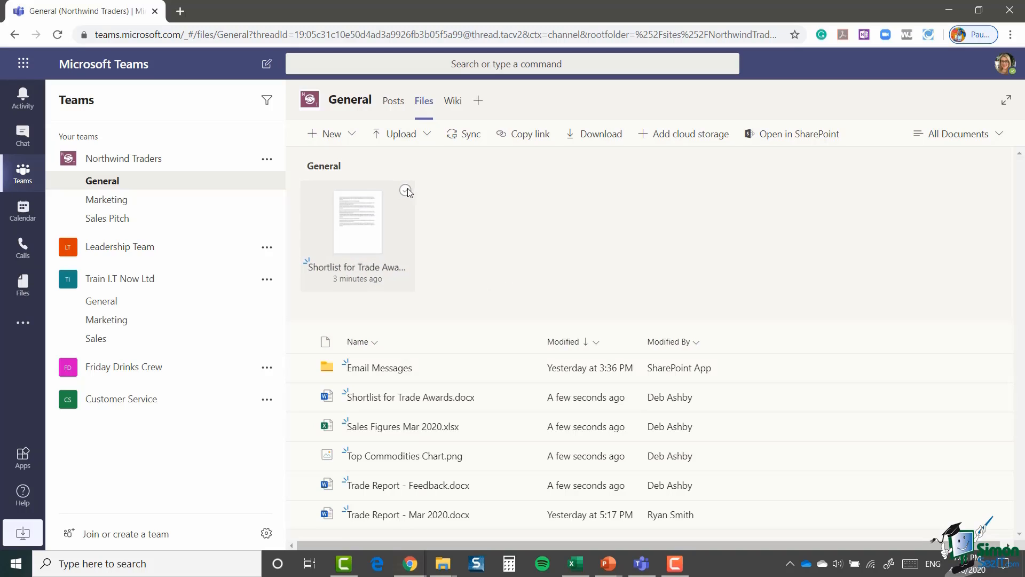
Step: Unpin the Shortlist for Trade Awards.docx file card again
{"action": "left_click", "coordinate": [407, 190]}
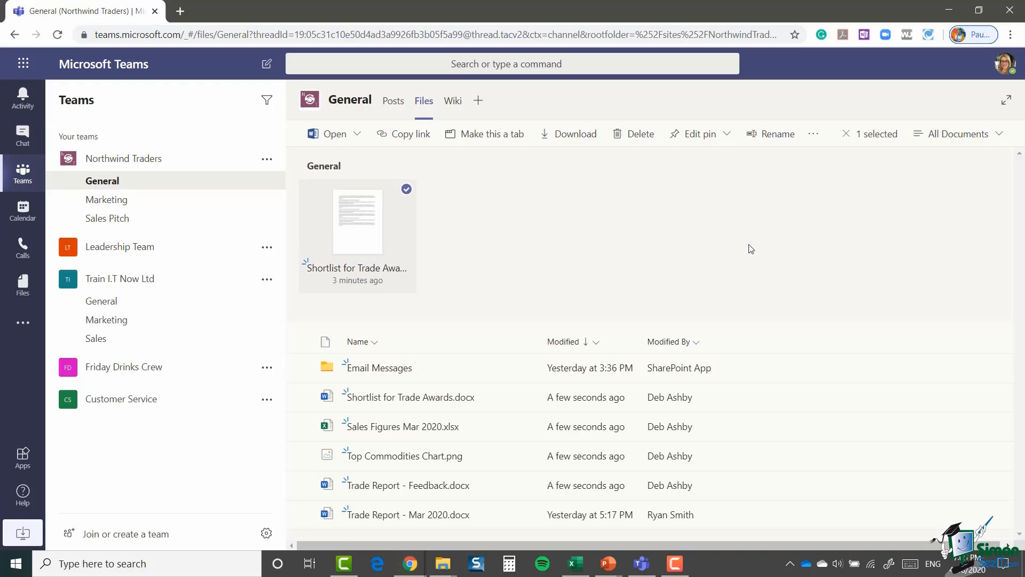
{"action": "left_click", "coordinate": [727, 138]}
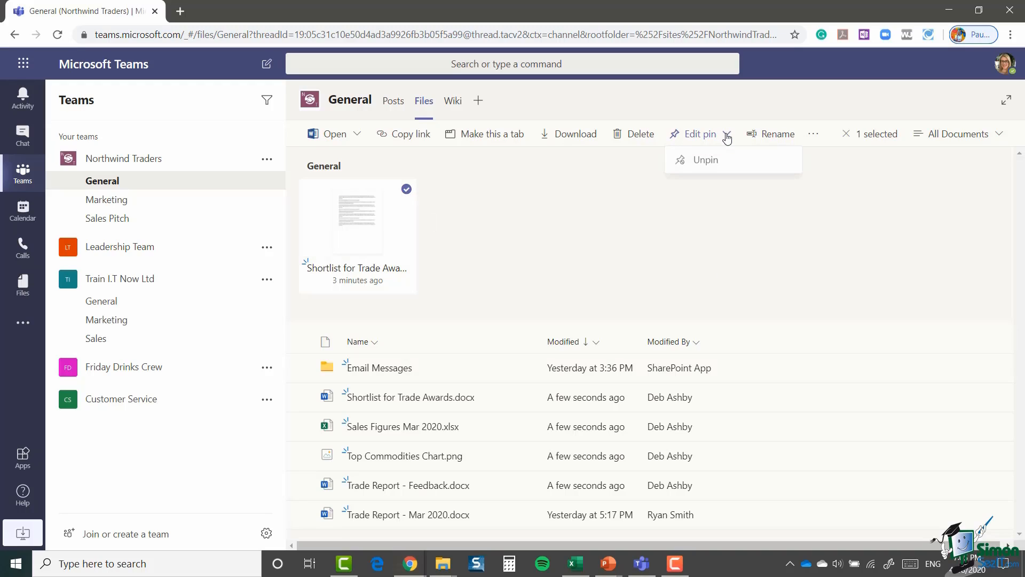
{"action": "left_click", "coordinate": [712, 162]}
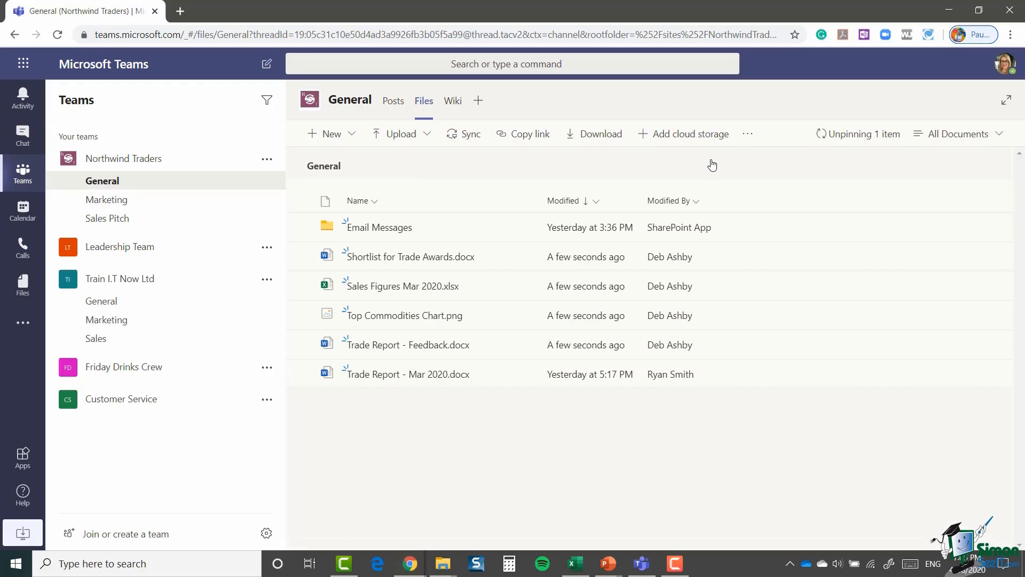
{"action": "left_click", "coordinate": [302, 256]}
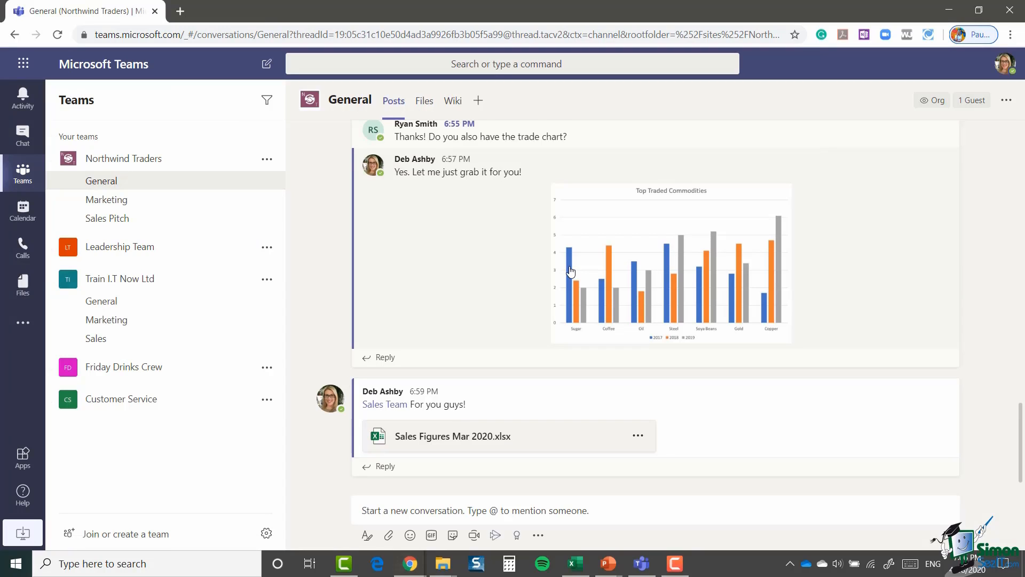
Step: Leave the General channel and open Chat to the existing one-to-one conversation
{"action": "left_click", "coordinate": [425, 100]}
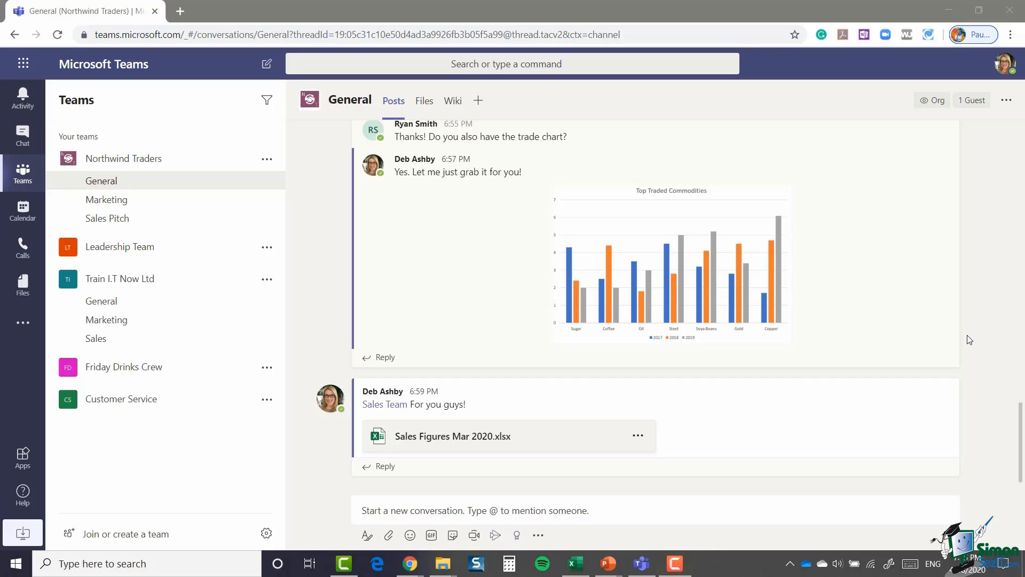
{"action": "left_click", "coordinate": [27, 138]}
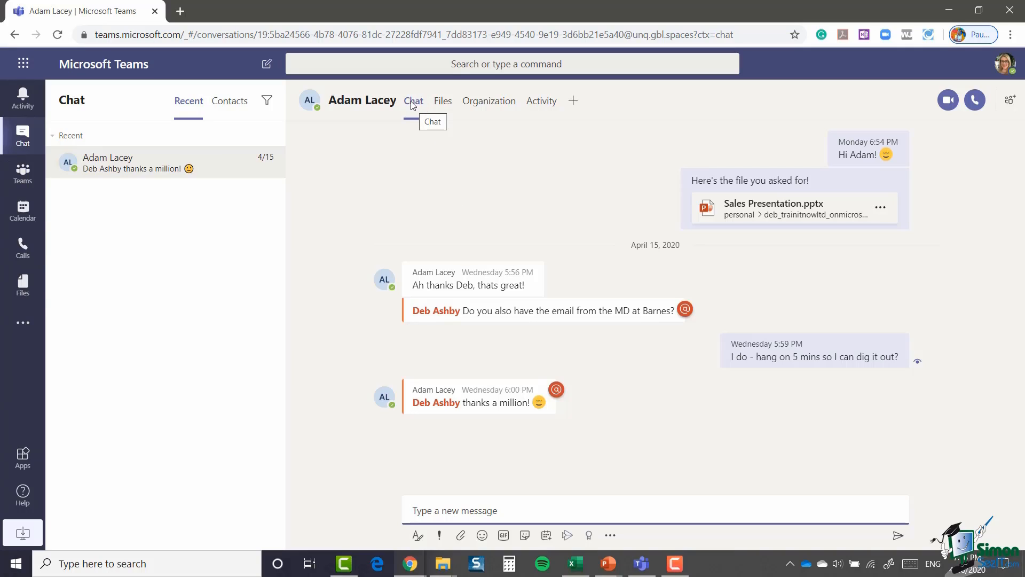
{"action": "left_click", "coordinate": [447, 109]}
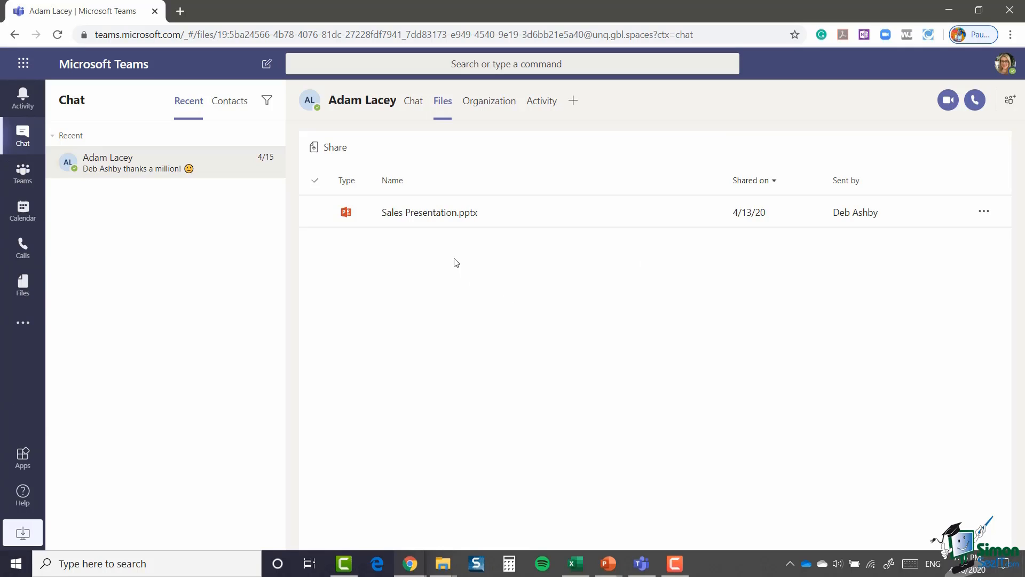
{"action": "left_click", "coordinate": [371, 221]}
{"action": "left_click", "coordinate": [442, 331]}
{"action": "left_click", "coordinate": [414, 105]}
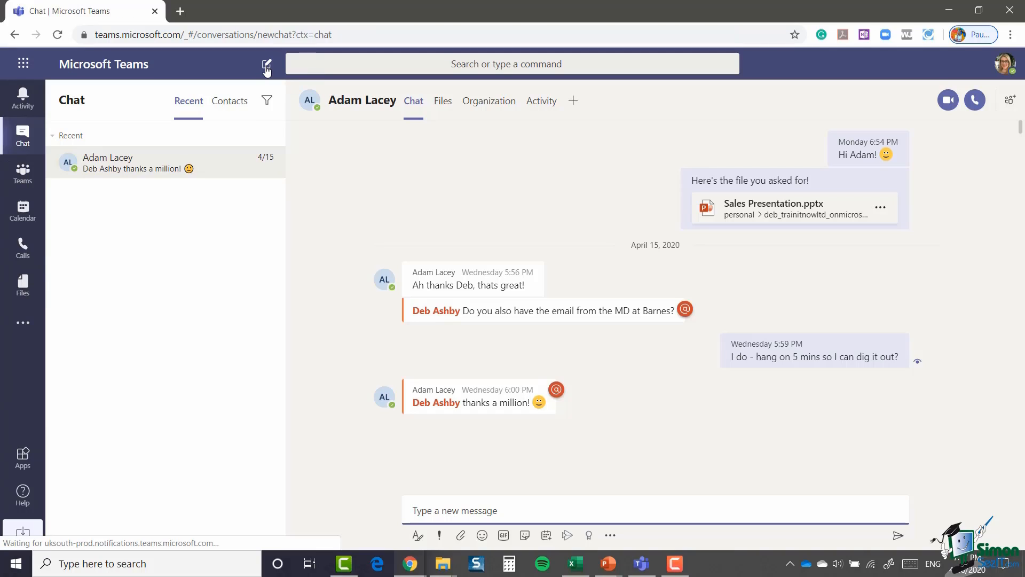
Step: Start a new chat with the colleague and send 'Hey! Does that feedback sound ok?'
{"action": "left_click", "coordinate": [267, 67]}
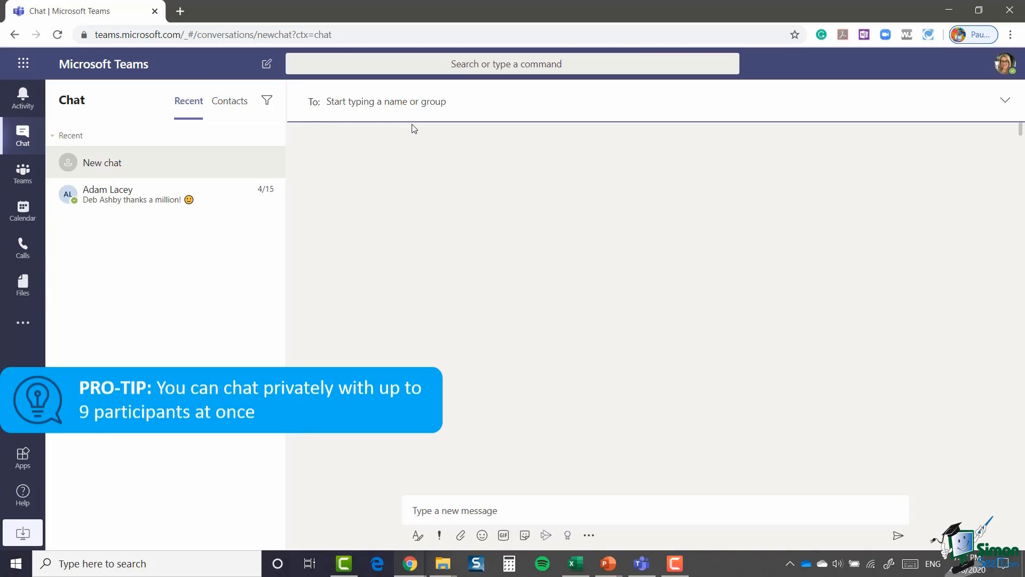
{"action": "type", "text": "ryan"}
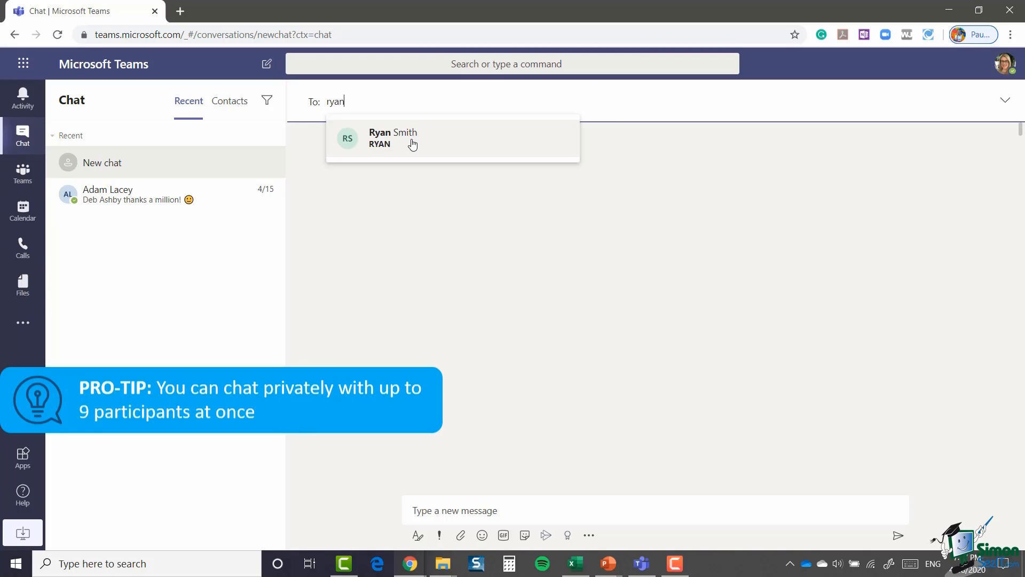
{"action": "left_click", "coordinate": [413, 138]}
{"action": "left_click", "coordinate": [424, 509]}
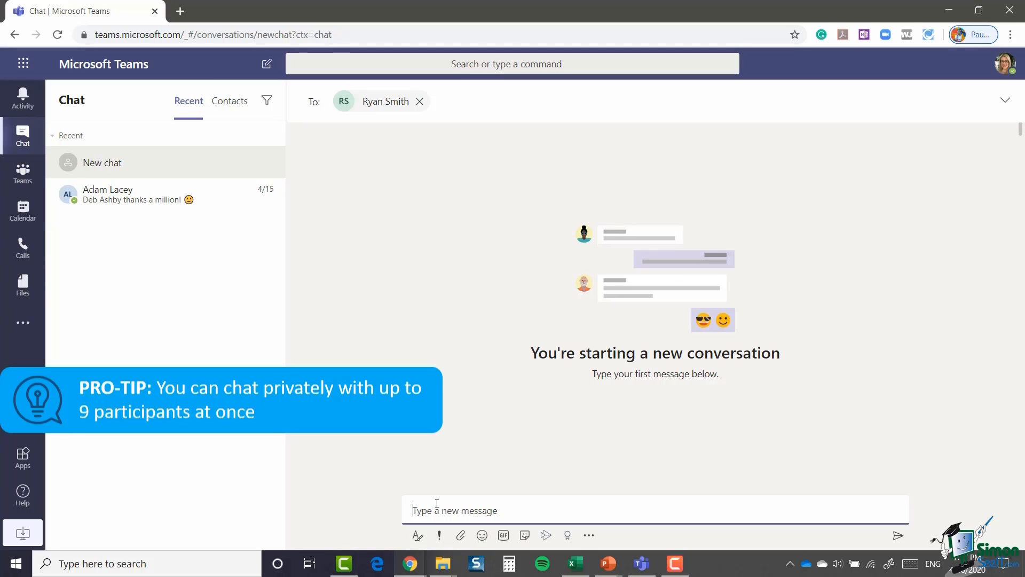
{"action": "type", "text": "Hey! "}
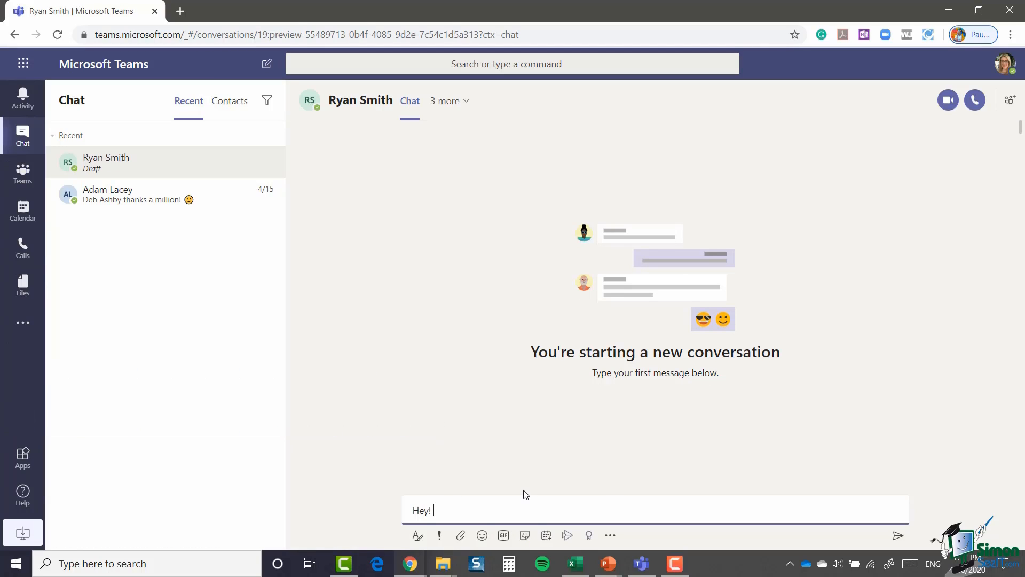
{"action": "type", "text": "Does that feedback sound ok?"}
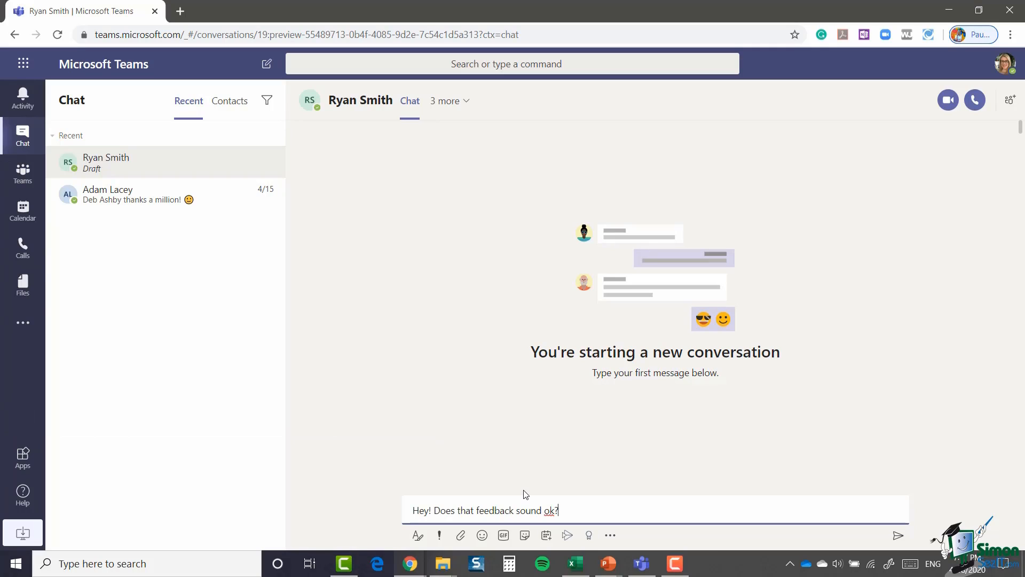
{"action": "key", "text": "Return"}
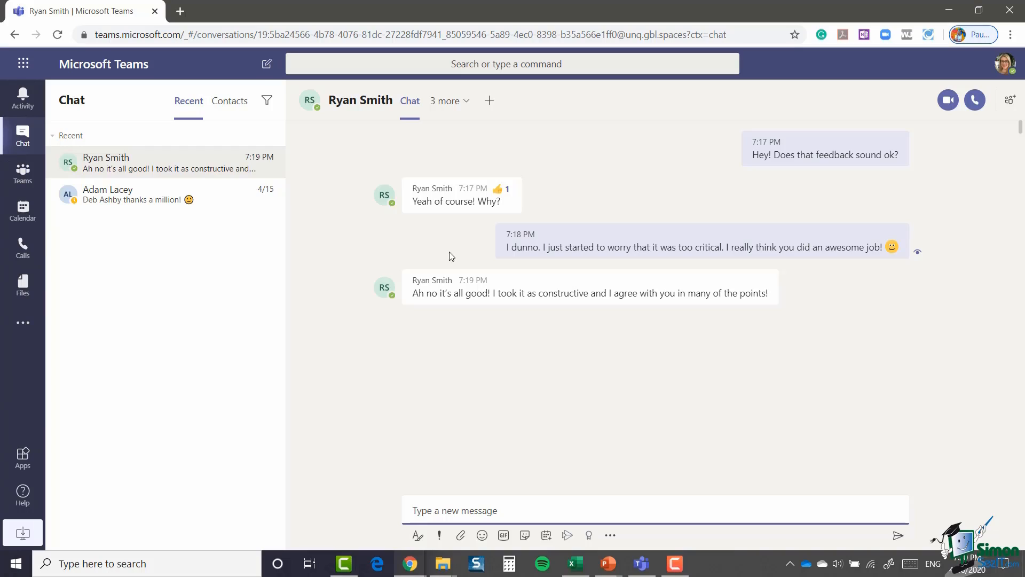
Step: Start a new chat, then discard the empty draft from the chat list
{"action": "left_click", "coordinate": [266, 64]}
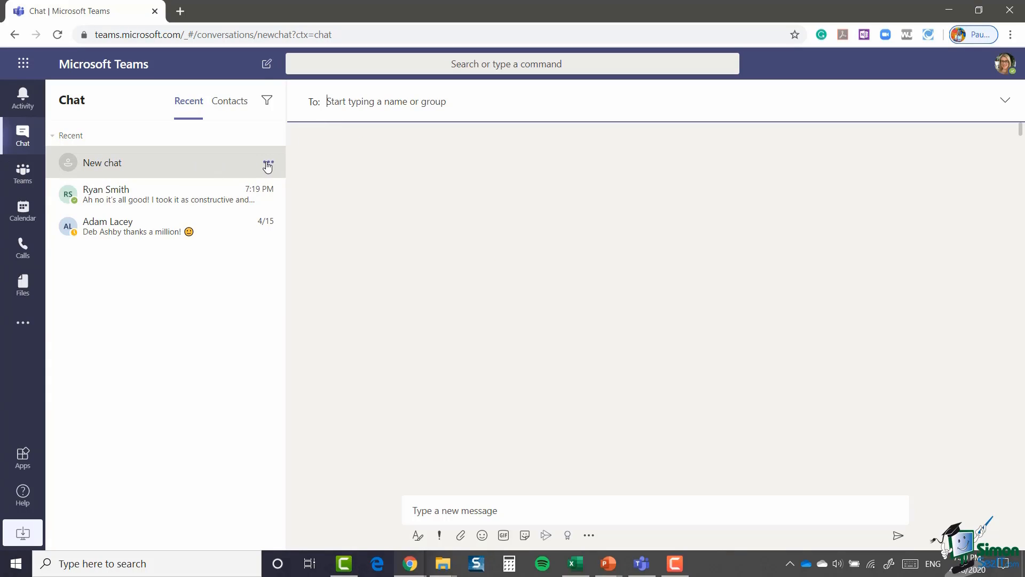
{"action": "left_click", "coordinate": [268, 164]}
{"action": "left_click", "coordinate": [210, 197]}
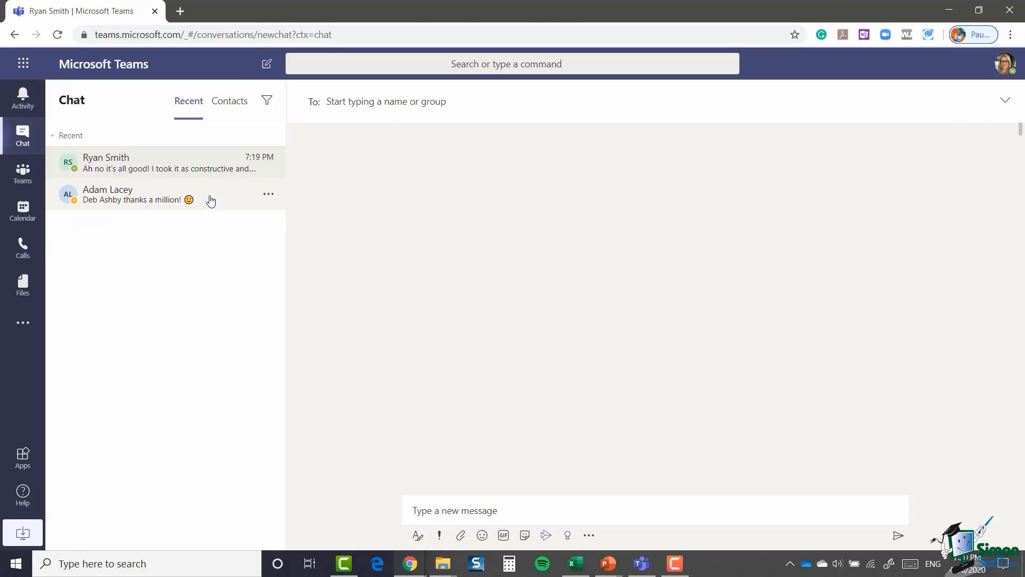
Step: Pin the colleague's conversation to the top and add them to favourite contacts
{"action": "left_click", "coordinate": [268, 163]}
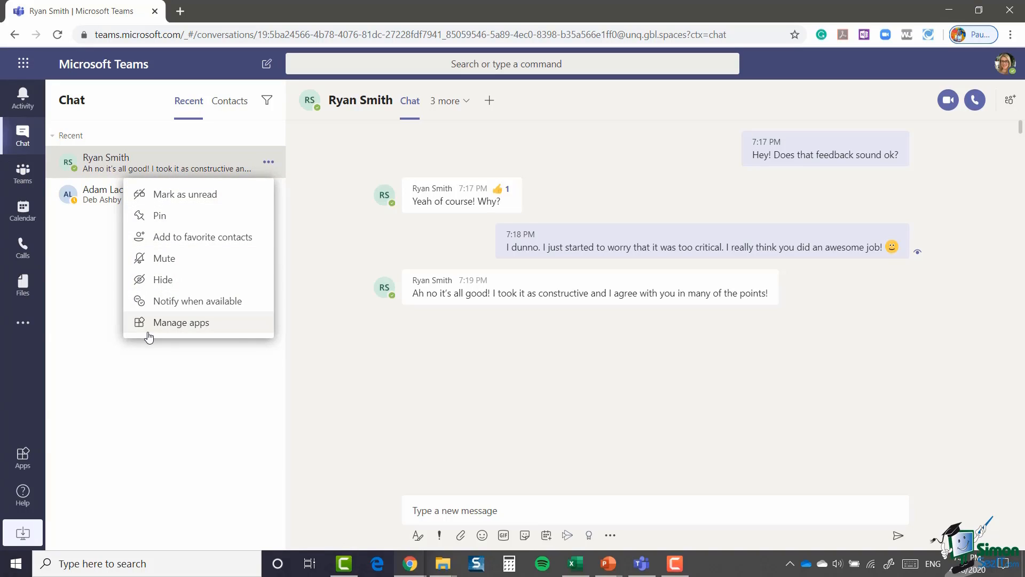
{"action": "left_click", "coordinate": [168, 216]}
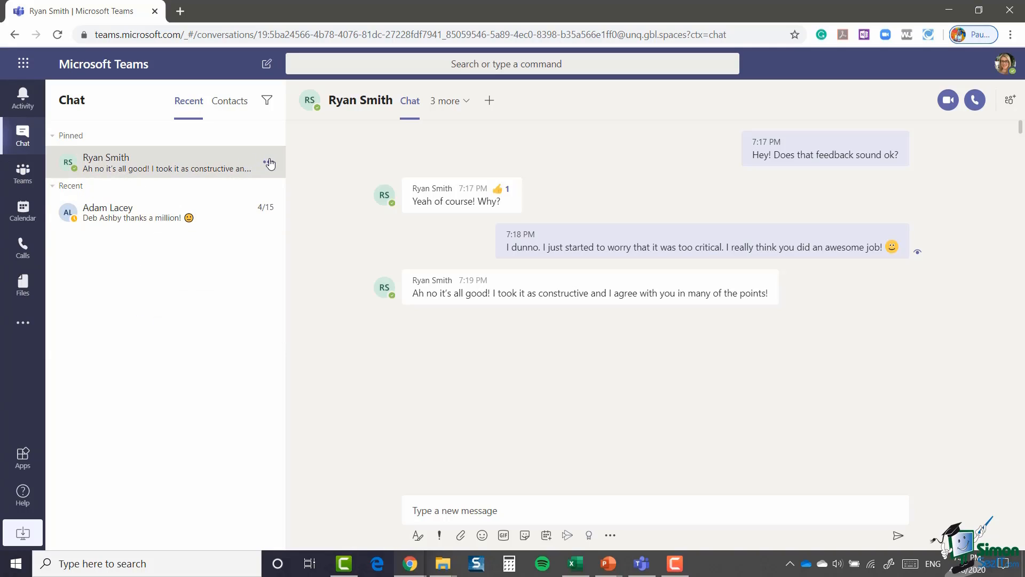
{"action": "left_click", "coordinate": [267, 163]}
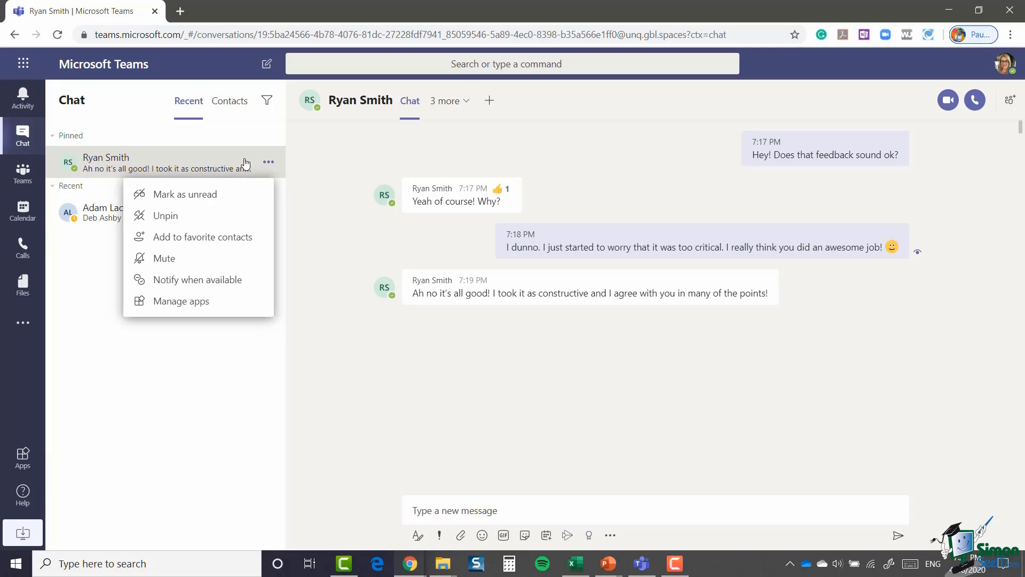
{"action": "left_click", "coordinate": [187, 238]}
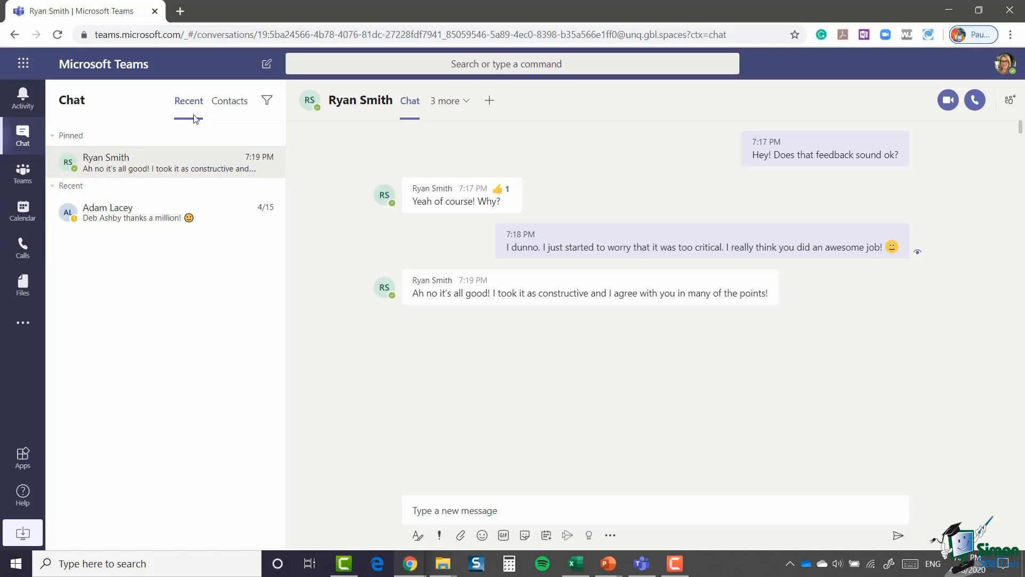
Step: In Contacts, add another colleague to the Favorites group after correcting a misspelled name search
{"action": "left_click", "coordinate": [243, 107]}
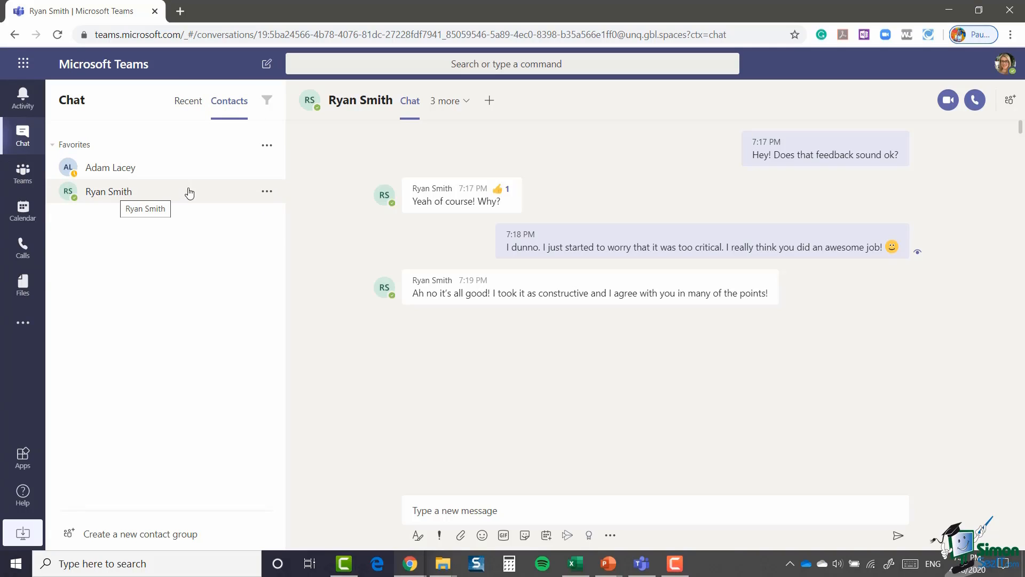
{"action": "left_click", "coordinate": [264, 147]}
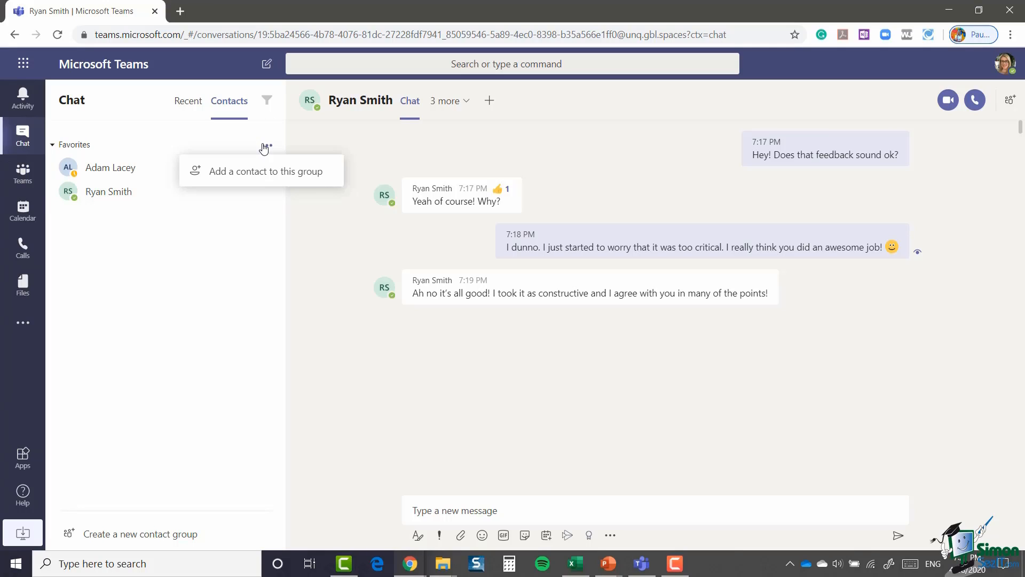
{"action": "left_click", "coordinate": [253, 172]}
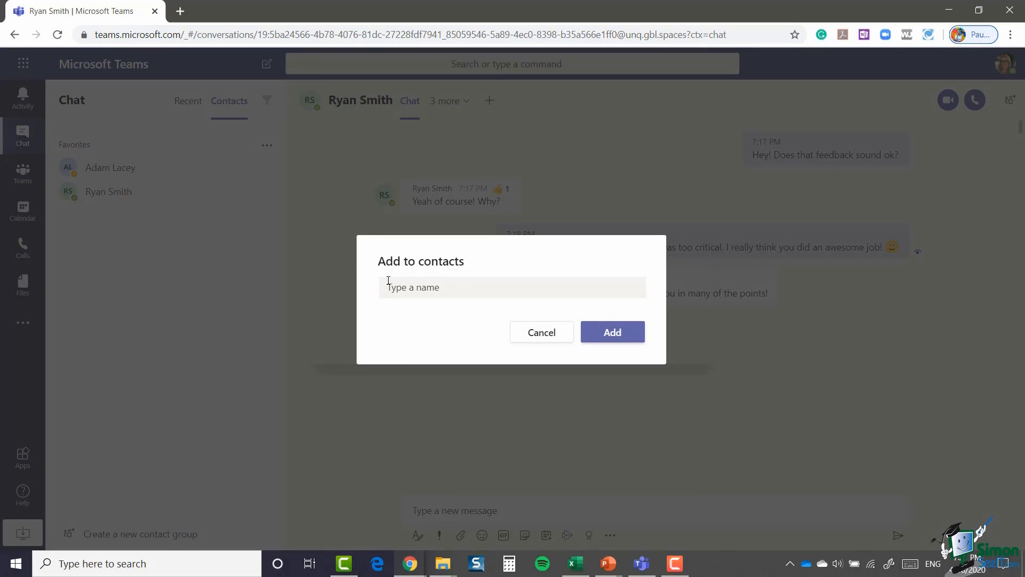
{"action": "left_click", "coordinate": [390, 287]}
{"action": "type", "text": "vik"}
{"action": "type", "text": "ky"}
{"action": "key", "text": "BackSpace"}
{"action": "key", "text": "BackSpace"}
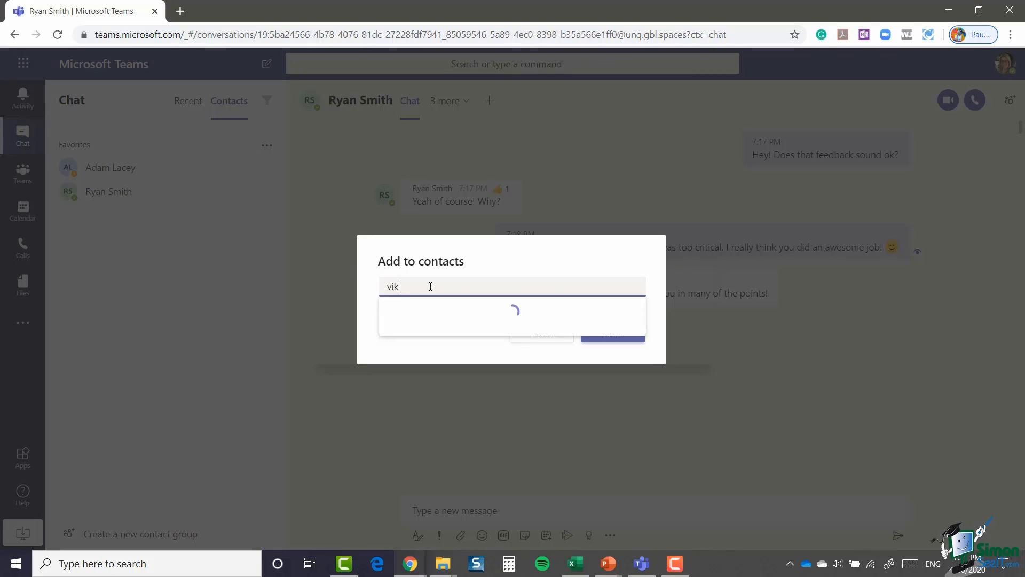
{"action": "key", "text": "BackSpace"}
{"action": "type", "text": "ck"}
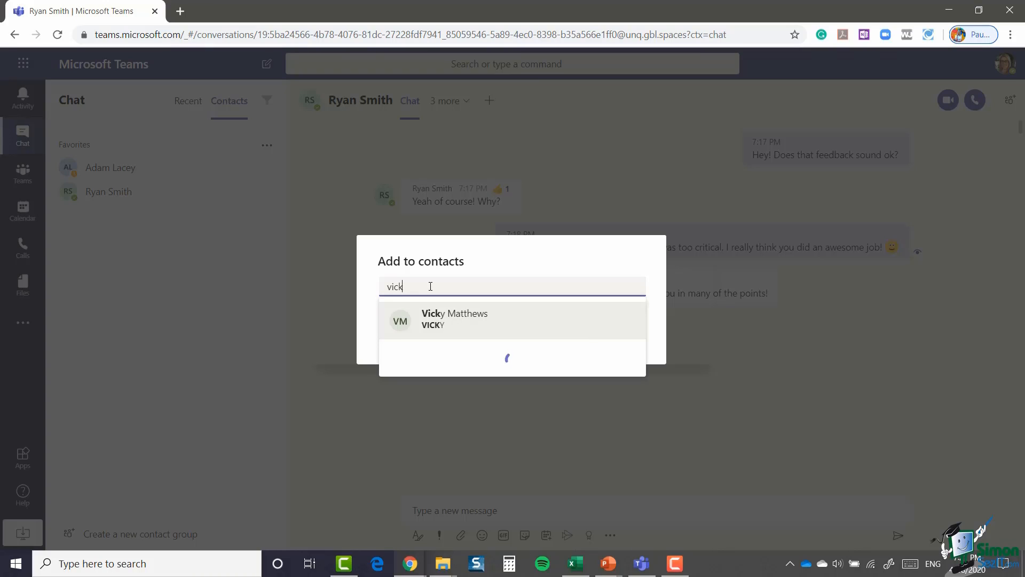
{"action": "left_click", "coordinate": [450, 323]}
{"action": "left_click", "coordinate": [613, 332]}
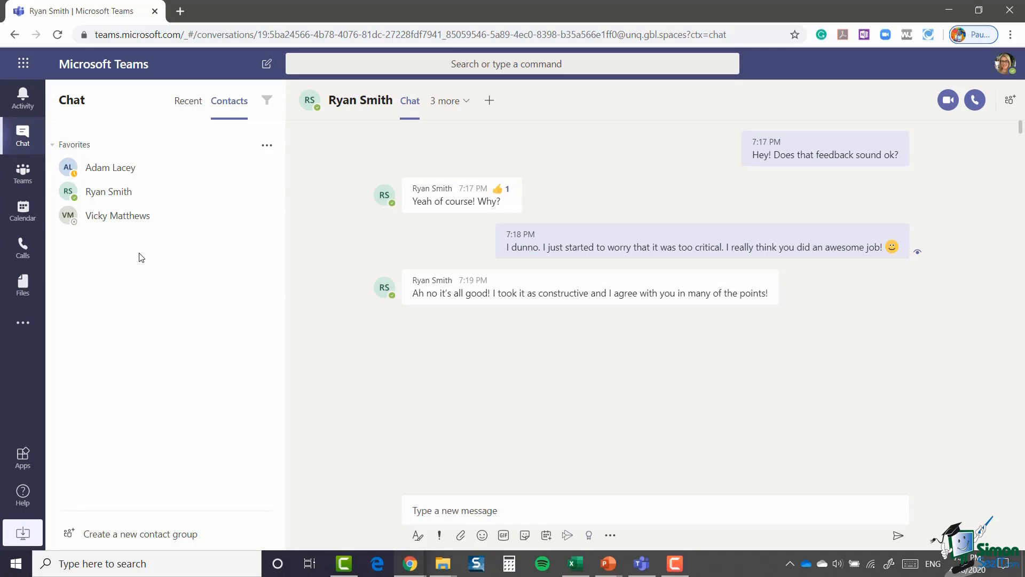
Step: Create a new contact group named 'Leadership'
{"action": "left_click", "coordinate": [116, 535]}
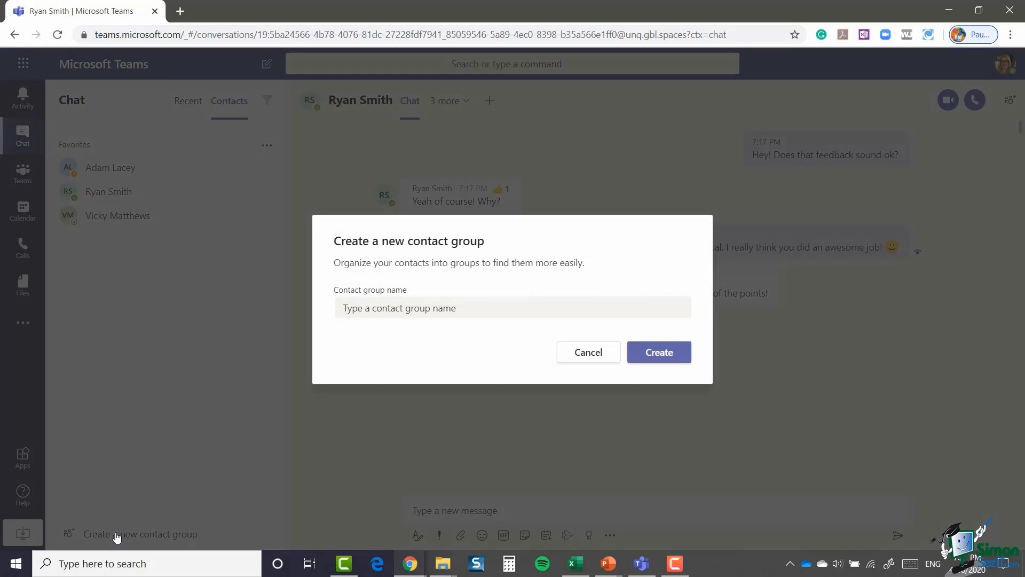
{"action": "left_click", "coordinate": [365, 310]}
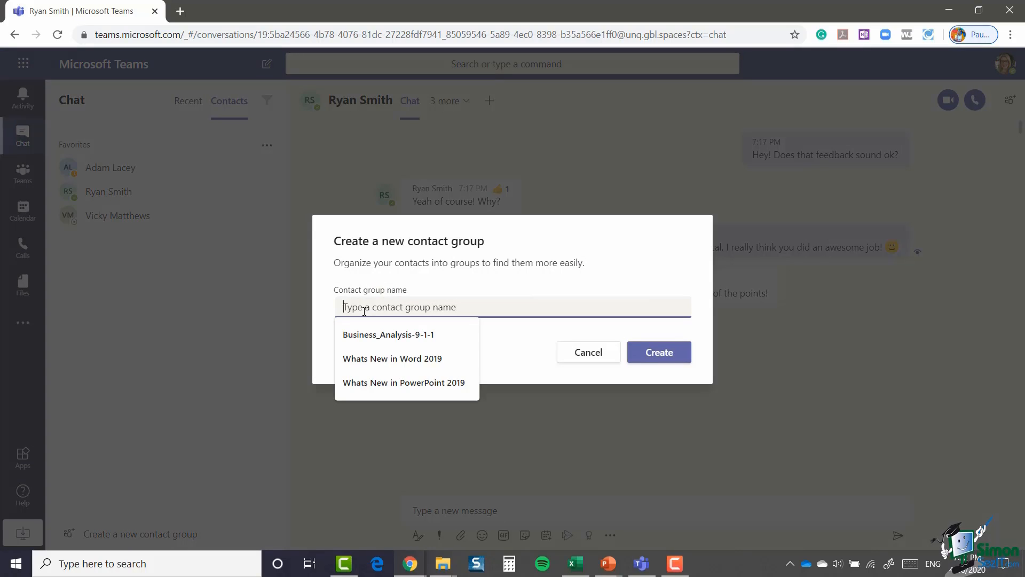
{"action": "type", "text": "Leadership"}
{"action": "left_click", "coordinate": [656, 354]}
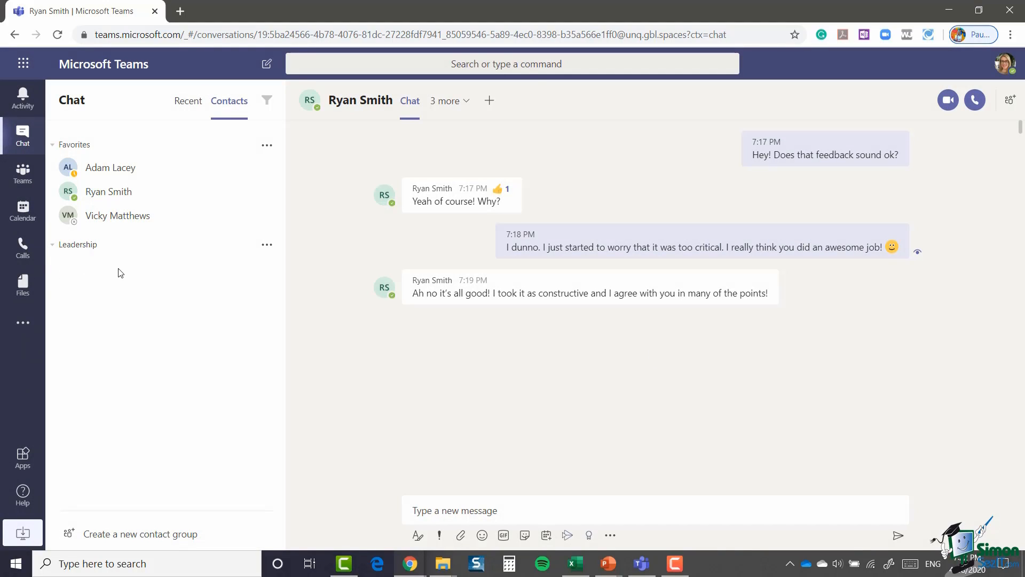
Step: Add two colleagues to the Leadership group, one after the other
{"action": "left_click", "coordinate": [267, 249]}
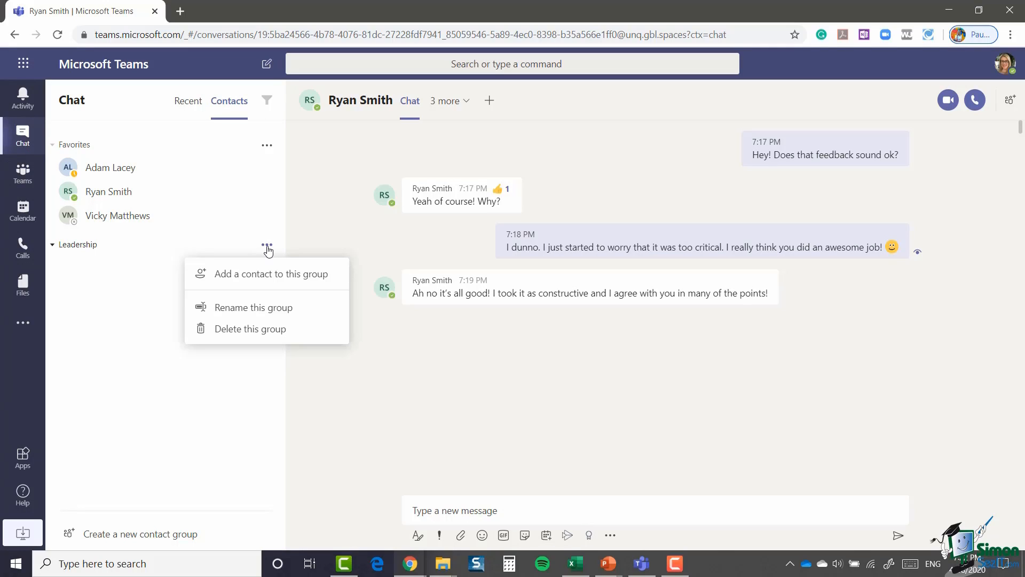
{"action": "left_click", "coordinate": [262, 281]}
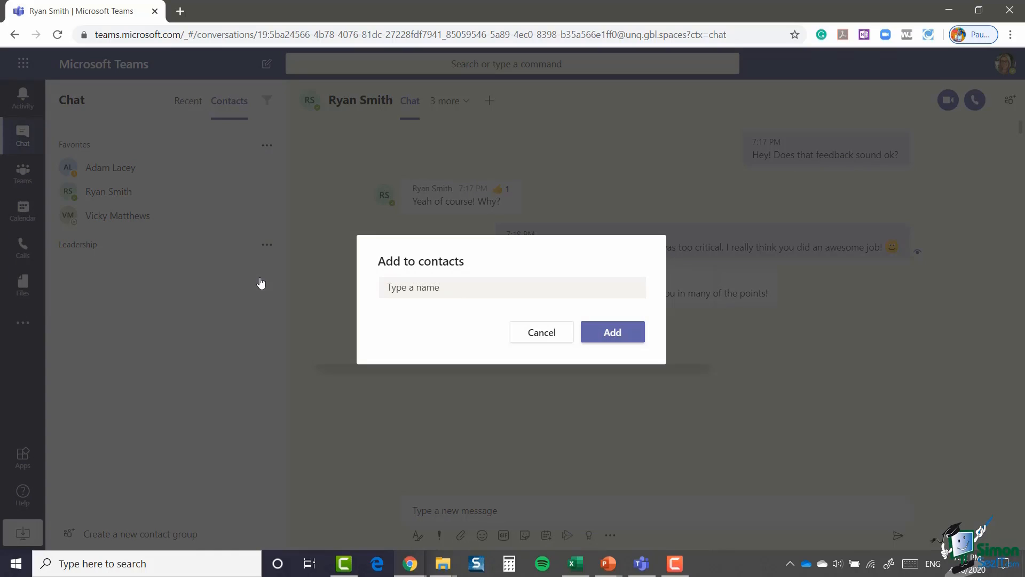
{"action": "left_click", "coordinate": [426, 278]}
{"action": "type", "text": "ada"}
{"action": "left_click", "coordinate": [420, 331]}
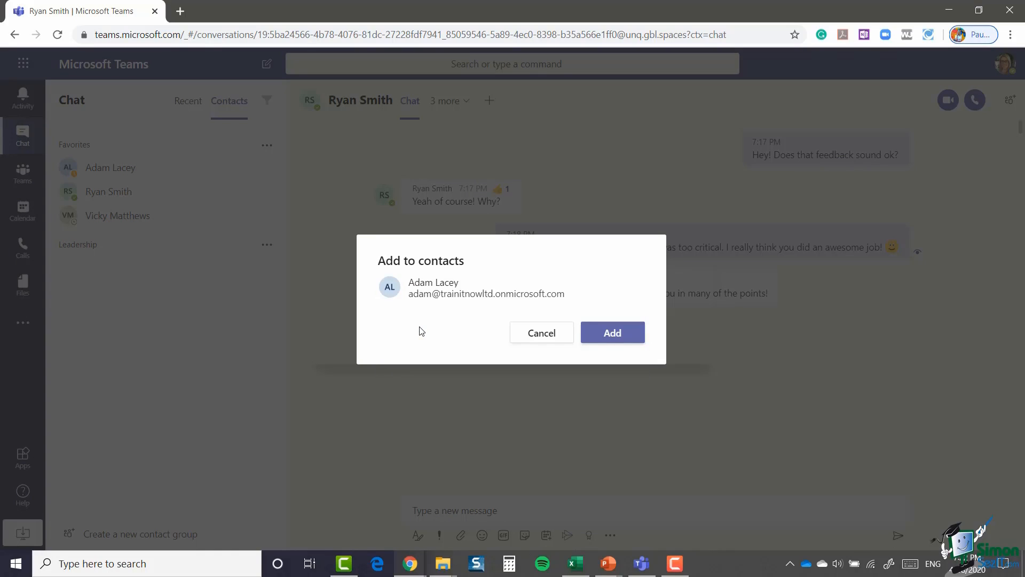
{"action": "left_click", "coordinate": [612, 333]}
{"action": "left_click", "coordinate": [267, 244]}
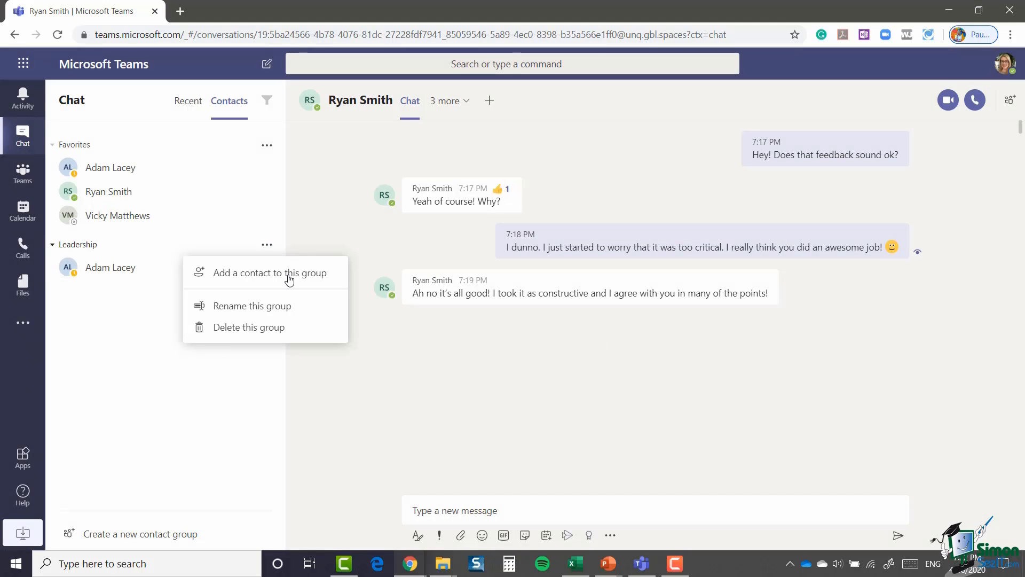
{"action": "left_click", "coordinate": [293, 274]}
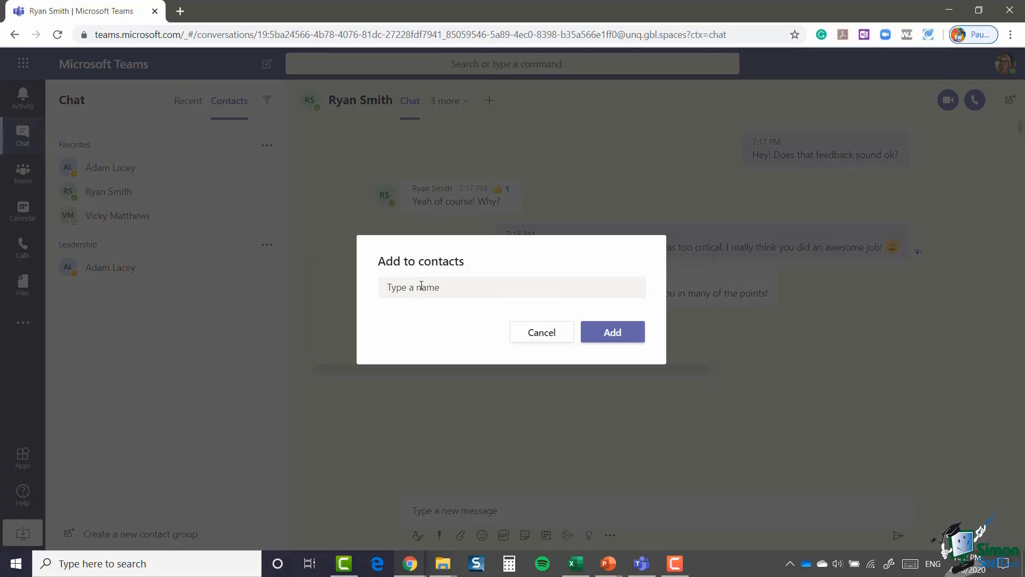
{"action": "left_click", "coordinate": [420, 288]}
{"action": "type", "text": "ben"}
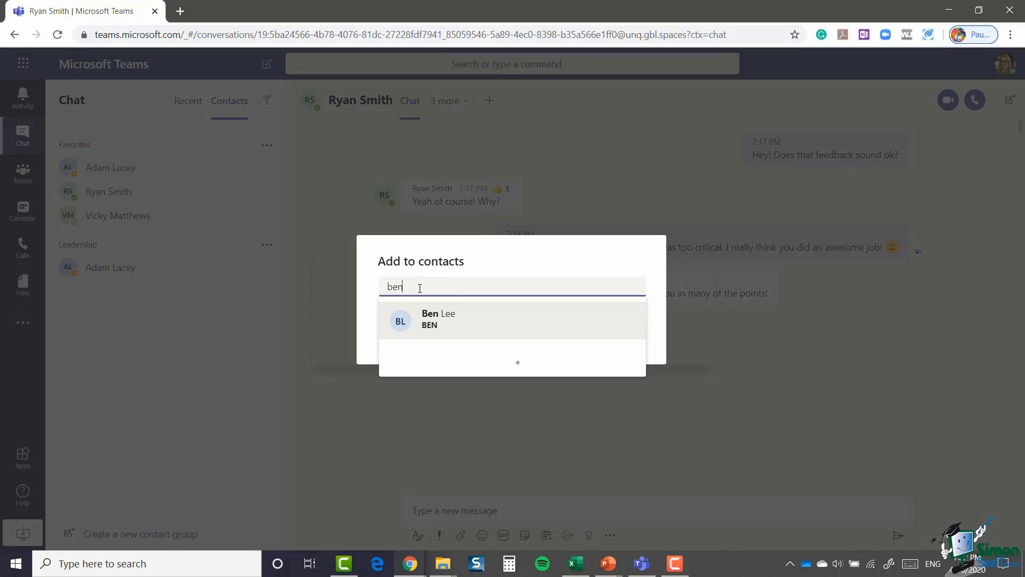
{"action": "left_click", "coordinate": [433, 323]}
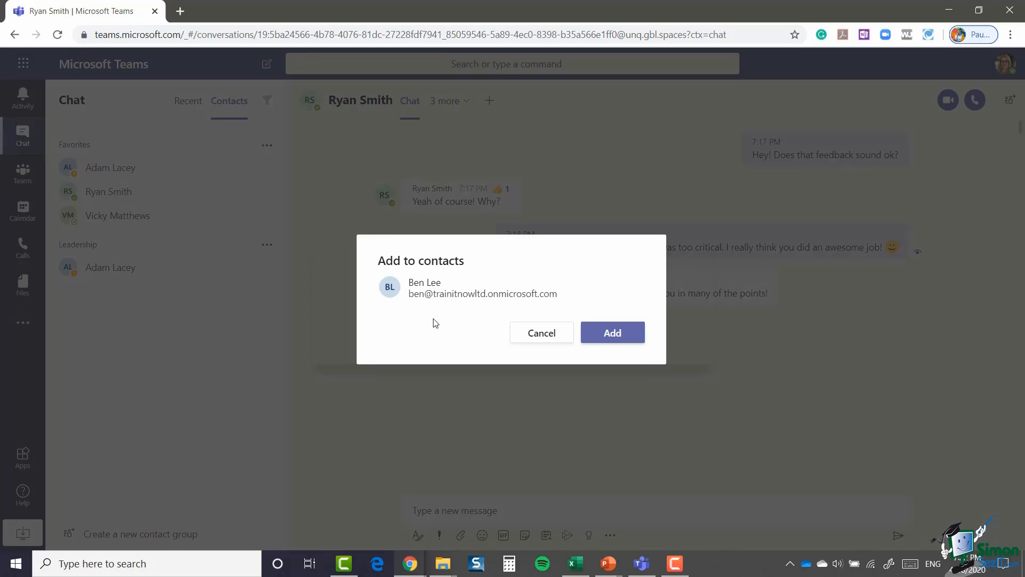
{"action": "left_click", "coordinate": [612, 332]}
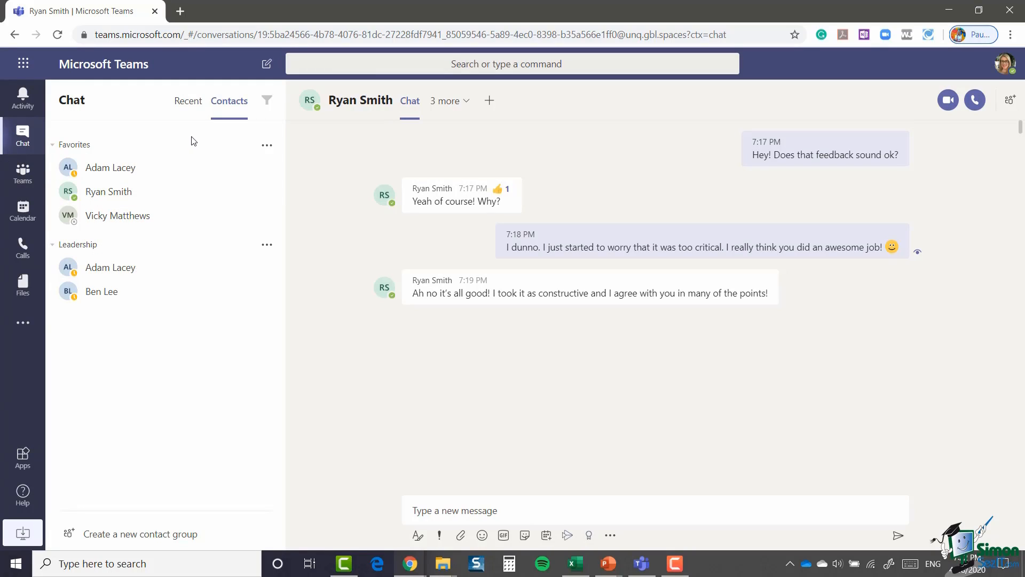
Step: In Recent chats, unpin the colleague's chat, then open another colleague's chat options
{"action": "left_click", "coordinate": [189, 107]}
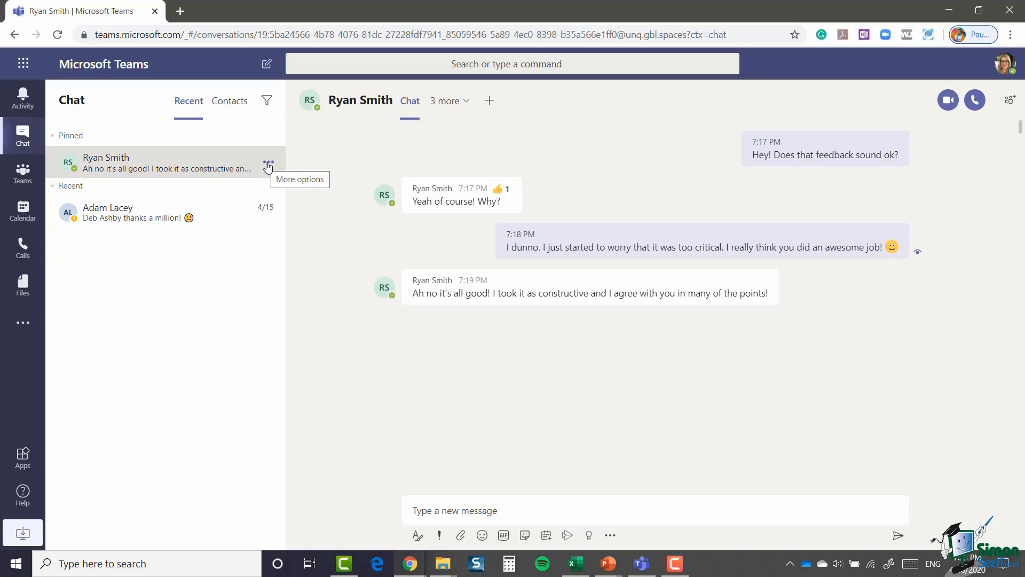
{"action": "left_click", "coordinate": [268, 166]}
{"action": "left_click", "coordinate": [176, 215]}
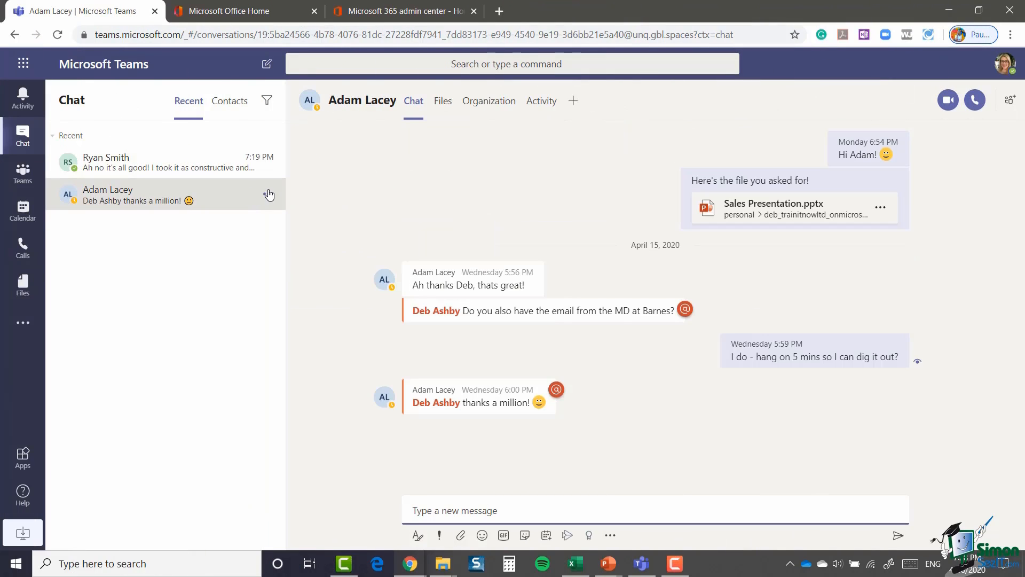
{"action": "left_click", "coordinate": [267, 195]}
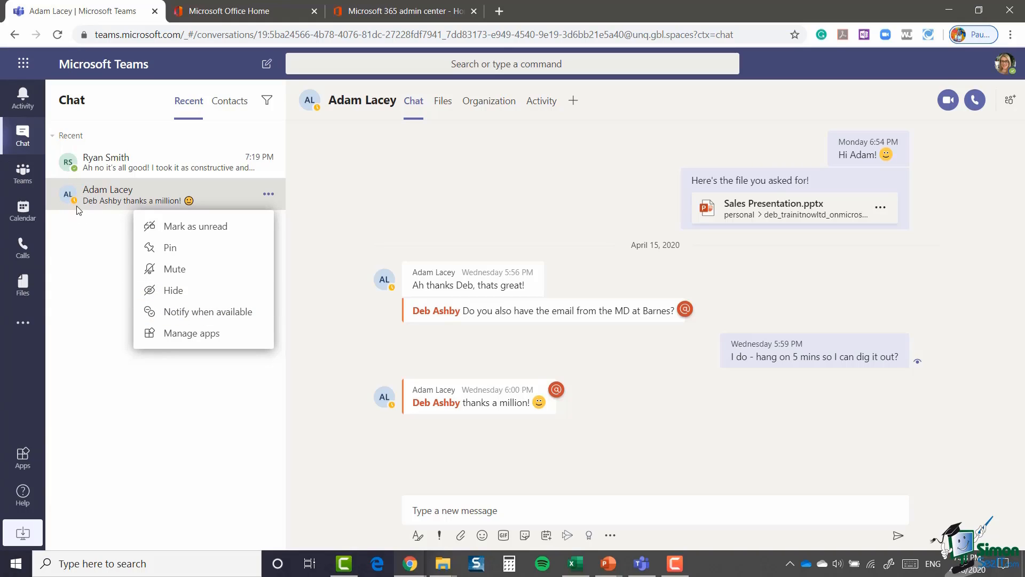
{"action": "mouse_move", "coordinate": [76, 201]}
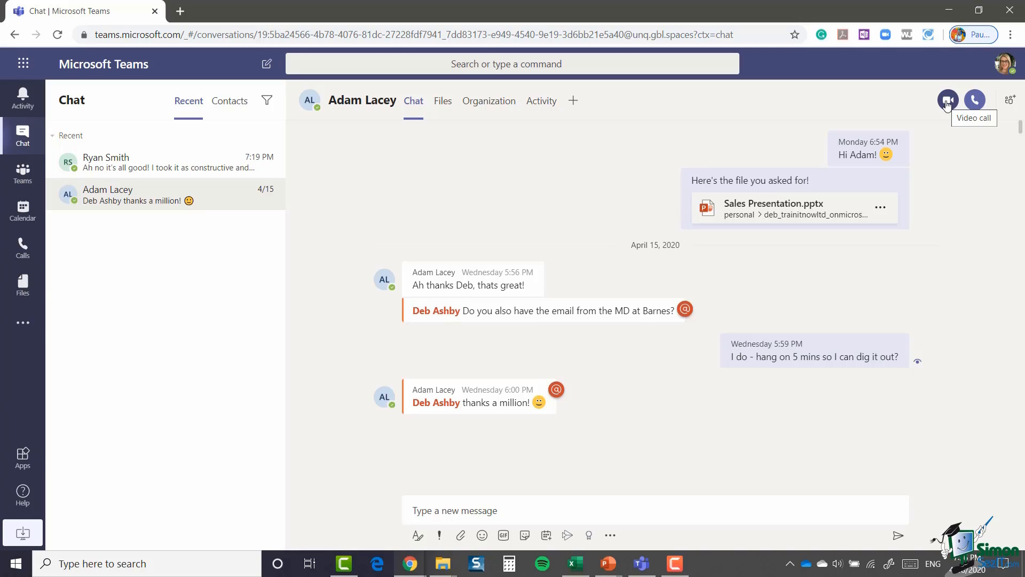
Step: Add a third colleague to form a draft group chat, then discard that draft
{"action": "left_click", "coordinate": [1011, 101]}
{"action": "left_click", "coordinate": [782, 151]}
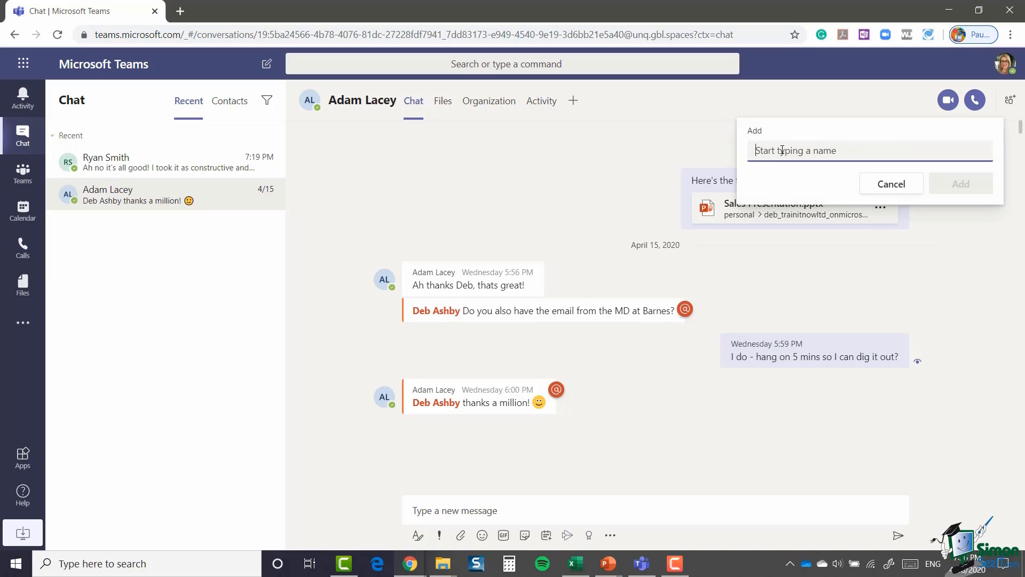
{"action": "type", "text": "vic"}
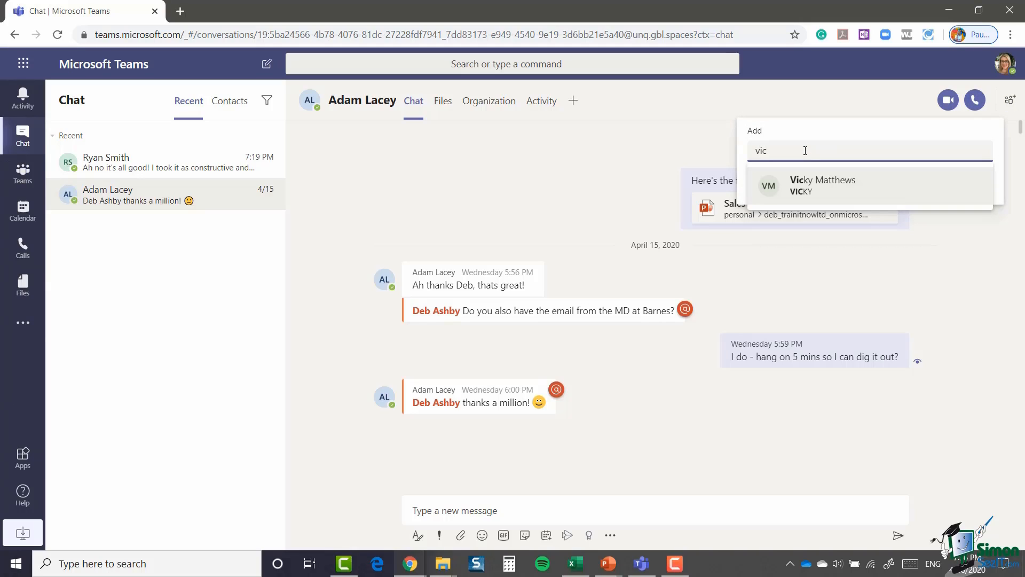
{"action": "left_click", "coordinate": [838, 191]}
{"action": "left_click", "coordinate": [967, 181]}
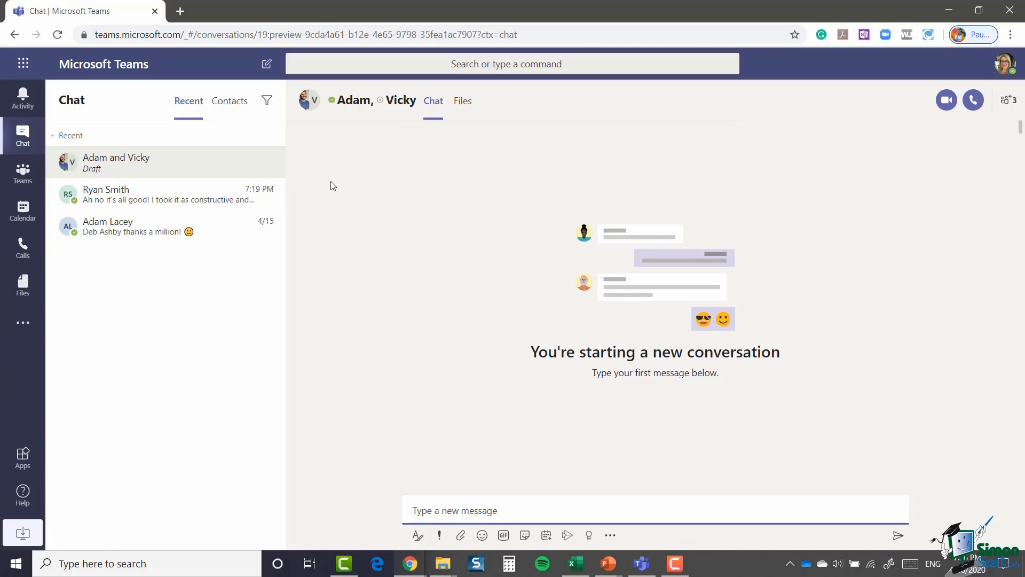
{"action": "left_click", "coordinate": [268, 164]}
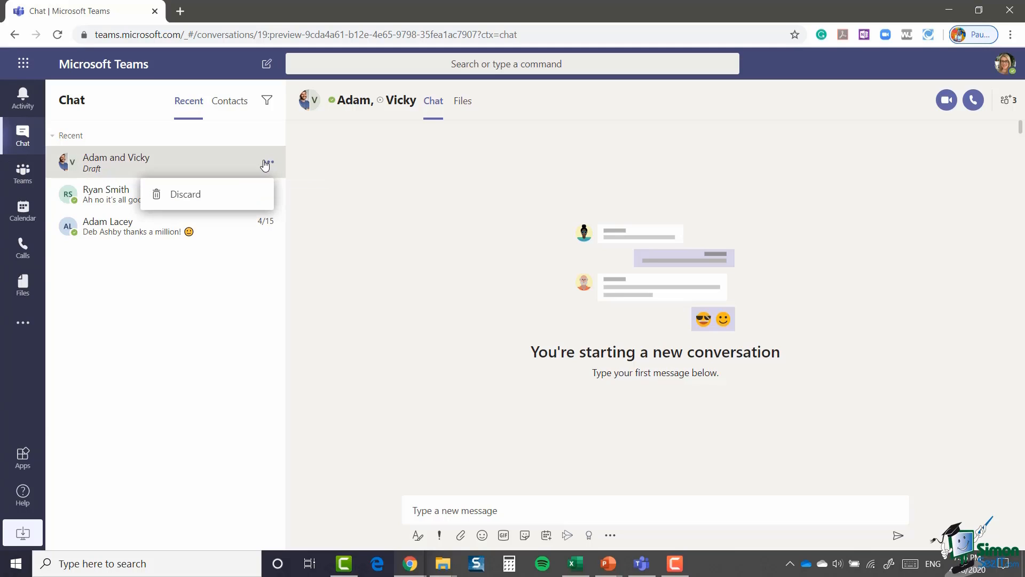
{"action": "left_click", "coordinate": [202, 196]}
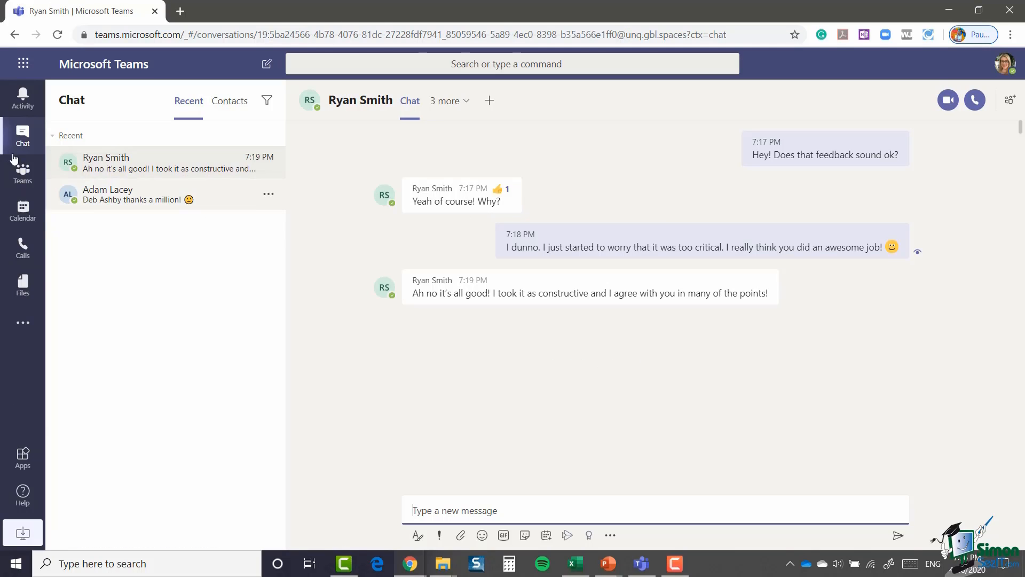
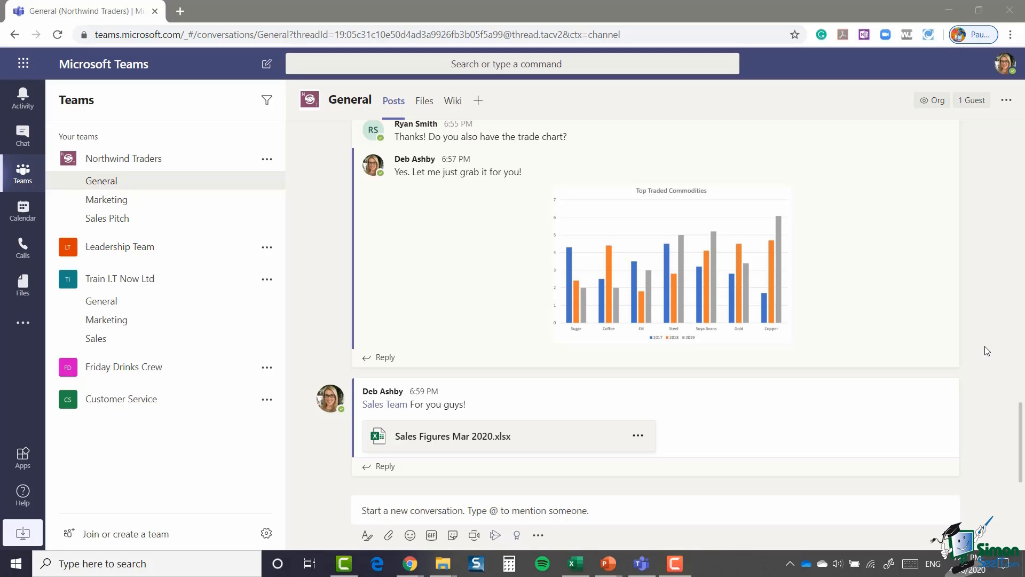
Step: Start a new General channel post and bring up its list of suggested messaging apps
{"action": "left_click", "coordinate": [502, 511]}
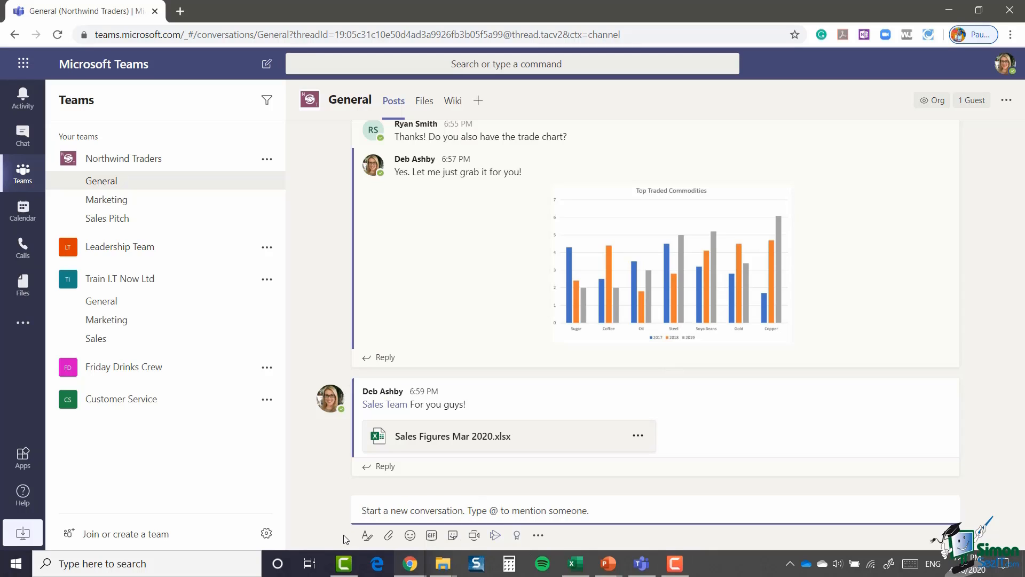
{"action": "left_click", "coordinate": [538, 536]}
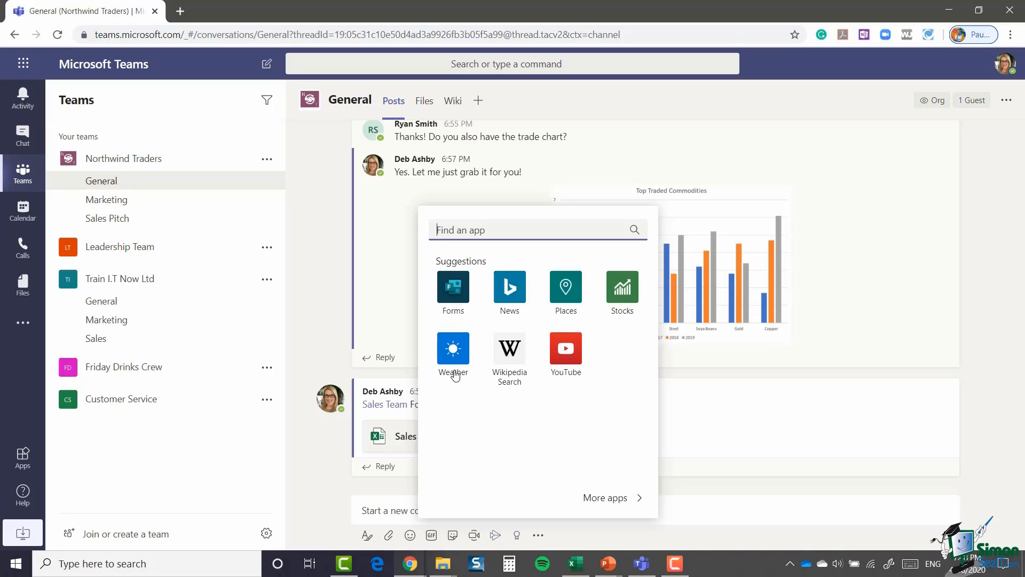
{"action": "left_click", "coordinate": [456, 297]}
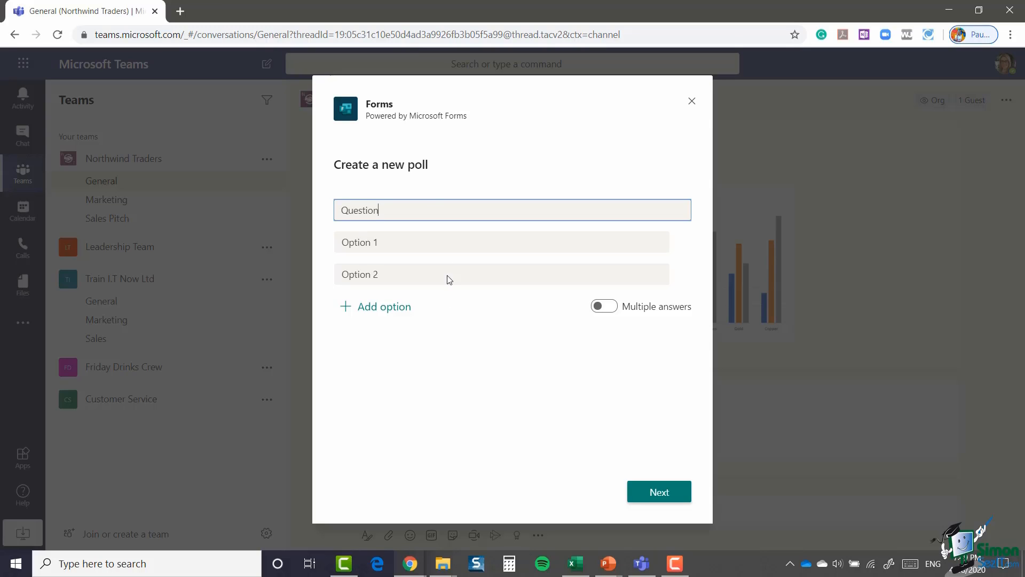
{"action": "type", "text": "Vote on the shortlisted candidates for the Trade Awards 2020!"}
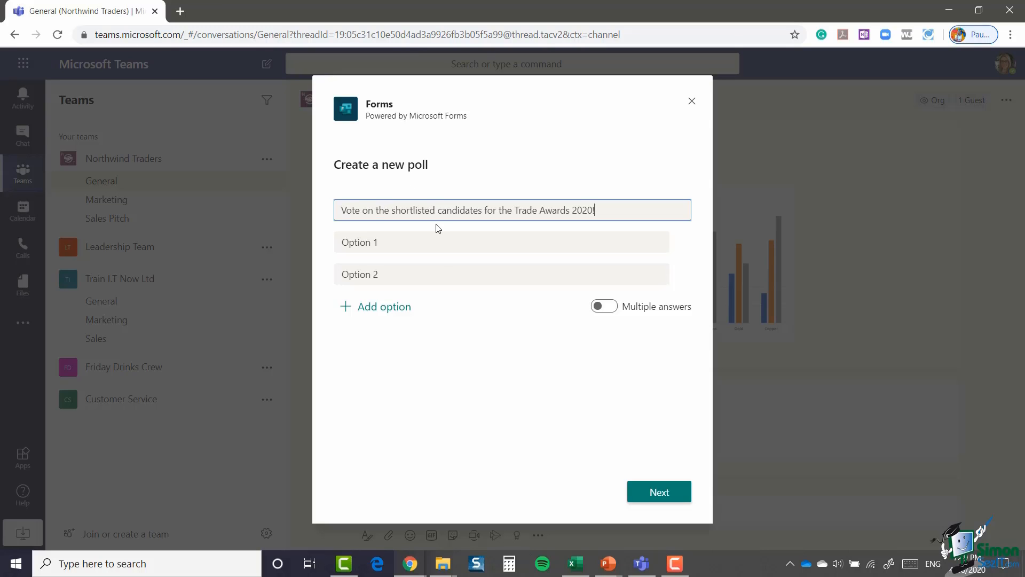
{"action": "left_click", "coordinate": [387, 243]}
{"action": "left_click", "coordinate": [386, 244]}
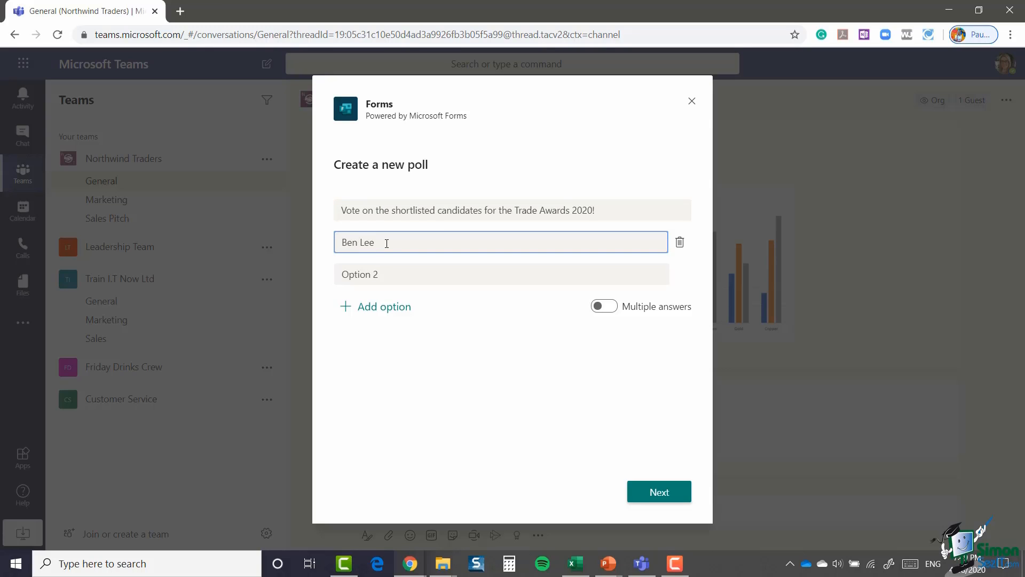
{"action": "left_click", "coordinate": [390, 274]}
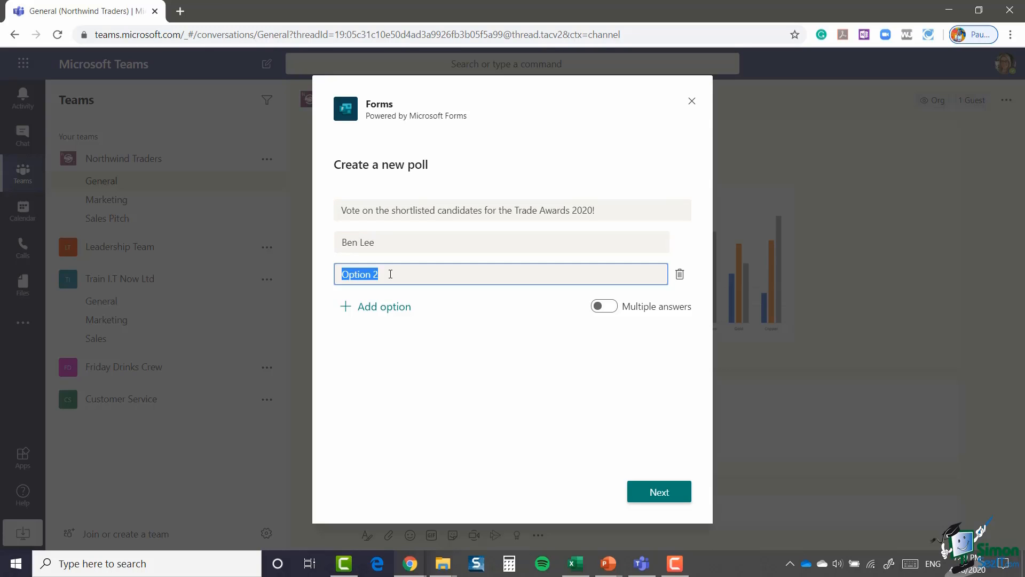
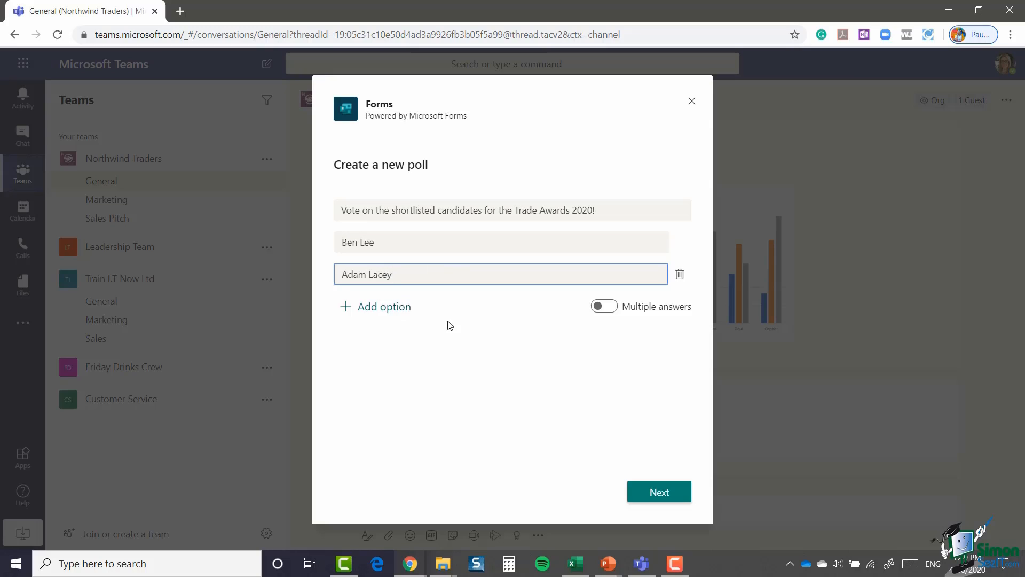
{"action": "left_click", "coordinate": [369, 309]}
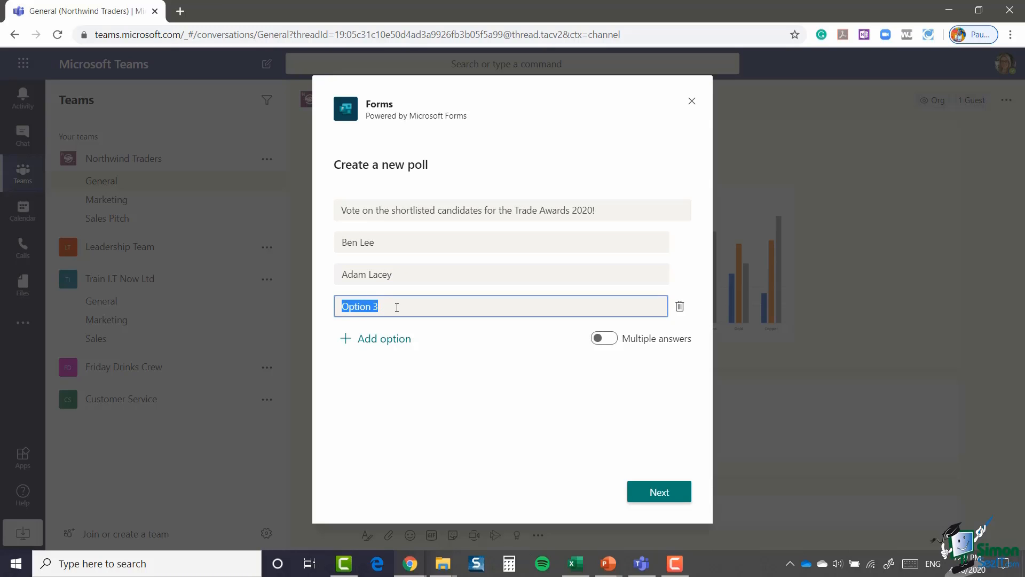
{"action": "left_click", "coordinate": [385, 338]}
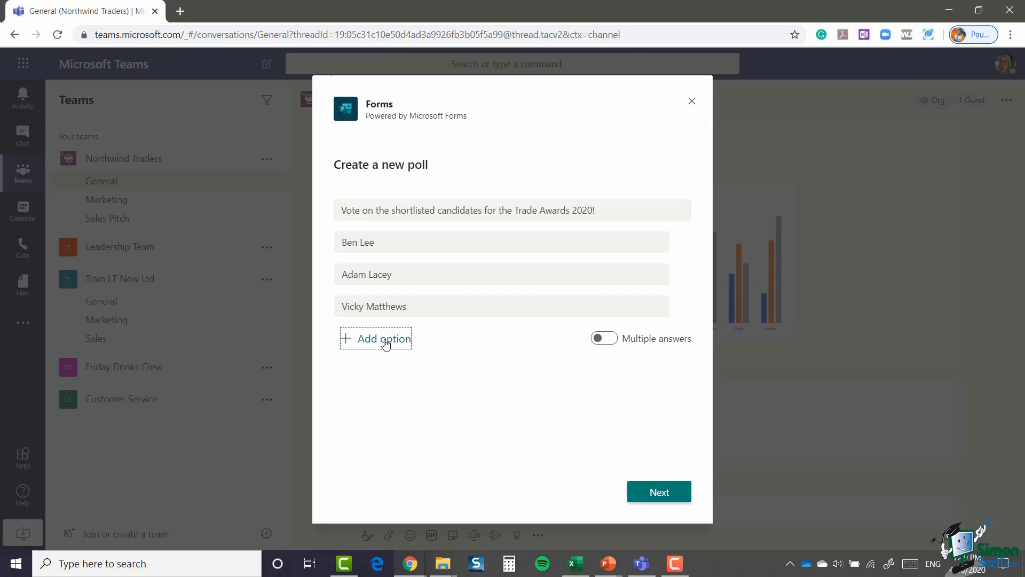
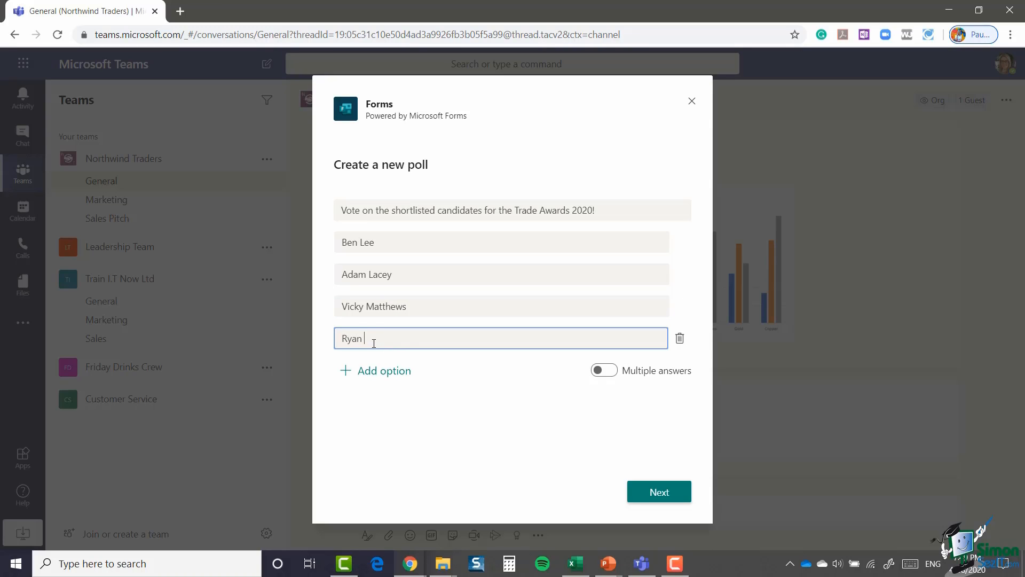
{"action": "left_click", "coordinate": [379, 369]}
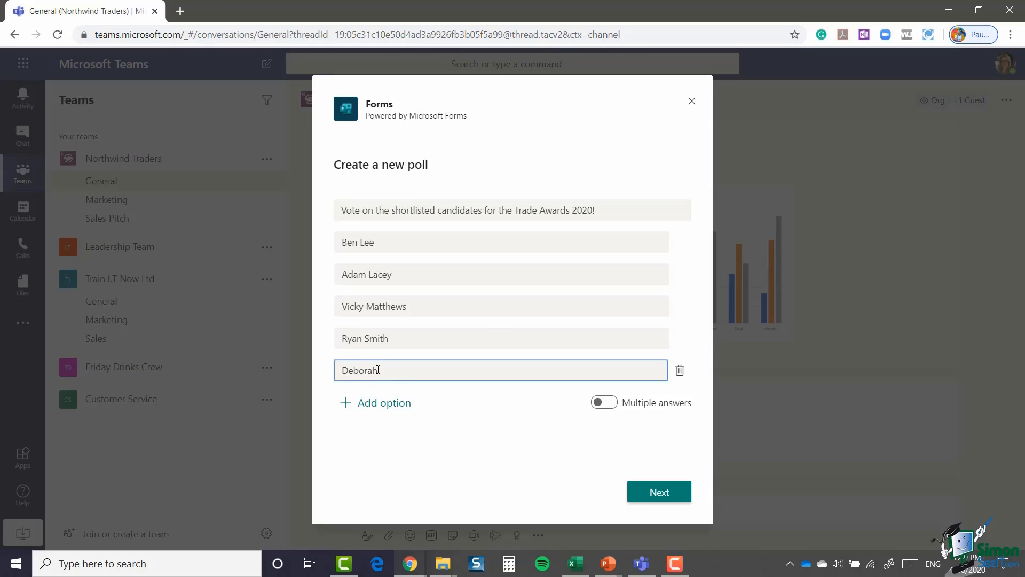
Step: Preview and send the Trade Awards poll to General, then vote for the fourth candidate
{"action": "left_click", "coordinate": [662, 493]}
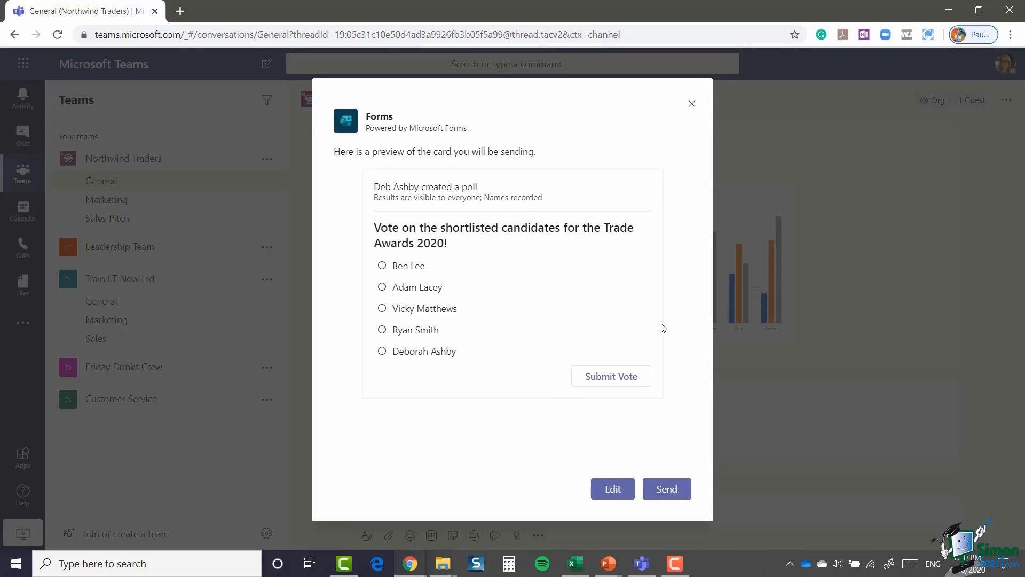
{"action": "left_click", "coordinate": [382, 330]}
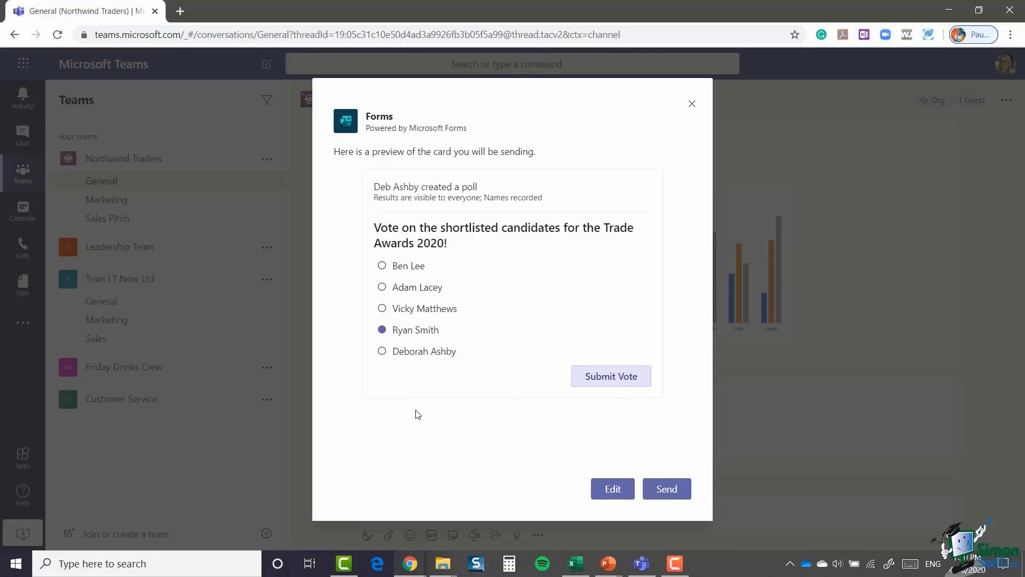
{"action": "left_click", "coordinate": [666, 490]}
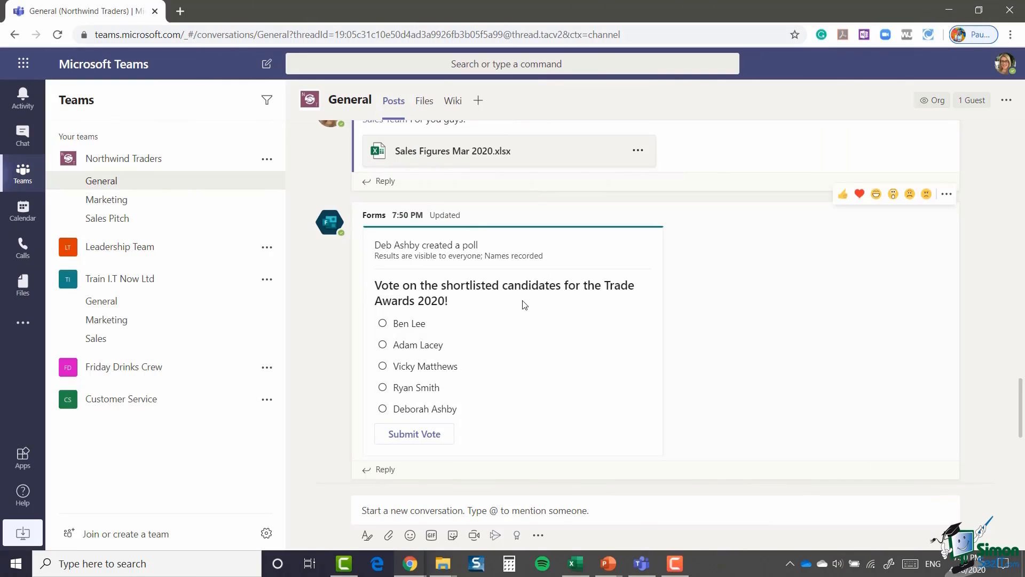
{"action": "left_click", "coordinate": [382, 389]}
{"action": "left_click", "coordinate": [401, 433]}
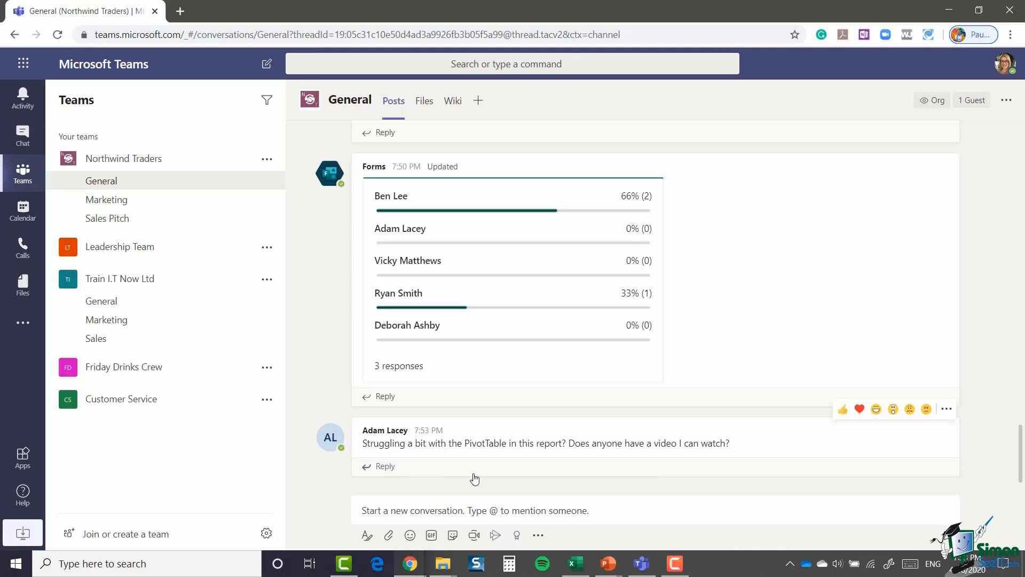
Step: Add the YouTube app, search 'simonsezit pivottables' and insert the first PivotTables video result
{"action": "left_click", "coordinate": [538, 536]}
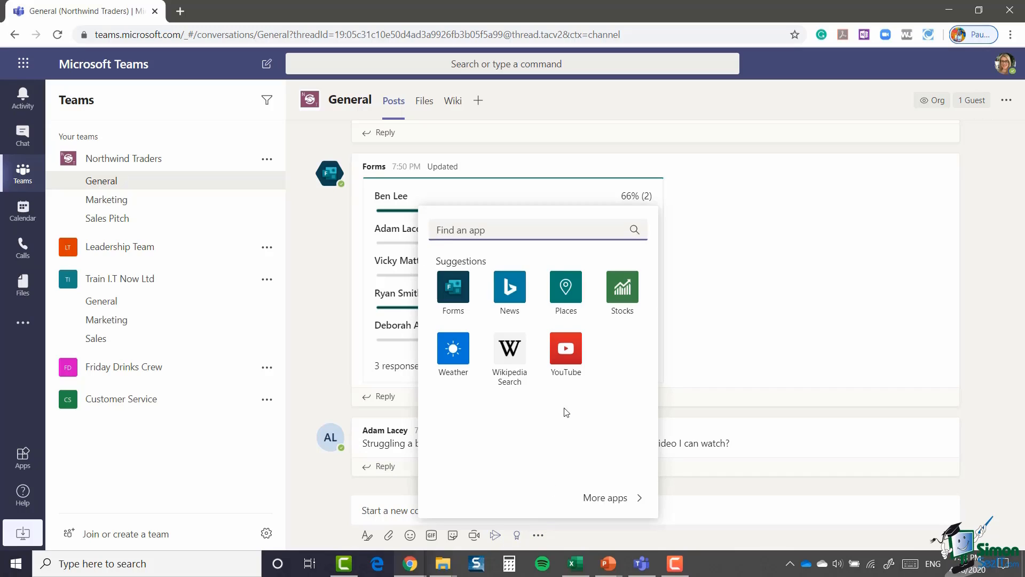
{"action": "left_click", "coordinate": [566, 352]}
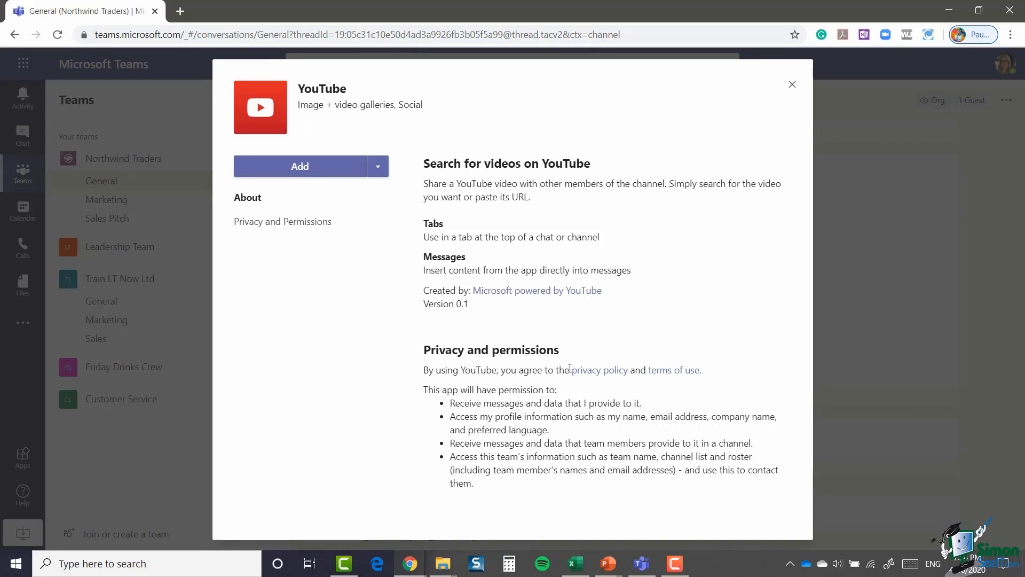
{"action": "left_click", "coordinate": [301, 170]}
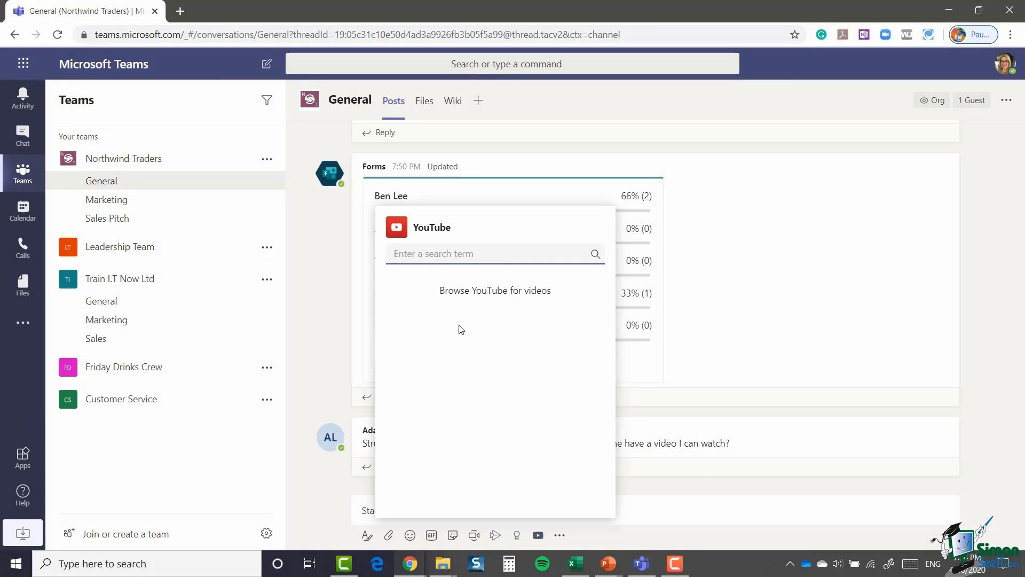
{"action": "type", "text": "simonsezit pivottables"}
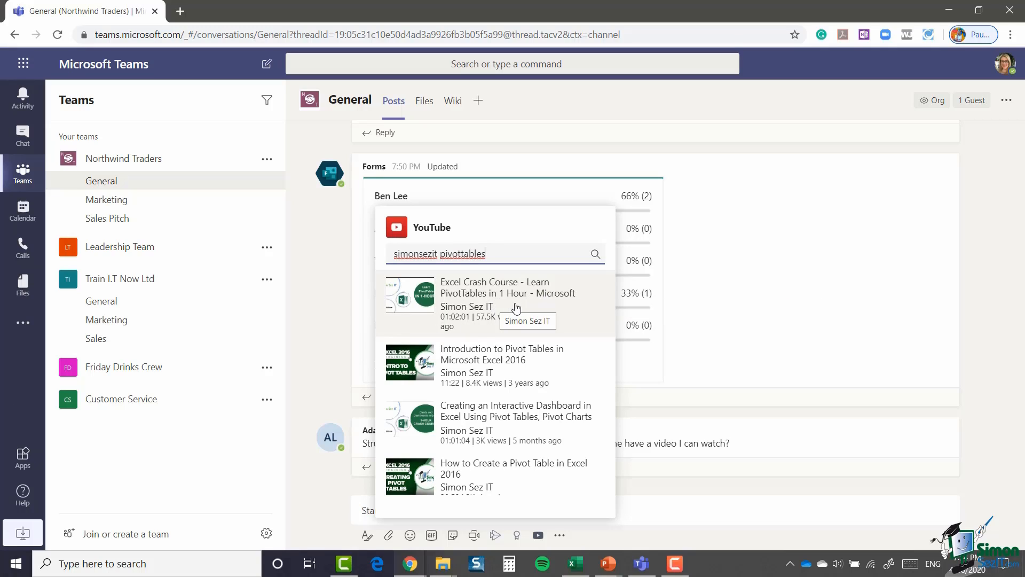
{"action": "left_click", "coordinate": [496, 302]}
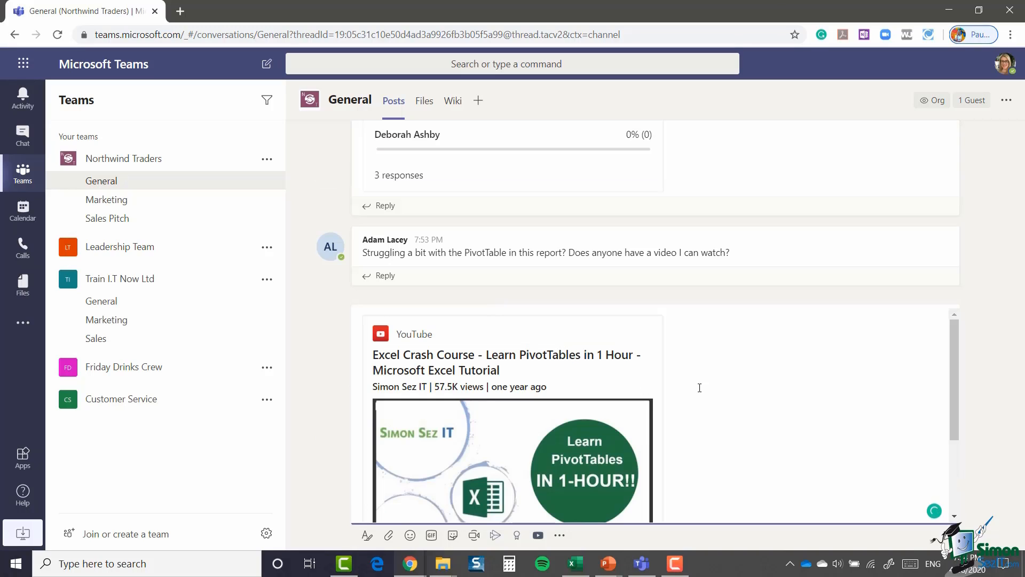
{"action": "scroll", "coordinate": [844, 354], "scroll_direction": "down", "scroll_amount": 3}
{"action": "scroll", "coordinate": [845, 358], "scroll_direction": "up", "scroll_amount": 3}
Step: Add the Stocks app and insert an IAG (Iamgold Corp) stock quote card into the draft
{"action": "left_click", "coordinate": [560, 536]}
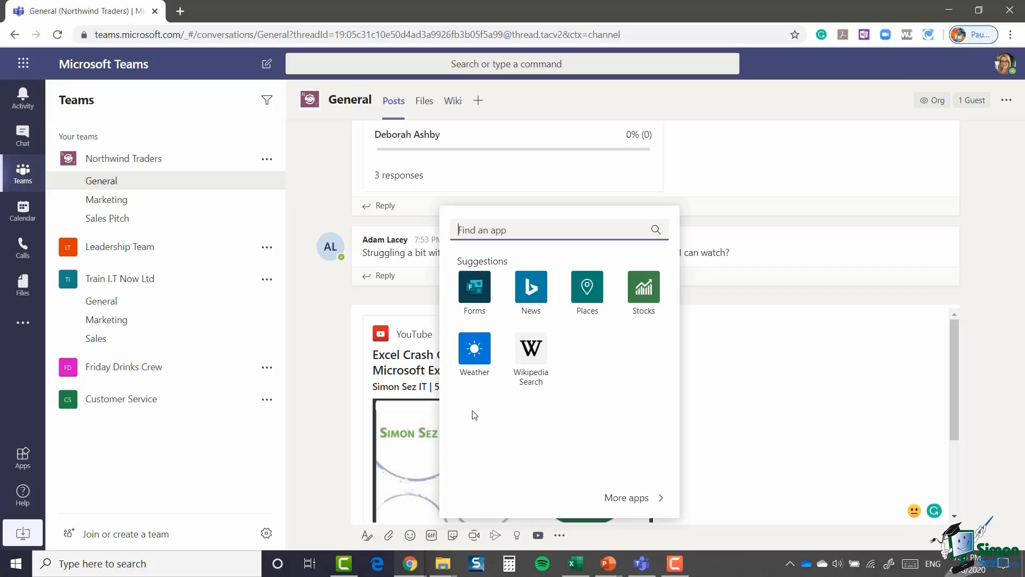
{"action": "left_click", "coordinate": [642, 290]}
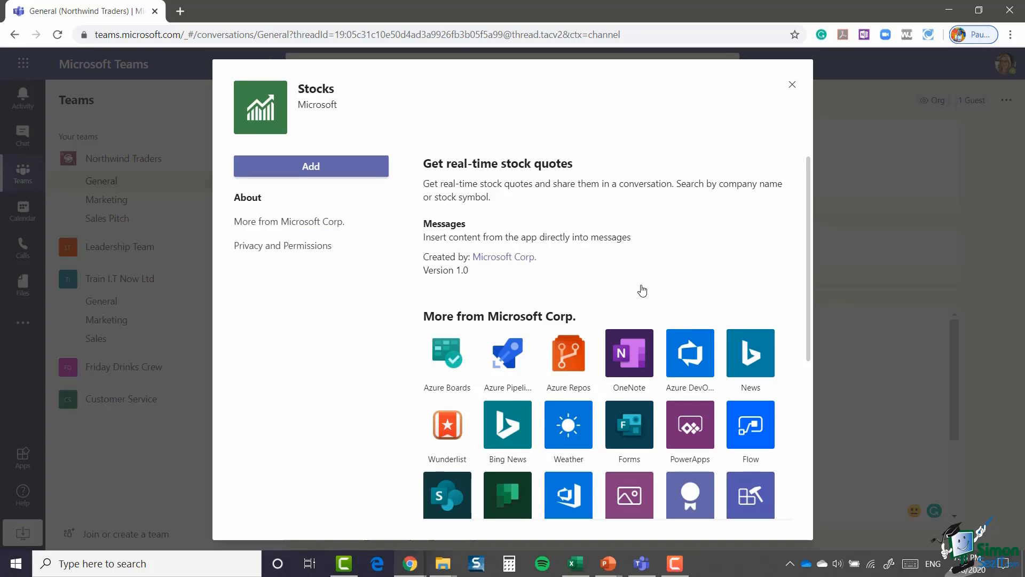
{"action": "left_click", "coordinate": [313, 166]}
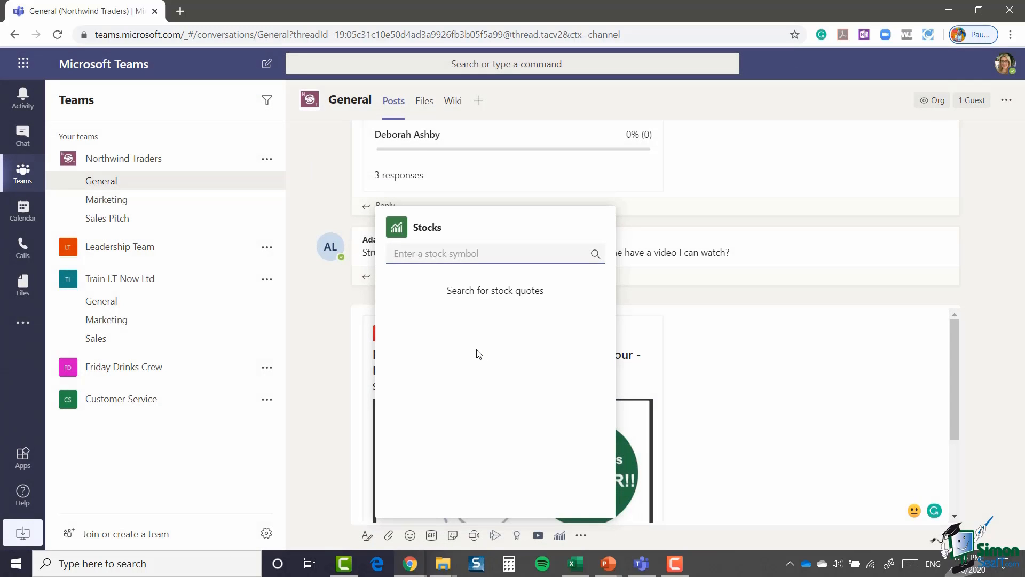
{"action": "type", "text": "IAG"}
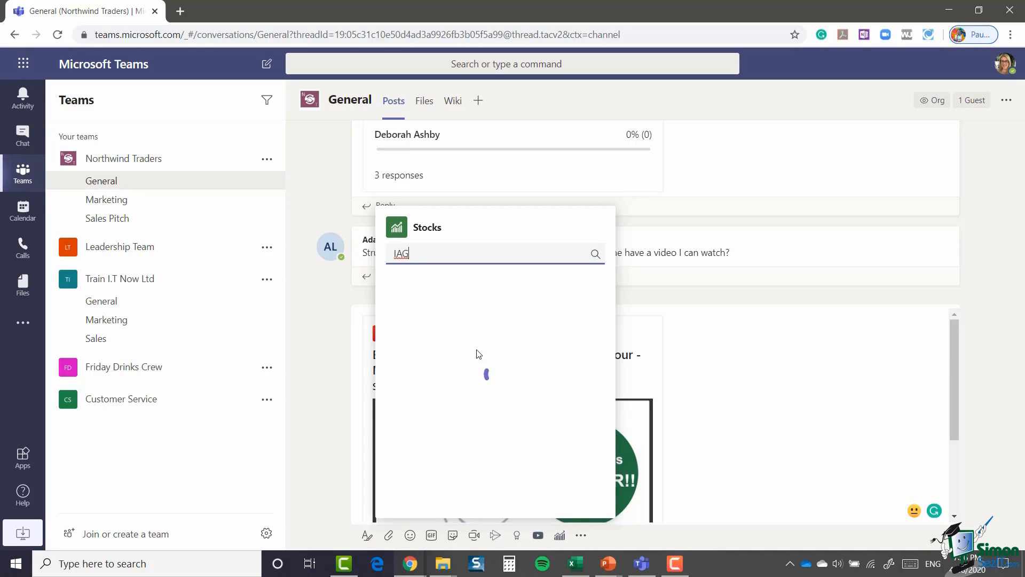
{"action": "left_click", "coordinate": [553, 291]}
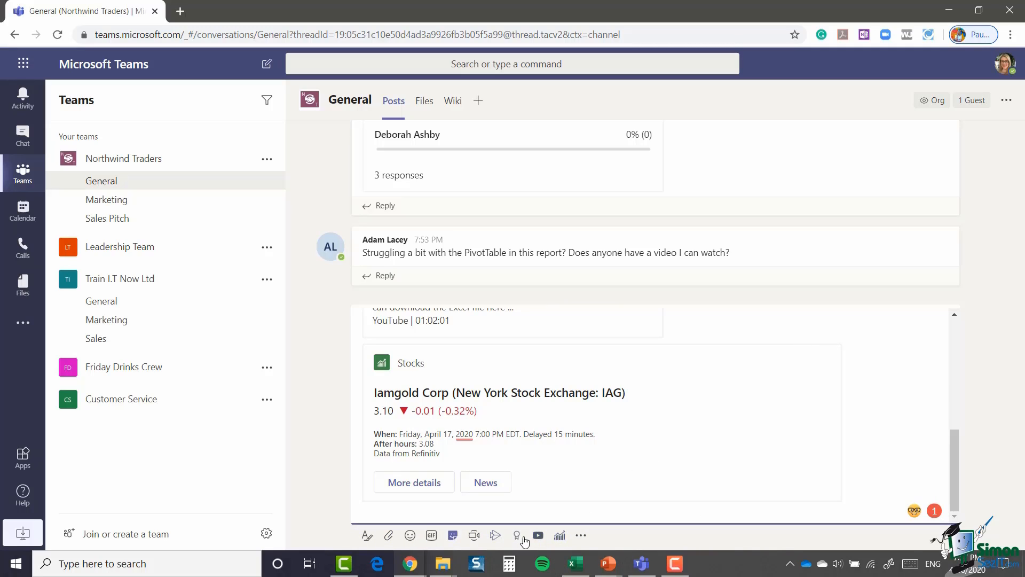
{"action": "left_click", "coordinate": [581, 536]}
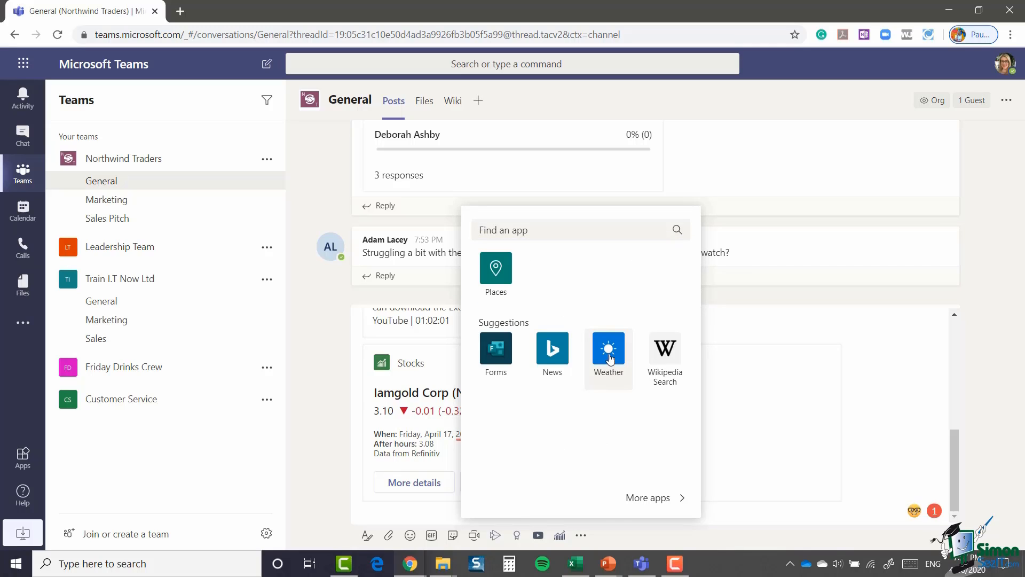
Step: Add the Weather app and insert a Toronto, ON weather card below the stock quote
{"action": "left_click", "coordinate": [609, 355]}
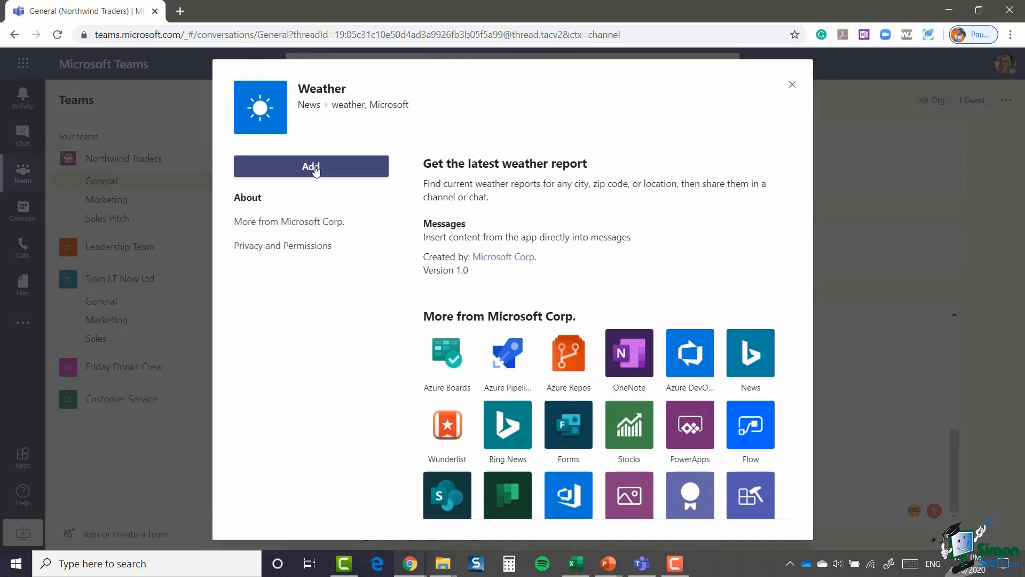
{"action": "left_click", "coordinate": [315, 167]}
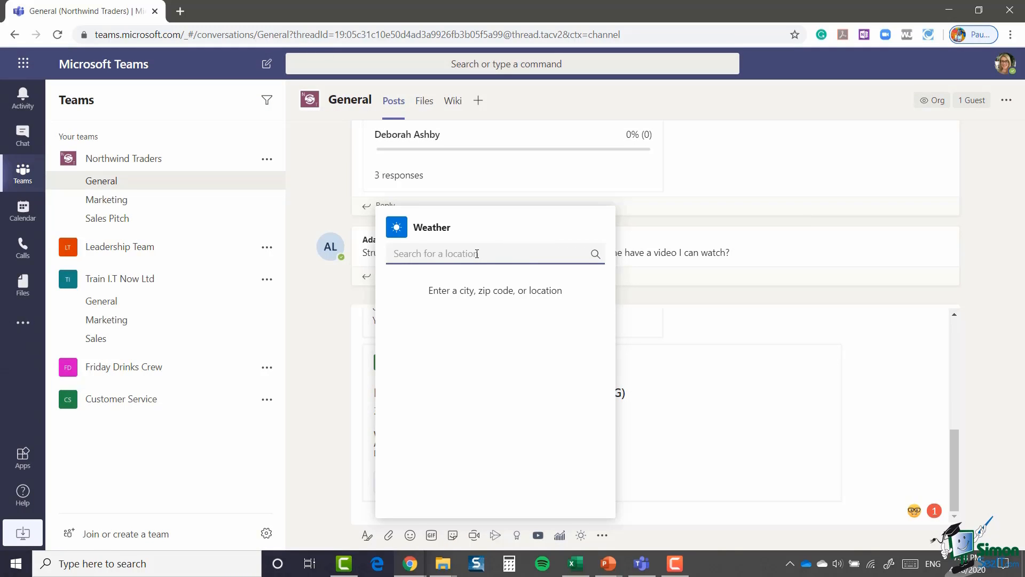
{"action": "type", "text": "Tor"}
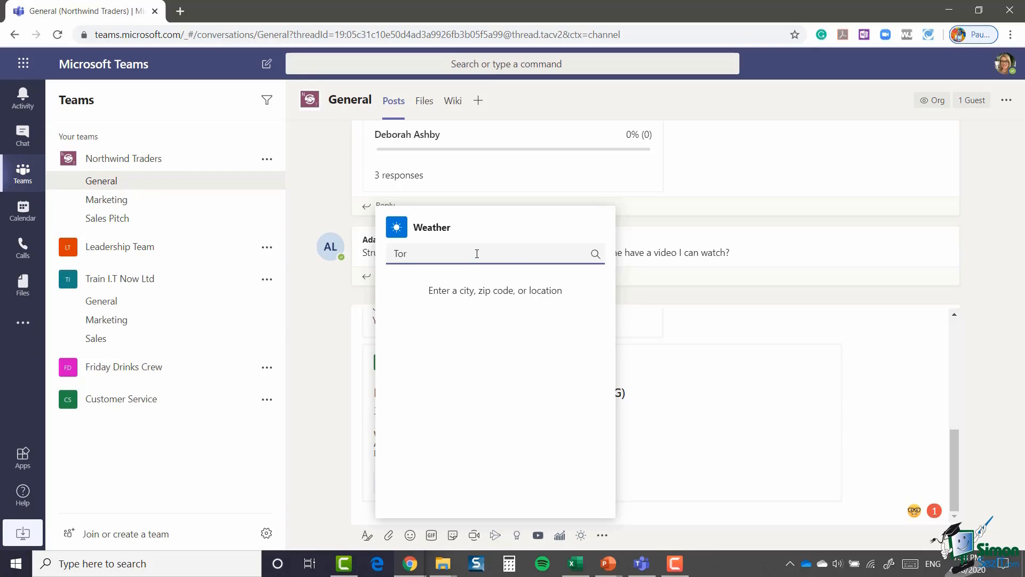
{"action": "type", "text": "onto"}
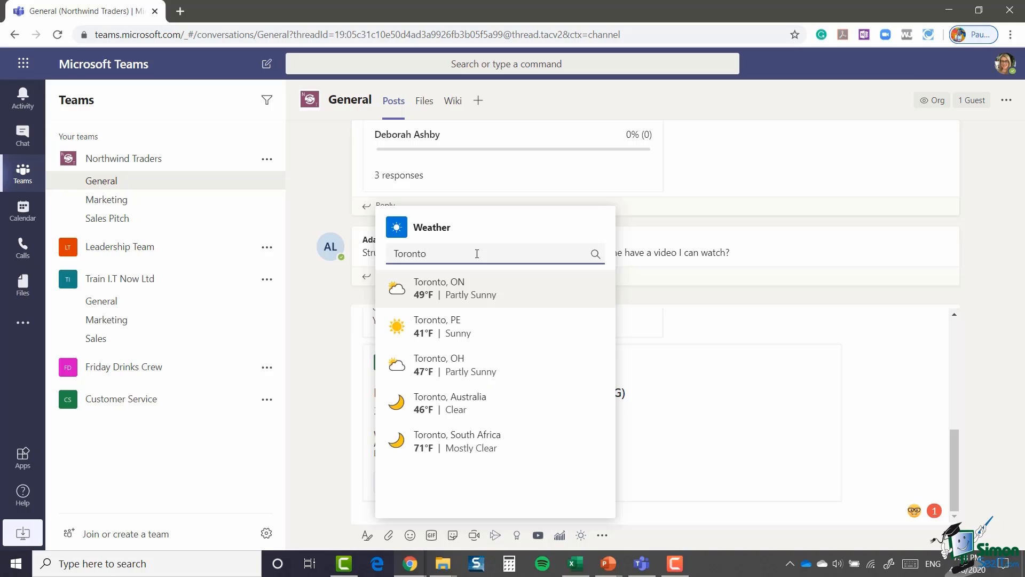
{"action": "left_click", "coordinate": [514, 299]}
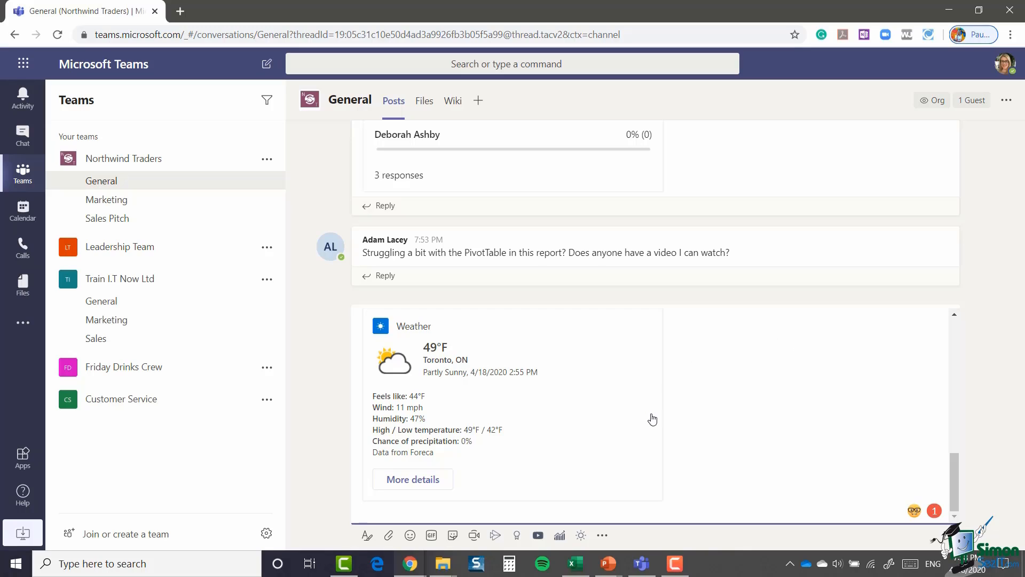
{"action": "left_click", "coordinate": [602, 536]}
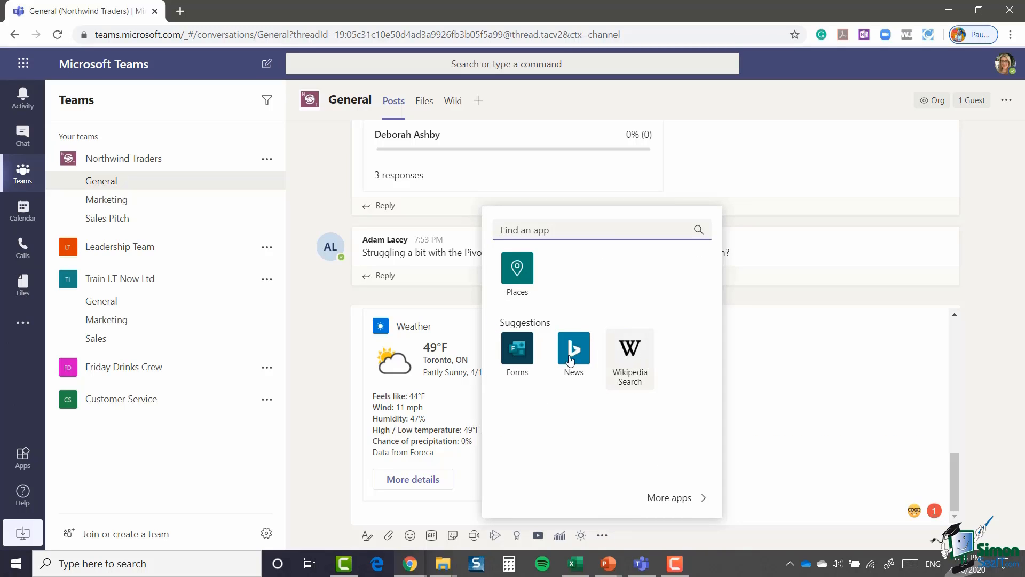
Step: Open the full Apps store and scroll through the available messaging apps
{"action": "left_click", "coordinate": [668, 501]}
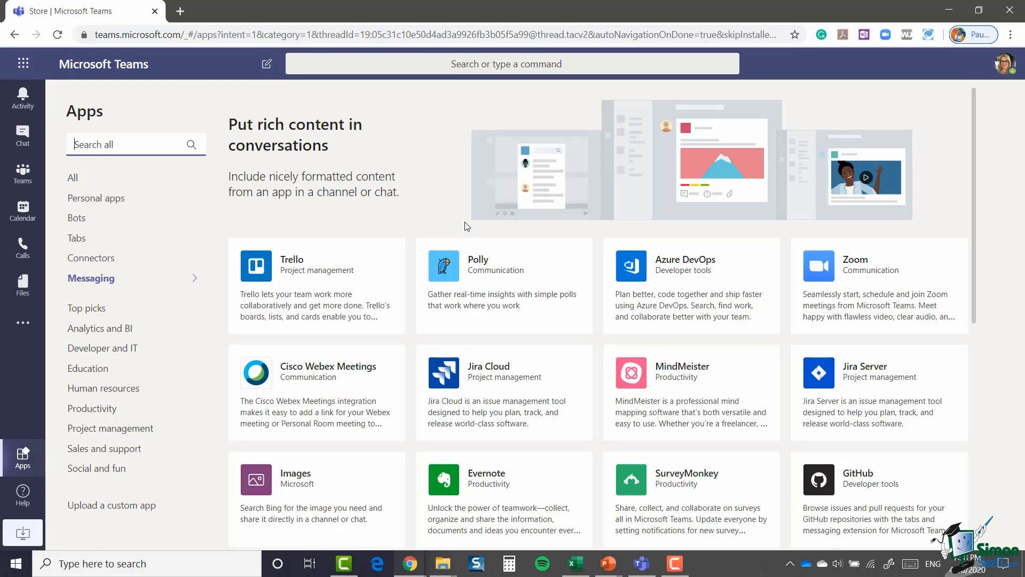
{"action": "scroll", "coordinate": [467, 227], "scroll_direction": "down", "scroll_amount": 5}
{"action": "scroll", "coordinate": [467, 226], "scroll_direction": "up", "scroll_amount": 5}
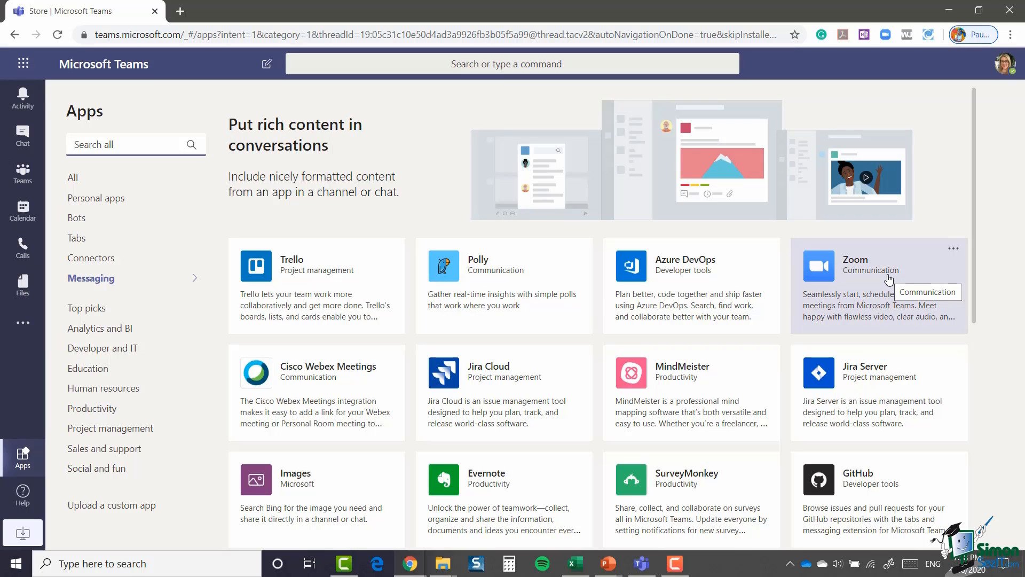
{"action": "scroll", "coordinate": [368, 315], "scroll_direction": "down", "scroll_amount": 1}
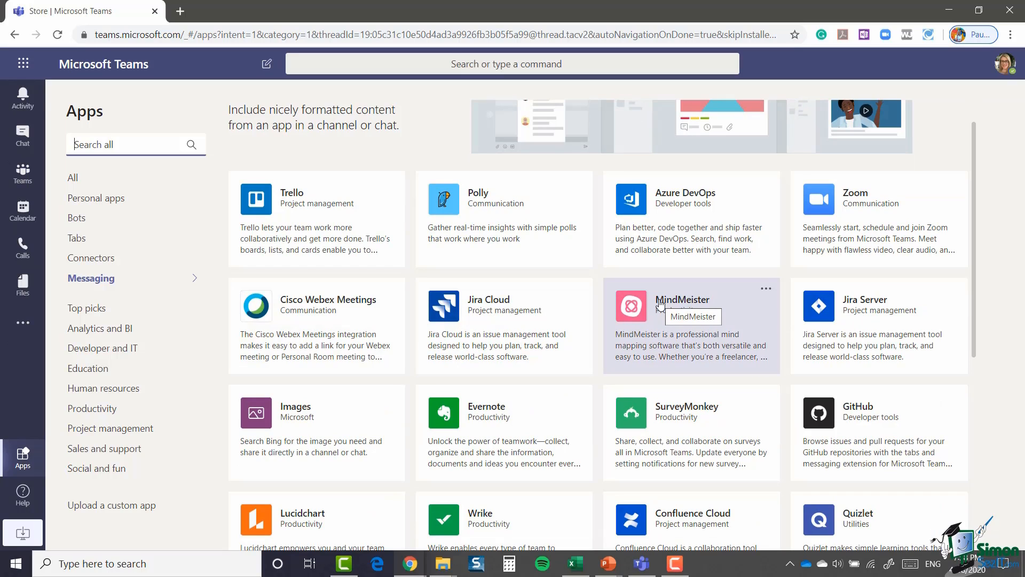
{"action": "scroll", "coordinate": [661, 304], "scroll_direction": "down", "scroll_amount": 2}
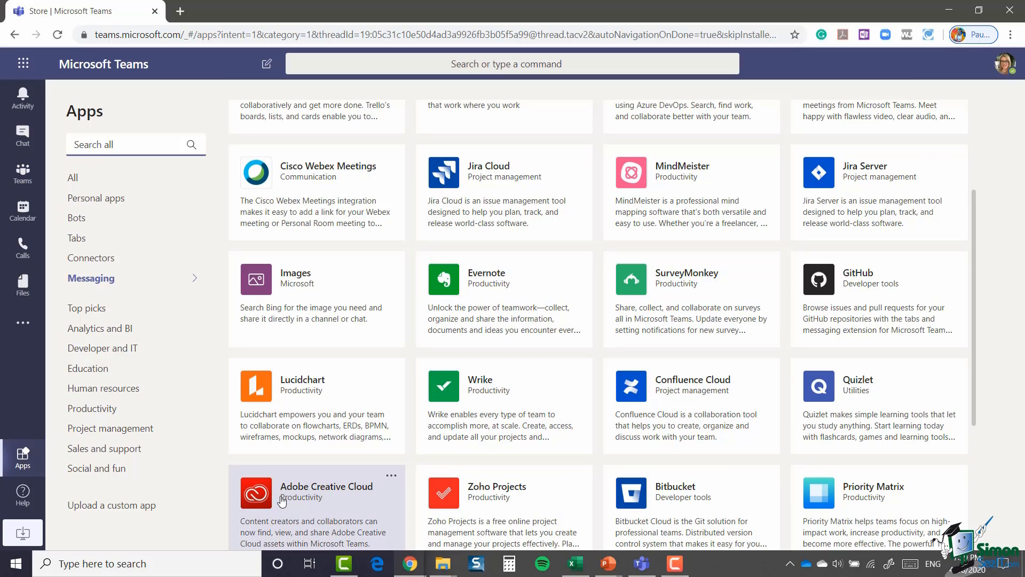
{"action": "scroll", "coordinate": [644, 334], "scroll_direction": "down", "scroll_amount": 3}
{"action": "scroll", "coordinate": [644, 335], "scroll_direction": "down", "scroll_amount": 6}
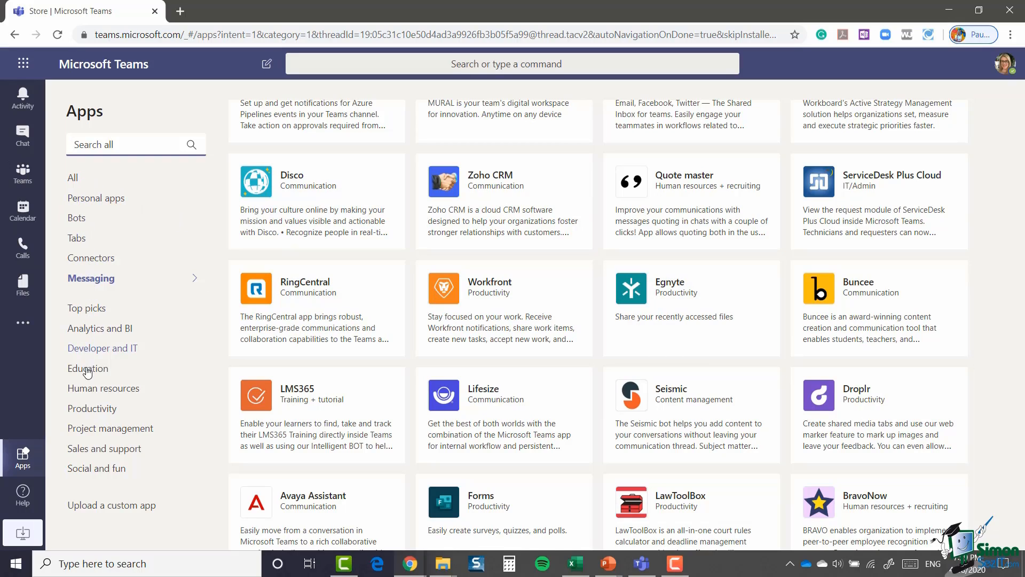
Step: Filter the store to the Productivity category and browse apps like Evernote and Wrike
{"action": "left_click", "coordinate": [94, 410]}
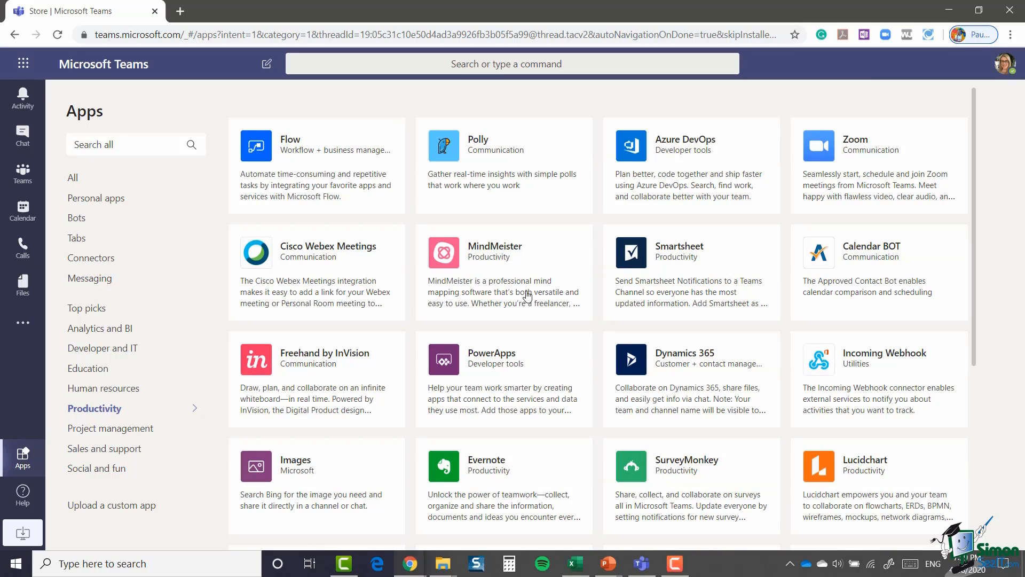
{"action": "scroll", "coordinate": [536, 279], "scroll_direction": "down", "scroll_amount": 3}
{"action": "scroll", "coordinate": [537, 280], "scroll_direction": "down", "scroll_amount": 5}
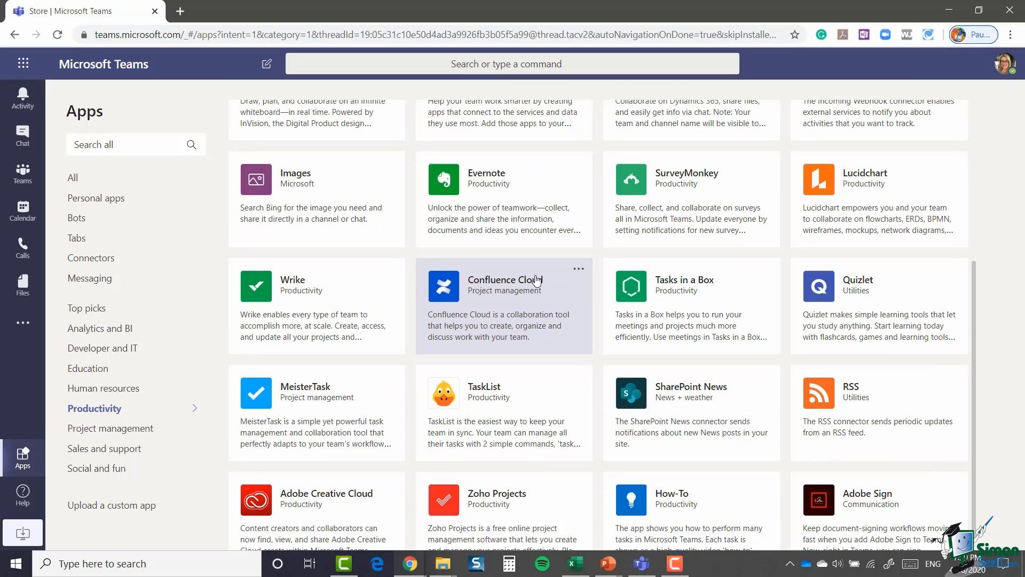
{"action": "scroll", "coordinate": [476, 396], "scroll_direction": "up", "scroll_amount": 4}
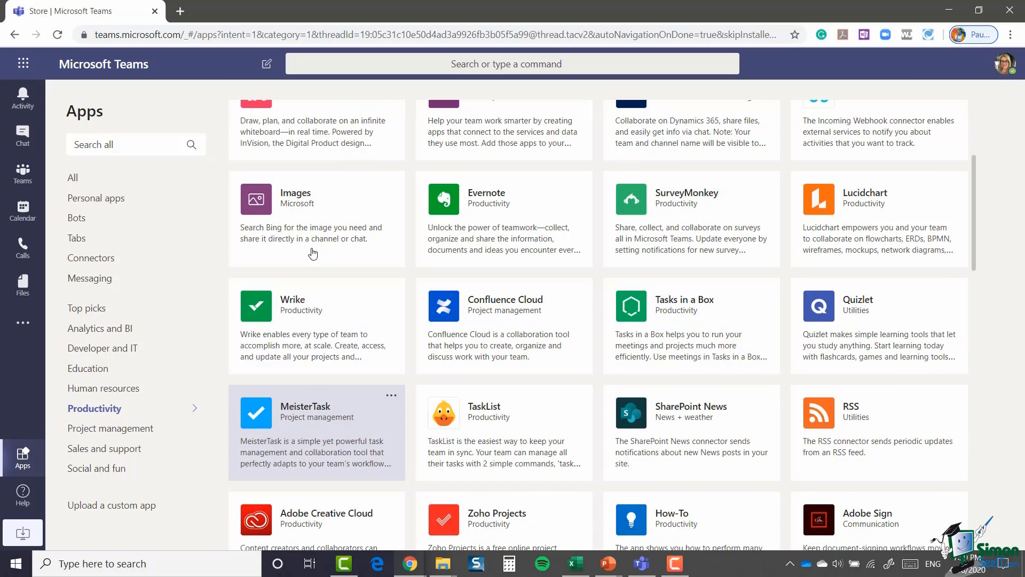